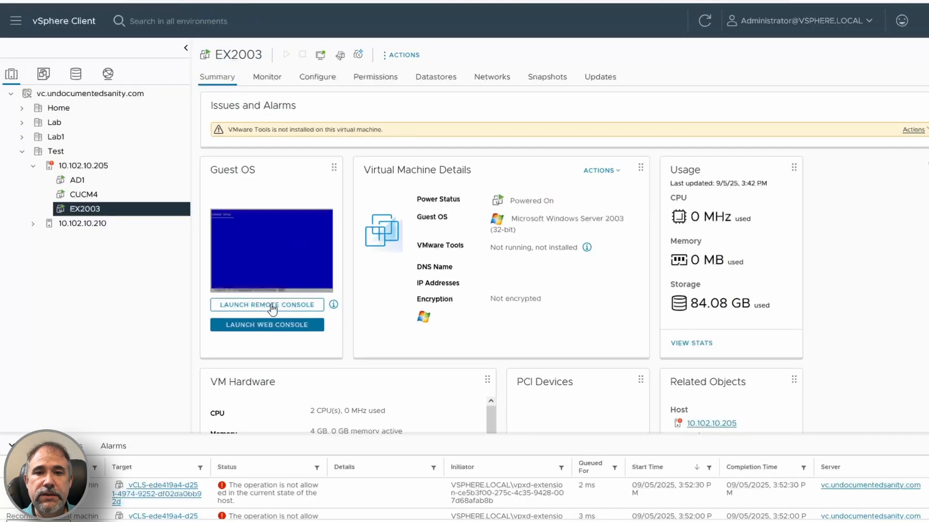
Step: Finish the Windows Server 2003 Service Pack 1 Setup Wizard on the EX2003 virtual machine
left_click(271, 305)
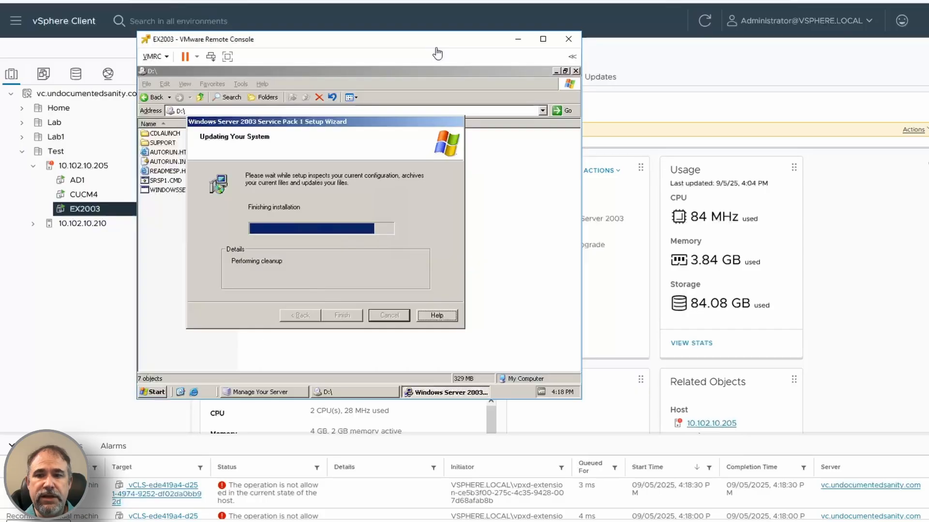
left_click(349, 315)
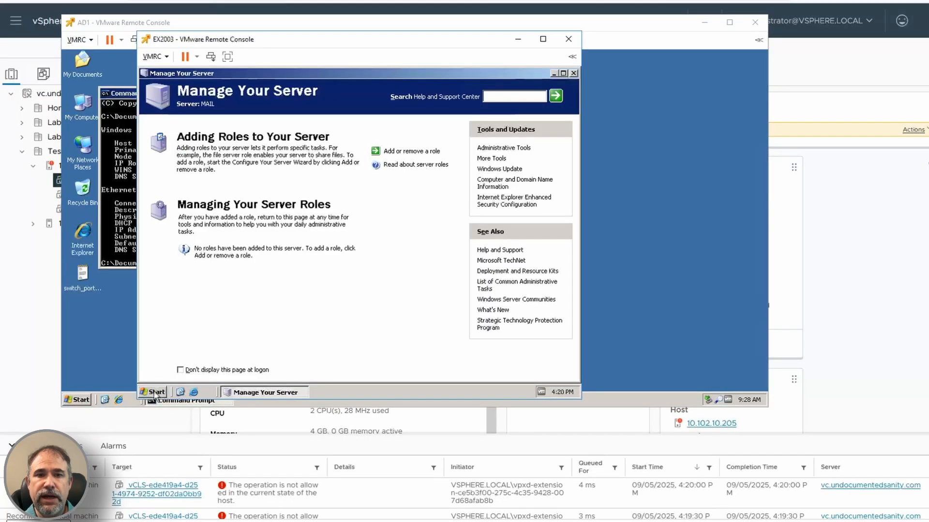
Step: Configure the local area connection's TCP/IP settings with IP address 10.0.0.140 and default gateway 10.0.0.129
left_click(155, 393)
mouse_move(312, 216)
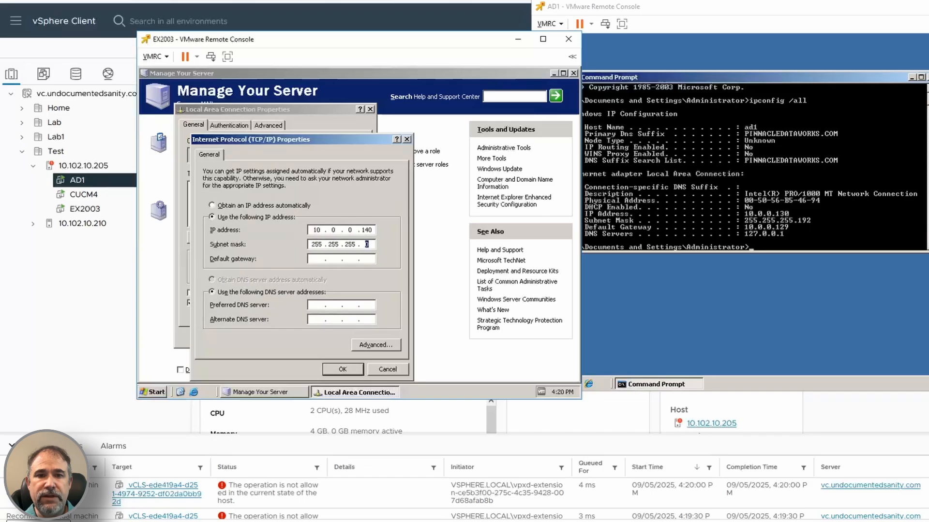
type(".0.0.129")
key("Tab")
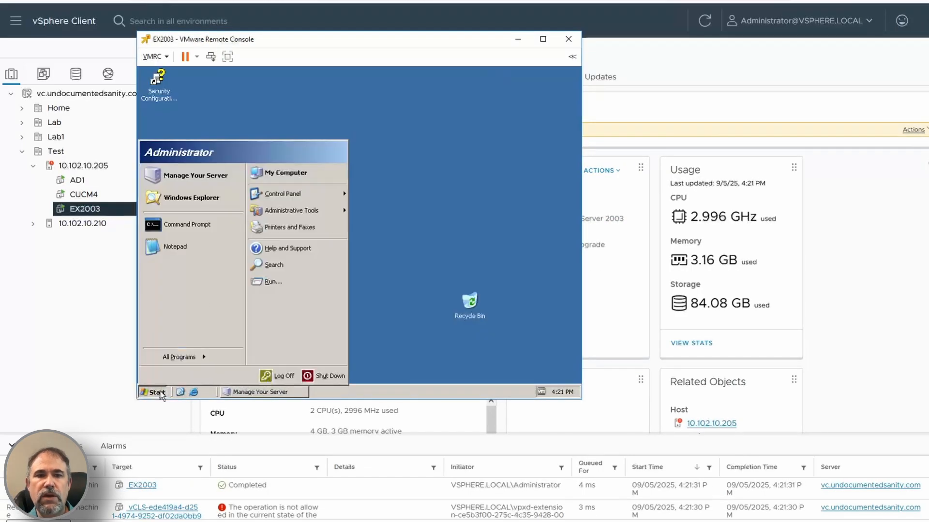
Step: Open the computer name settings in System Properties and set the server's membership to the domain PINNACLEDATAWORKS.COM
right_click(296, 175)
left_click(321, 274)
left_click(312, 148)
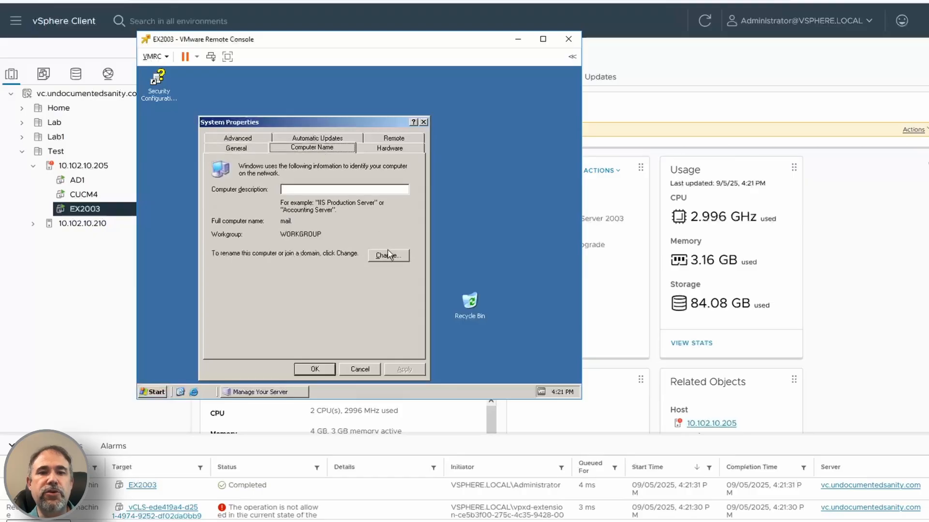
left_click(390, 256)
left_click(235, 264)
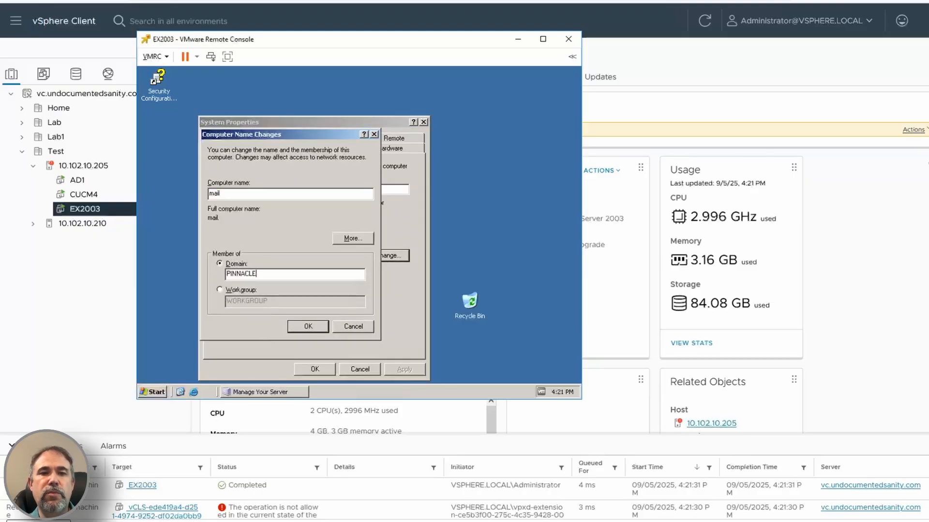
type("PINNACLEDATAWORKS.COM")
key("Return")
Step: Authorize the domain join with the administrator account and its password, and acknowledge the domain welcome message
type("administrator")
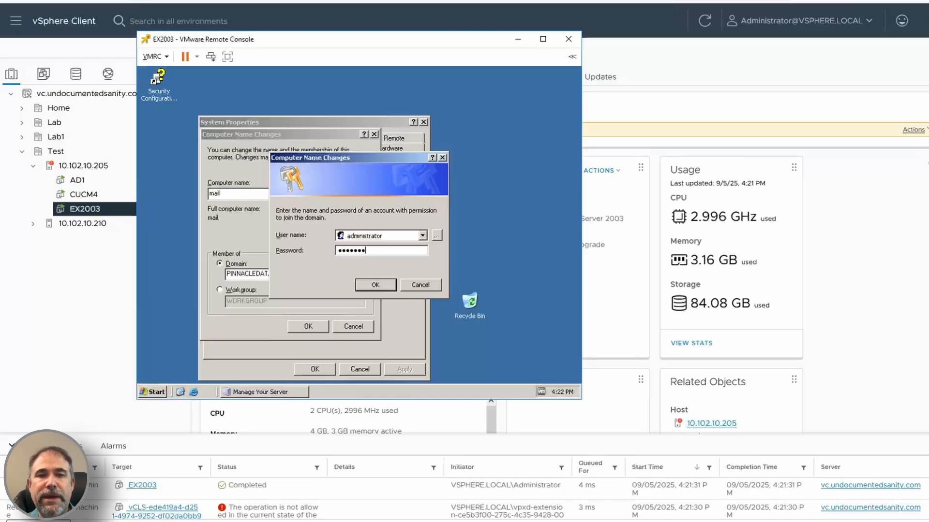
key("Return")
left_click(358, 261)
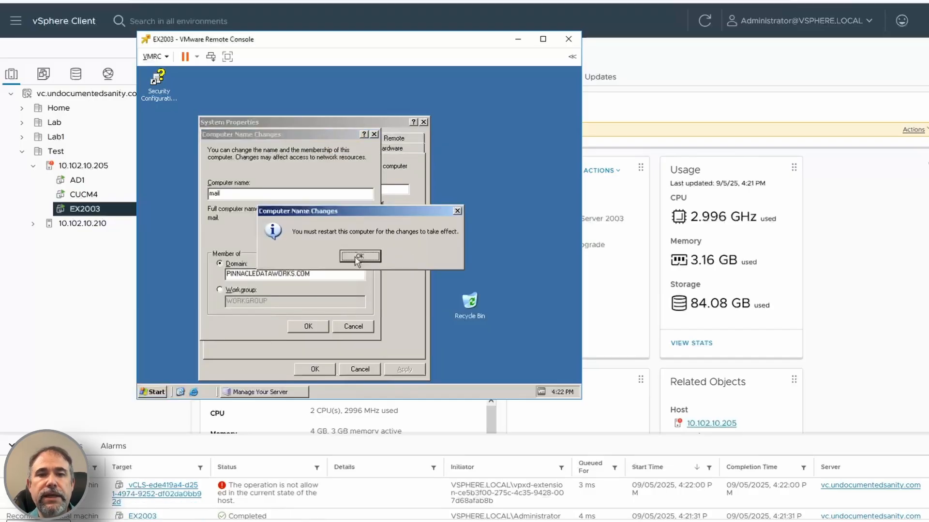
Step: Acknowledge the restart notice, close System Properties, and restart the server
left_click(357, 260)
left_click(315, 366)
left_click(344, 257)
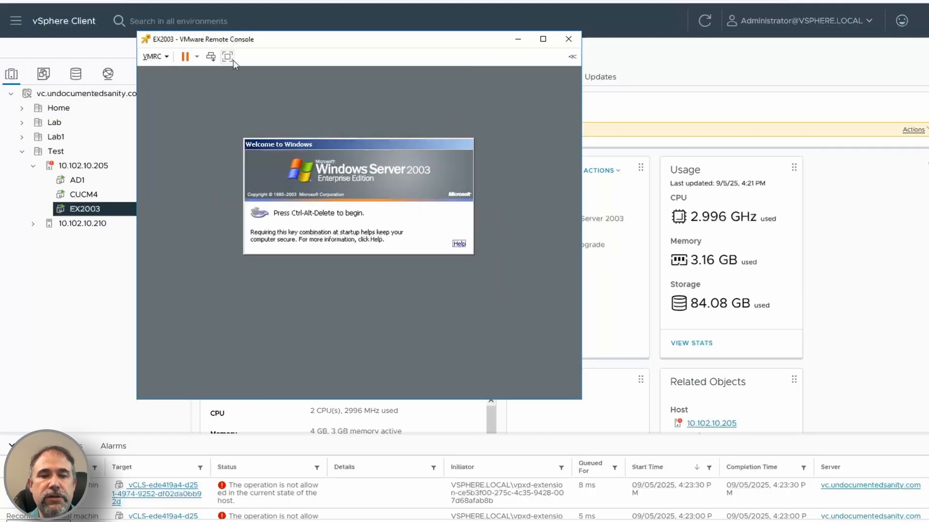
Step: Log on to the server and set the screen resolution to 1024 by 768 pixels, keeping the setting
left_click(211, 57)
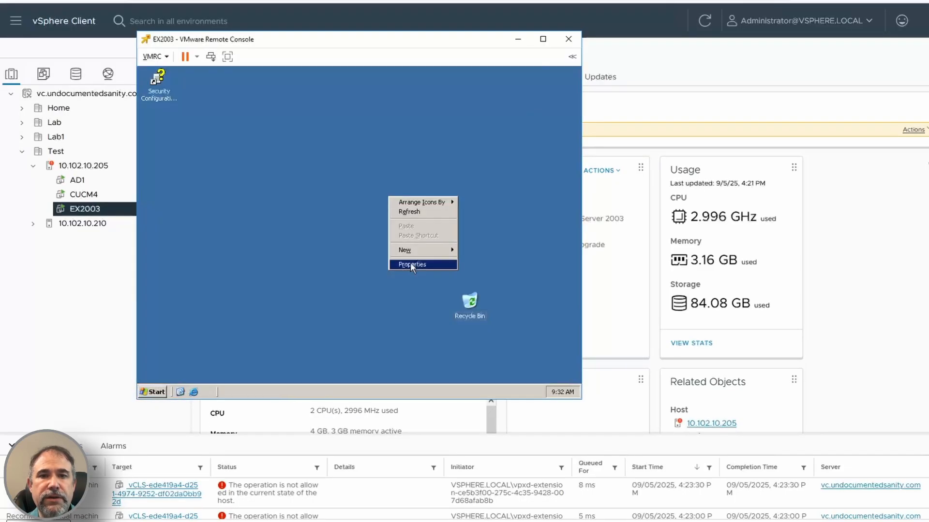
left_click(410, 262)
left_click_drag(192, 259, 210, 260)
left_click(340, 313)
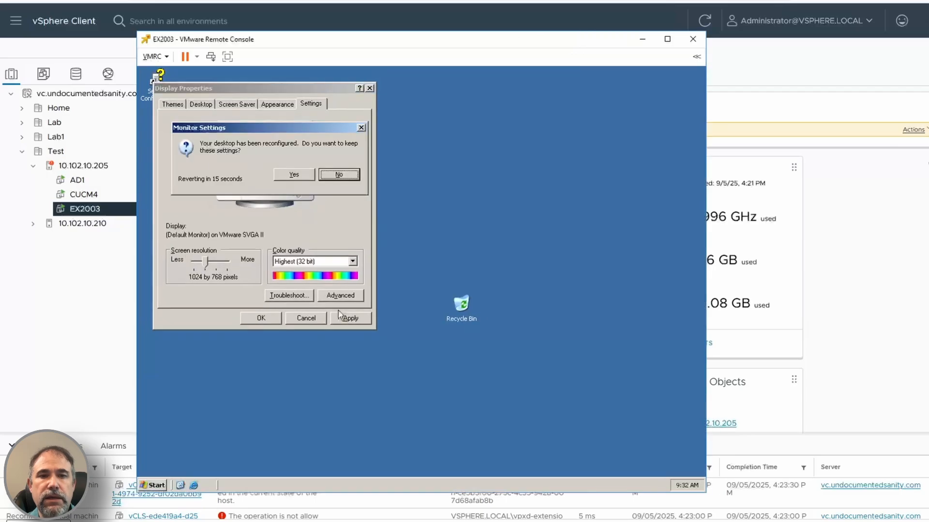
left_click(293, 175)
Step: Reposition the console window and raise the screen resolution to 1176 by 885 pixels, keeping the setting
left_click_drag(310, 39, 279, 0)
left_click_drag(176, 213, 198, 213)
left_click(320, 269)
left_click(306, 129)
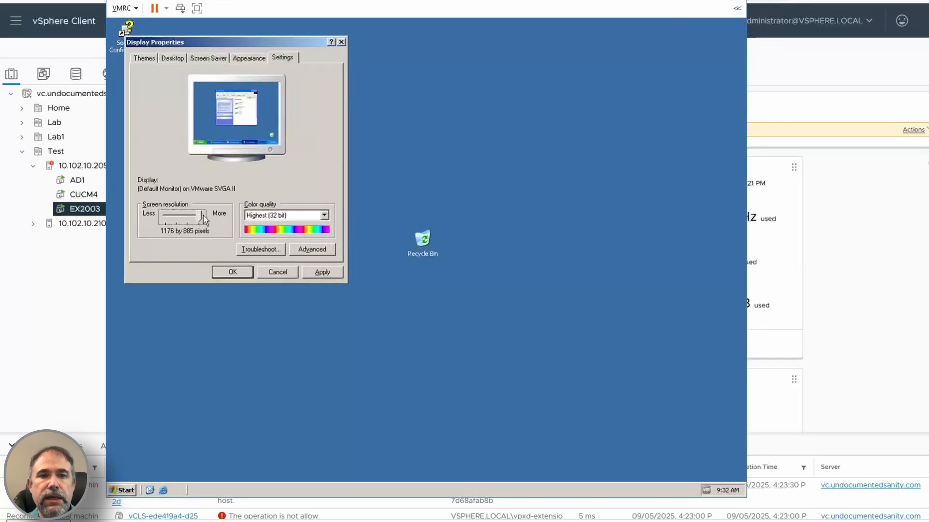
left_click(231, 270)
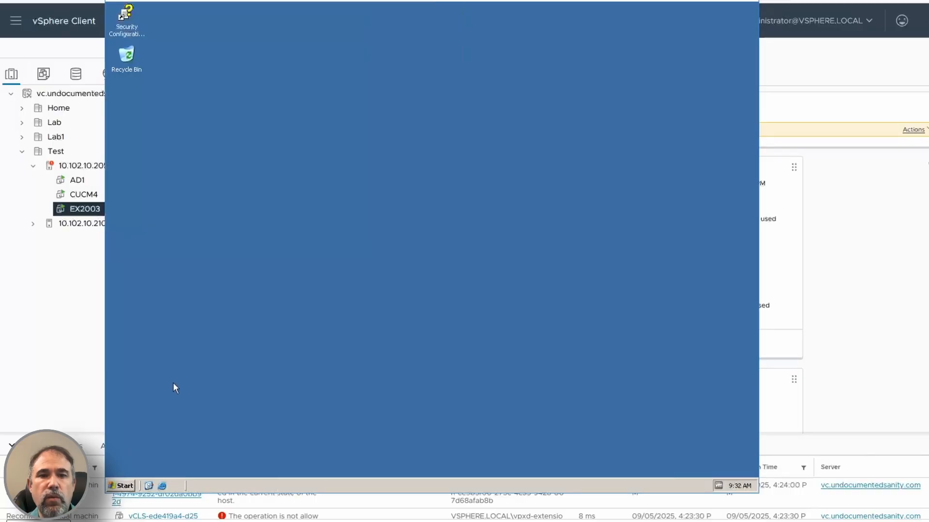
Step: Open Add or Remove Programs by running appwiz.cpl and start the Windows Components Wizard
key("super")
type("rappw")
type("iz.cpl")
key("Return")
left_click(252, 177)
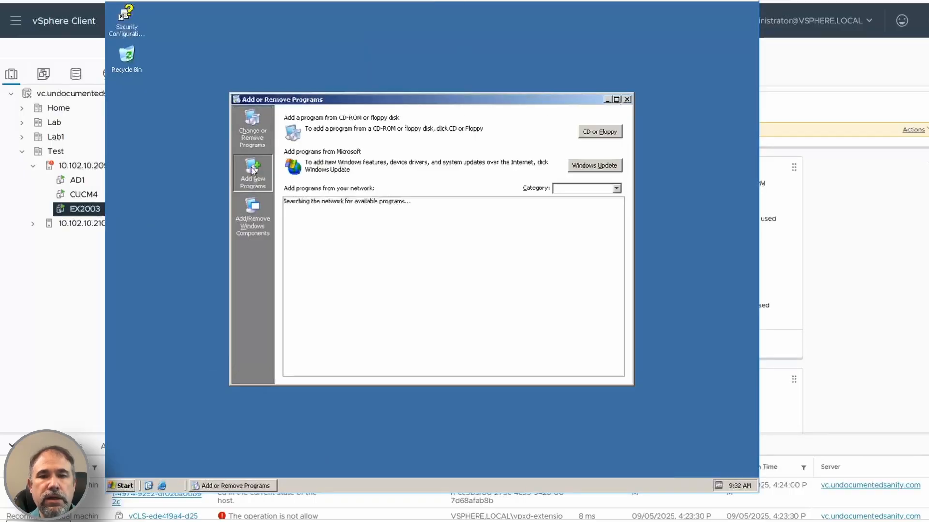
left_click(252, 218)
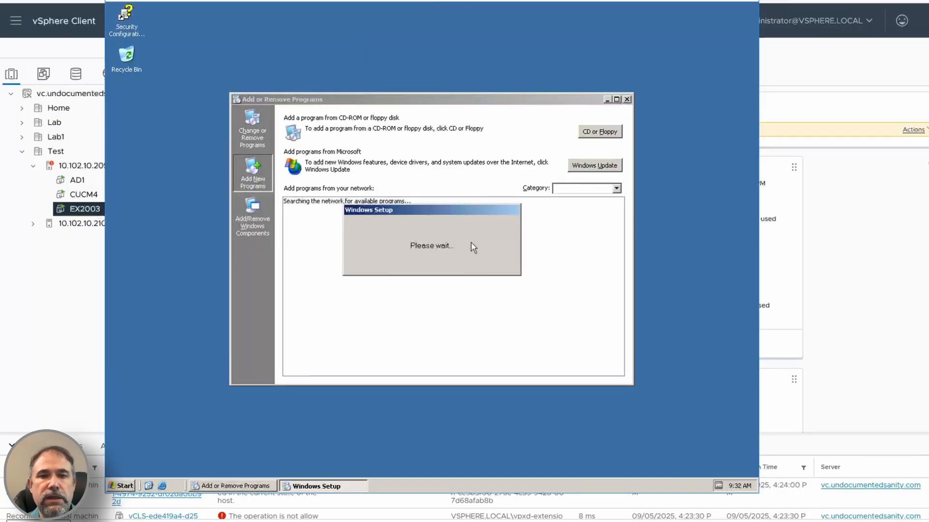
Step: Complete the Windows Components Wizard and close Add or Remove Programs
scroll(207, 173, "down", 1)
left_click(310, 263)
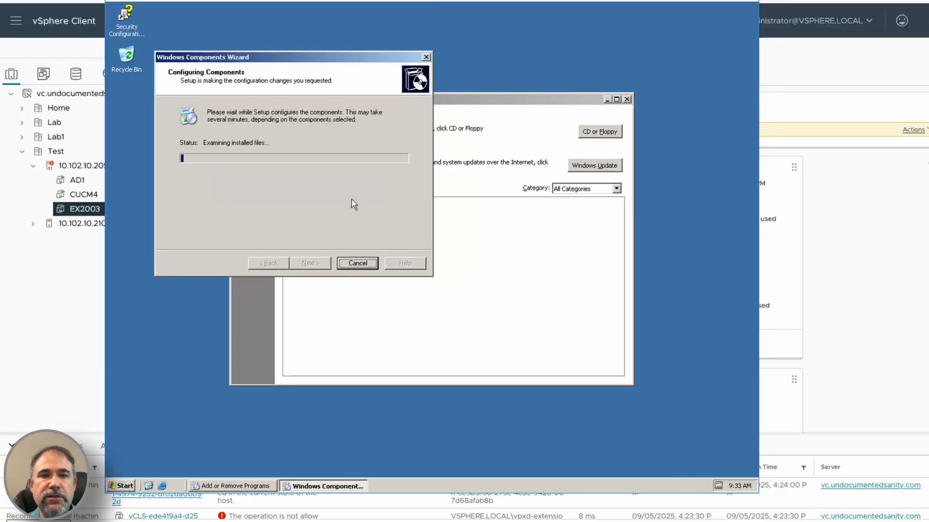
left_click(310, 264)
left_click(627, 99)
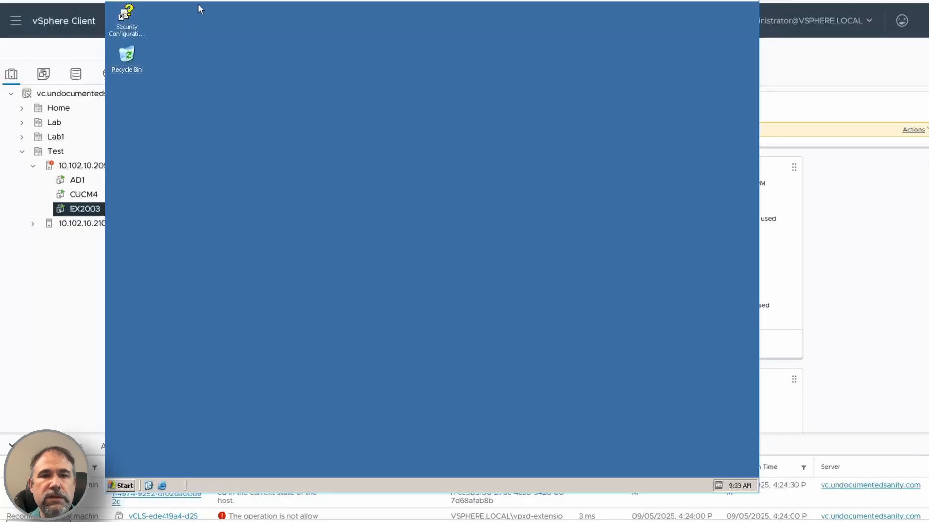
Step: Disconnect ARMSP1_EN.iso from the virtual machine's CD/DVD drive 1
left_click(122, 1)
mouse_move(165, 20)
mouse_move(300, 20)
left_click(377, 21)
Step: Attach EN_EXCH2003_ENT.ISO from the server's ISO folder to CD/DVD drive 1 in the virtual machine settings
left_click(121, 0)
mouse_move(140, 21)
mouse_move(300, 19)
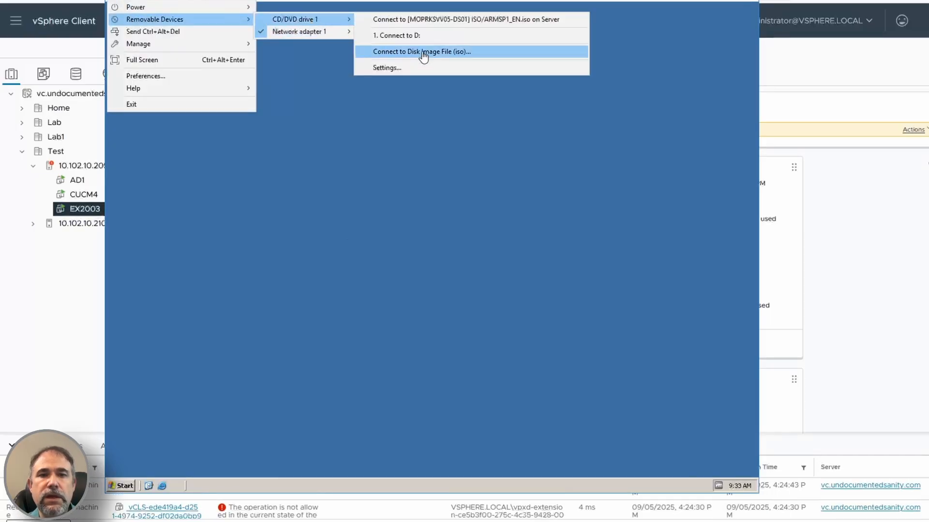
left_click(391, 68)
left_click(582, 217)
double_click(341, 197)
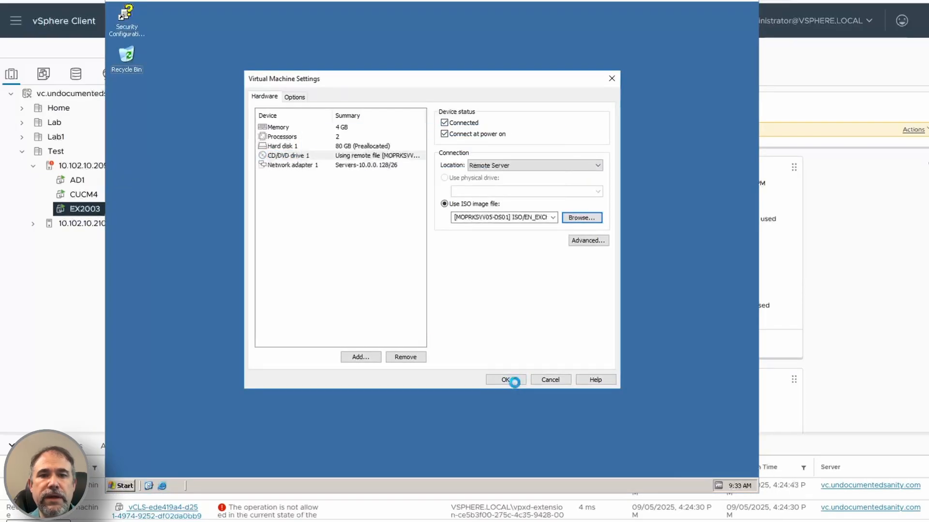
left_click(514, 382)
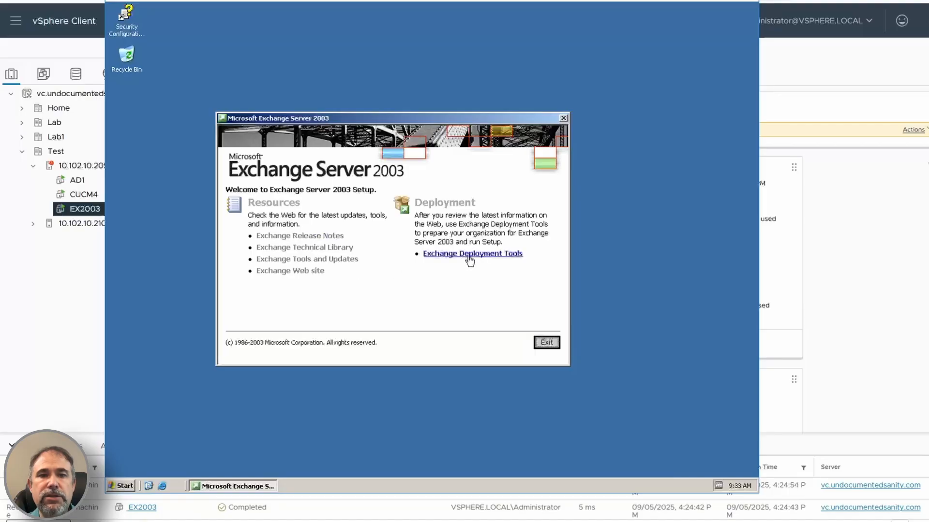
Step: Open the New Exchange 2003 Installation checklist in the Exchange Deployment Tools and mark step 1 as done
left_click(470, 254)
left_click(306, 144)
left_click(393, 177)
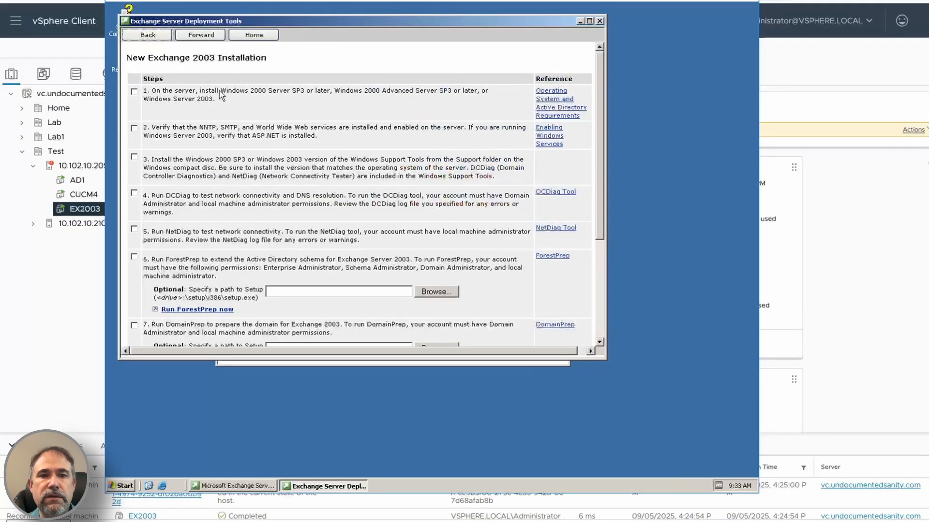
left_click(134, 91)
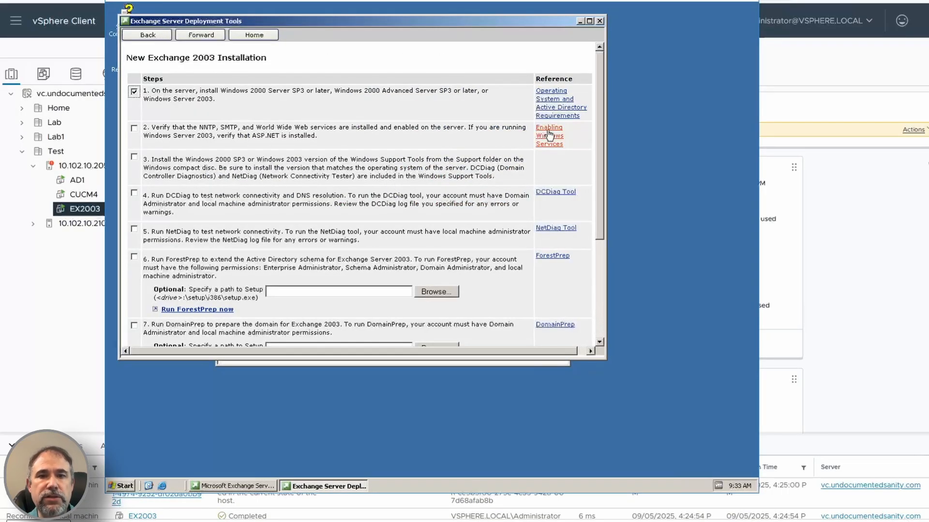
Step: Open Manage Your Server and start the Configure Your Server Wizard to add a role
left_click(123, 486)
left_click(175, 272)
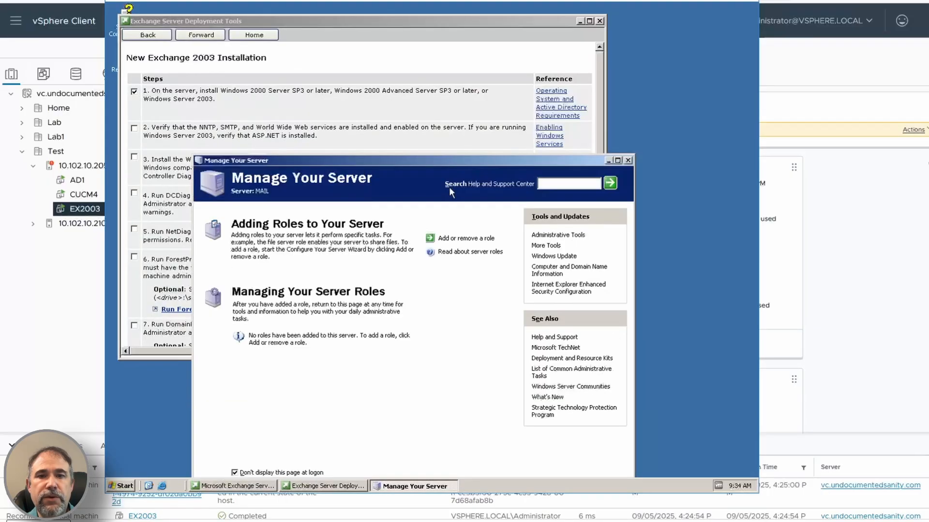
left_click(455, 240)
left_click(434, 396)
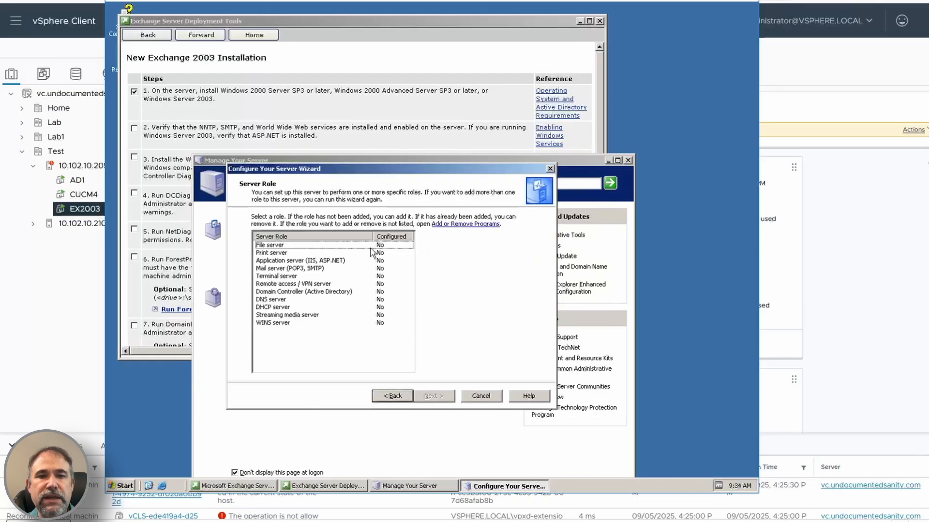
Step: Add the Application server (IIS, ASP.NET) role with ASP.NET enabled and start its installation
left_click(347, 261)
left_click(443, 397)
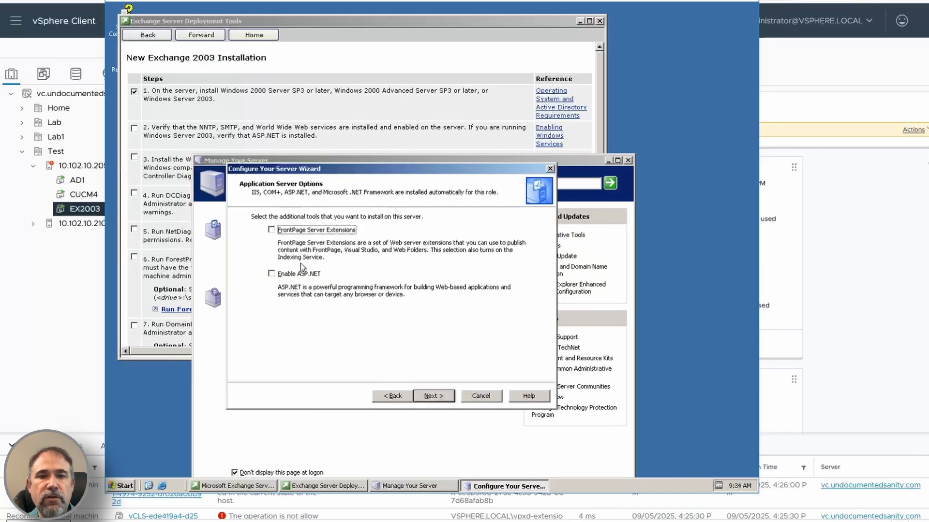
left_click(301, 269)
left_click(438, 396)
left_click(447, 399)
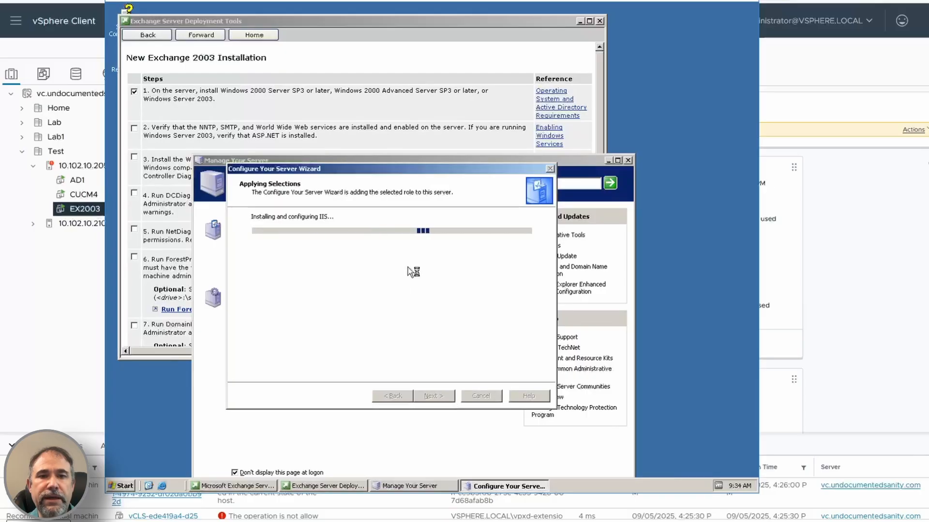
Step: Disconnect the Exchange ISO from CD/DVD drive 1 and try to continue past the missing-disk message
key("ctrl+alt+Delete")
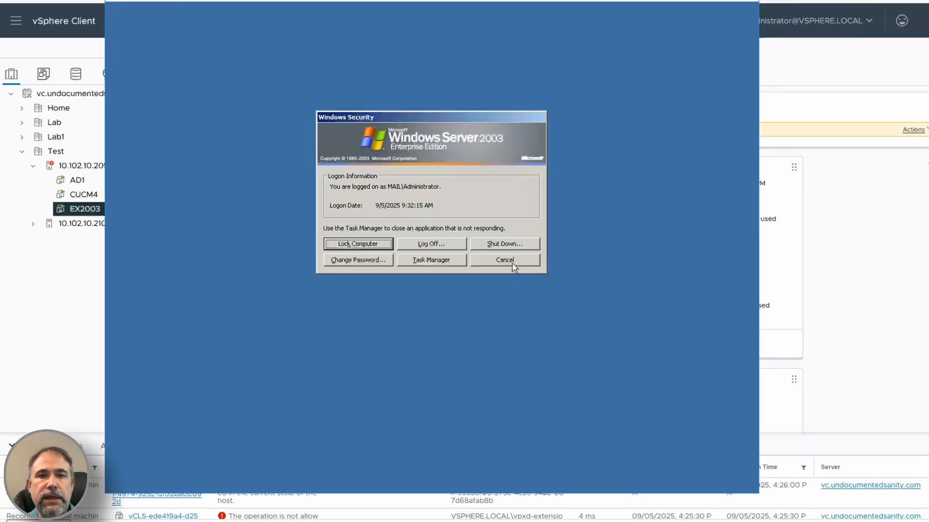
left_click(513, 265)
left_click(131, 1)
mouse_move(156, 20)
mouse_move(304, 20)
left_click(426, 20)
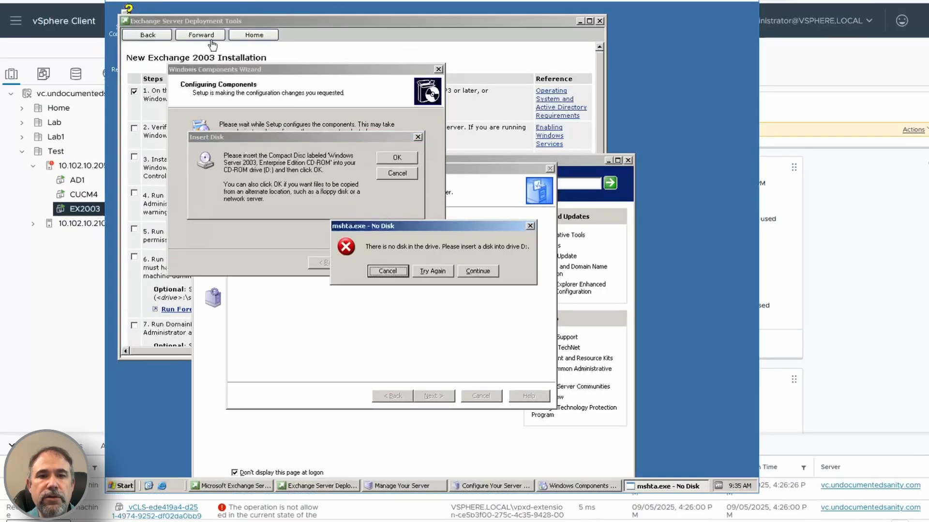
left_click(476, 272)
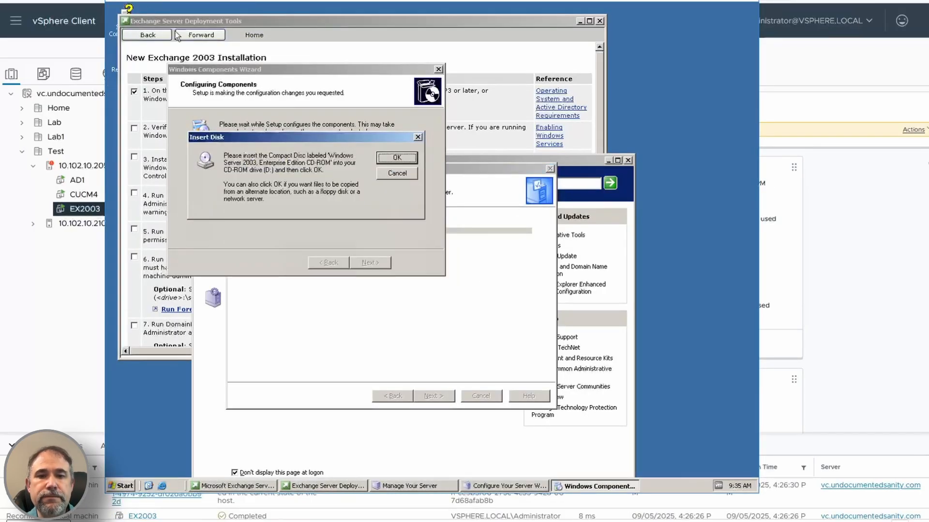
Step: Attach en_windows_server_2003_enterprise_vl.iso to CD/DVD drive 1 in the virtual machine settings
left_click(140, 2)
mouse_move(157, 19)
mouse_move(333, 20)
left_click(422, 67)
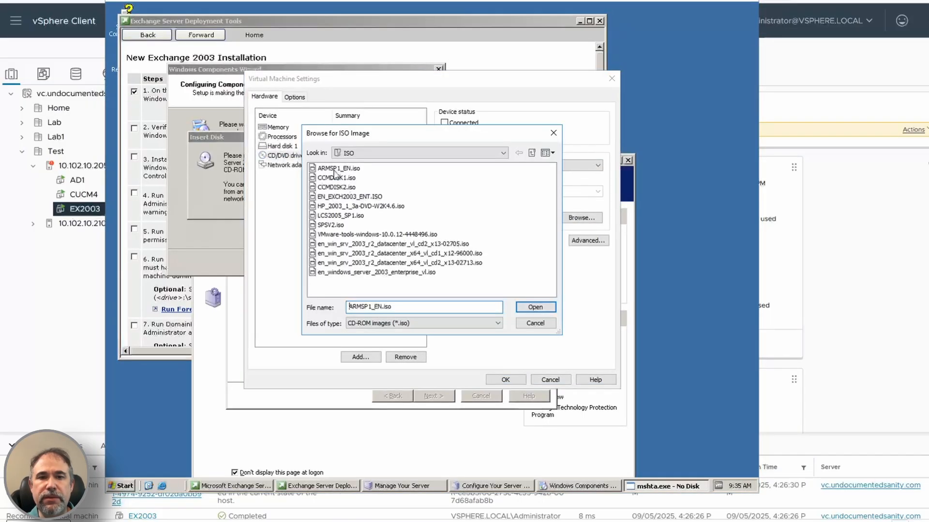
left_click(376, 273)
left_click(535, 307)
left_click(506, 380)
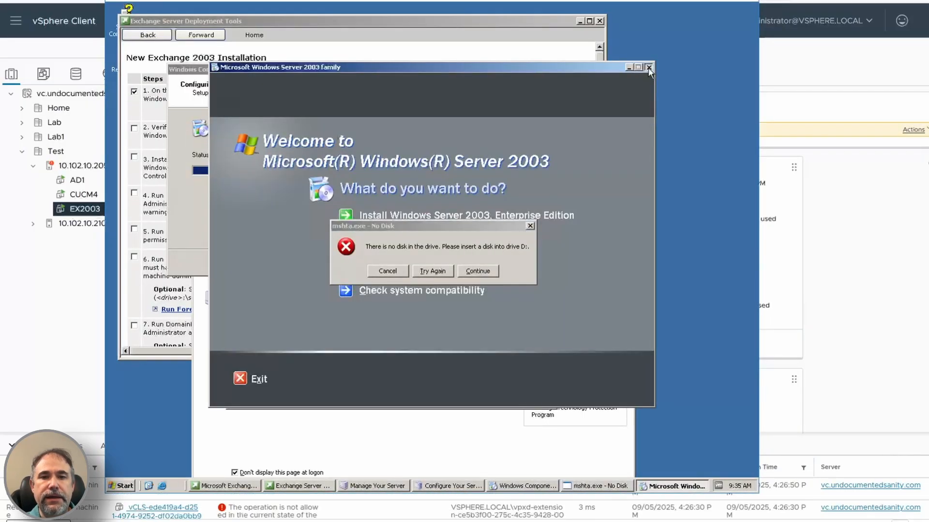
Step: Clear the Windows Server 2003 autorun window and missing-disk message out of the way, and finish the application server role wizard
left_click(649, 68)
left_click_drag(399, 227, 561, 70)
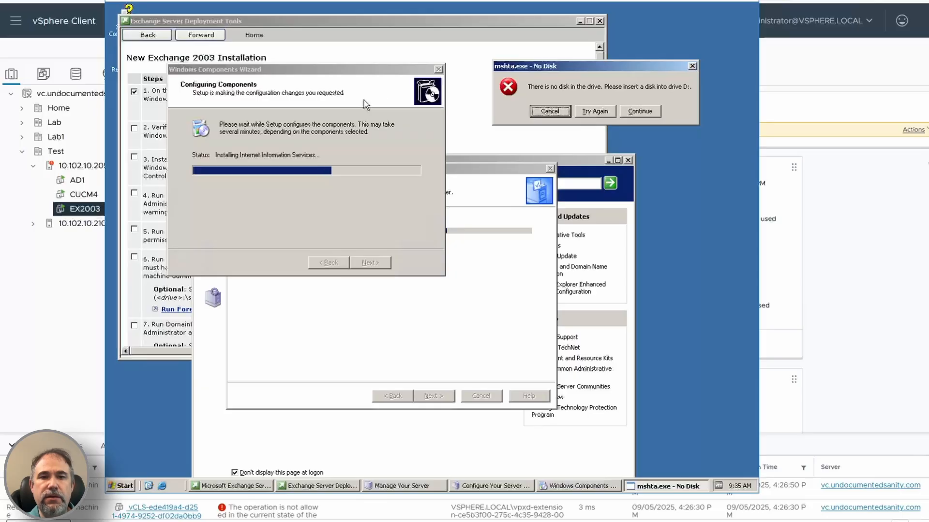
left_click(355, 81)
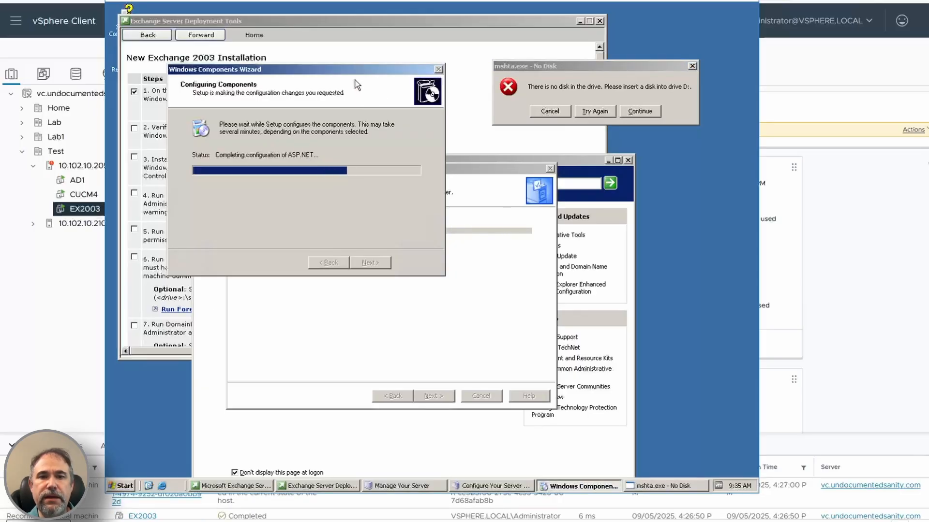
left_click(433, 396)
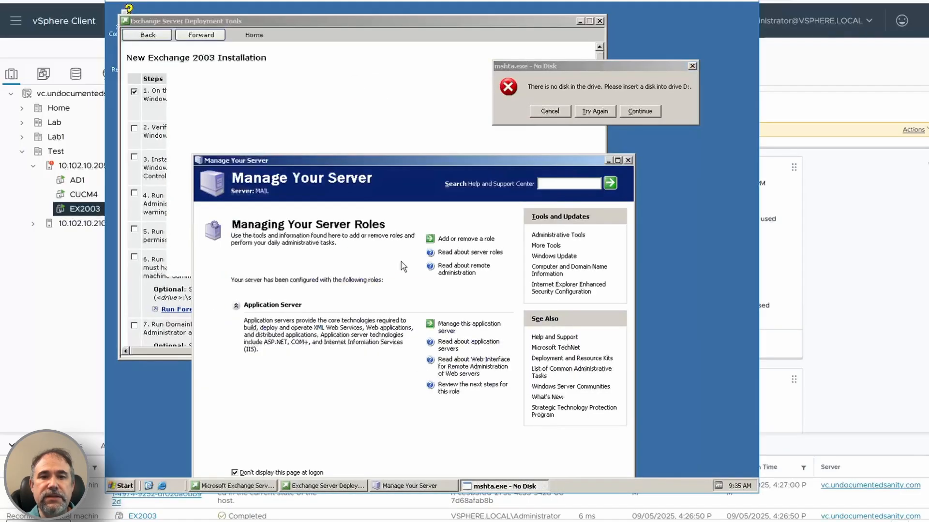
Step: Start adding another server role and proceed past the preliminary steps to network detection
left_click(460, 239)
left_click(321, 245)
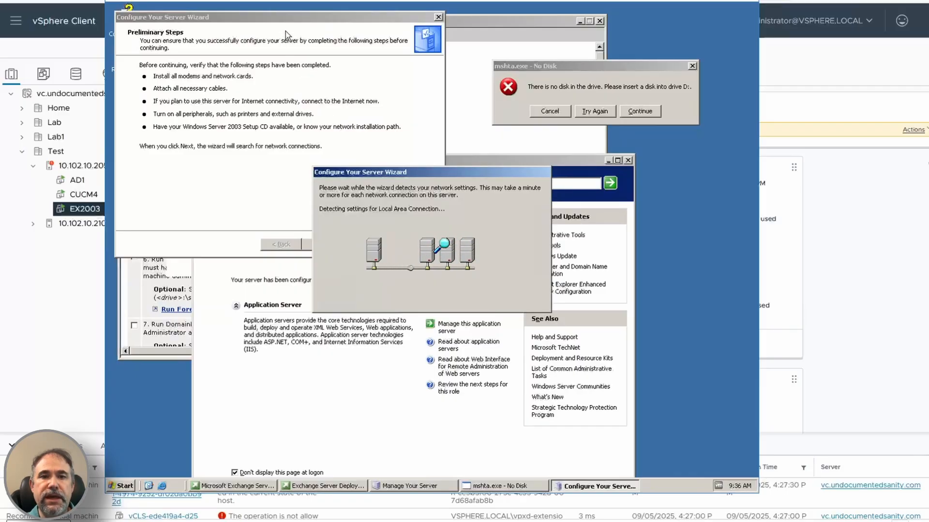
Step: Copy the I386 folder from the Windows Server 2003 disc in drive D: to the root of drive C:
left_click(121, 486)
left_click(243, 267)
right_click(165, 158)
left_click(183, 184)
right_click(150, 105)
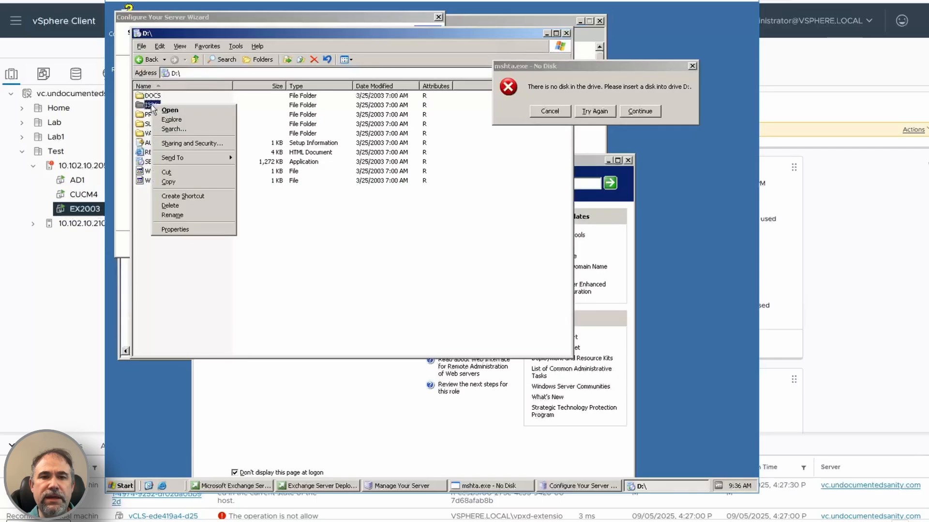
left_click(170, 183)
left_click(195, 60)
double_click(162, 114)
right_click(191, 195)
left_click(218, 238)
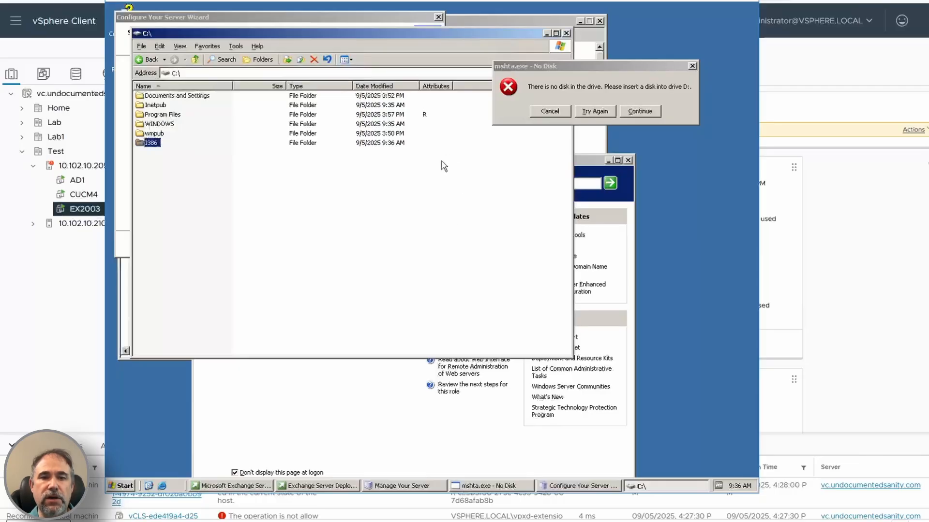
left_click(567, 33)
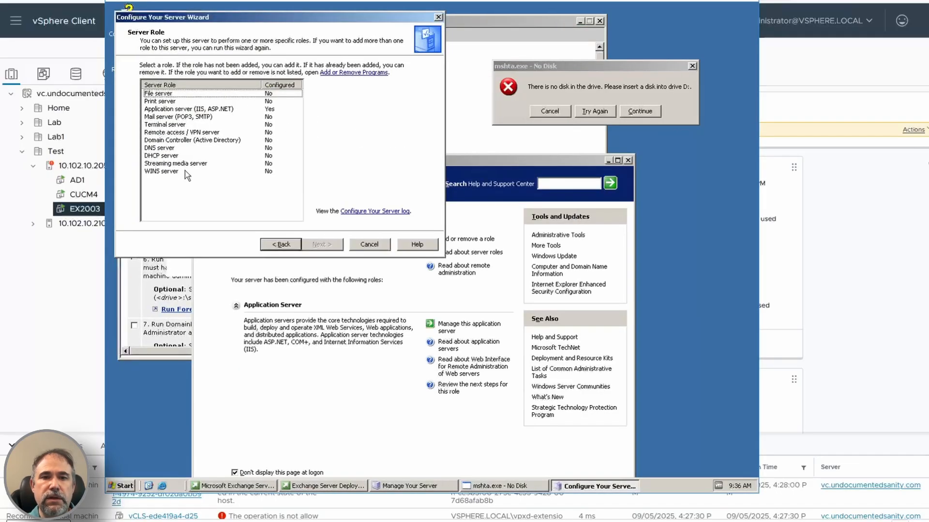
Step: Choose the Mail server (POP3, SMTP) role and disconnect the Windows Server 2003 ISO from CD/DVD drive 1
left_click(197, 117)
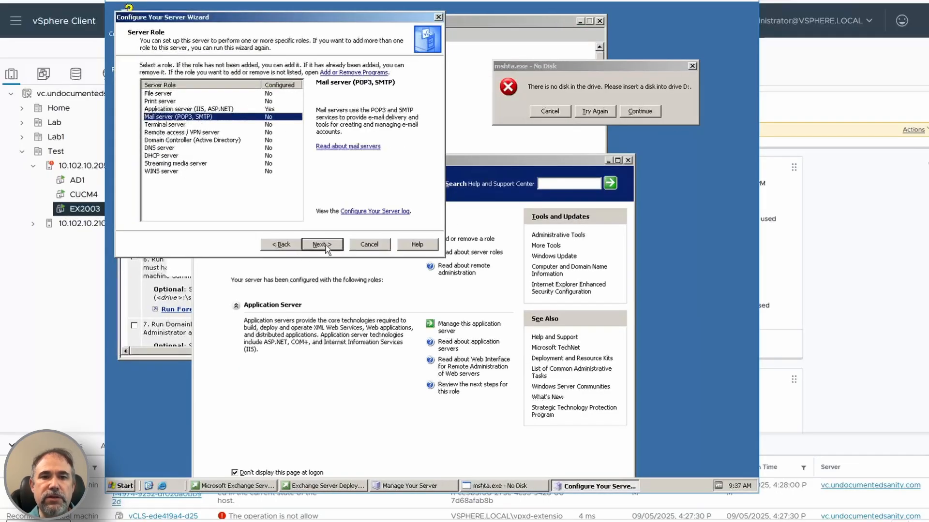
left_click(121, 1)
mouse_move(155, 20)
mouse_move(332, 21)
left_click(397, 20)
Step: Attach EN_EXCH2003_ENT.ISO to CD/DVD drive 1 in the virtual machine settings and set the drive as connected
left_click(121, 1)
mouse_move(140, 22)
mouse_move(303, 22)
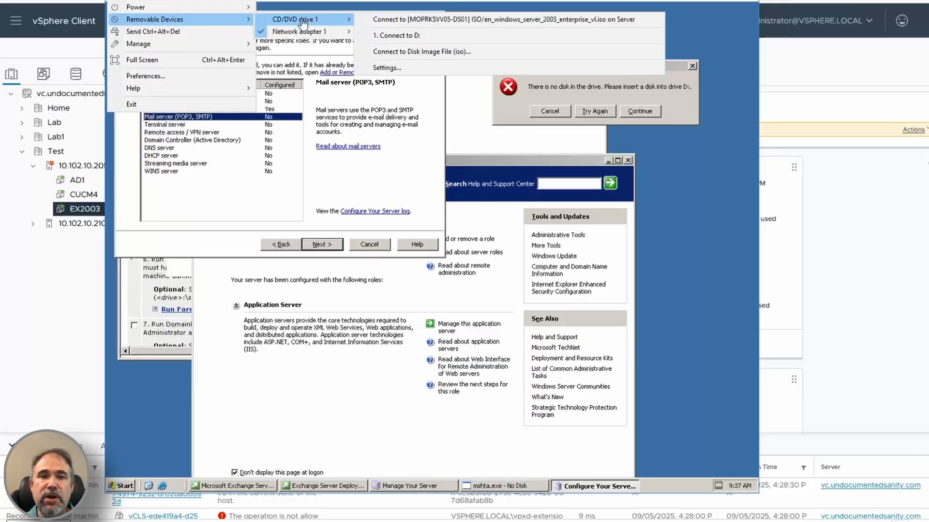
left_click(402, 68)
left_click(582, 217)
double_click(351, 198)
left_click(451, 124)
left_click(506, 380)
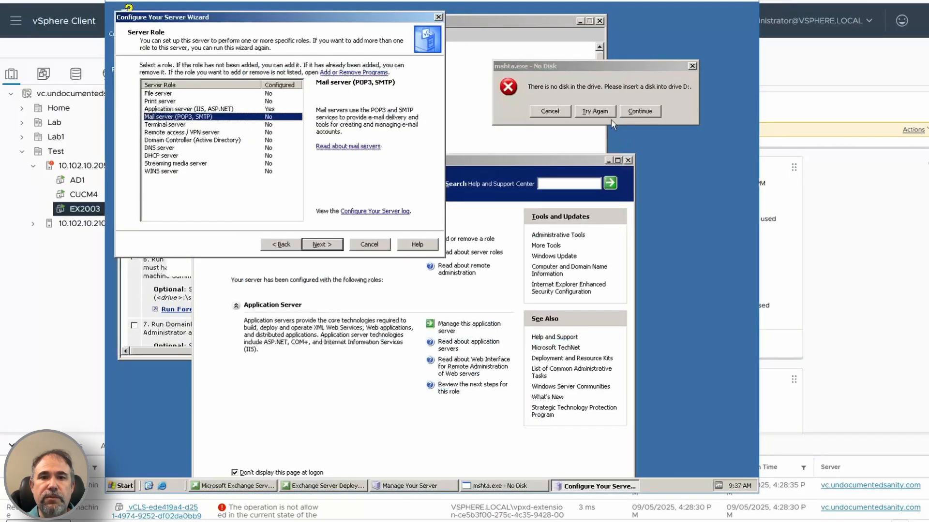
Step: Retry and dismiss the missing-disk message, and proceed with the mail server role to the POP3 service configuration
left_click(607, 115)
left_click(553, 118)
left_click_drag(334, 18, 364, 145)
left_click(361, 371)
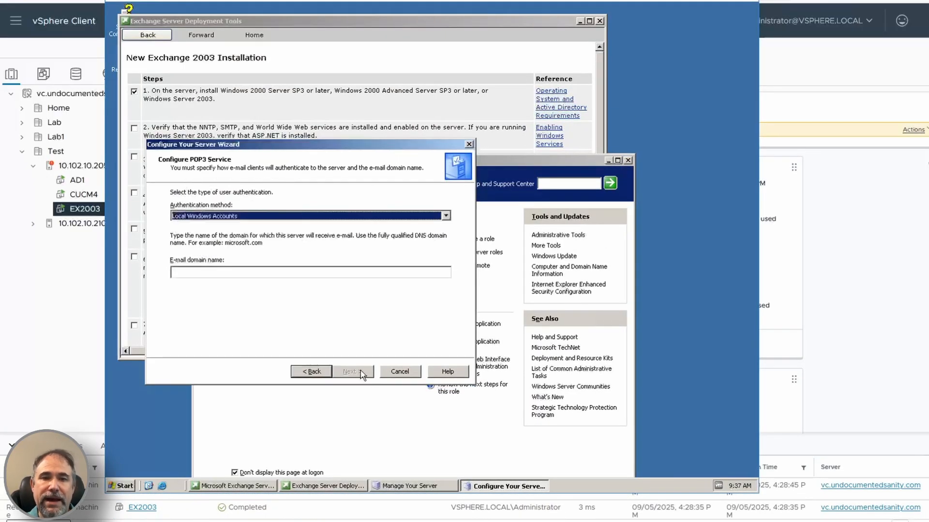
Step: Set the POP3 e-mail domain name to pinnacledataworks.com and install the mail server role
left_click(275, 271)
type("undocumentedsanity.com")
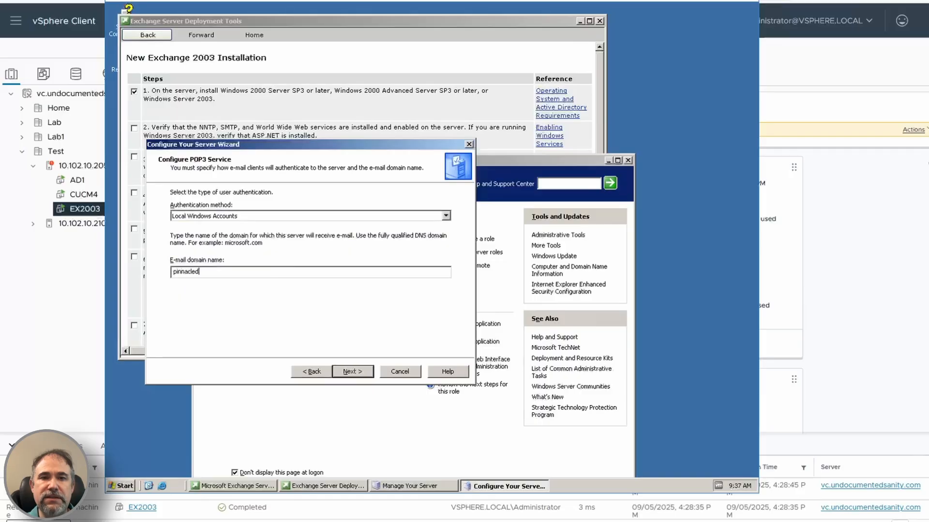
key("Return")
left_click(360, 372)
left_click(331, 214)
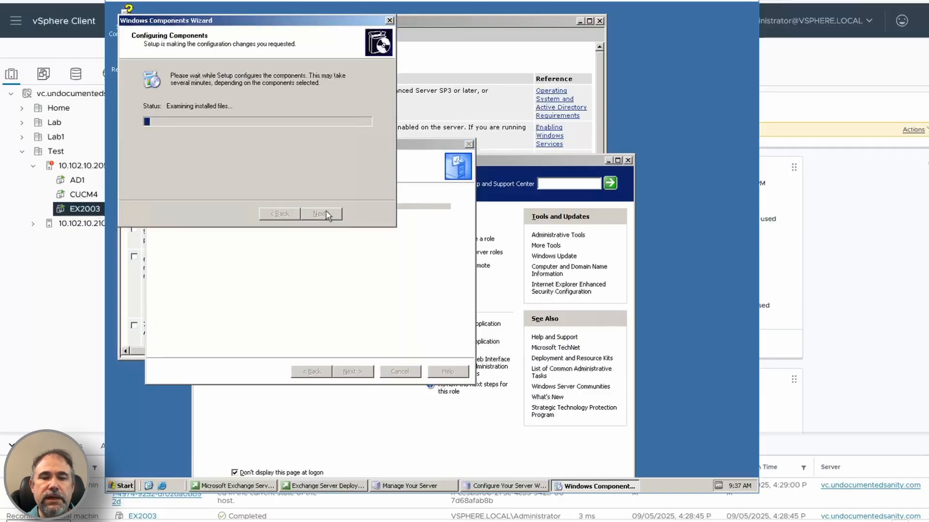
key("Return")
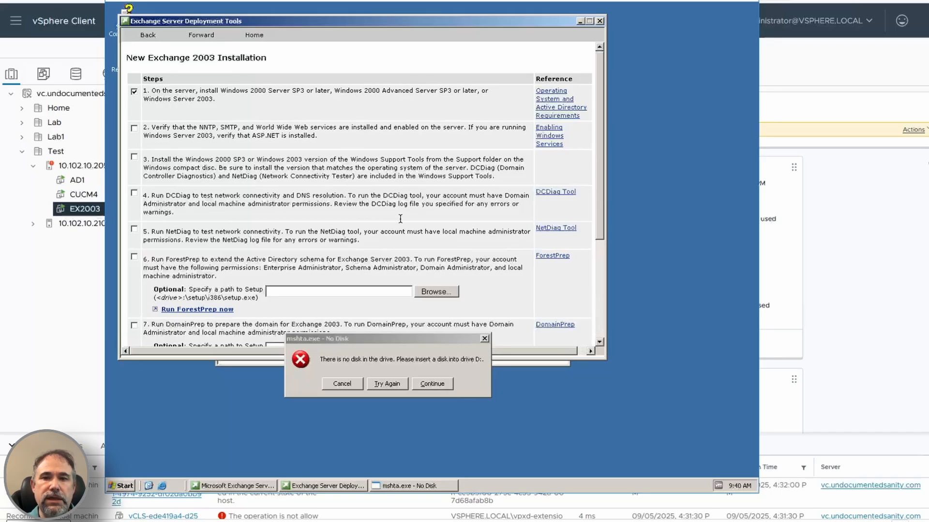
Step: Run appwiz.cpl to open Add or Remove Programs and start the Windows Components Wizard
left_click(120, 485)
left_click(242, 377)
type("appwiz.cpl")
key("Return")
left_click(252, 215)
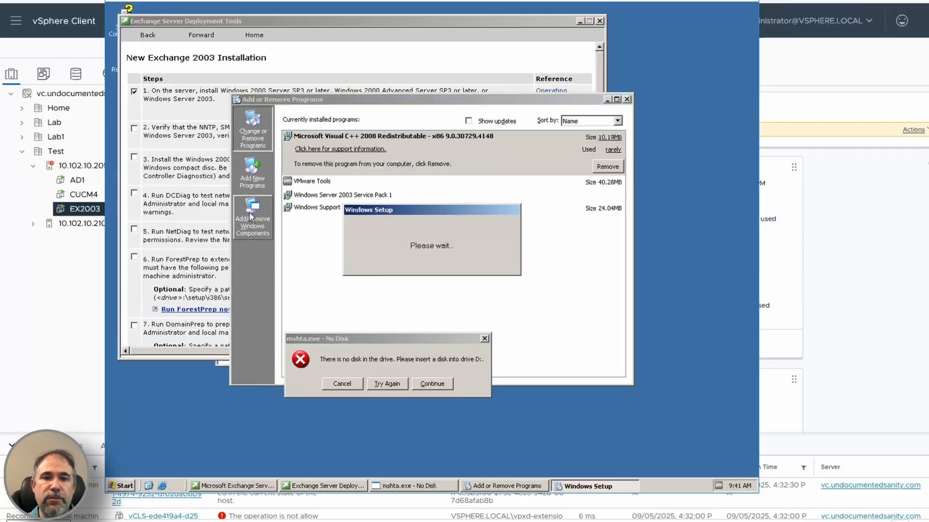
Step: Add the NNTP service to the Internet Information Services (IIS) subcomponents of Application Server and install the component changes
left_click(365, 150)
left_click(365, 150)
left_click(366, 150)
left_click(365, 150)
left_click(365, 150)
left_click(366, 150)
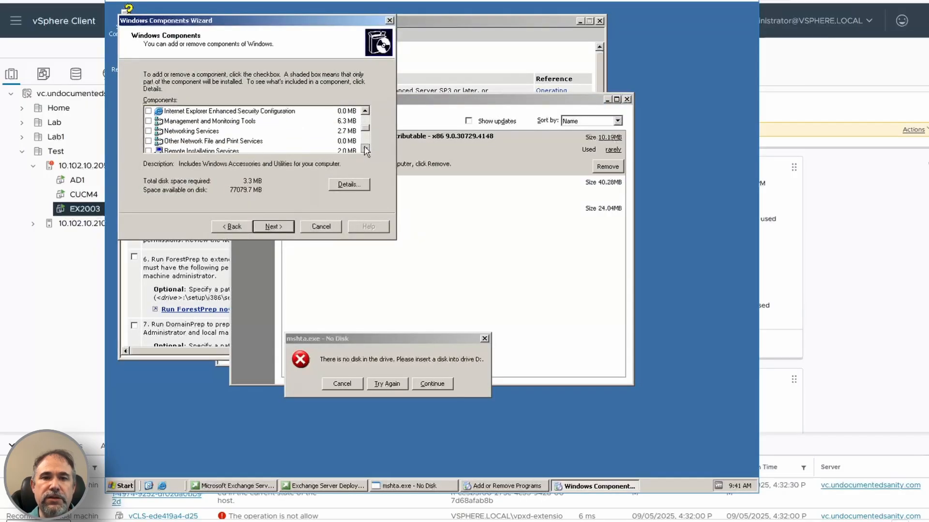
left_click(366, 150)
left_click(365, 150)
left_click(366, 150)
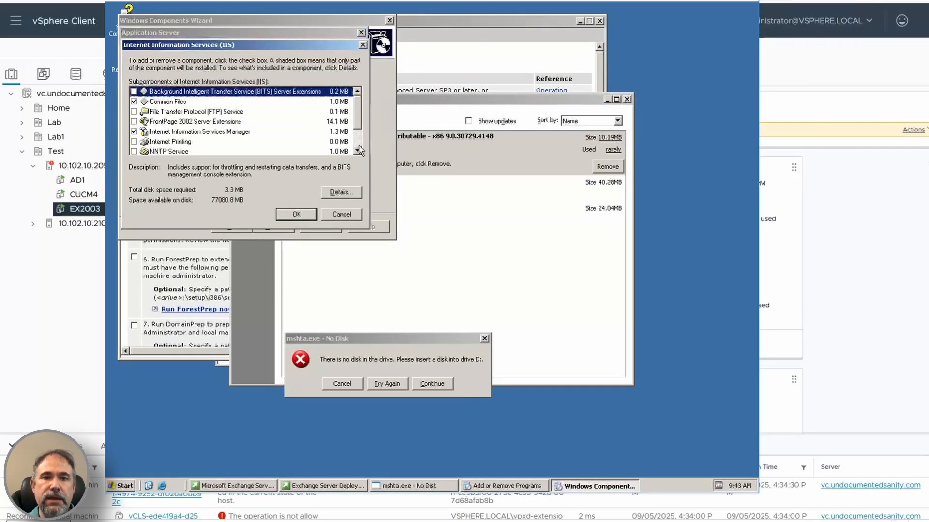
left_click(159, 149)
left_click(296, 214)
left_click(297, 203)
left_click(274, 226)
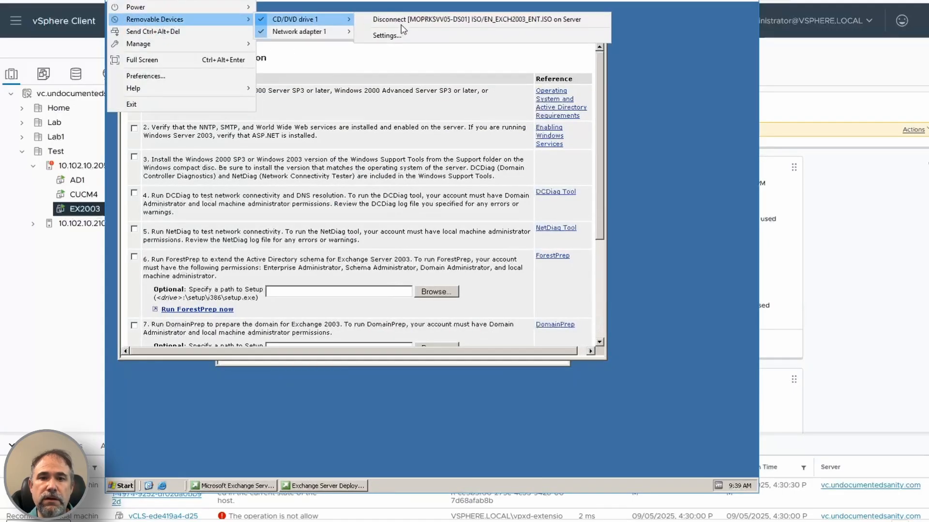
left_click(401, 22)
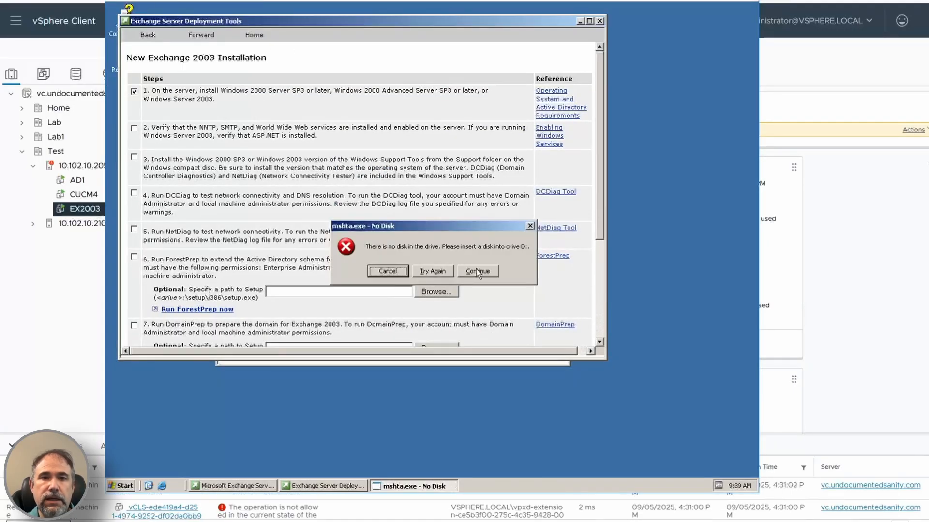
left_click(428, 52)
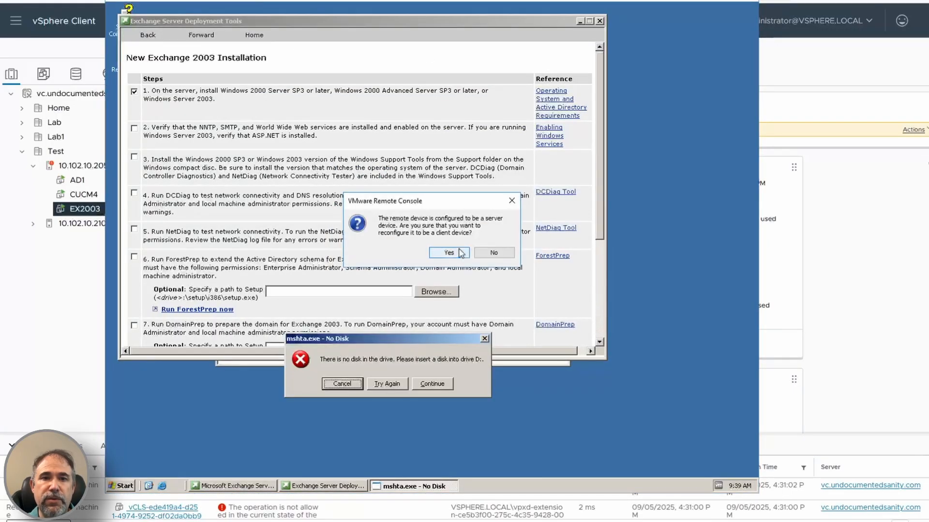
left_click(493, 253)
Step: Attach en_windows_server_2003_enterprise_vl.iso to CD/DVD drive 1 in the virtual machine settings and close the disc's autorun window
left_click(123, 0)
mouse_move(166, 19)
mouse_move(303, 19)
left_click(415, 70)
left_click(564, 219)
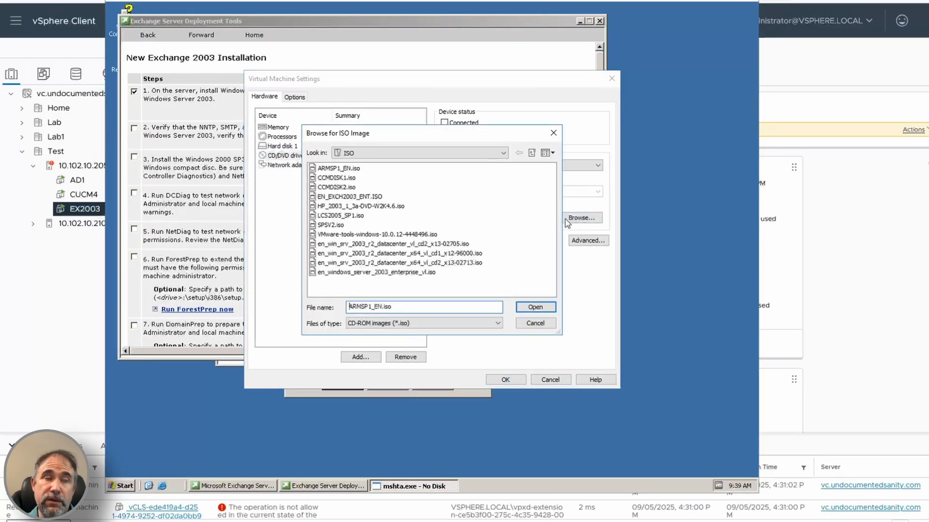
left_click(387, 273)
left_click(535, 307)
left_click(513, 382)
left_click(649, 67)
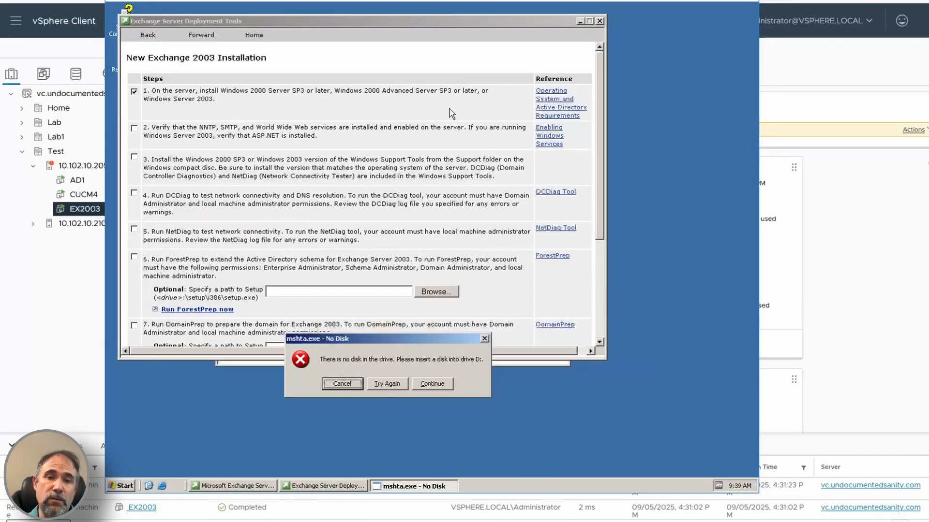
Step: Browse the Windows Server 2003 disc in drive D: to the tools in the SUPPORT folder and launch the Windows Support Tools installer
left_click(126, 485)
left_click(253, 266)
right_click(162, 155)
left_click(180, 179)
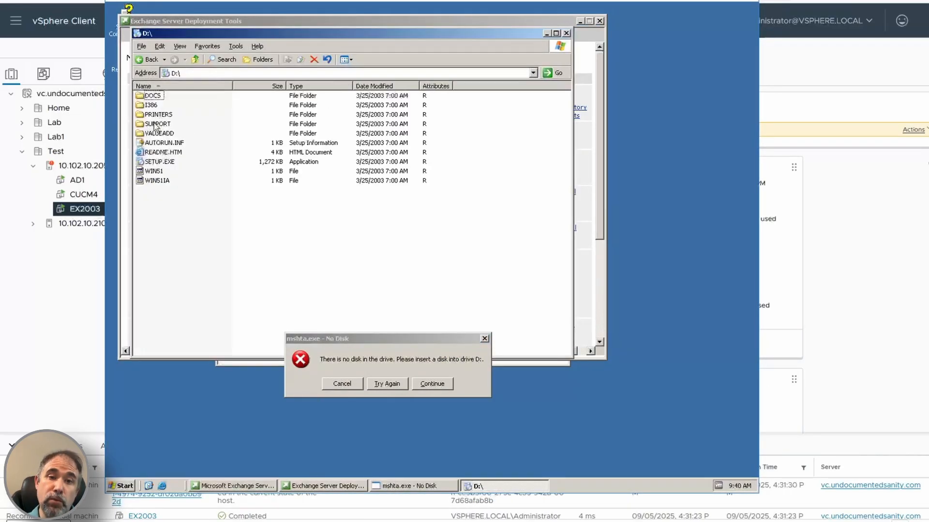
double_click(153, 124)
double_click(152, 96)
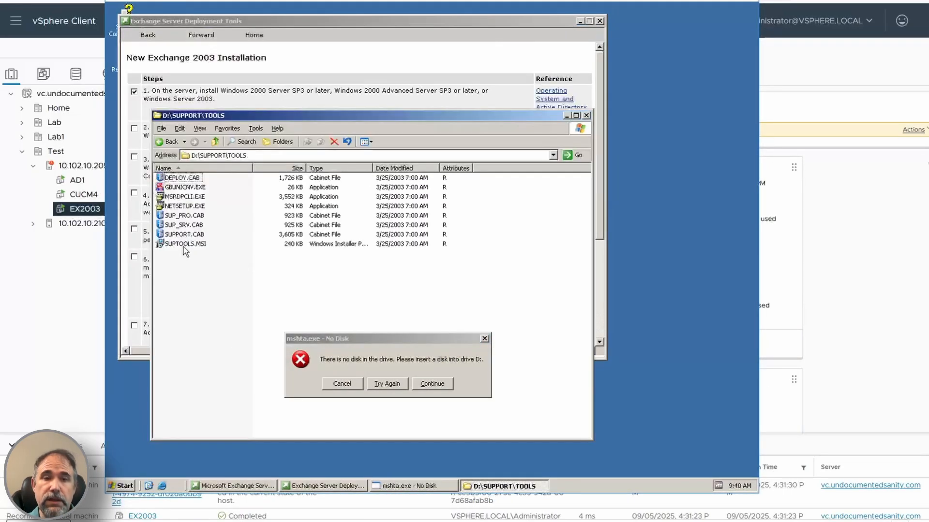
double_click(184, 247)
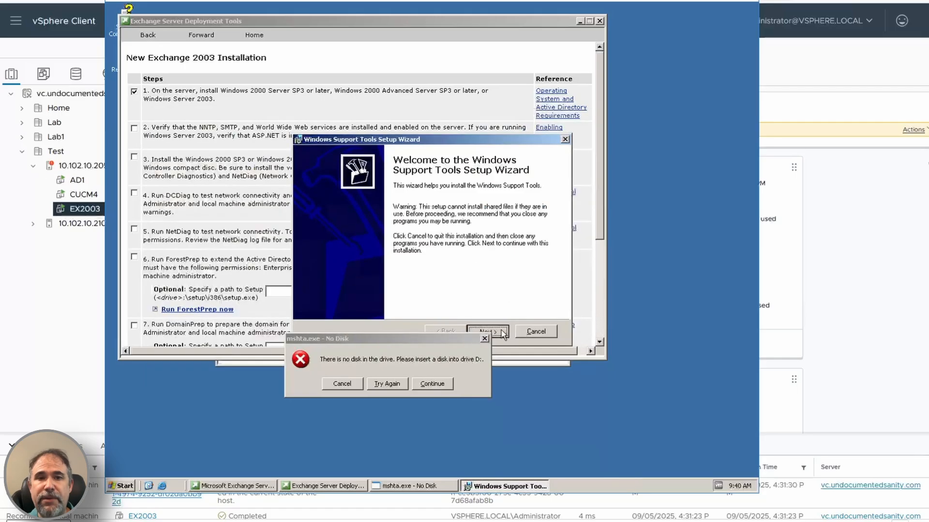
Step: Accept the license agreement and complete the Windows Support Tools installation with the default settings
left_click(487, 332)
left_click(370, 309)
left_click(488, 331)
left_click(488, 331)
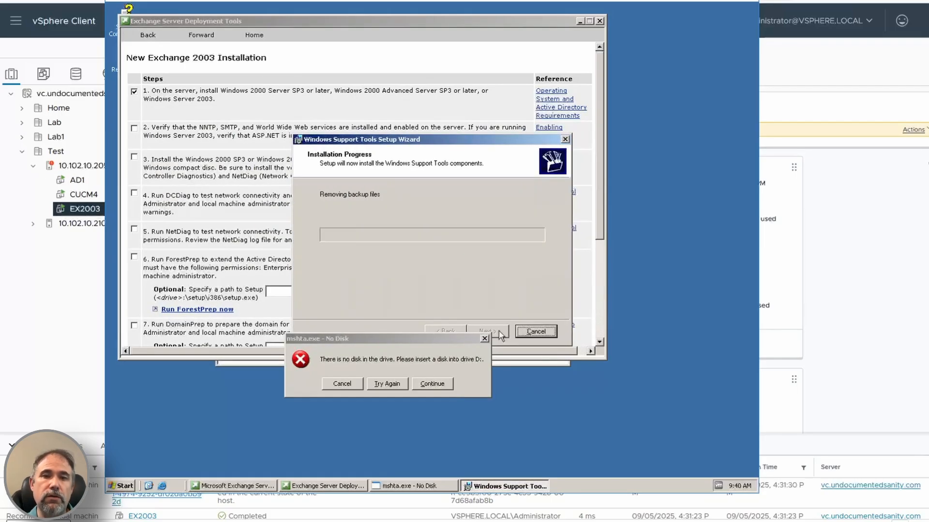
left_click(499, 332)
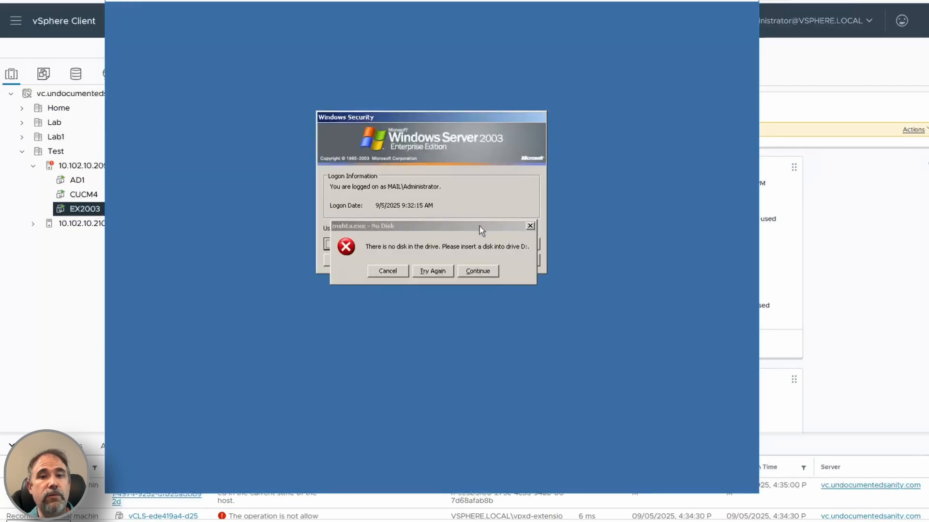
Step: Move the missing-disk message aside and disconnect the Windows Server 2003 ISO from CD/DVD drive 1
left_click_drag(480, 226, 480, 267)
left_click(507, 259)
left_click(127, 2)
mouse_move(183, 19)
left_click(416, 20)
Step: Reconnect a disc image to CD/DVD drive 1 in the virtual machine settings and continue past the missing-disk message
left_click(127, 2)
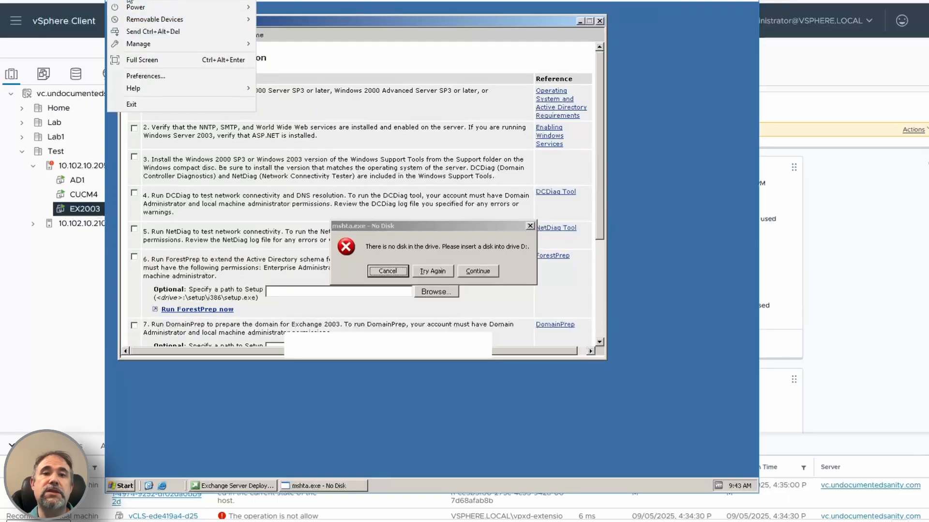
mouse_move(305, 19)
left_click(428, 51)
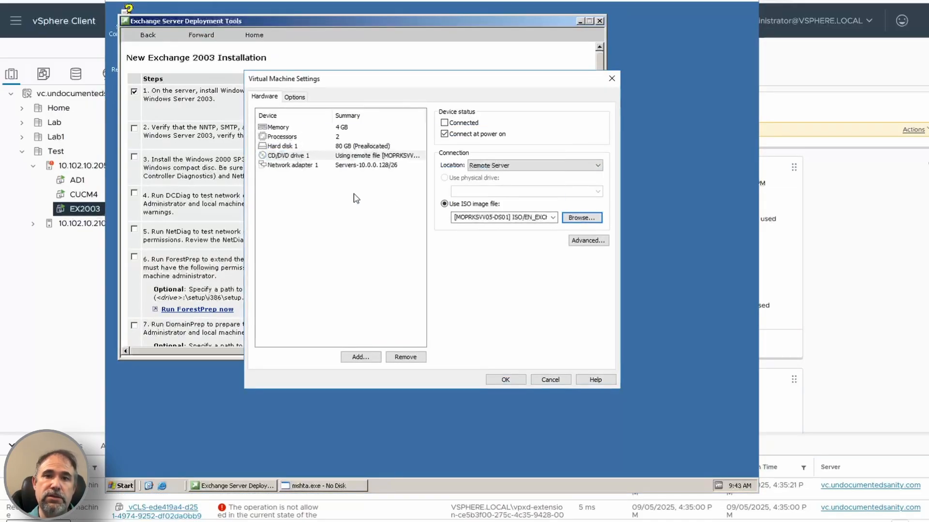
left_click(499, 380)
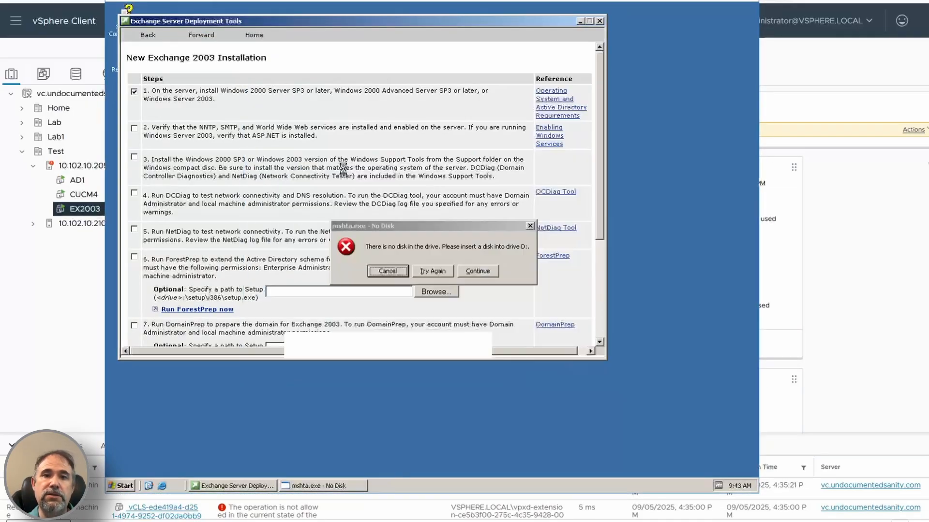
left_click(471, 269)
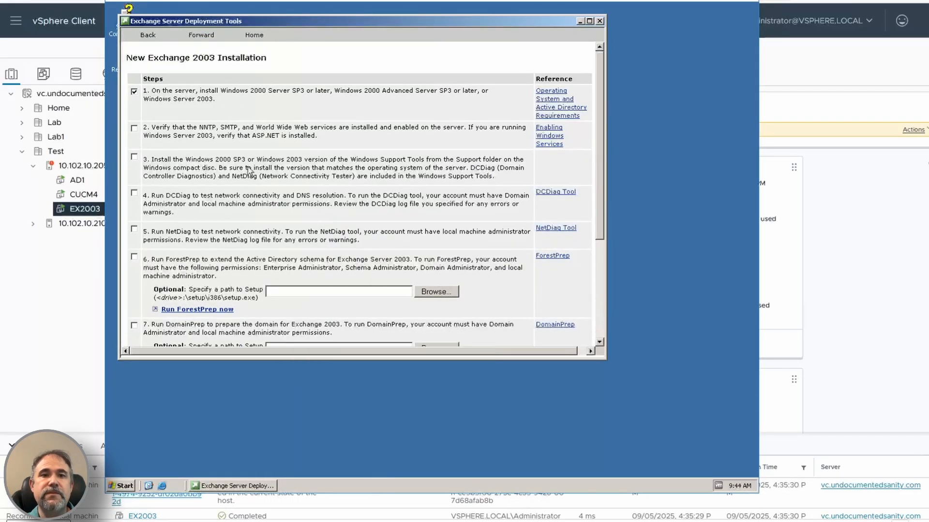
Step: Mark steps 2, 3 and 4 as done in the New Exchange 2003 Installation checklist
left_click(134, 193)
left_click(121, 486)
left_click(257, 378)
key("Return")
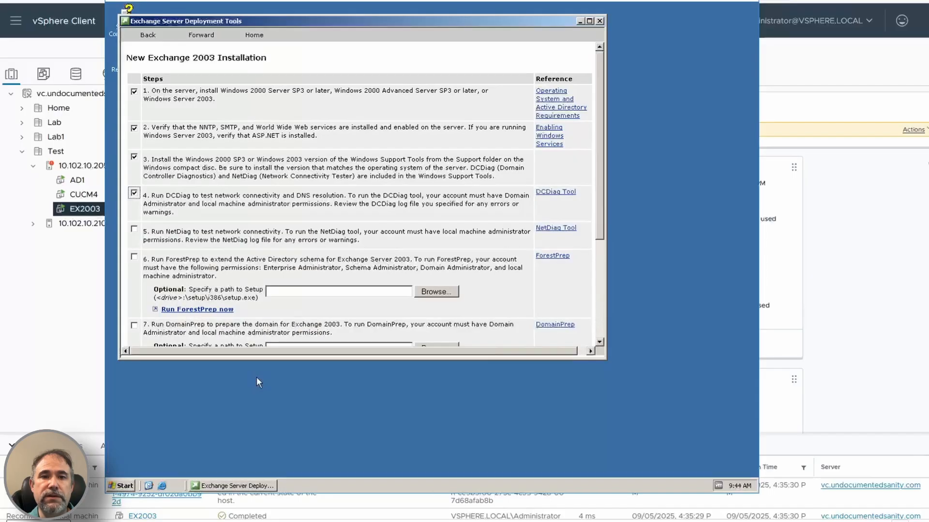
Step: Open a Command Prompt and run dcdiag without a target server
left_click(125, 486)
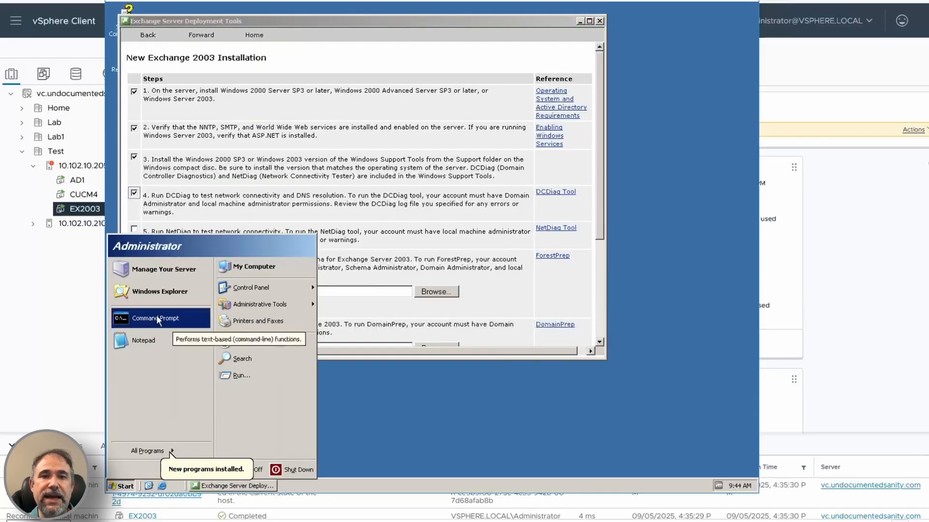
left_click(167, 316)
type("dcdiag")
key("Return")
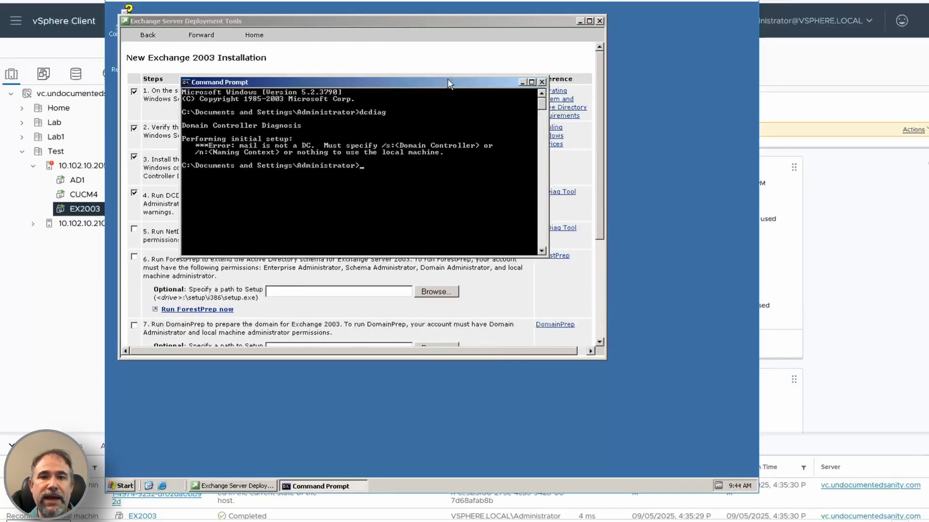
Step: Run dcdiag /s:ad1 against the domain controller and review its test results
left_click_drag(448, 80, 451, 214)
type("/s:ad1")
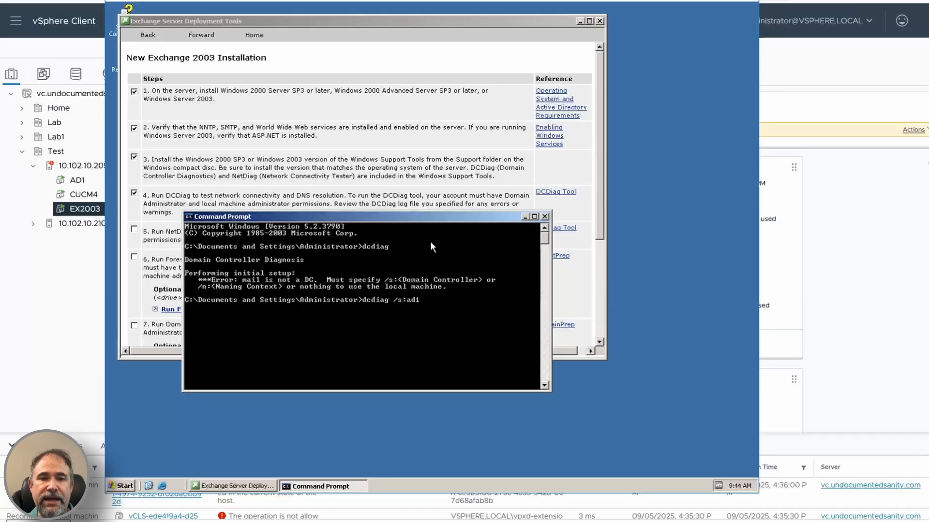
key("Return")
left_click(546, 228)
scroll(546, 229, "up", 15)
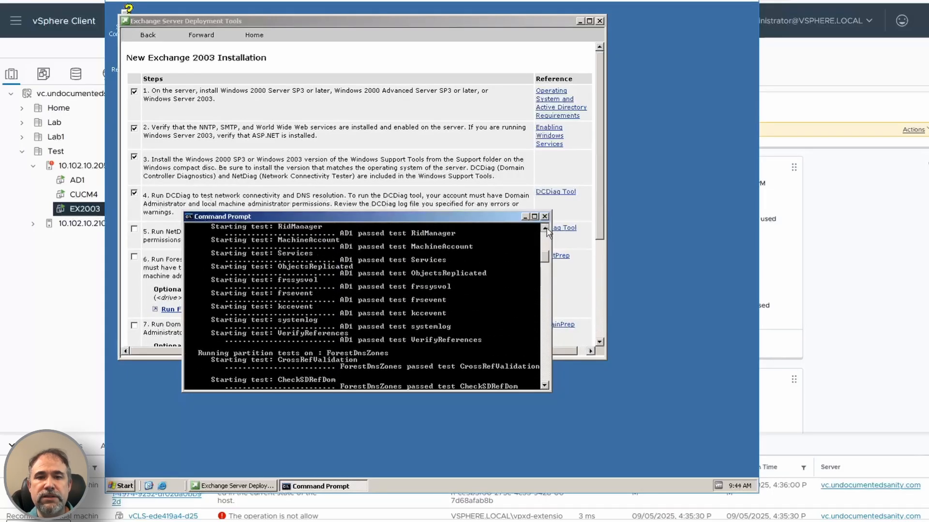
left_click_drag(265, 216, 267, 256)
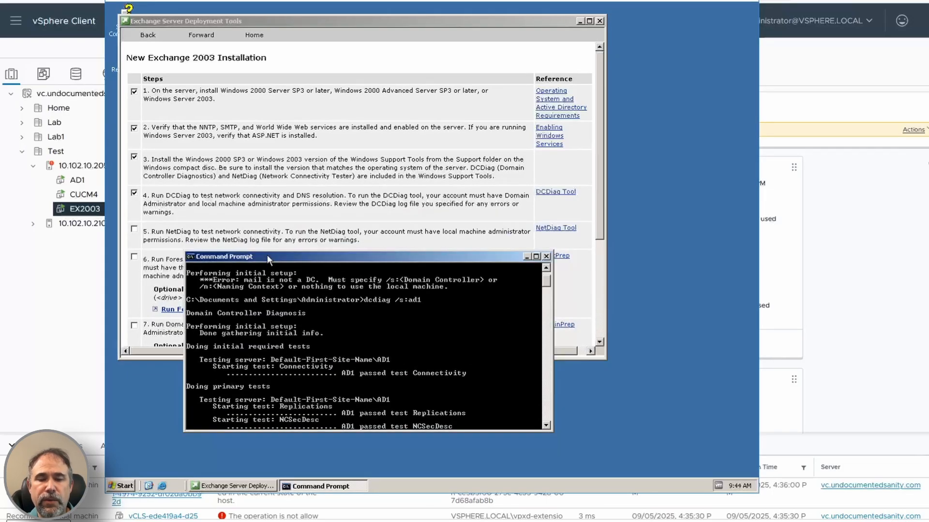
Step: Run netdiag, review the network connectivity test results, and close the Command Prompt
type("netdiag")
key("Return")
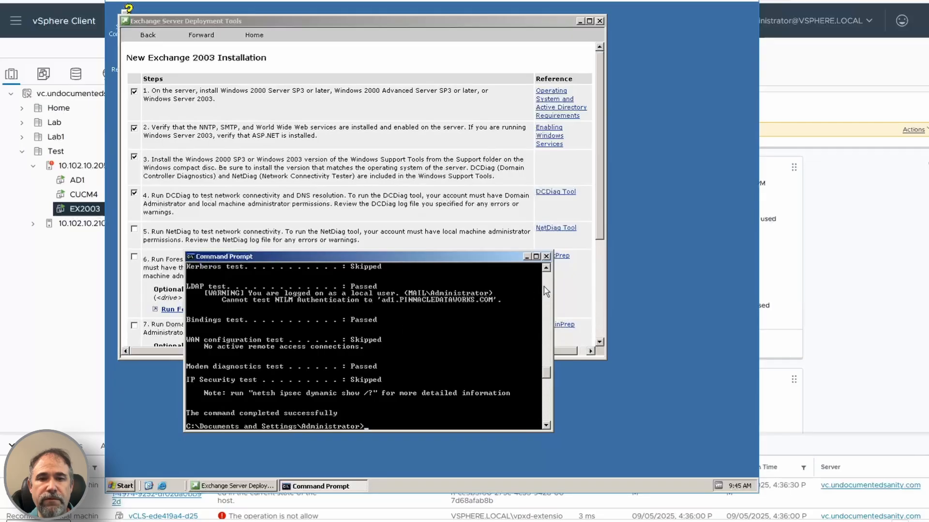
left_click(547, 269)
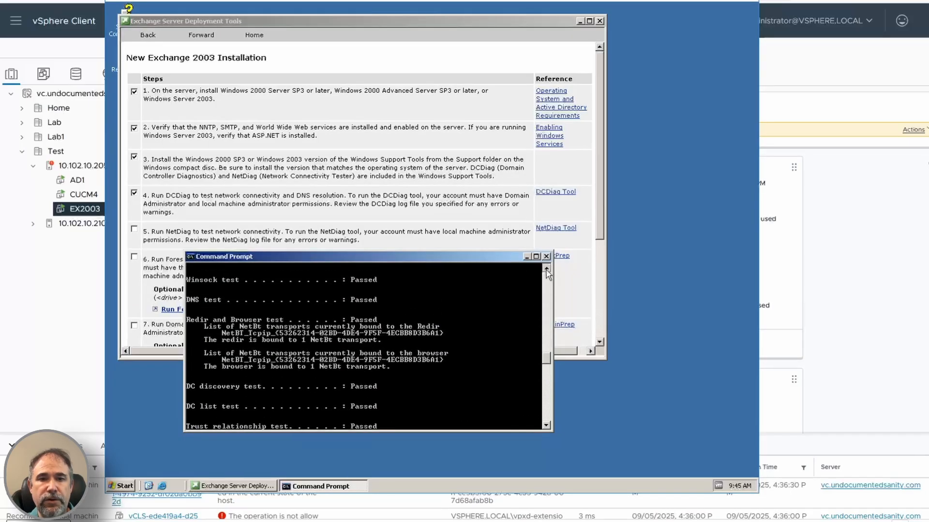
left_click_drag(546, 270, 546, 270)
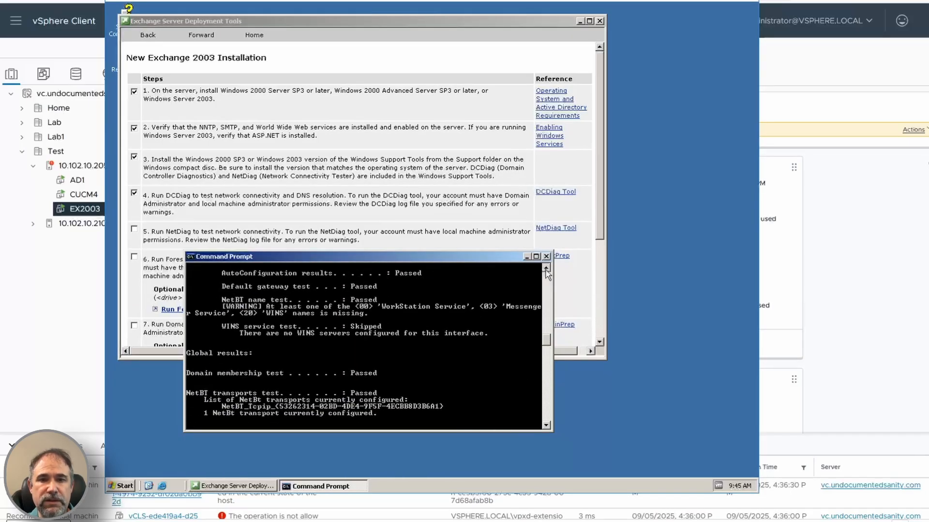
left_click(547, 281)
left_click(547, 281)
left_click(546, 257)
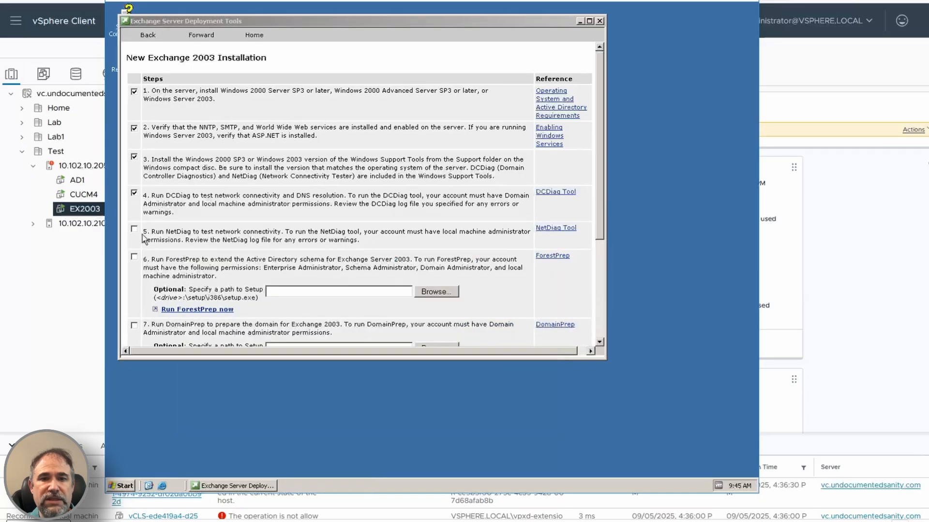
Step: Mark step 5 as done and try to run ForestPrep, continuing past the compatibility notice, accepting the license agreement, and cancelling at Component Selection
left_click(134, 229)
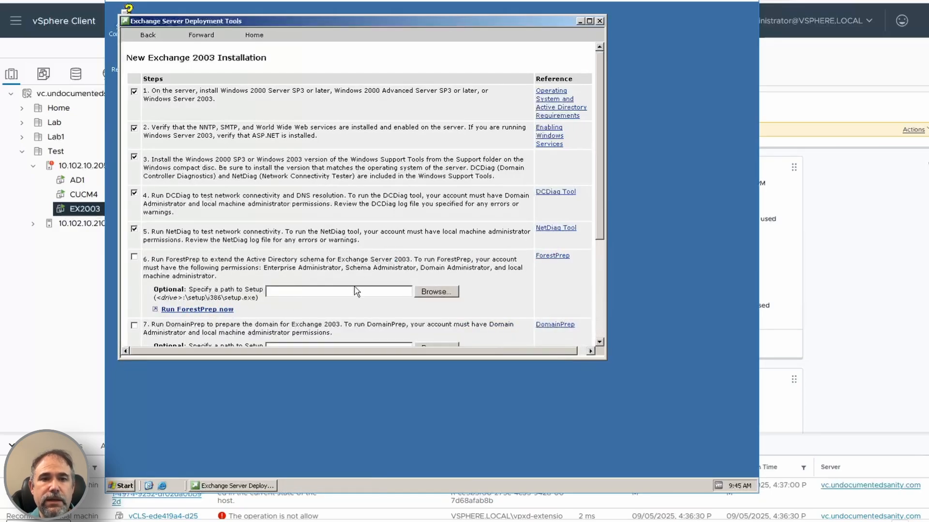
left_click(197, 309)
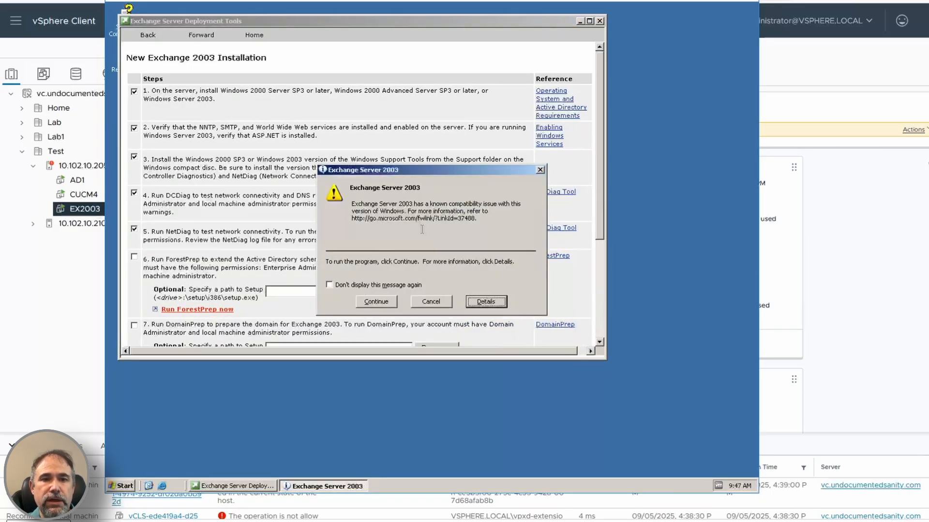
left_click(376, 302)
left_click(463, 358)
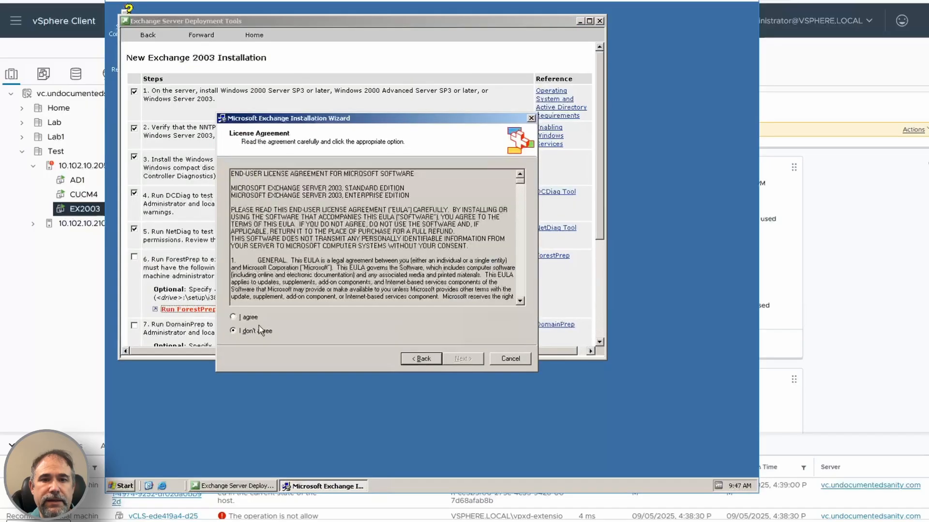
left_click(249, 317)
left_click(463, 358)
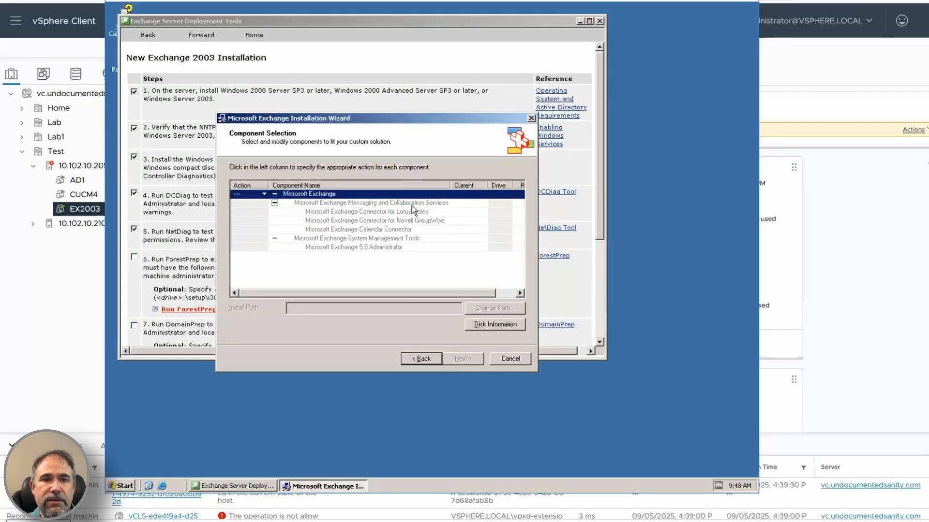
left_click(504, 359)
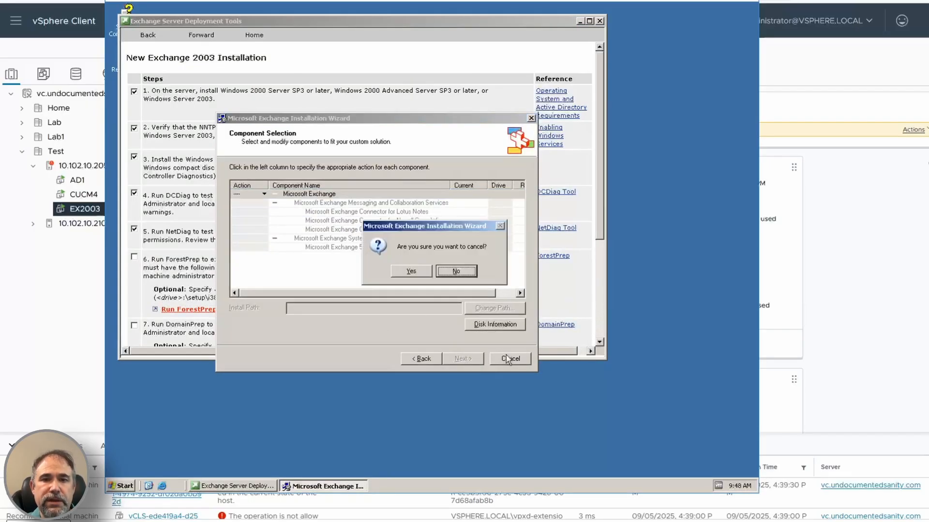
left_click(417, 272)
Step: Read the ForestPrep reference, return to the checklist, try ForestPrep again with the license accepted, and cancel the wizard
left_click(552, 256)
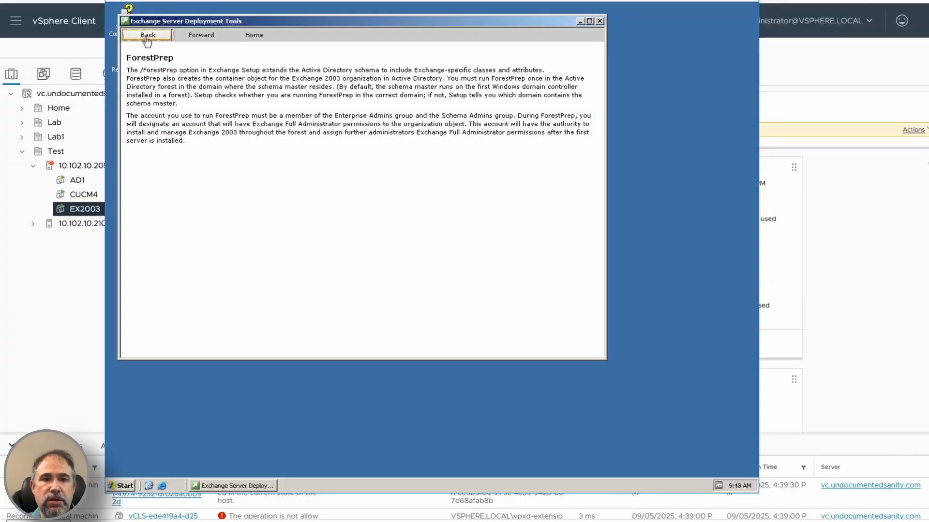
left_click(147, 38)
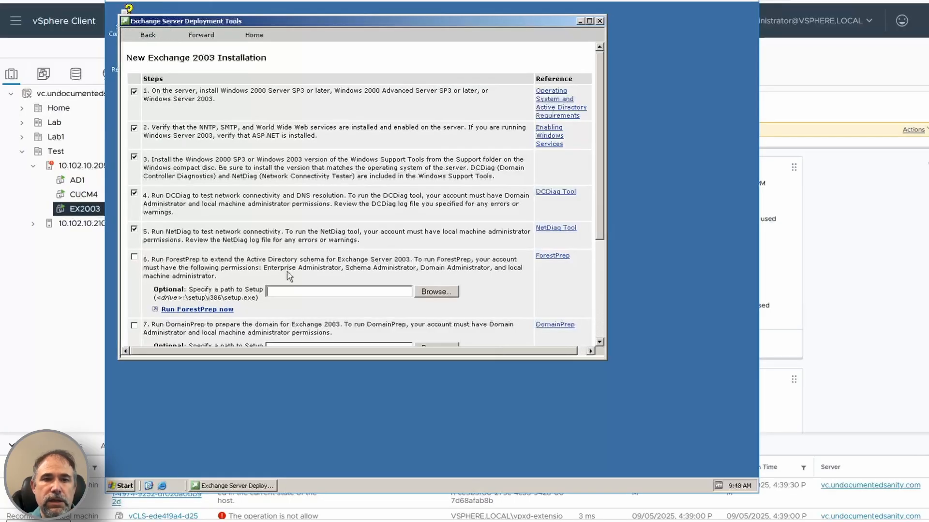
left_click(182, 310)
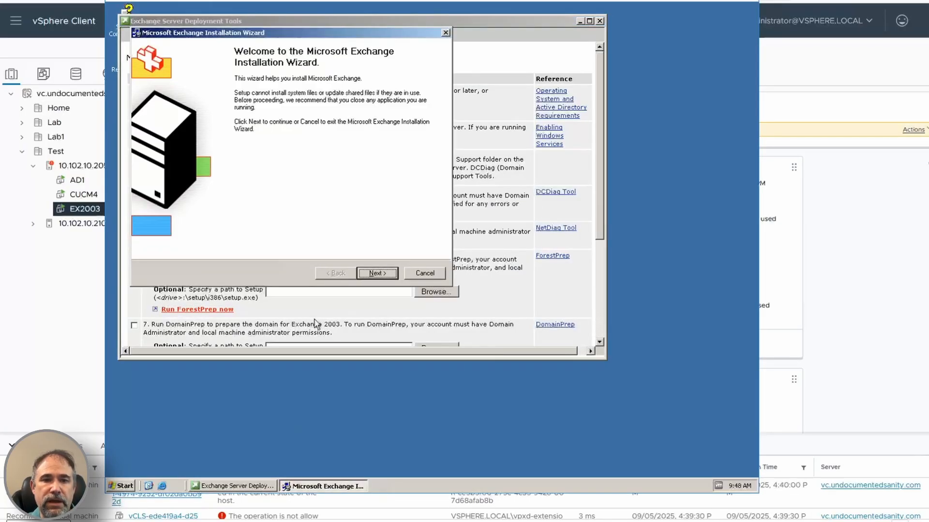
left_click(377, 272)
left_click(155, 232)
left_click(377, 273)
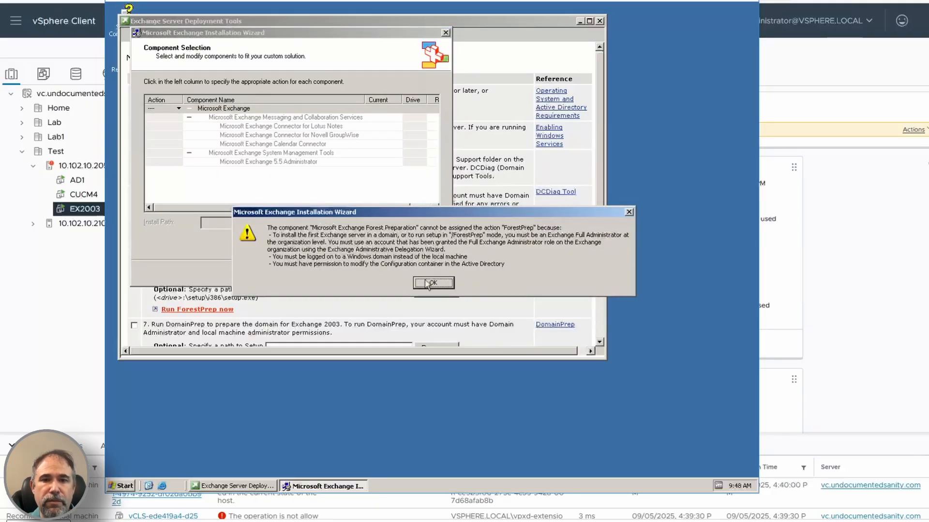
left_click(426, 283)
left_click(446, 33)
left_click(423, 271)
Step: Close the Exchange Server Deployment Tools and log off the current Windows session
left_click(600, 21)
left_click(121, 485)
left_click(240, 468)
left_click(410, 257)
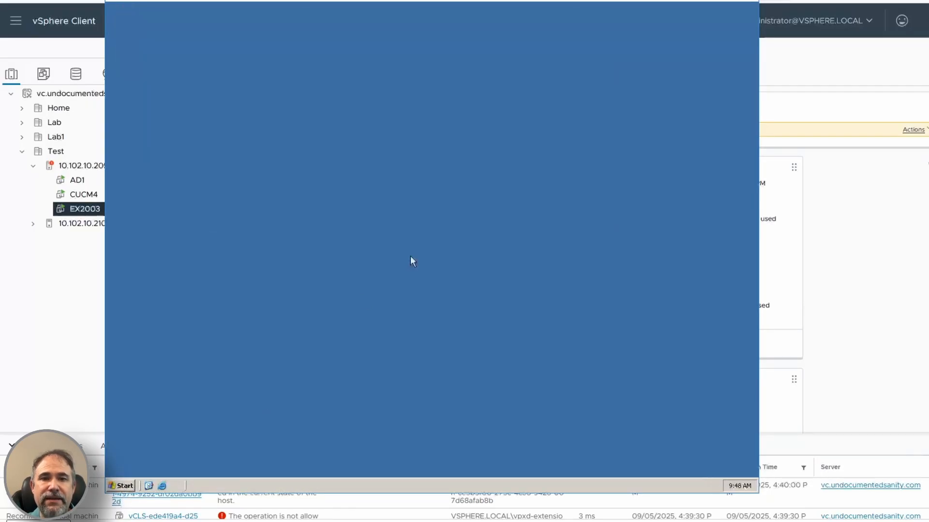
Step: Log on to the PINNACLEDATAWOR domain as Administrator, entering the account password
key("ctrl+alt+Delete")
key("Escape")
key("ctrl+alt+Insert")
left_click(519, 241)
left_click(434, 236)
left_click(416, 253)
left_click(431, 221)
type("•")
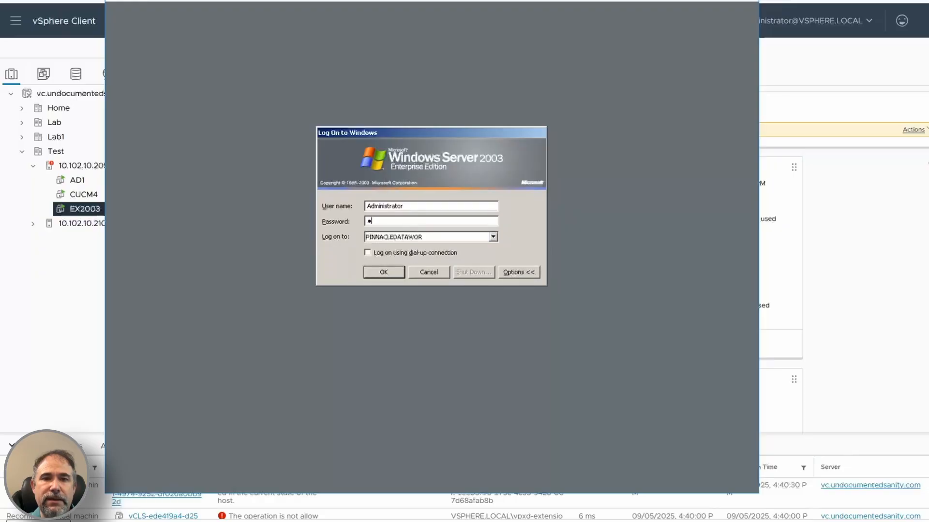
type("••••••••")
key("Return")
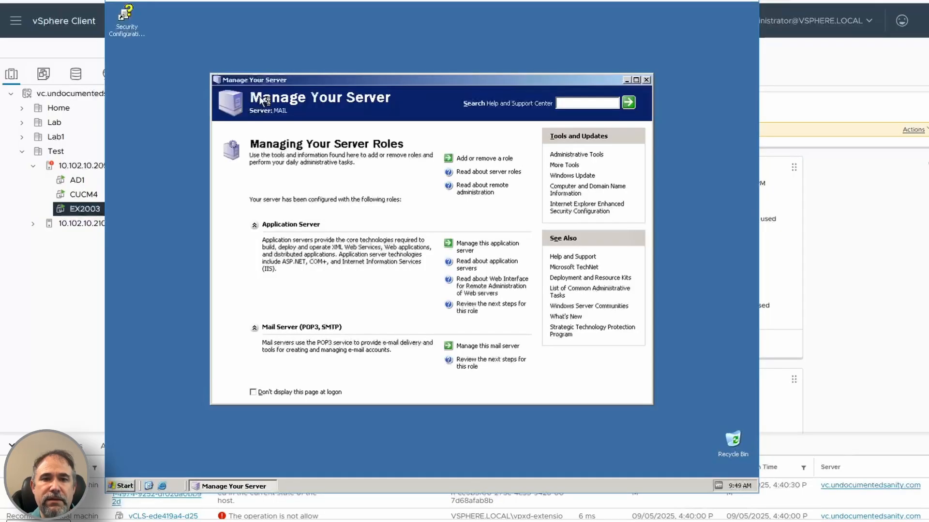
Step: Stop Manage Your Server from displaying at logon and launch the Exchange Server 2003 disc from My Computer
left_click(298, 392)
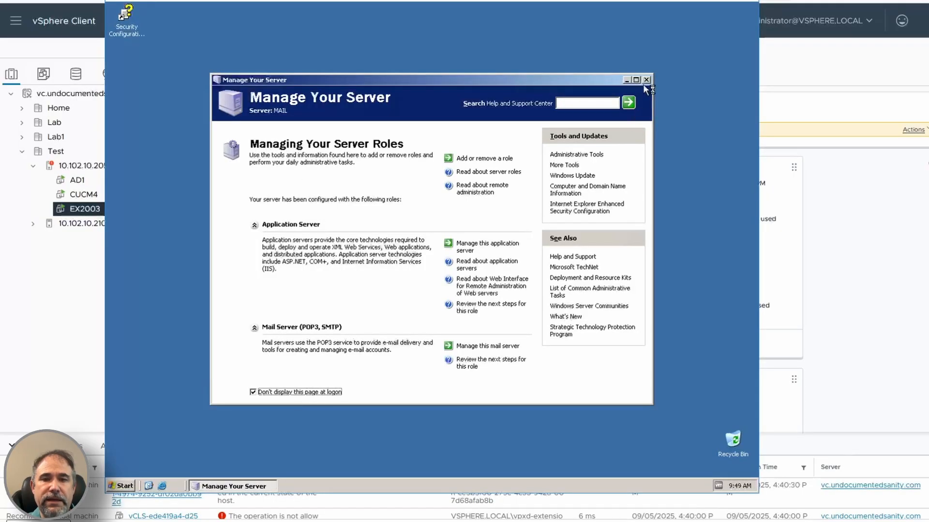
left_click(645, 83)
left_click(121, 486)
left_click(121, 486)
left_click(121, 486)
left_click(253, 240)
right_click(239, 206)
left_click(252, 210)
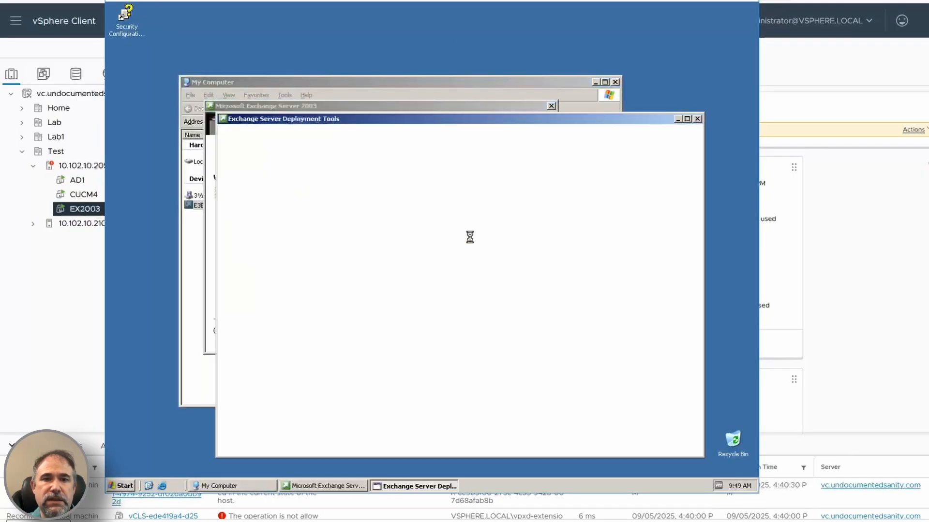
Step: Open the New Exchange 2003 Installation checklist for deploying the first server and mark steps 1 through 6 as done
left_click(400, 242)
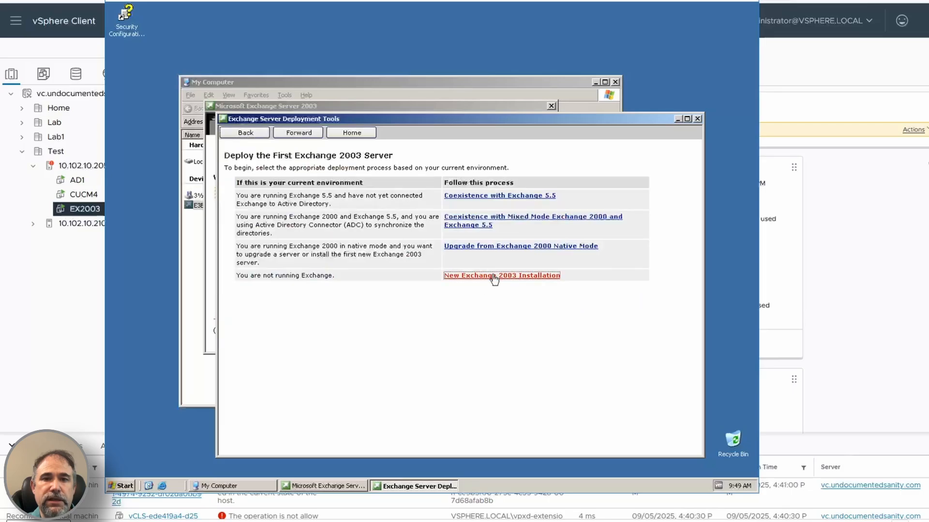
left_click(494, 273)
left_click(119, 77)
left_click(120, 106)
left_click(119, 217)
Step: Run ForestPrep, continuing past the compatibility notice, accepting the license agreement and the remaining wizard defaults, and finish the wizard
left_click(183, 262)
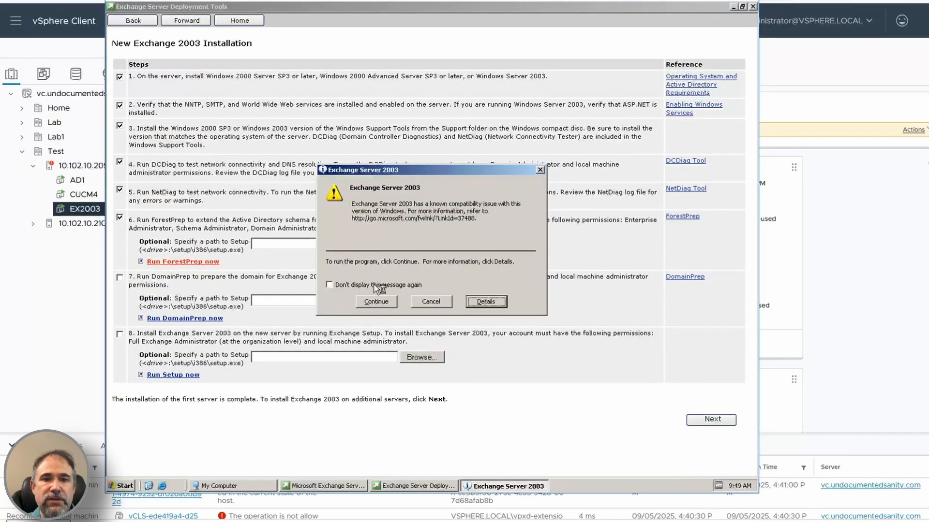
left_click(377, 301)
left_click(366, 261)
left_click(146, 218)
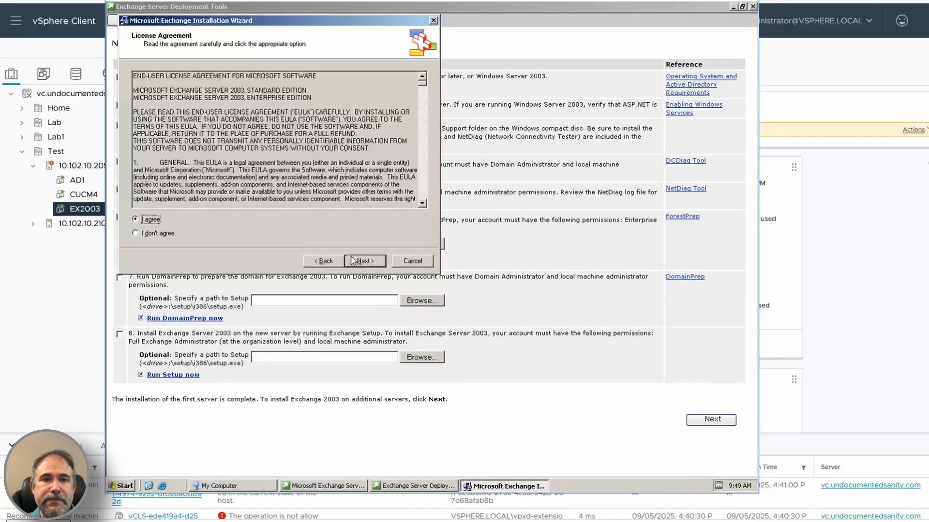
left_click(365, 261)
left_click(365, 261)
left_click(363, 261)
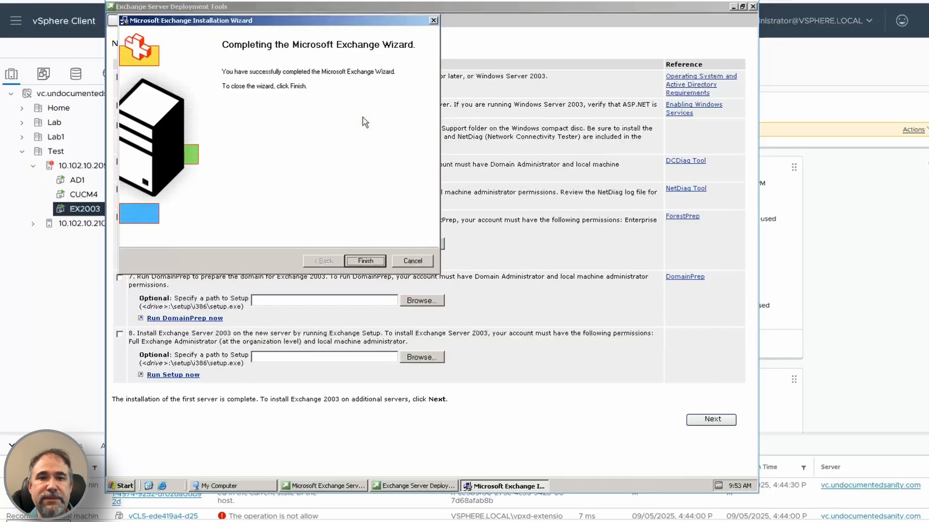
left_click(365, 261)
Step: Run DomainPrep from checklist step 7, keeping the DomainPrep action and the default install path C:\Program Files\Exchsrvr
left_click(185, 318)
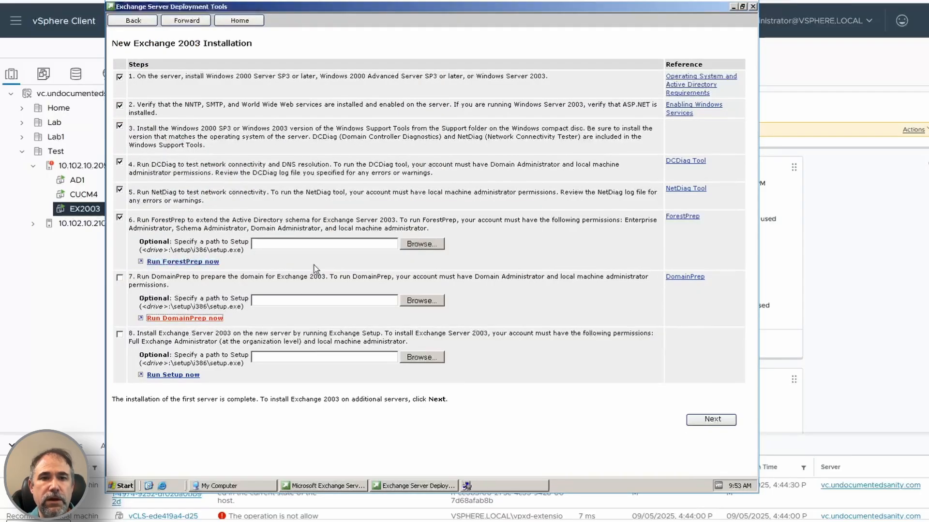
left_click(438, 334)
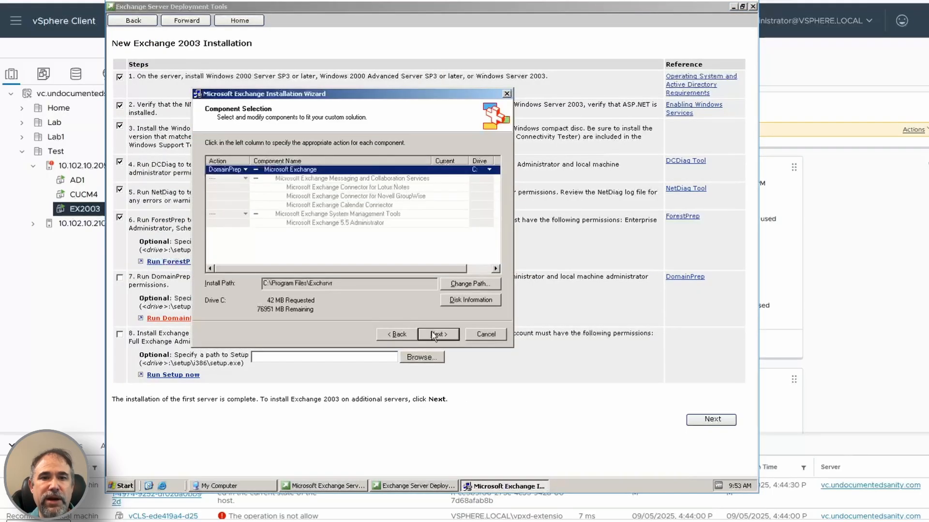
left_click(437, 334)
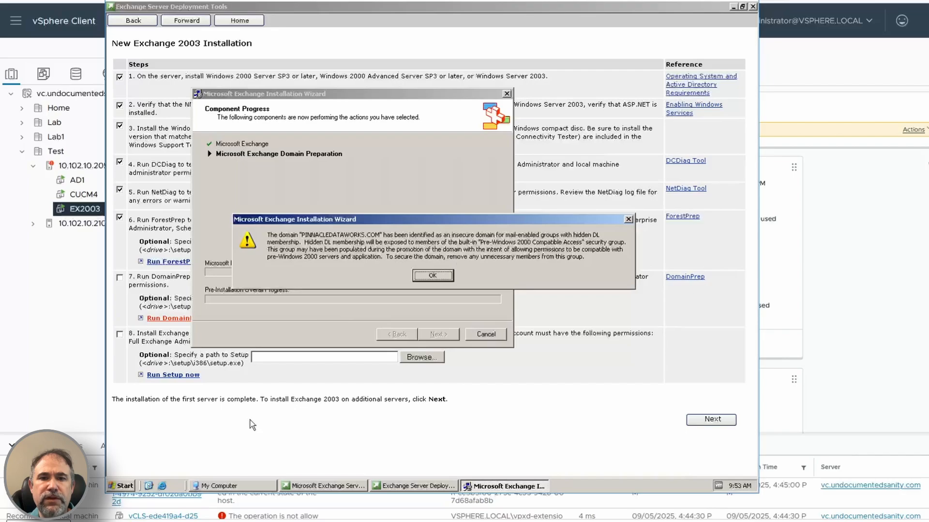
Step: Open the AD1 virtual machine's remote console and unlock it as Administrator, entering the account password
left_click(78, 181)
left_click(290, 307)
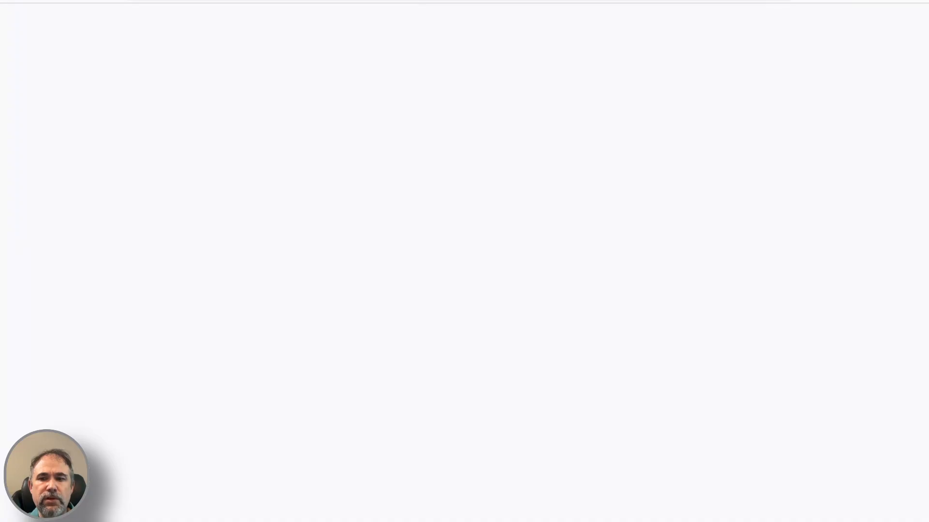
left_click(285, 472)
left_click(95, 1)
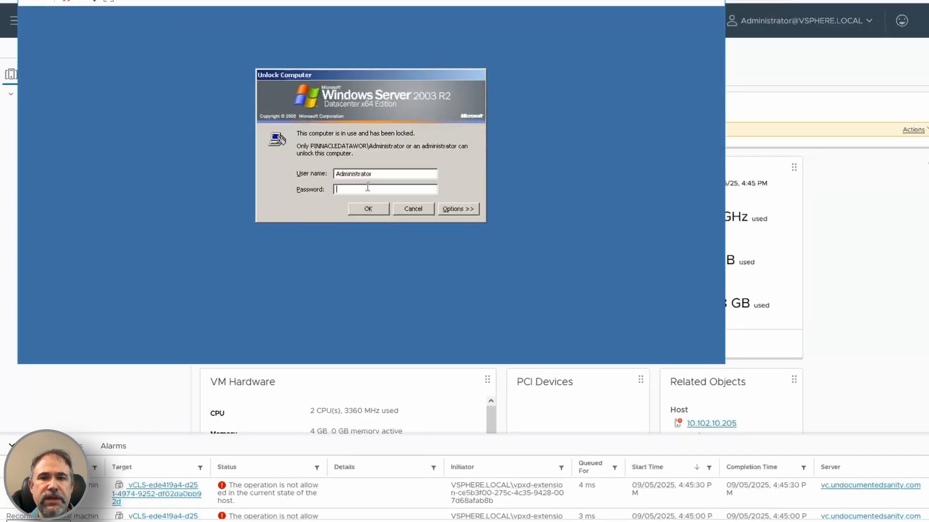
key("Return")
left_click(368, 215)
type("********")
key("Return")
Step: Lower AD1's screen resolution in Display Properties and close its Command Prompt
right_click(481, 182)
left_click(501, 252)
left_click(225, 76)
left_click(109, 214)
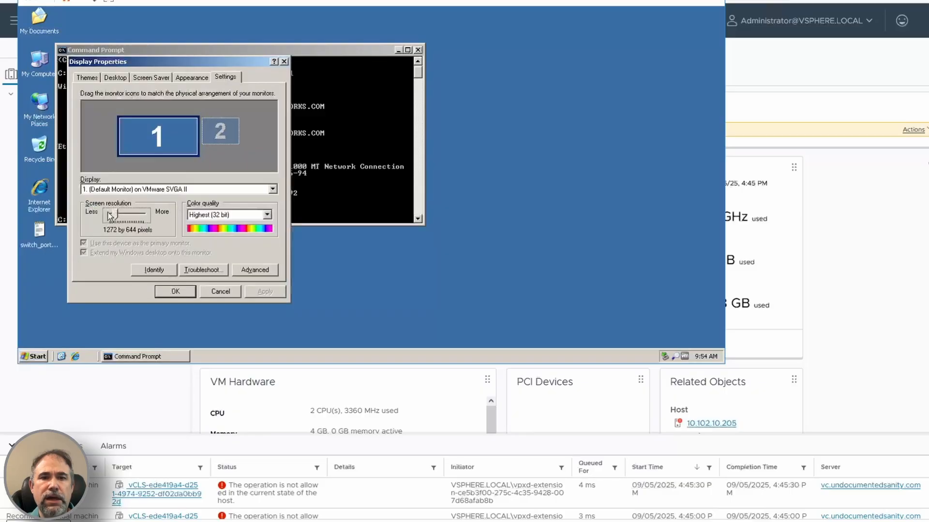
left_click_drag(114, 213, 95, 211)
left_click(254, 292)
left_click(247, 289)
left_click(199, 158)
left_click(166, 303)
left_click(412, 56)
Step: In Active Directory Users and Computers on AD1, open the member list of the Builtin group Pre-Windows 2000 Compatible Access
left_click(35, 426)
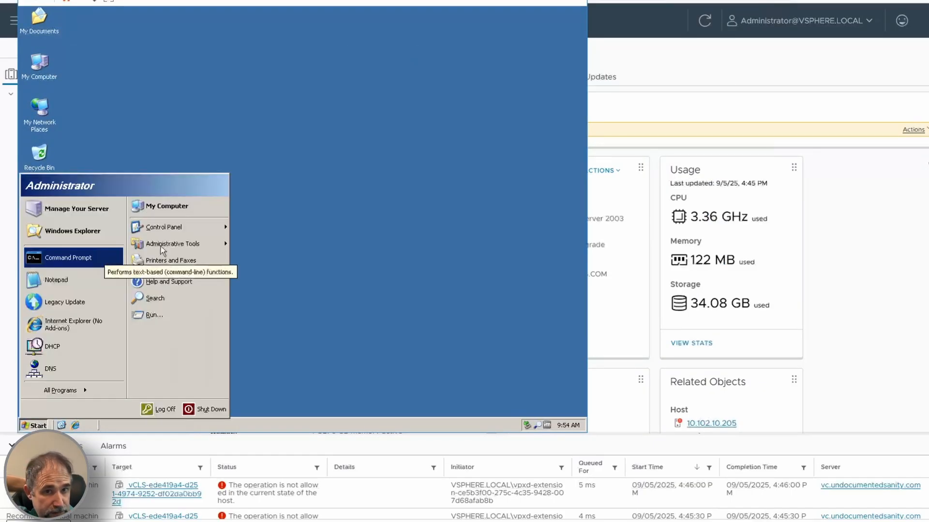
mouse_move(161, 244)
left_click(300, 161)
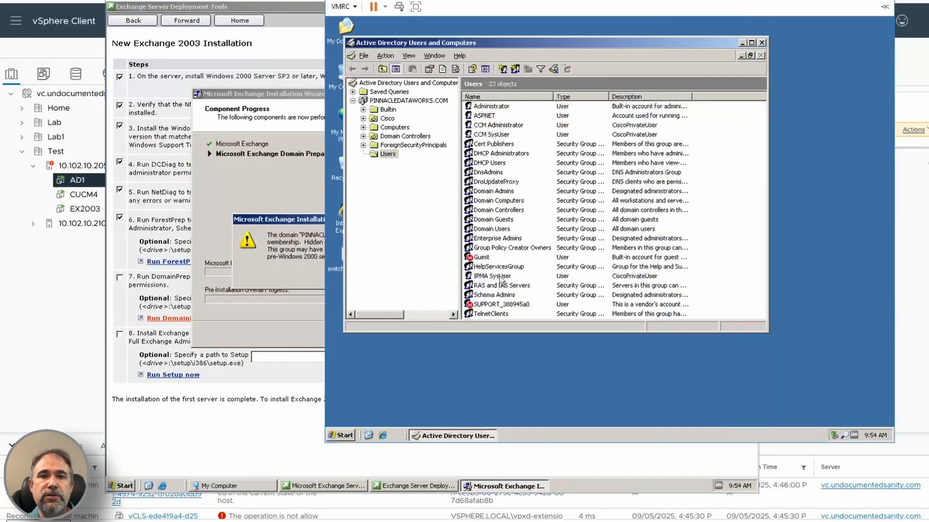
left_click(388, 110)
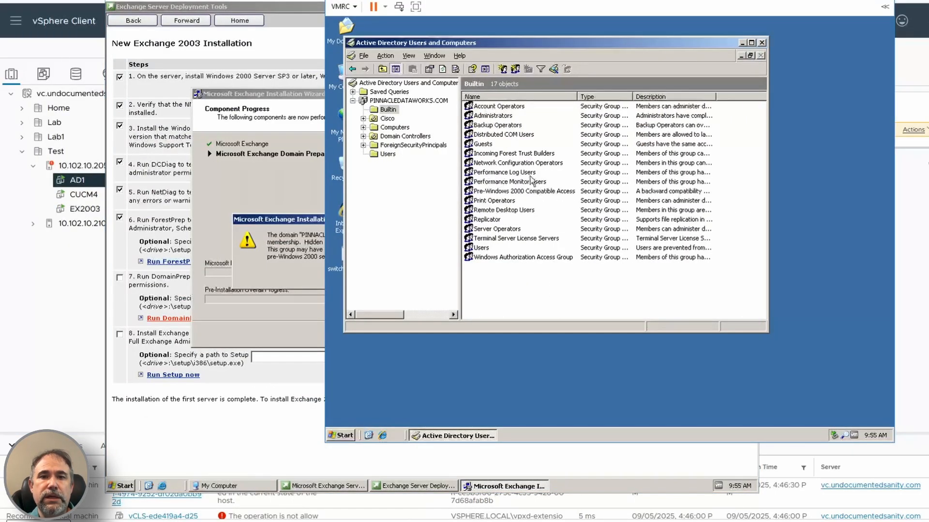
double_click(525, 191)
left_click(523, 82)
left_click(492, 82)
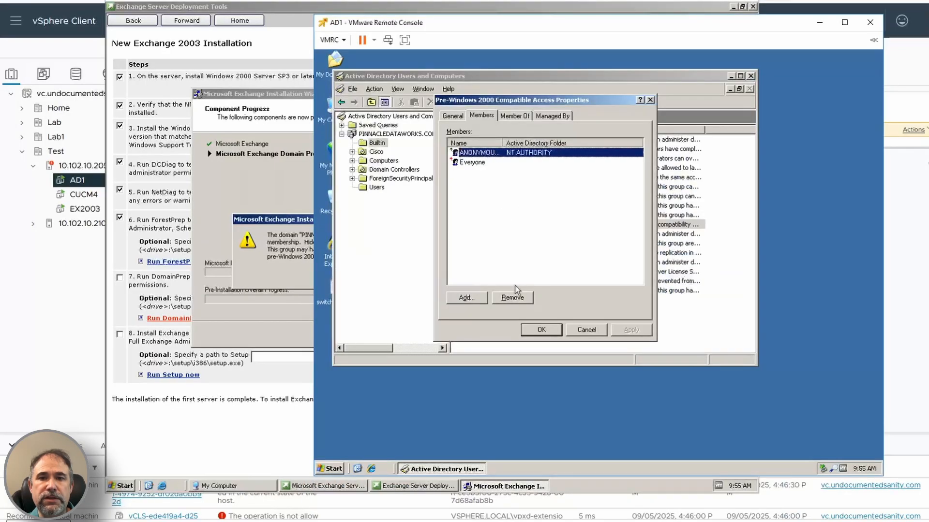
Step: Remove ANONYMOUS LOGON and Everyone from the Pre-Windows 2000 Compatible Access group, save the change, and minimize the AD1 console
double_click(502, 143)
left_click(507, 298)
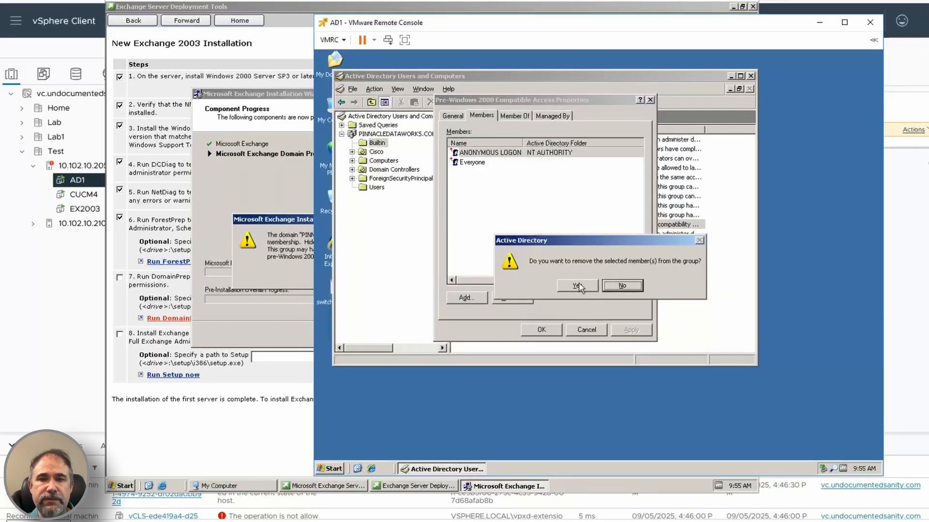
left_click(579, 286)
left_click(473, 153)
left_click(511, 297)
left_click(578, 286)
left_click(541, 329)
left_click(819, 23)
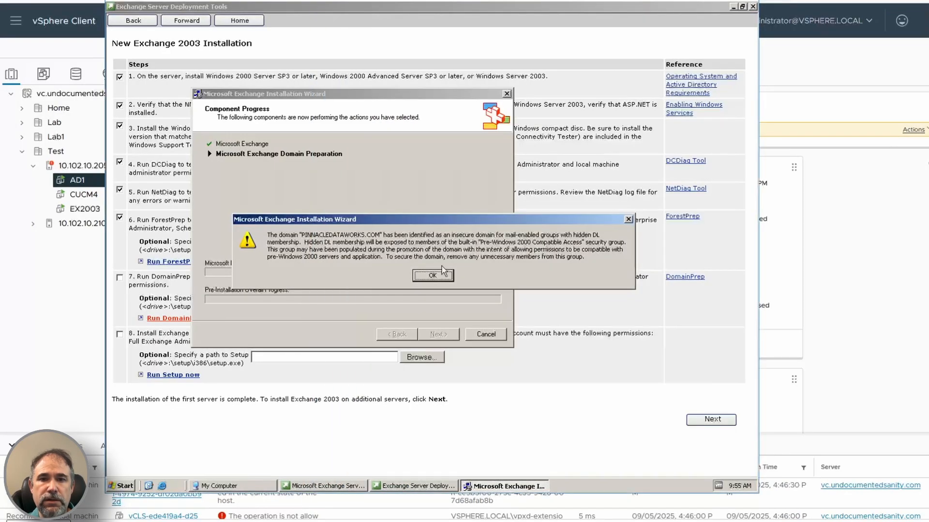
Step: Dismiss the insecure-domain warning, rerun DomainPrep to completion with the license agreement accepted, and mark step 7 as done
left_click(429, 274)
left_click(438, 335)
left_click(185, 319)
left_click(364, 262)
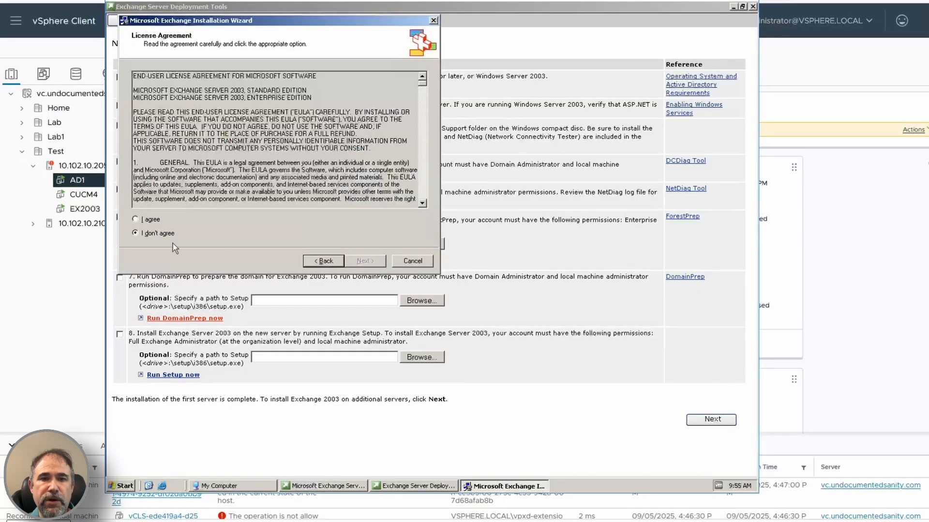
left_click(138, 220)
left_click(355, 263)
left_click(355, 264)
left_click(367, 262)
left_click(119, 278)
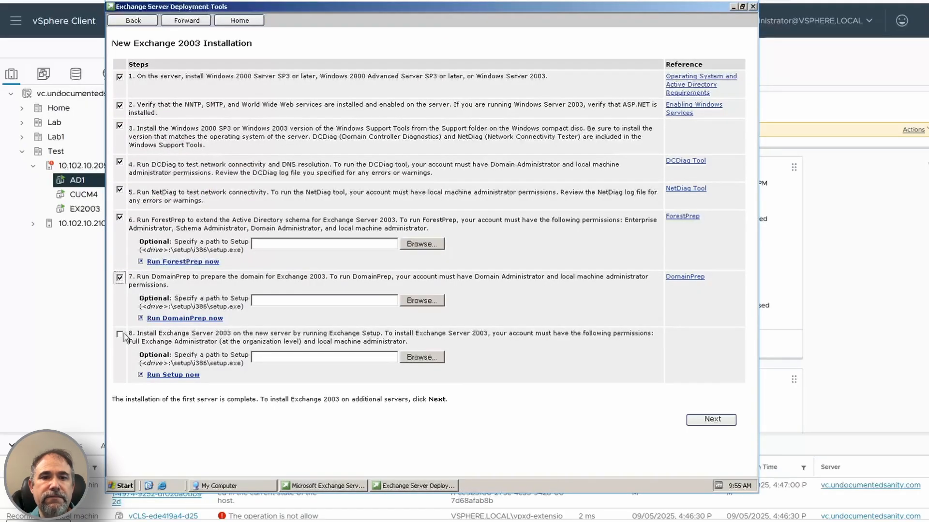
Step: Run Exchange Setup from step 8, accept the license agreement, and try to assign an install action to Microsoft Exchange
left_click(172, 375)
left_click(411, 311)
left_click(187, 268)
left_click(410, 311)
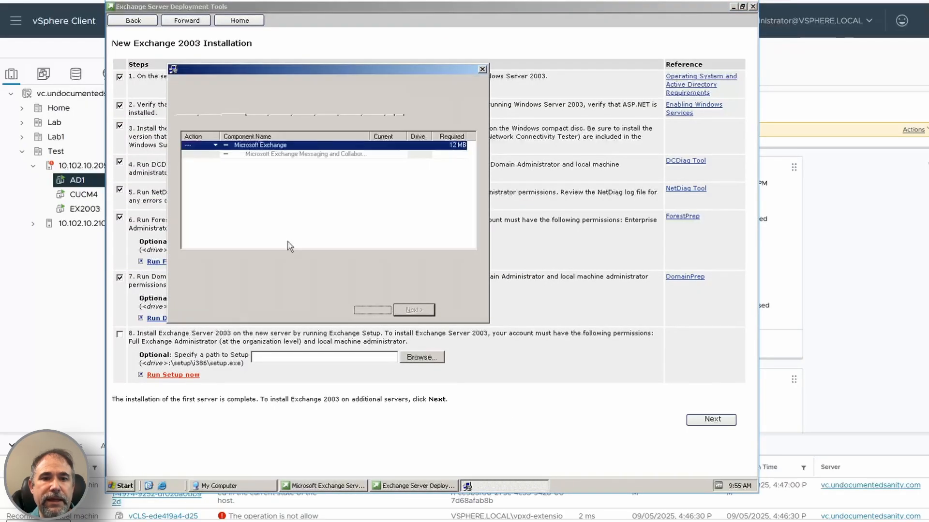
left_click(214, 146)
left_click(203, 155)
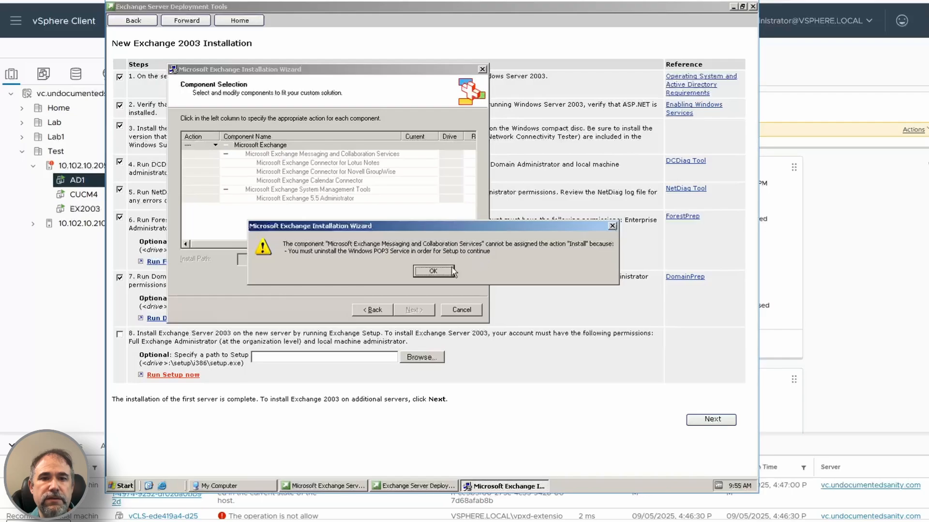
Step: Open the Windows Components list from Add or Remove Programs (appwiz.cpl) and check the Application Server subcomponents without changing them
left_click(122, 486)
left_click(246, 354)
type("appwiz.cpl")
key("Return")
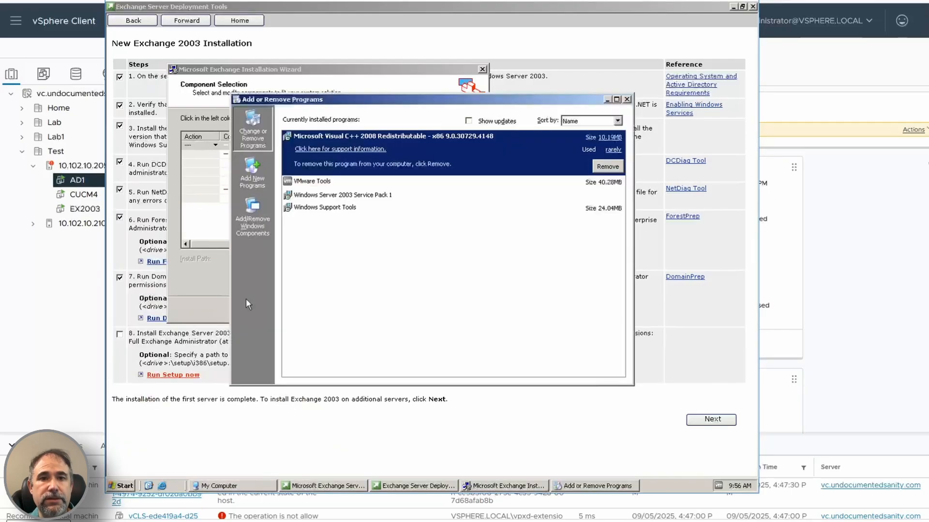
left_click(252, 222)
double_click(300, 205)
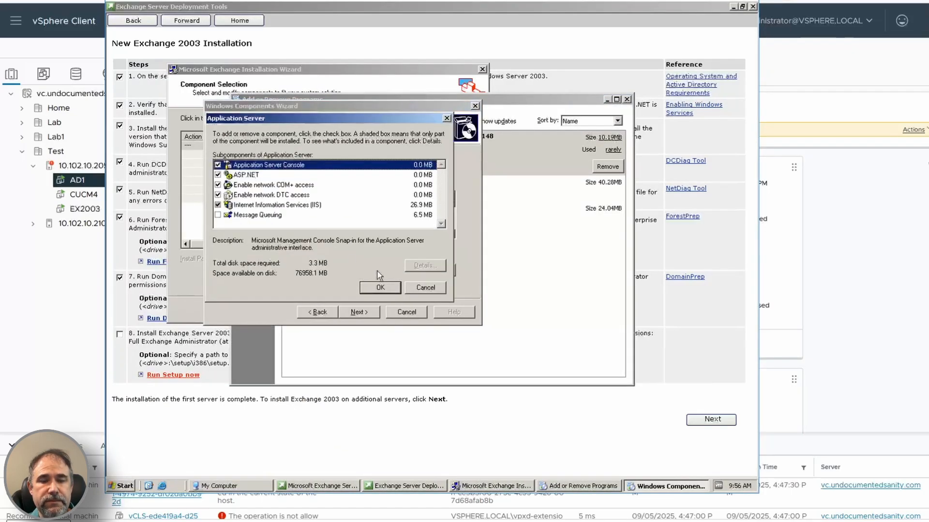
left_click(380, 287)
Step: Remove the POP3 service from the E-mail Services component, complete the Windows Components Wizard, and close Add or Remove Programs
double_click(282, 227)
left_click(380, 287)
left_click(359, 312)
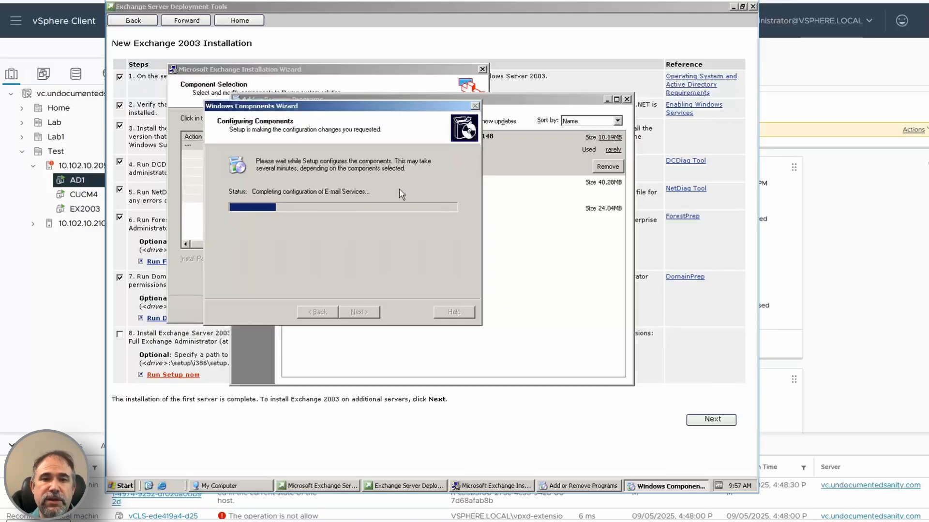
left_click(353, 314)
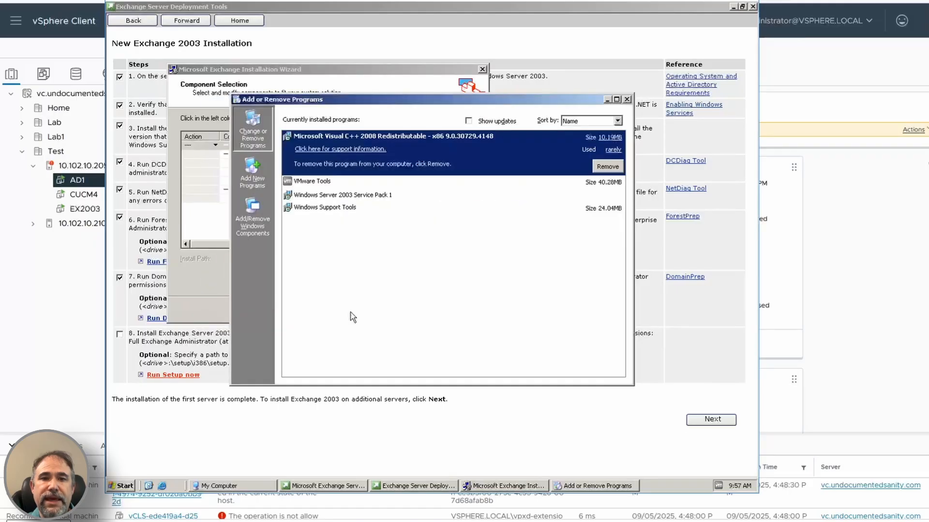
left_click(627, 99)
Step: Dismiss the POP3 error, go back in the Exchange Installation Wizard, and return to Component Selection with the license agreement accepted
left_click(434, 271)
left_click(372, 310)
left_click(192, 268)
left_click(400, 310)
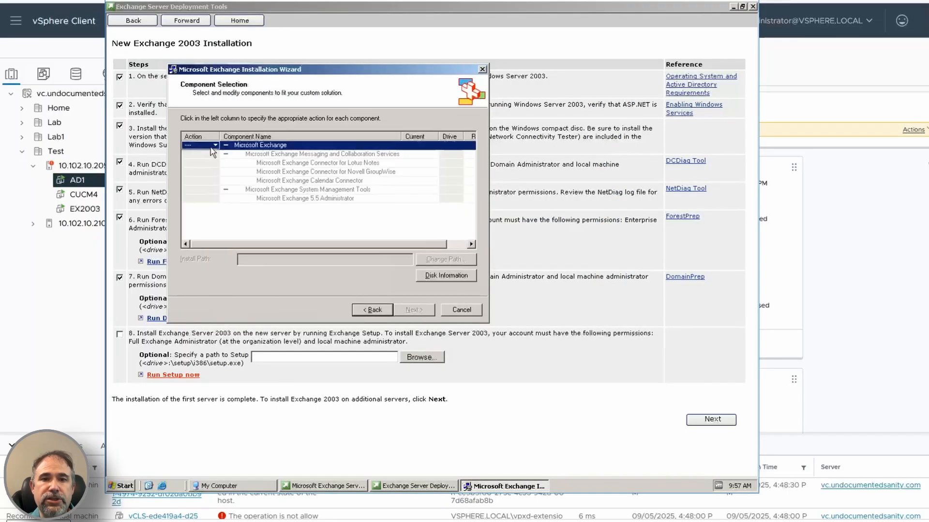
Step: Assign an install action to Microsoft Exchange, continue with a new organization, and enter its organization name
left_click(213, 145)
left_click(198, 154)
left_click(417, 314)
left_click(417, 314)
type("F")
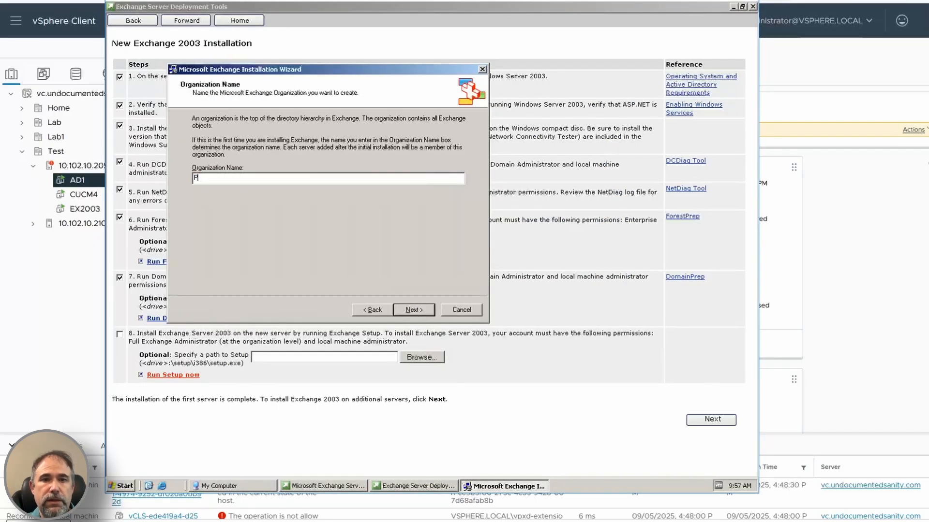
Step: Accept the Exchange licensing agreement, run the installation to completion, and continue past the deployment checklist with step 8 marked done
left_click(413, 309)
left_click(196, 154)
left_click(413, 310)
left_click(414, 309)
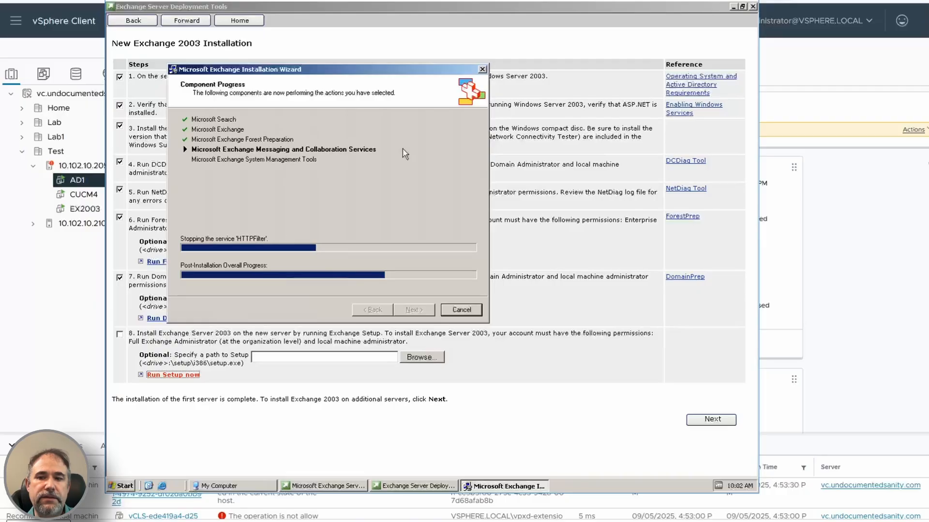
left_click(415, 311)
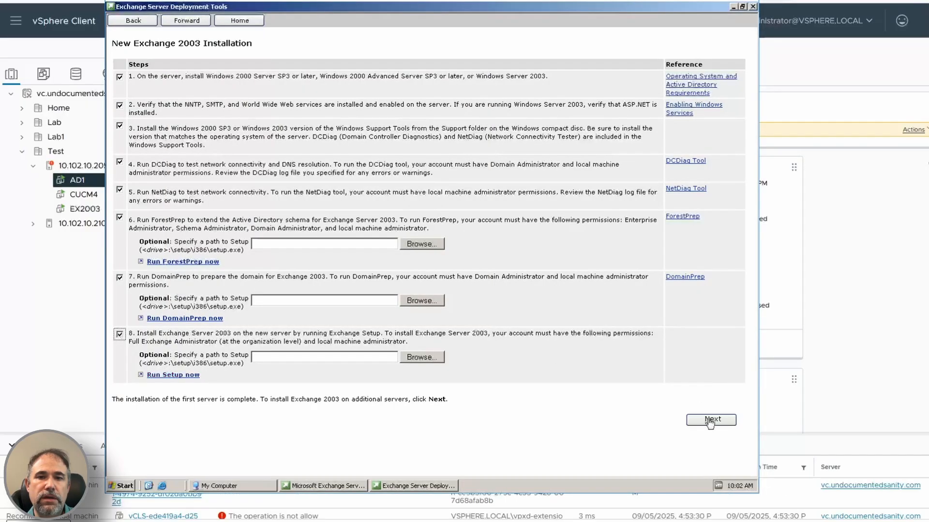
left_click(710, 419)
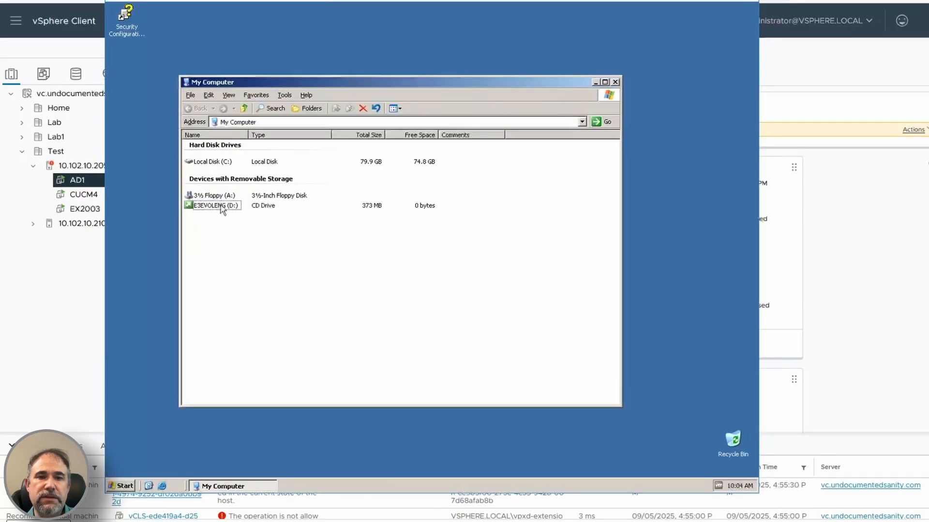
Step: Eject the E3EVOLENG disc from drive D: and close My Computer
right_click(223, 206)
left_click(278, 267)
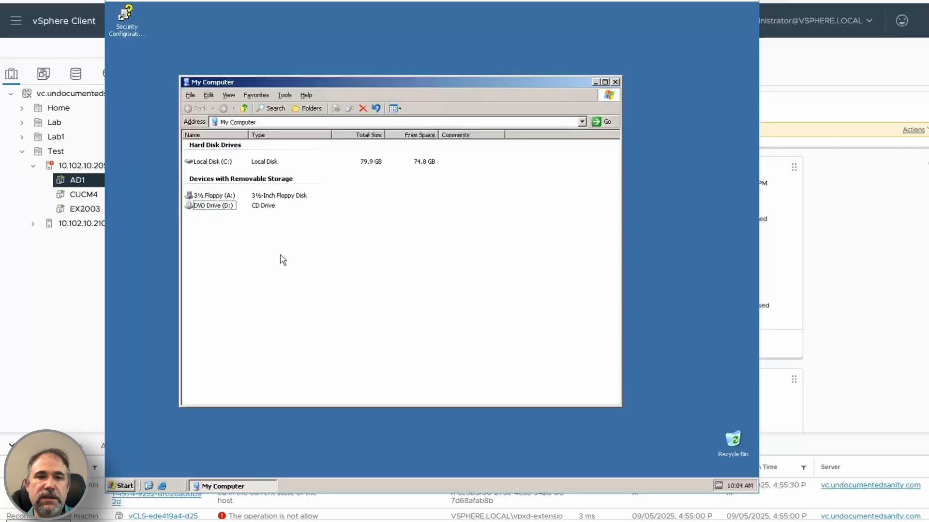
left_click(615, 82)
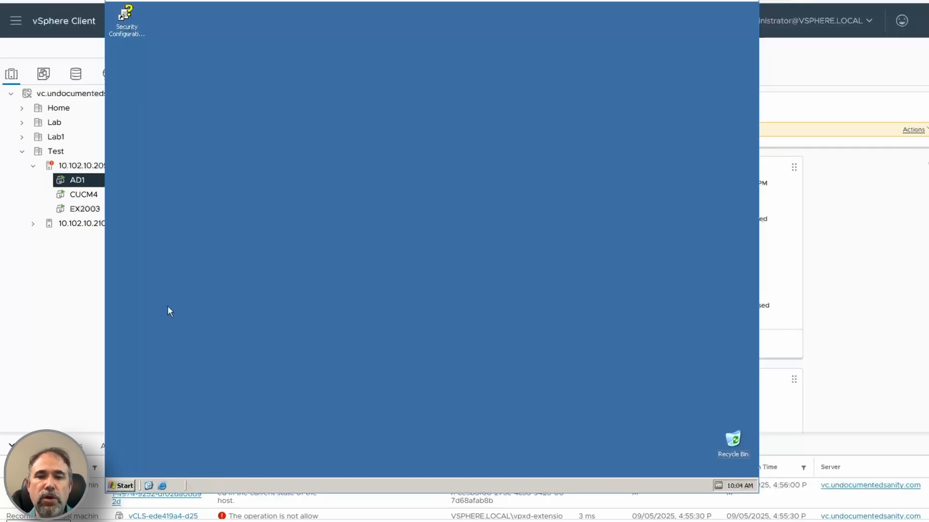
Step: Launch a tool from the Microsoft Exchange program group
left_click(121, 486)
mouse_move(160, 452)
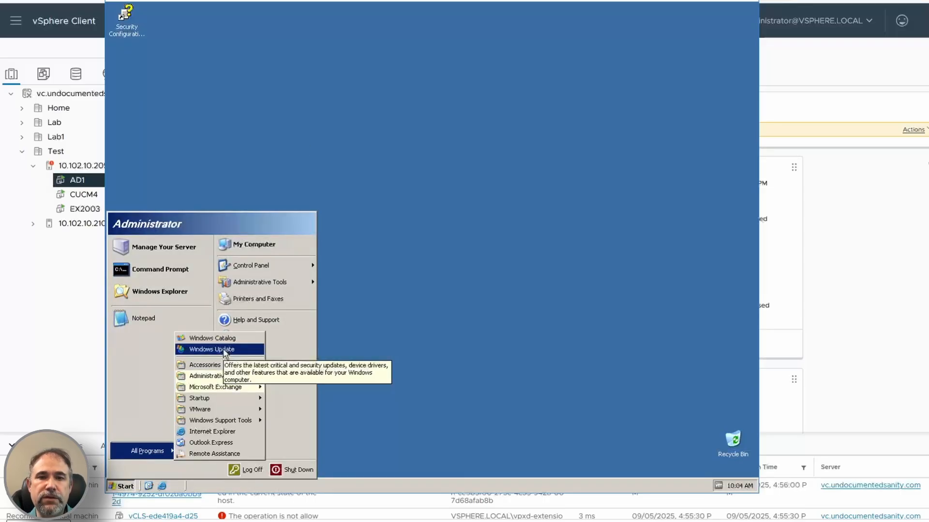
mouse_move(218, 387)
left_click(309, 420)
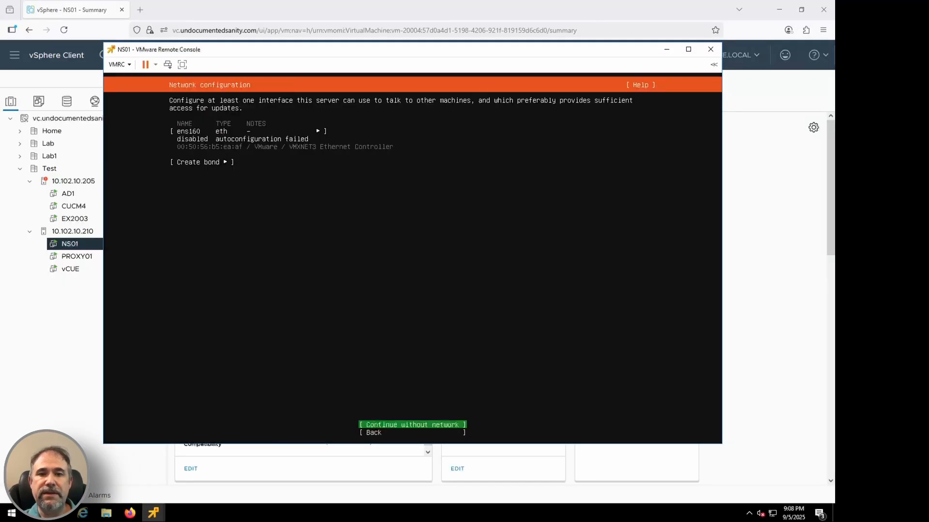
key("Up")
key("Up")
key("Return")
key("Down")
key("Return")
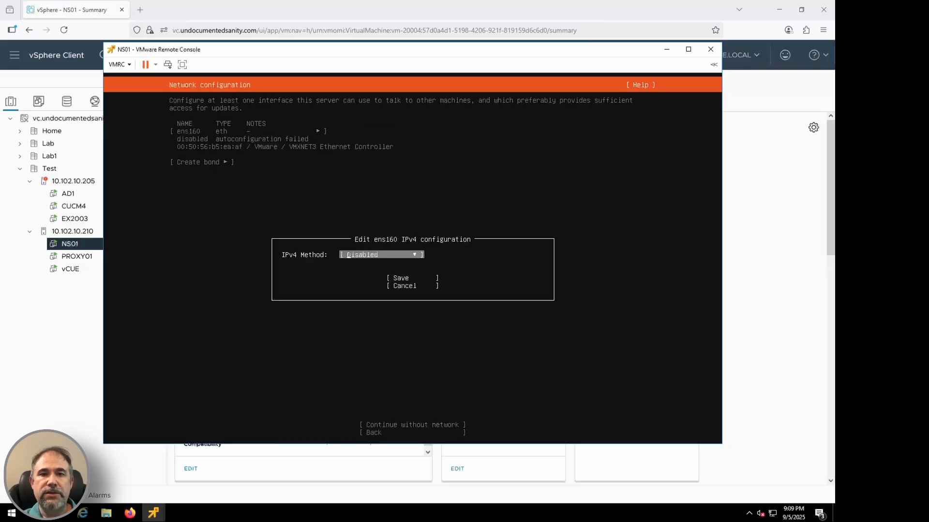
key("Return")
key("Up")
key("Down")
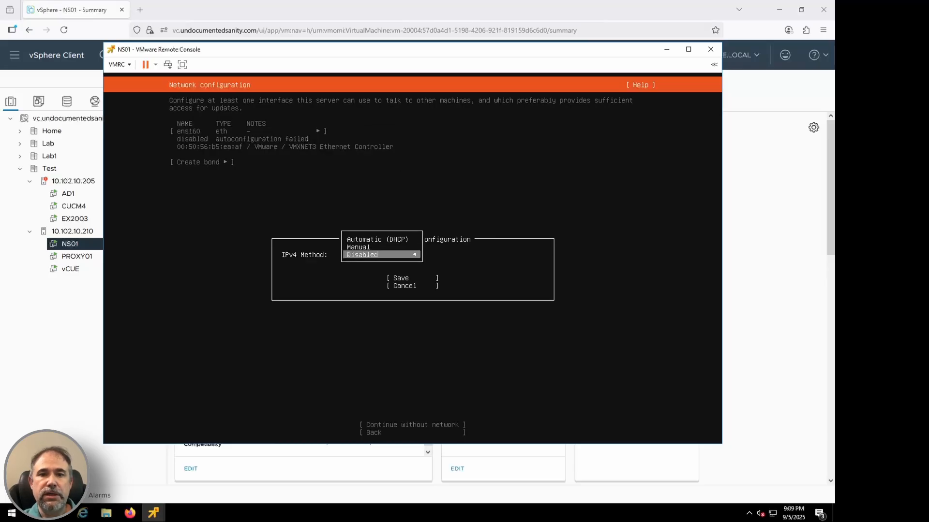
key("Up")
key("Up")
key("Escape")
key("Escape")
key("Down")
key("Down")
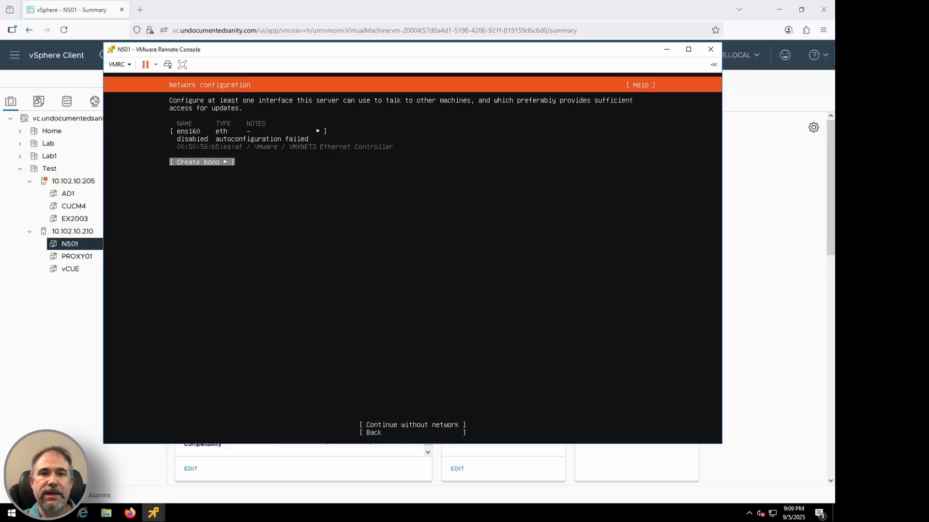
key("Return")
key("Return")
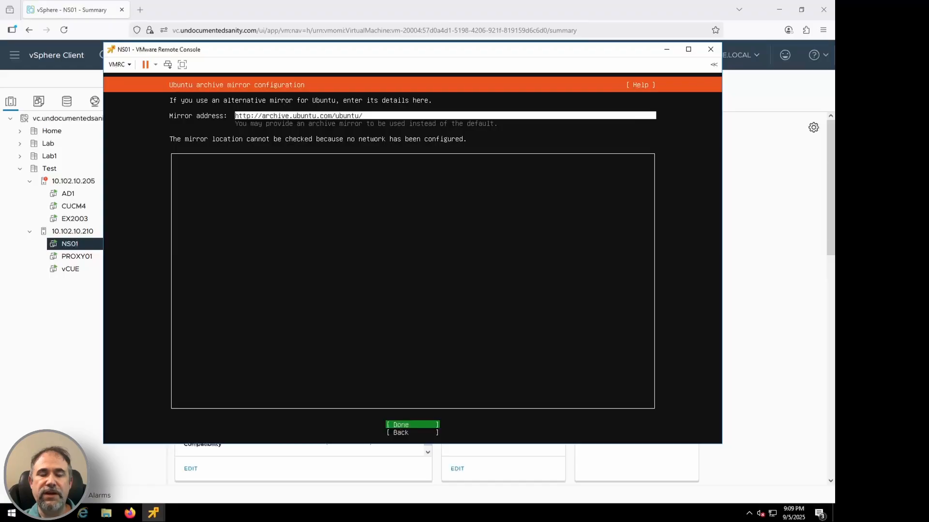
key("Return")
Step: Accept the guided storage layout using the entire /dev/sda disk as an LVM group and confirm the destructive action
key("Return")
key("Down")
key("Down")
key("Down")
key("Down")
key("Down")
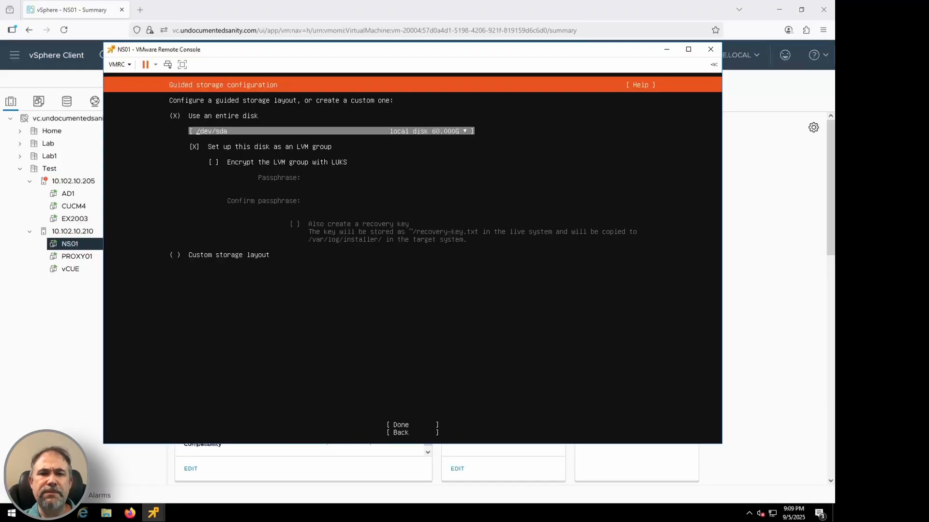
key("Return")
key("Return")
key("Return")
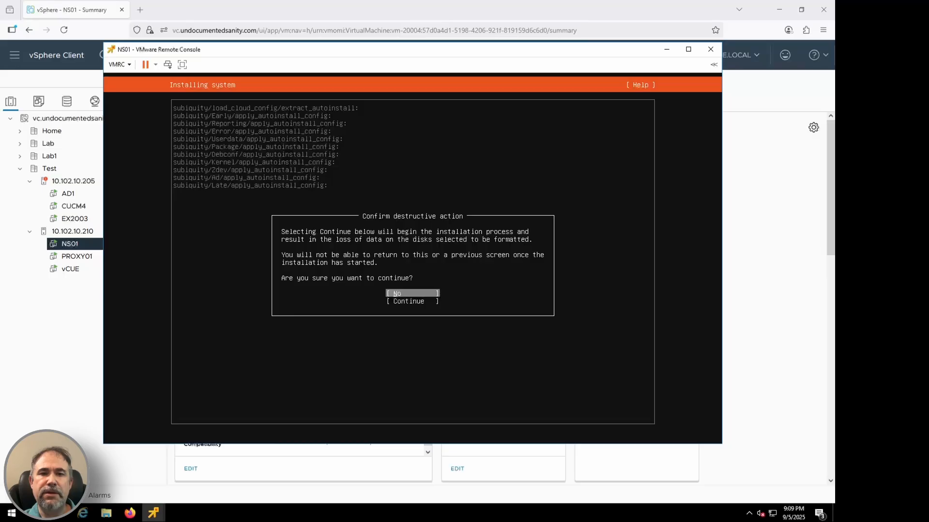
key("Down")
key("Return")
Step: Fill in the profile with the user's name, server name ns01, a username and the account password with its confirmation, and submit it
type("Josh")
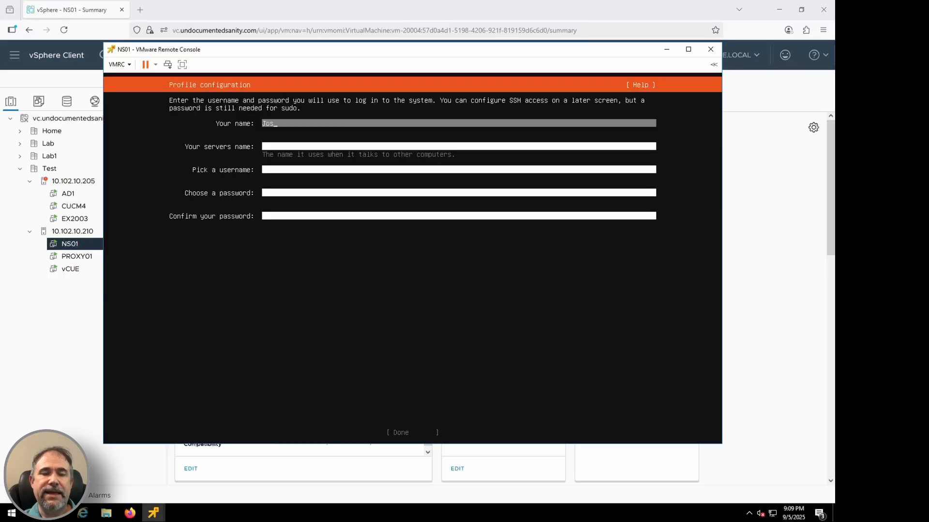
key("Tab")
type("ns01")
key("Tab")
type("josh")
key("Tab")
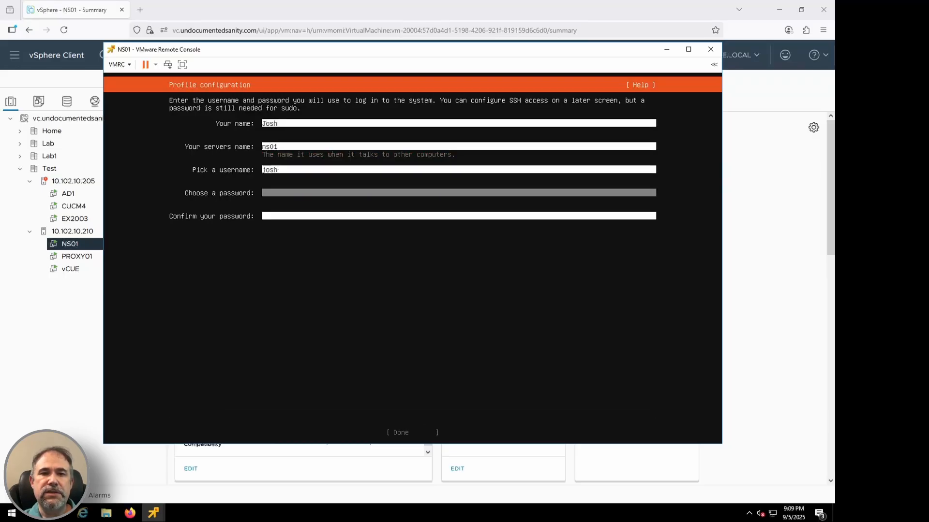
type("**********")
key("Tab")
type("**********")
key("Tab")
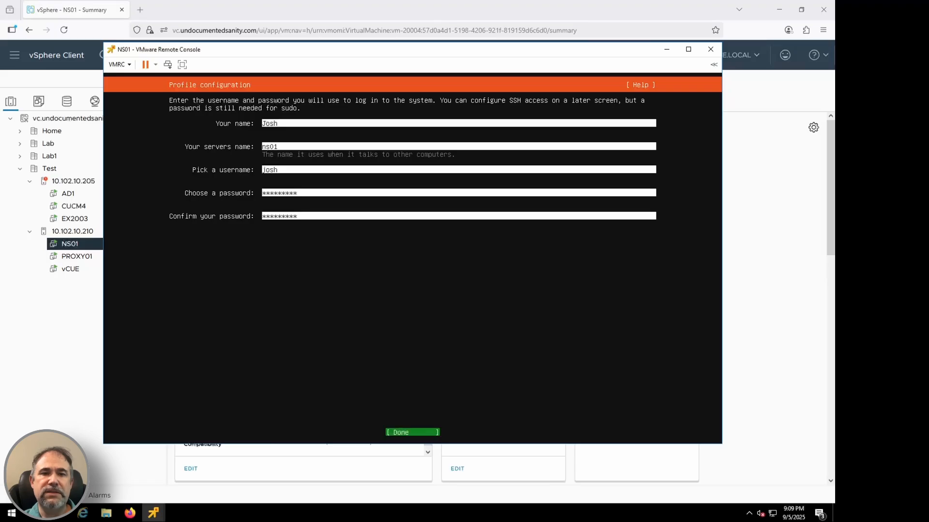
key("Return")
key("Return")
Step: Choose to install the OpenSSH server without importing an SSH key, and reboot NS01 once the installation completes
key("Tab")
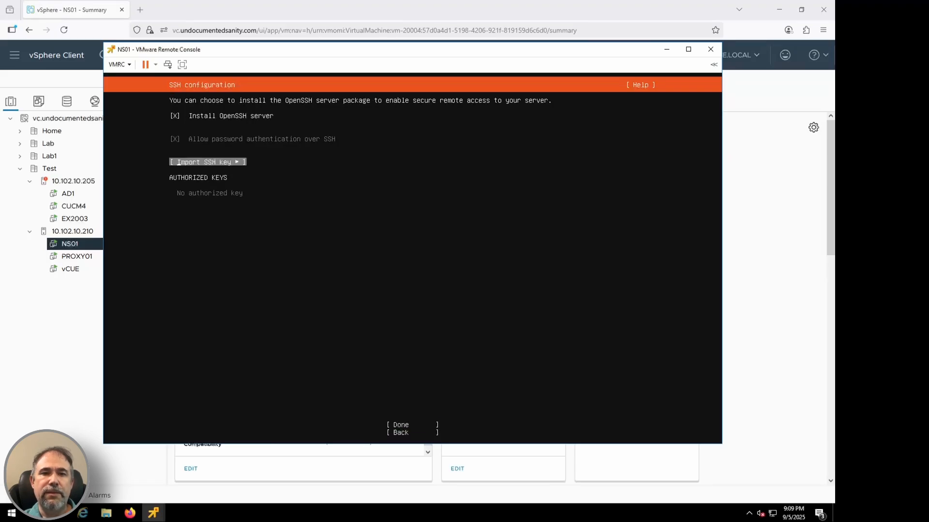
key("Tab")
key("Return")
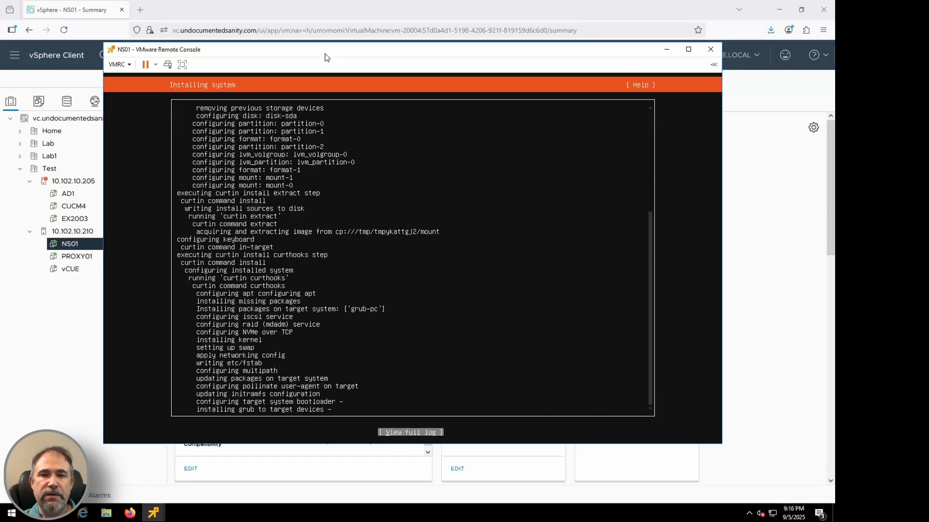
key("Down")
key("Return")
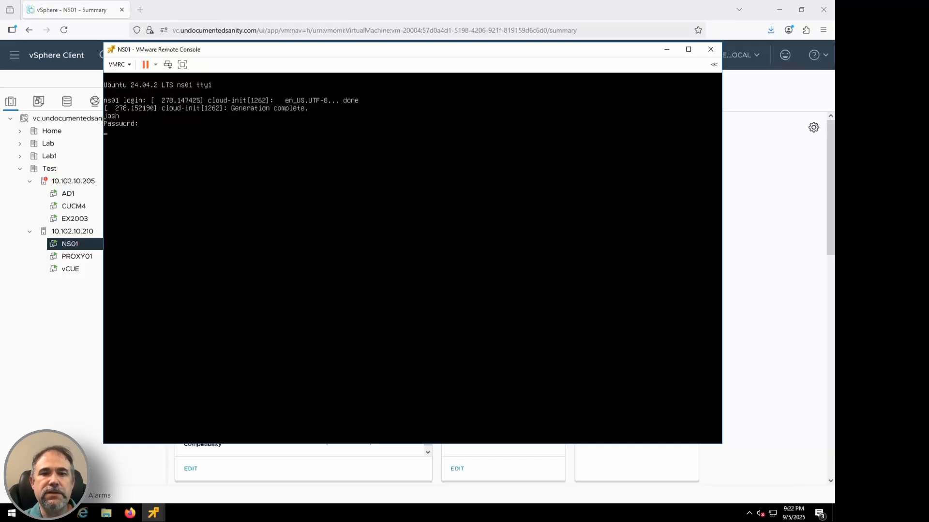
Step: Assign the address 100.100.100.100/24 to ens160 with sudo ip addr add and bring the interface's link up
type("ip addr add 100.100.10")
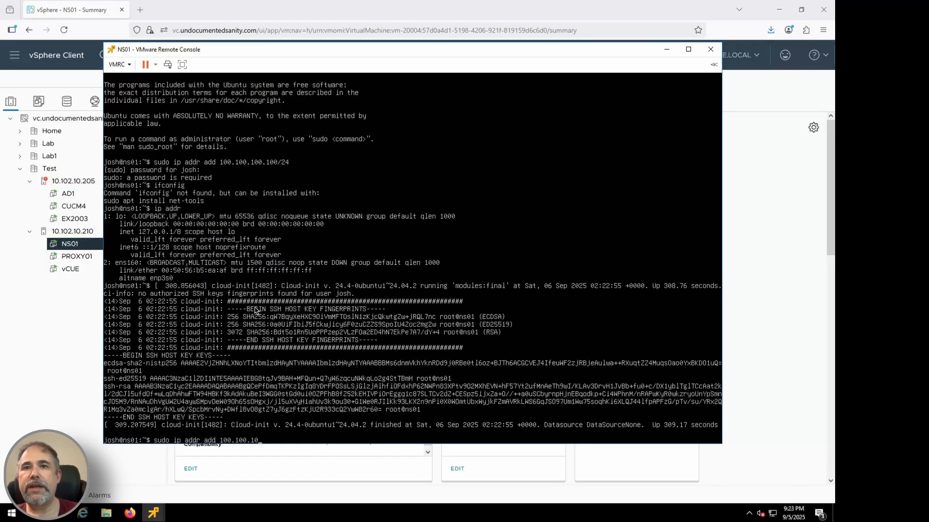
type("0.100/24 dev ens160")
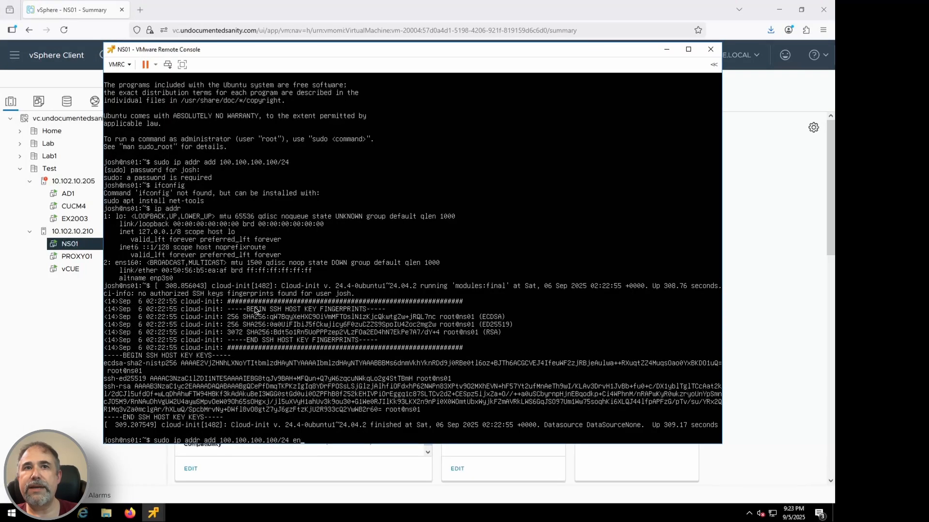
key("Return")
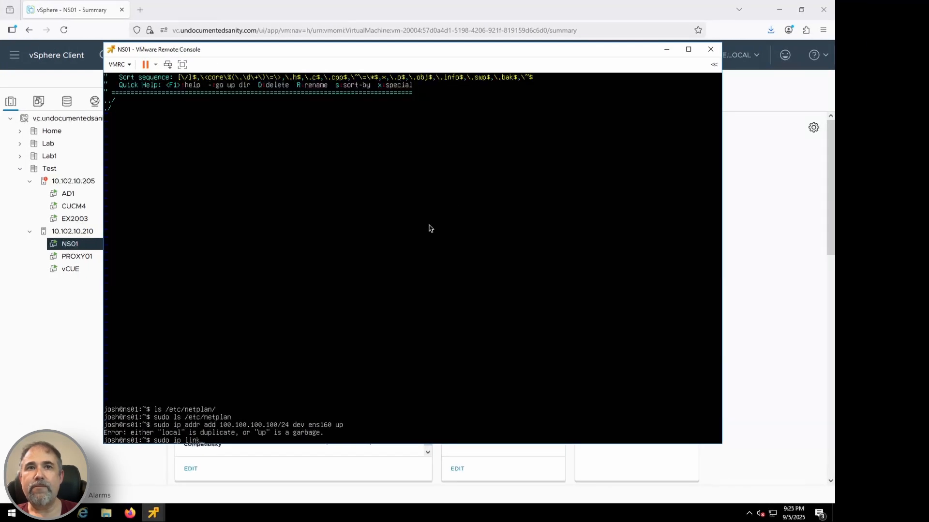
type("set dev ens160 up")
key("Return")
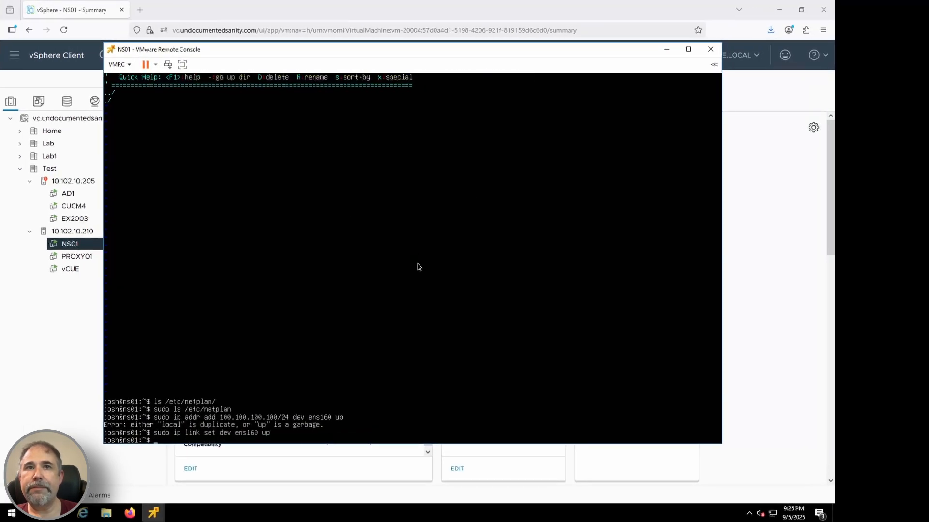
Step: List the interface addresses on NS01 and ping the gateway 100.100.100.1
type("ip addr")
key("Return")
type("ping 100.100.100.1")
key("Return")
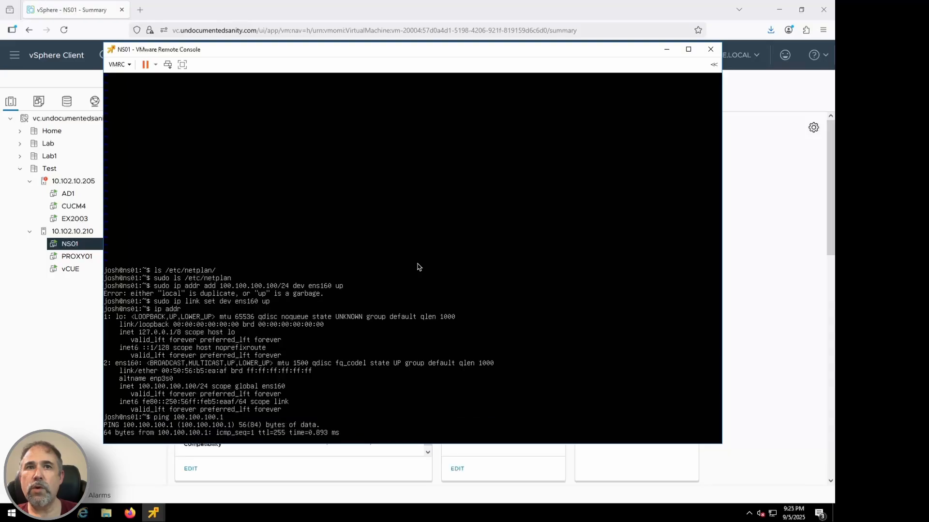
Step: Stop the ping and add a default route via 100.100.100.1
key("ctrl+c")
key("Up")
key("Up")
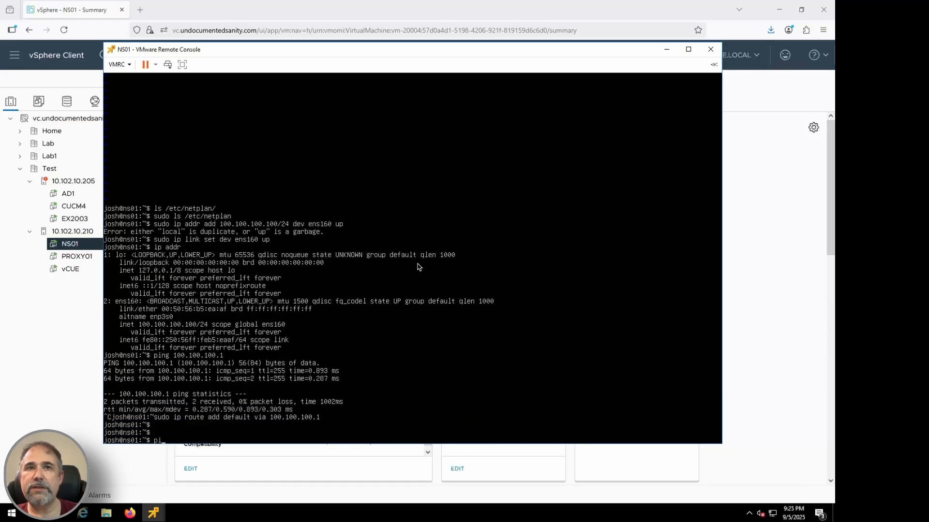
Step: Connect to 100.100.100.100 with PuTTY from an elevated Windows Command Prompt and log in with the account password
left_click(12, 513)
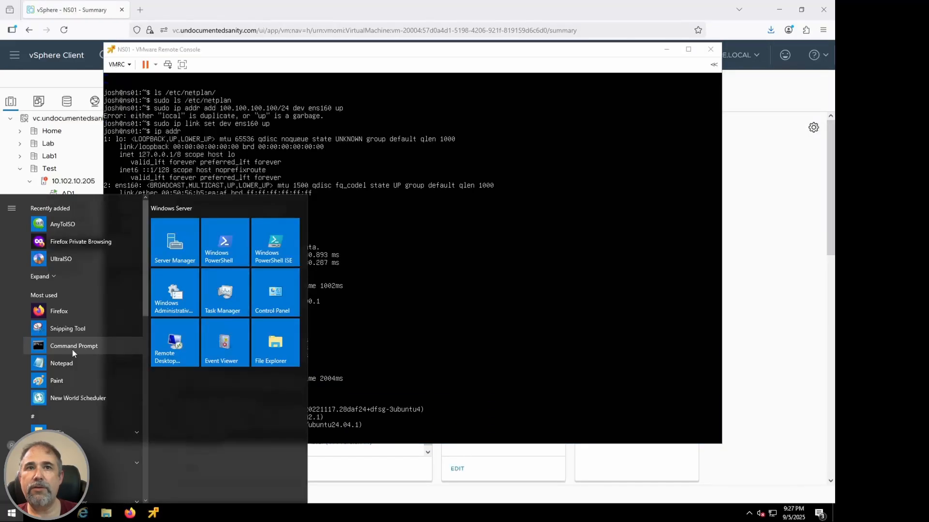
right_click(80, 227)
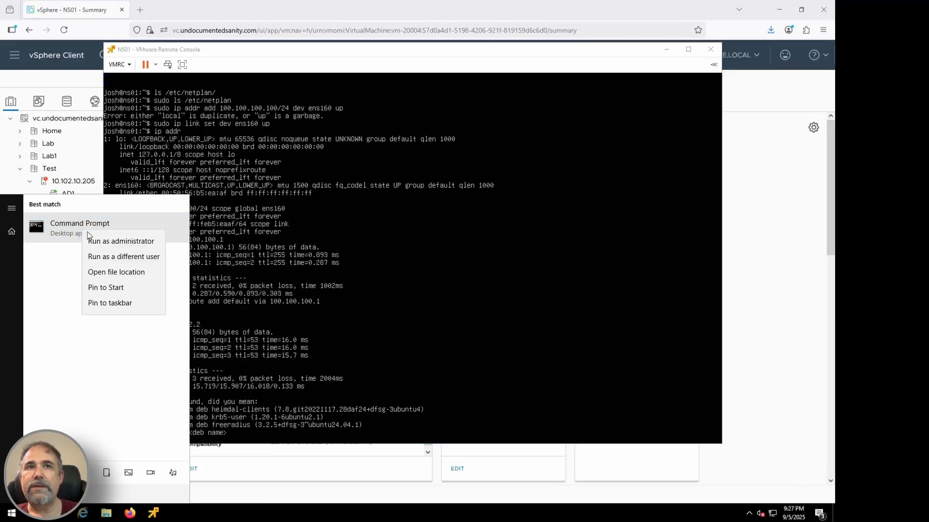
left_click(120, 243)
type("putty josh@100.100.100")
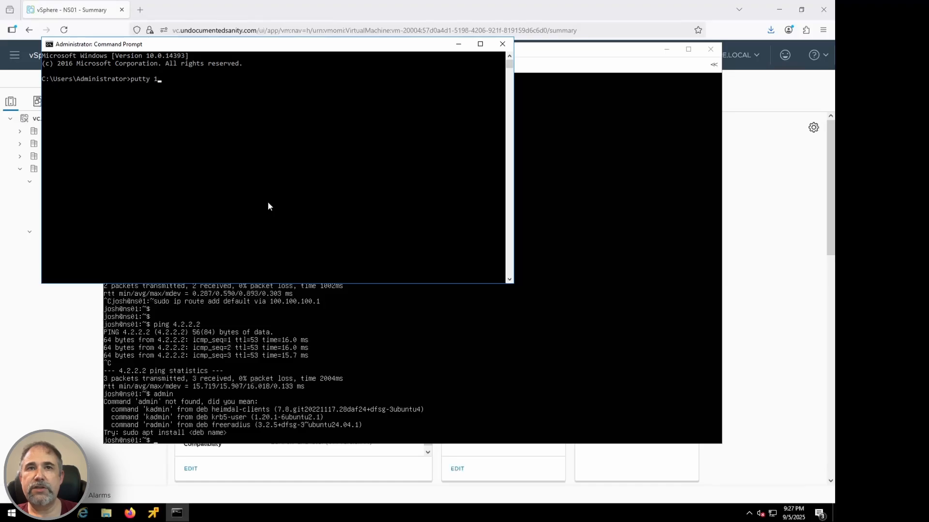
type(".100.100")
key("Return")
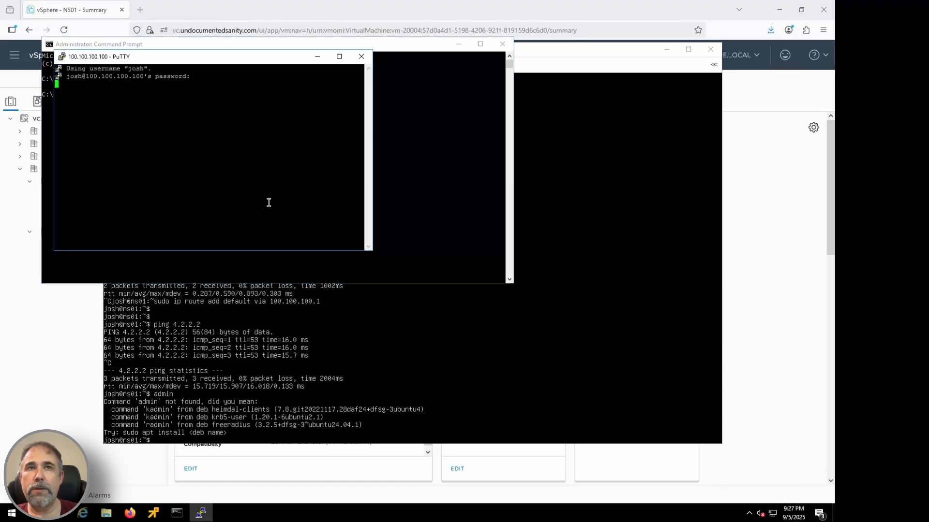
key("Return")
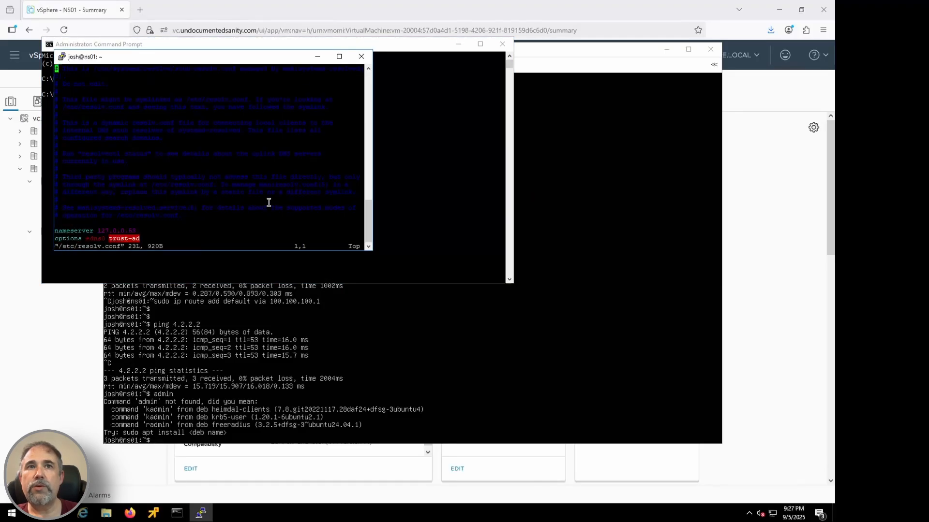
Step: Change the nameserver in /etc/resolv.conf to 8.8.8.8, save the file and quit the editor
key("Down")
key("Down")
key("Down")
key("Down")
key("Down")
key("Down")
key("Down")
key("Down")
key("Down")
key("Down")
key("Down")
key("Down")
key("Down")
key("Down")
key("Down")
key("Down")
key("Down")
key("Down")
key("Down")
key("Down")
key("Right")
key("Right")
key("Right")
key("Right")
key("Right")
key("Right")
key("Right")
key("Right")
key("Right")
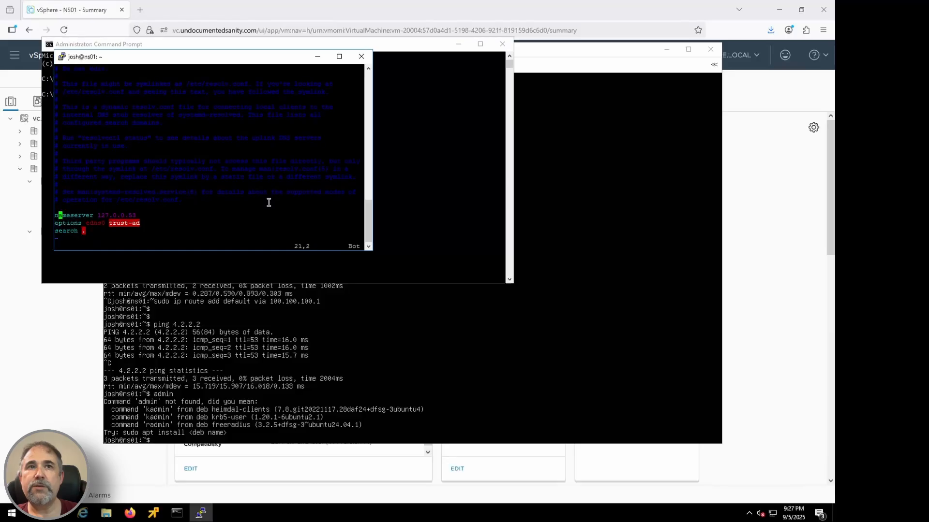
key("Right")
key("Right")
key("Right")
key("Left")
key("x")
key("x")
key("x")
key("x")
key("x")
key("x")
key("x")
key("x")
key("x")
key("x")
type("i 8.8.8.8")
key("Escape")
type(":wq")
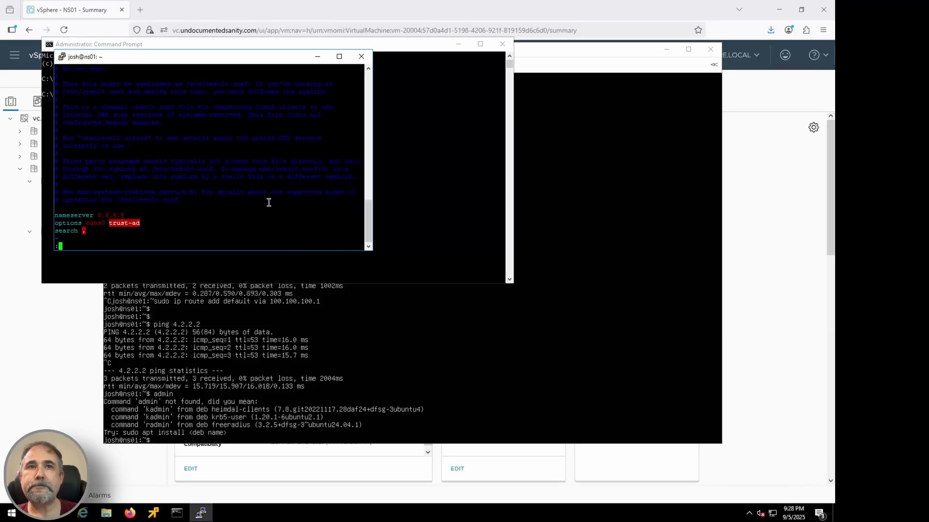
key("Return")
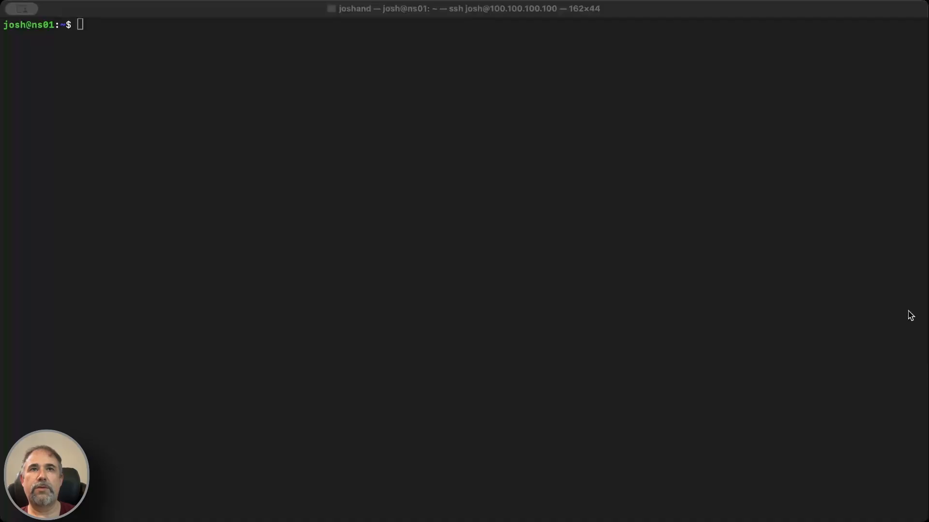
Step: Display the netplan configuration file /etc/netplan/50-cloud-init.yaml on NS01 with sudo cat
left_click(908, 312)
type("clear")
key("Up")
key("Return")
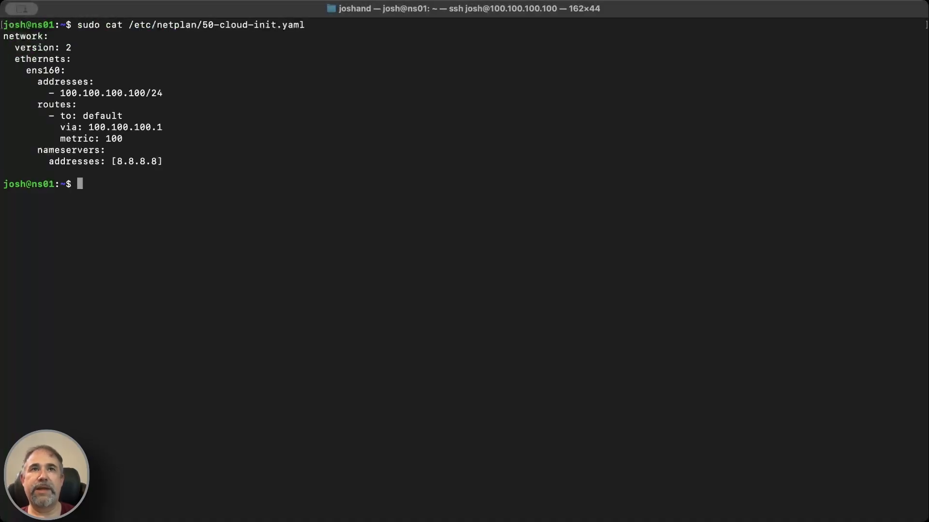
key("Return")
key("Return")
Step: Install pdns-server, pdns-backend-sqlite3, sqlite3 and pdns-recursor with sudo apt install and the -y option
key("Up")
key("Up")
key("Up")
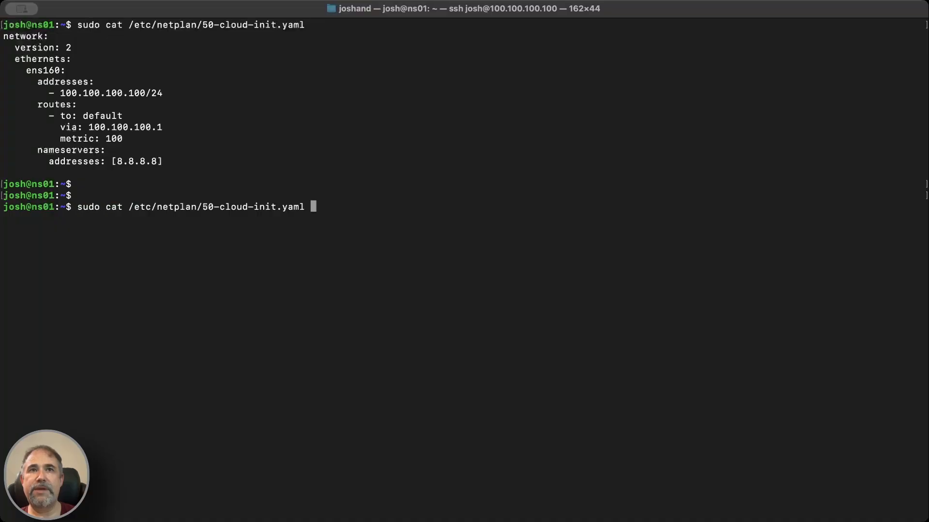
key("Return")
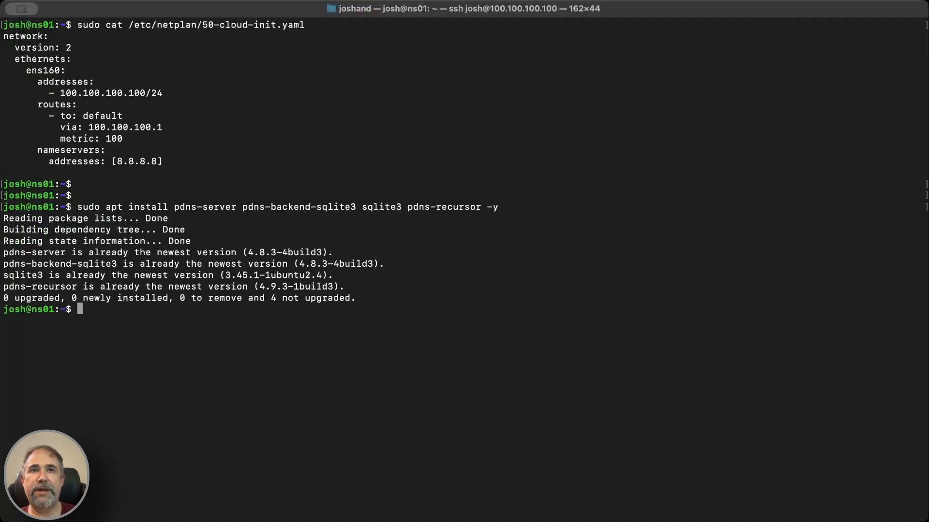
Step: Display /etc/powerdns/pdns.conf with the comments and blank lines filtered out by grep -vE '^\s*#|^\s*$'
key("Up")
key("Up")
key("Up")
key("Up")
key("Up")
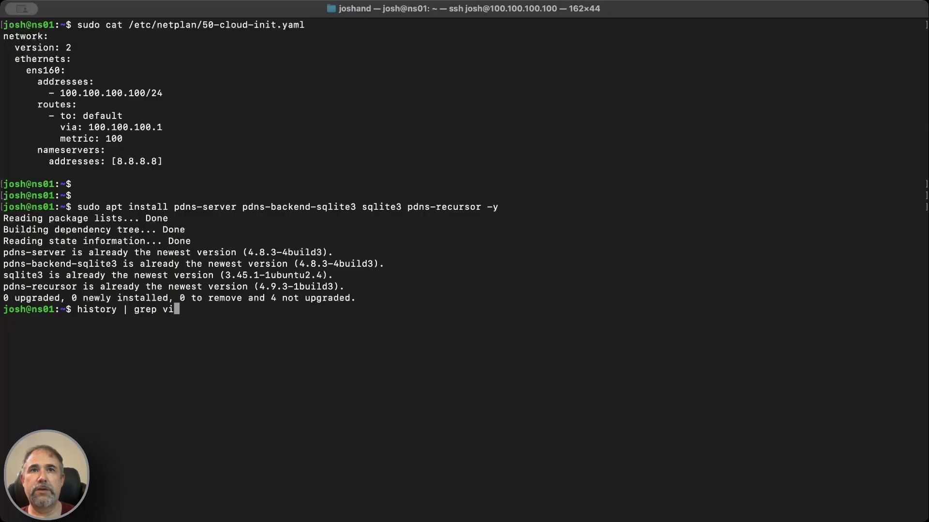
key("Up")
key("Up")
key("Return")
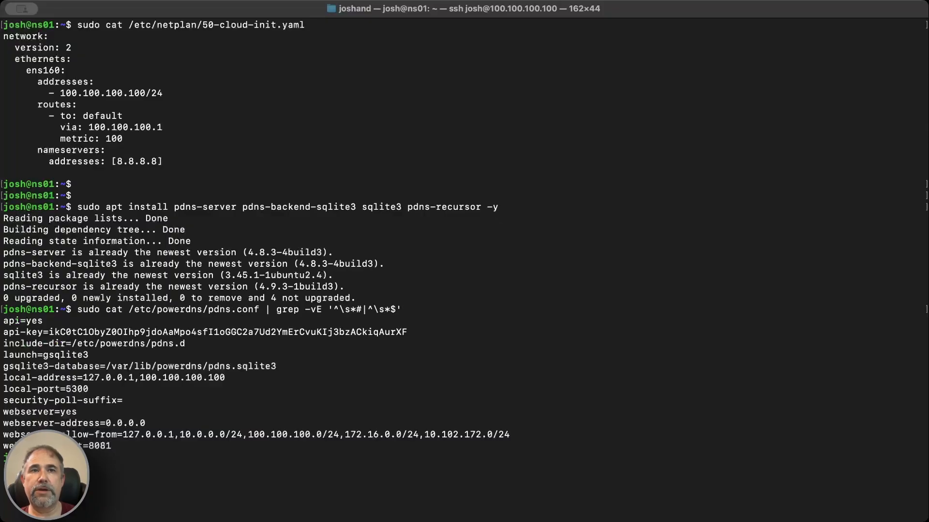
key("Return")
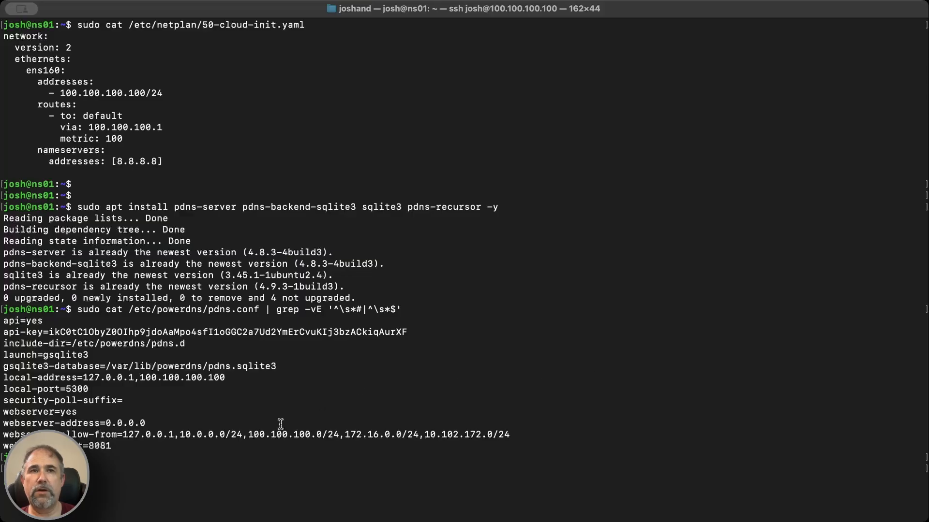
Step: Display /etc/powerdns/recursor.conf with the comments and blank lines filtered out by grep -vE '^\s*#|^\s*$'
key("Up")
key("Up")
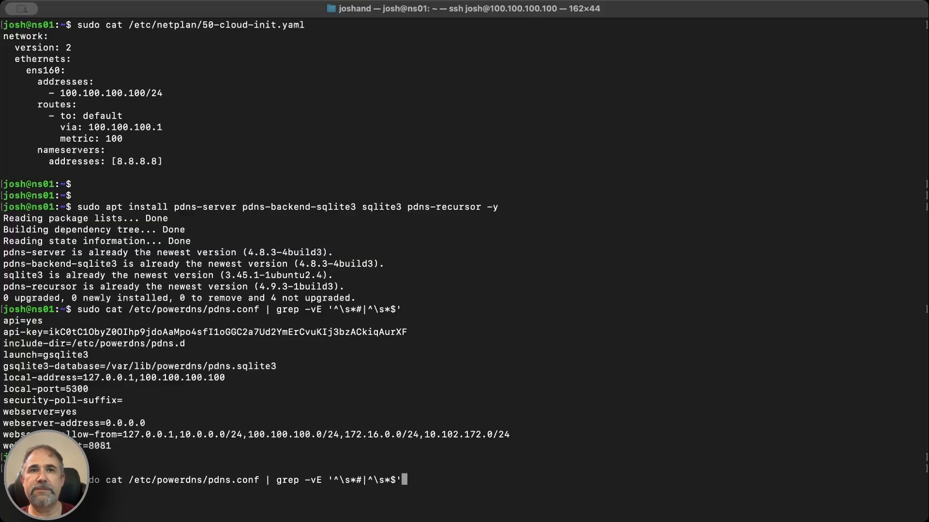
key("Up")
key("Up")
key("Up")
key("Up")
key("Up")
key("Up")
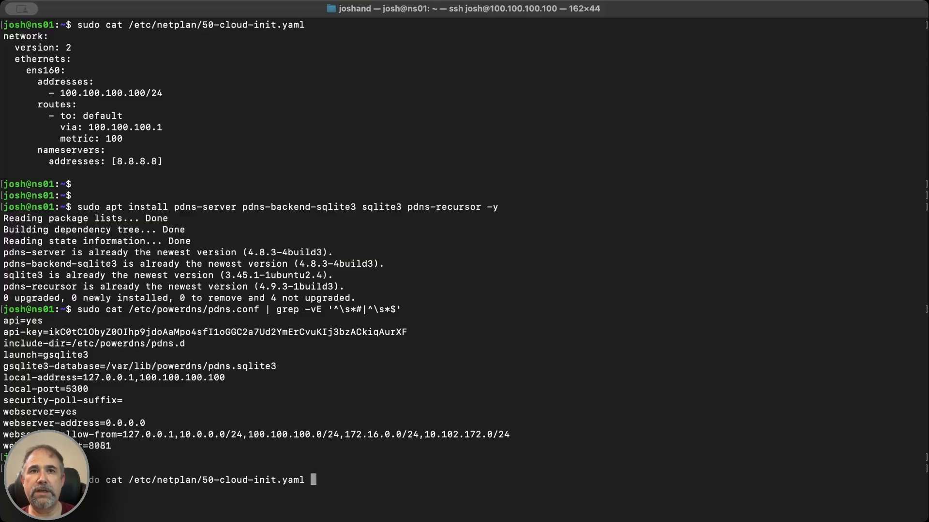
key("Up")
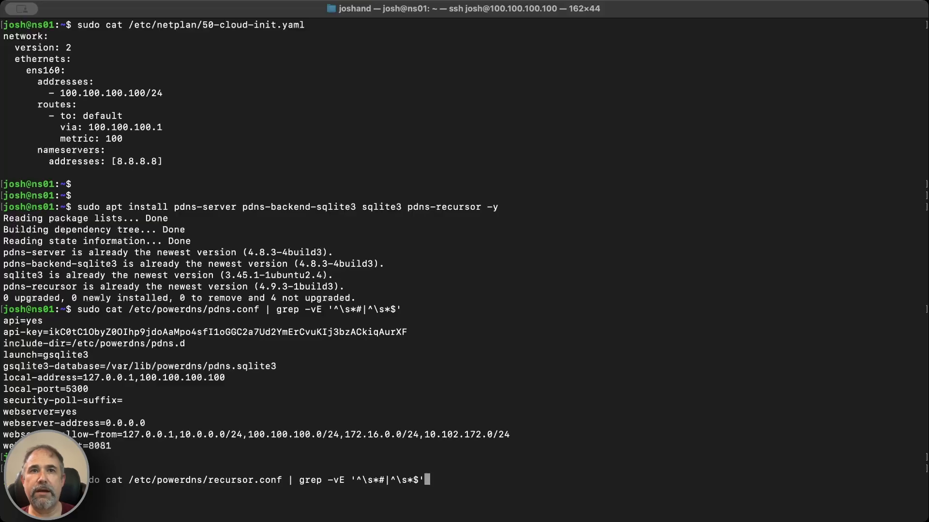
key("Return")
key("Return")
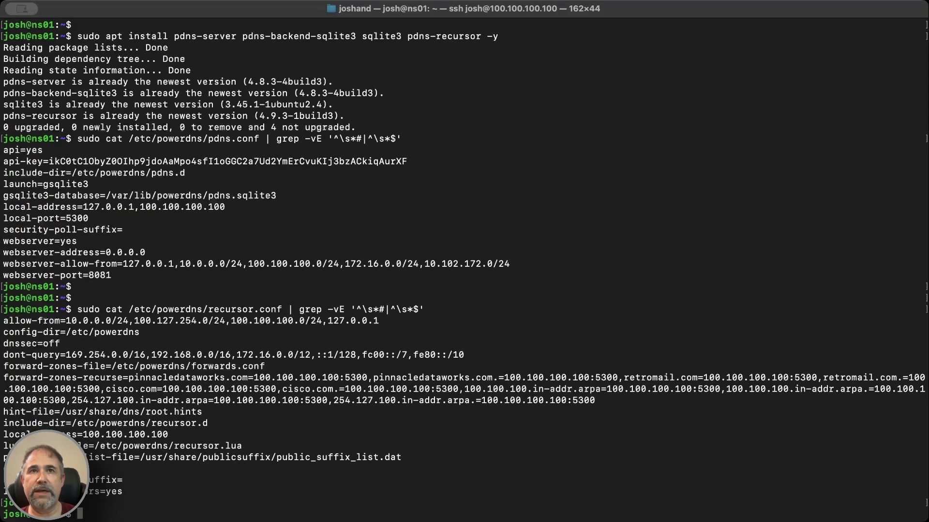
key("Return")
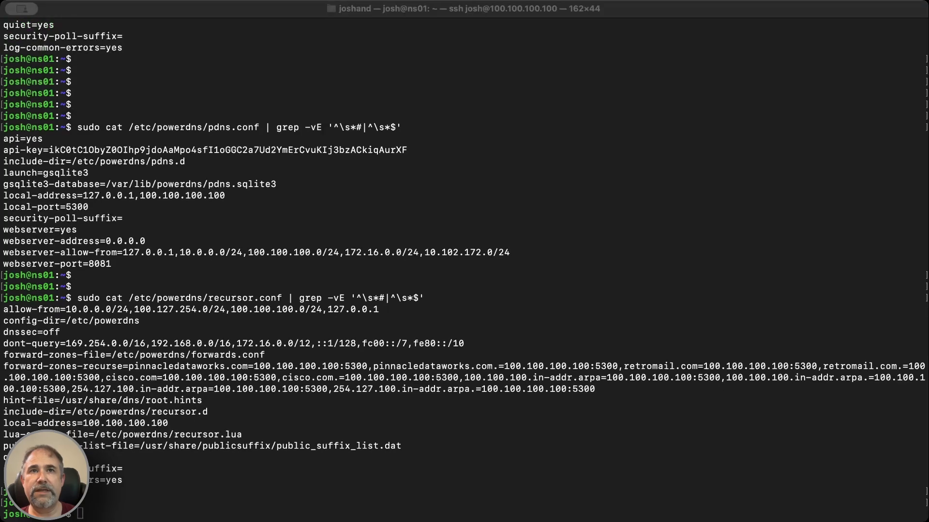
Step: Restart both the pdns and pdns-recursor services with sudo systemctl restart
key("super+Tab")
key("Up")
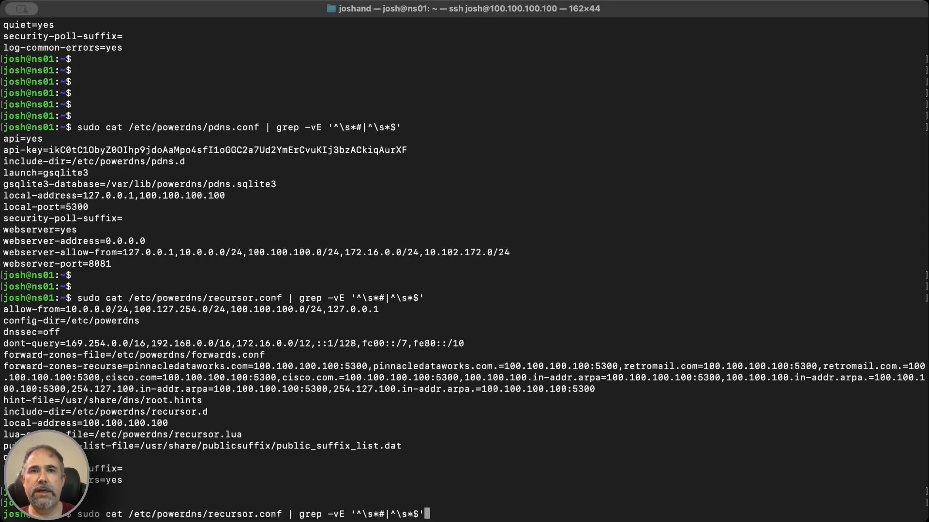
key("Up")
key("Up")
key("Up")
key("Up")
key("Up")
key("Up")
key("Up")
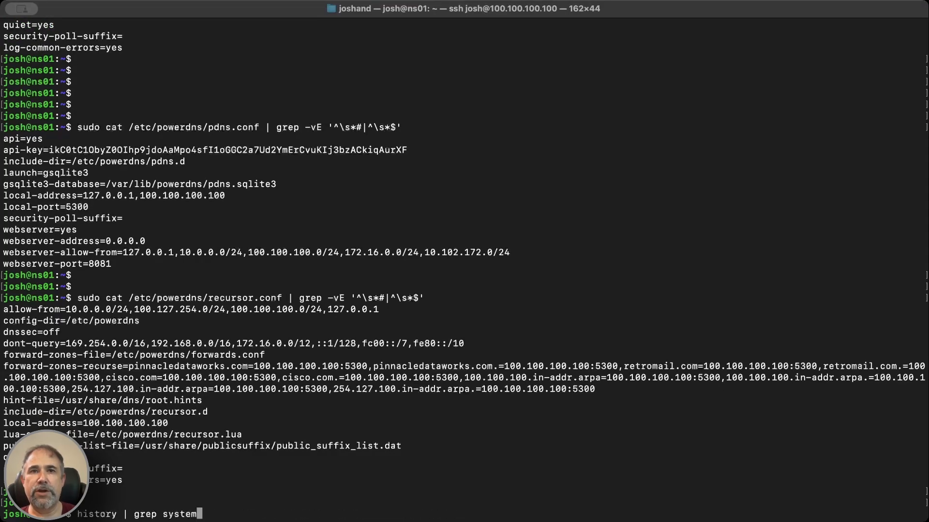
key("Up")
key("Return")
key("Return")
key("Return")
key("Return")
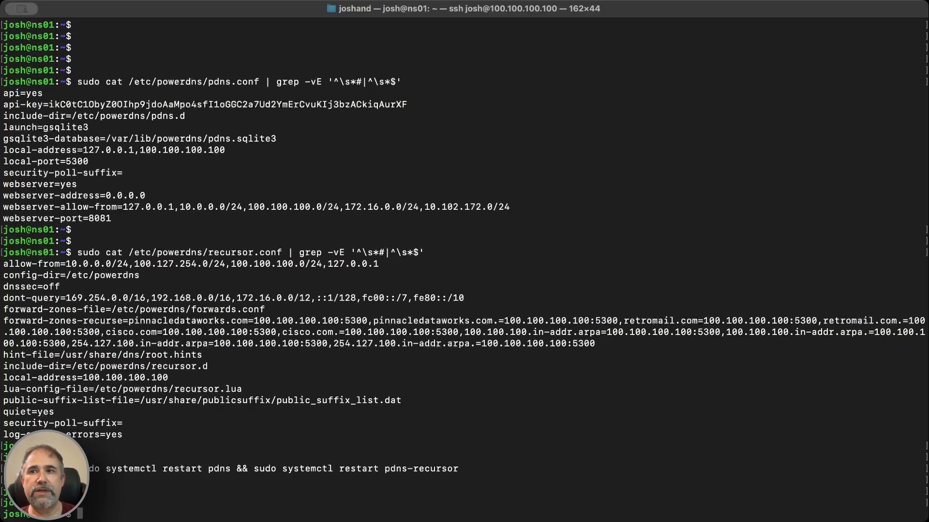
key("ctrl+l")
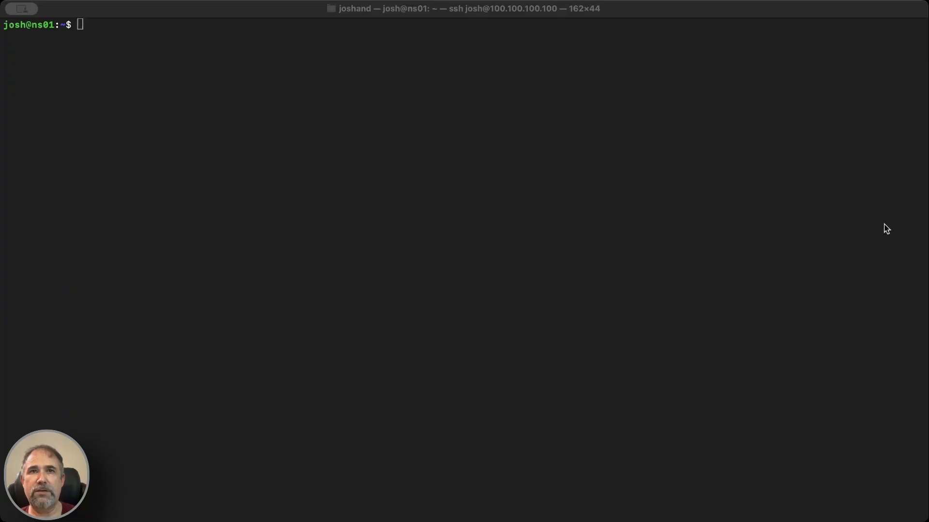
key("Return")
key("super+v")
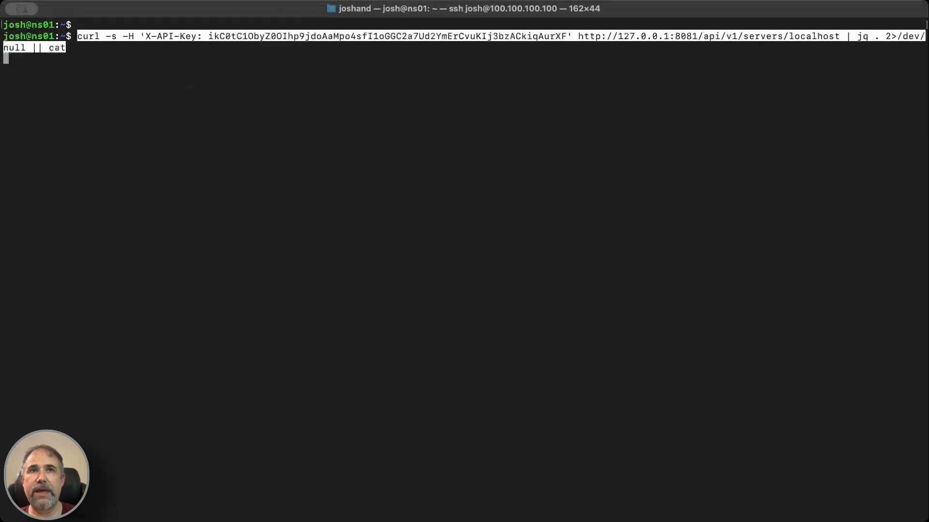
key("Return")
key("Return")
key("Return")
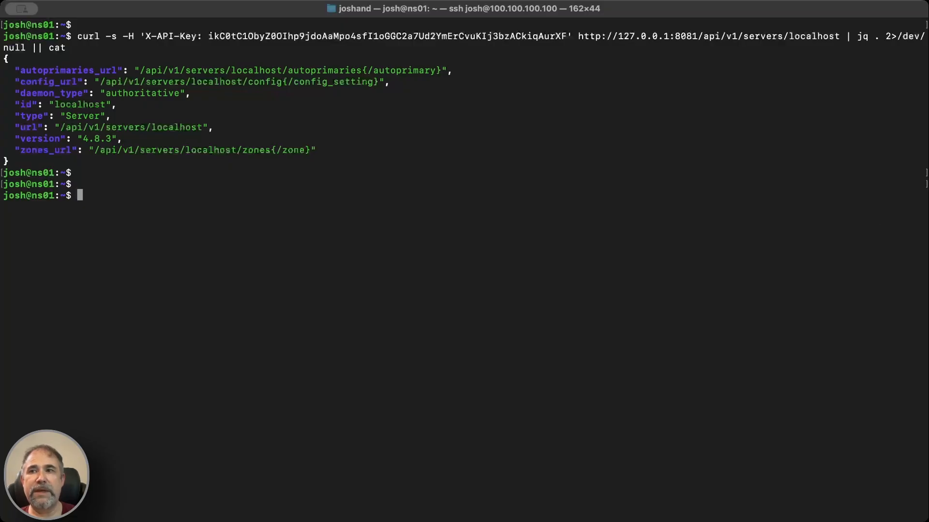
Step: Switch to the AD1 VMware Remote Console and unlock the Windows Server session with the administrator account password
key("super+Tab")
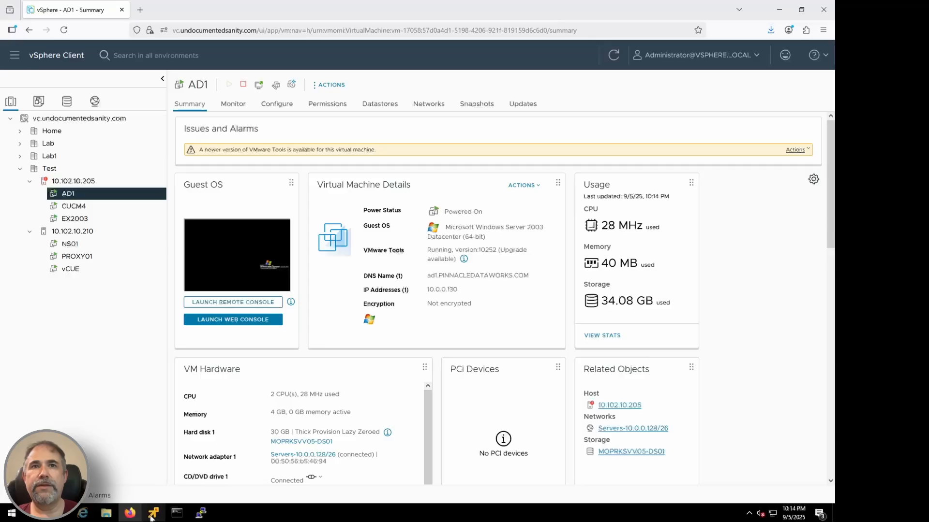
mouse_move(153, 512)
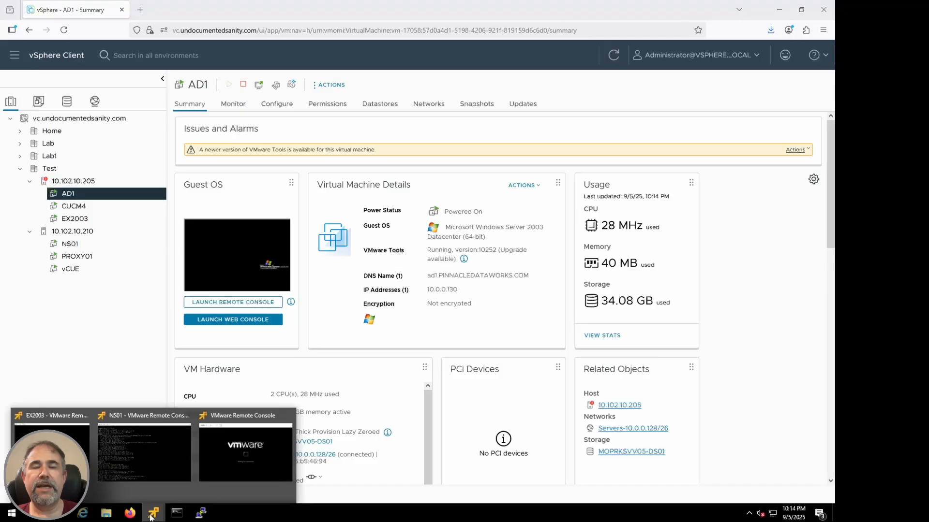
left_click(237, 455)
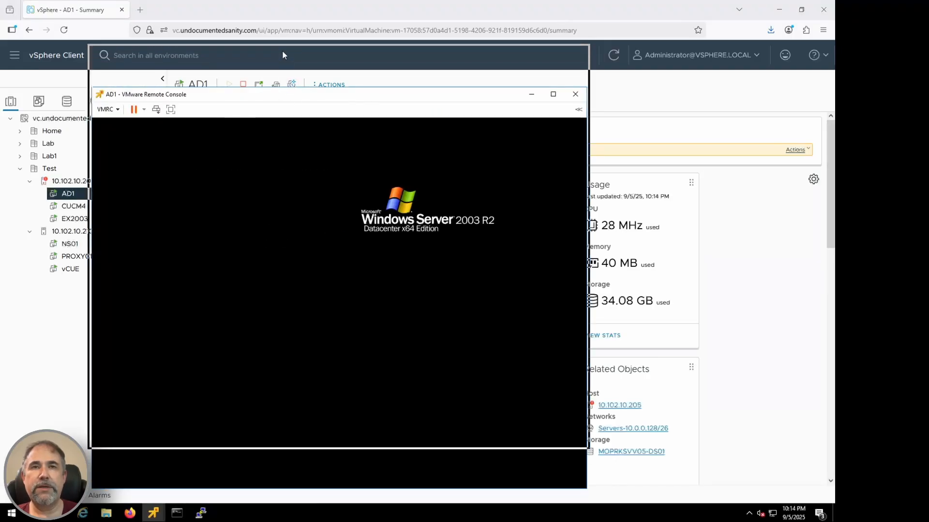
left_click(155, 66)
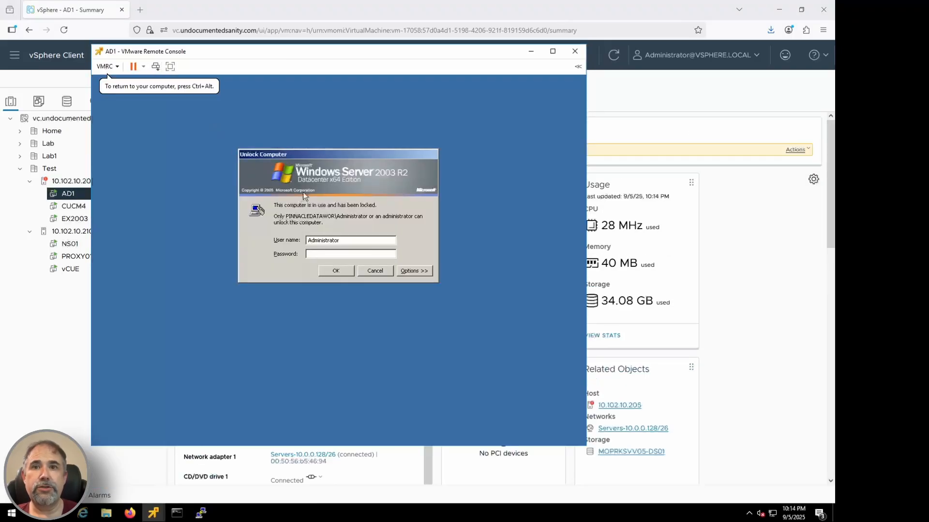
type("**********")
key("Return")
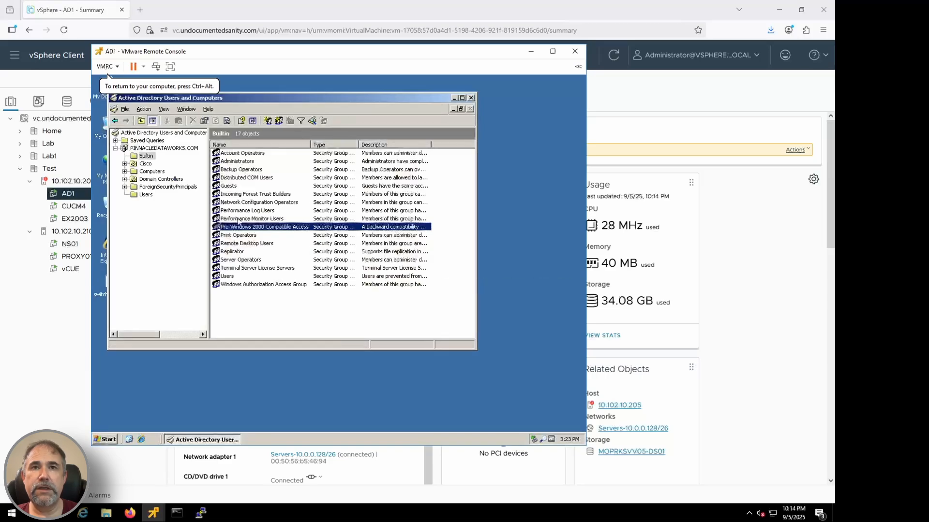
Step: Open the DNS management console on AD1 and bring up the AD1 server's properties
left_click(123, 77)
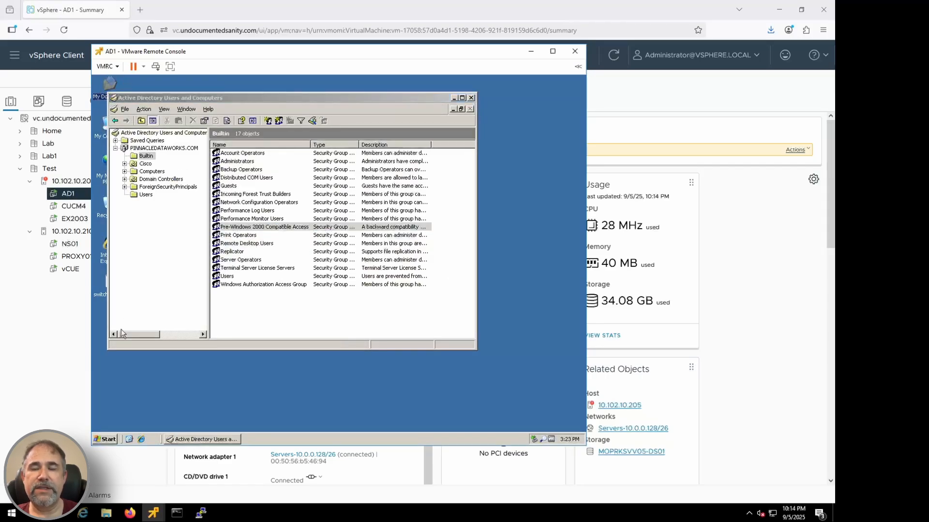
left_click(115, 437)
mouse_move(235, 282)
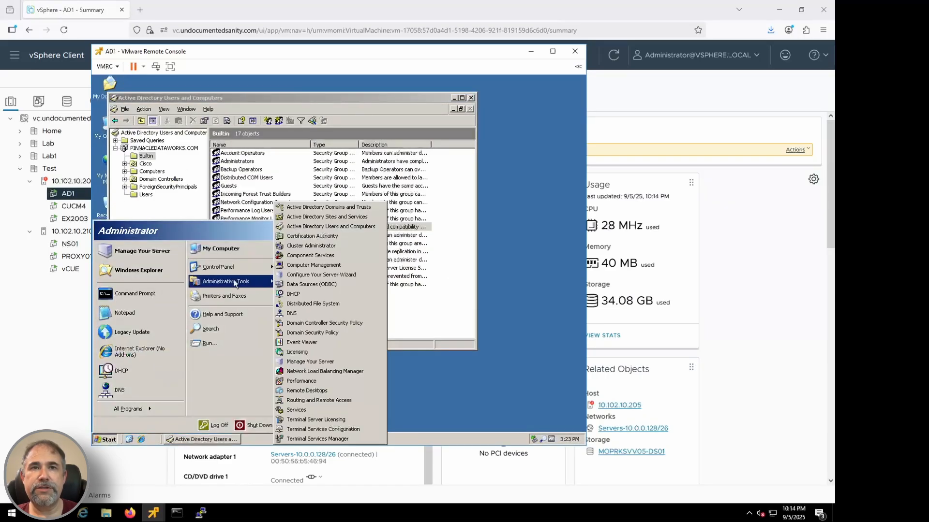
left_click(307, 314)
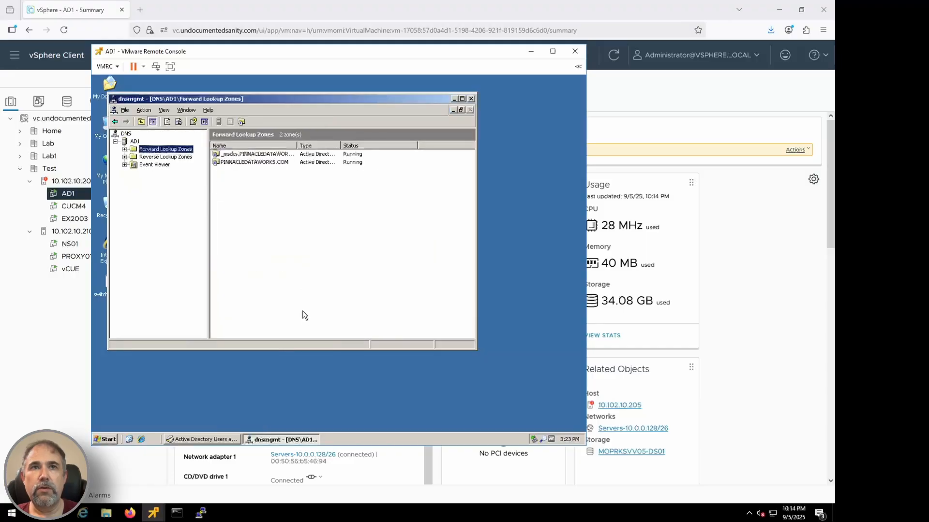
left_click(125, 149)
left_click(135, 141)
right_click(135, 142)
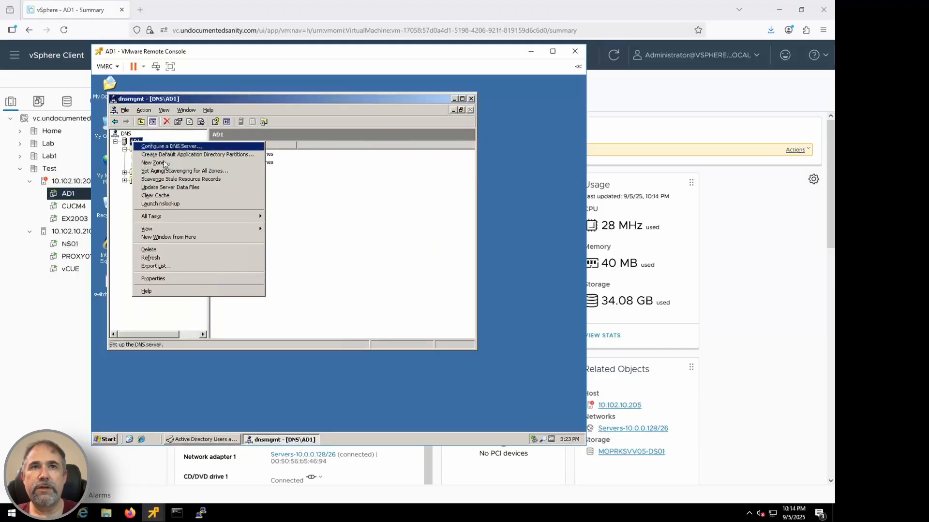
left_click(174, 279)
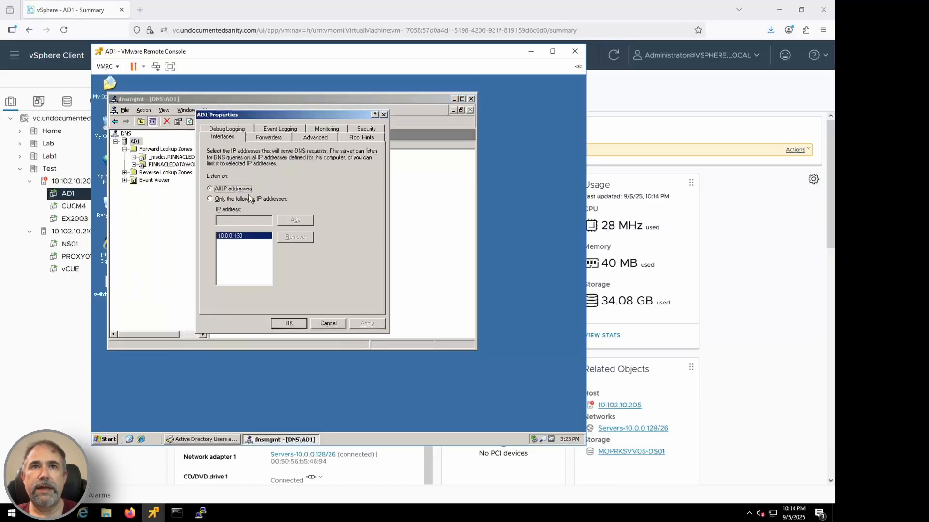
Step: Replace the 4.2.2.2 forwarder for all other DNS domains with 100.100.100.100
left_click(269, 138)
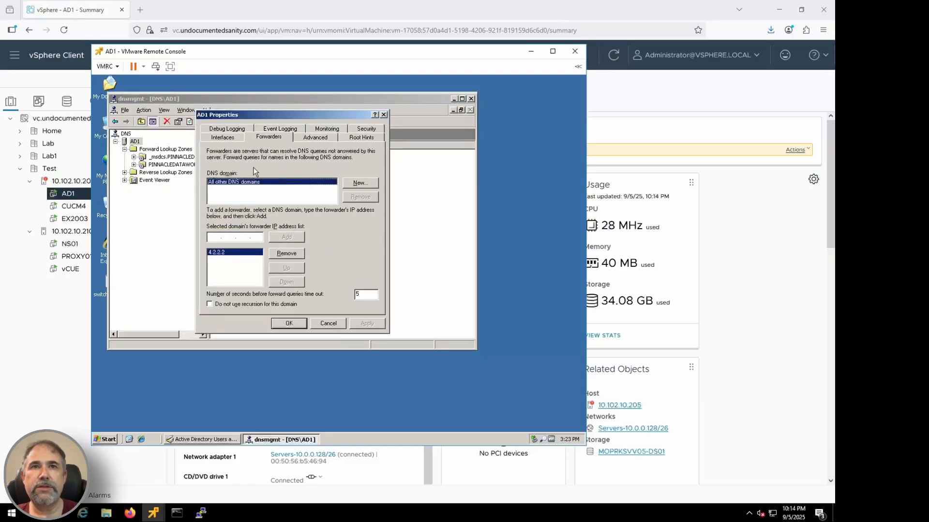
left_click(286, 253)
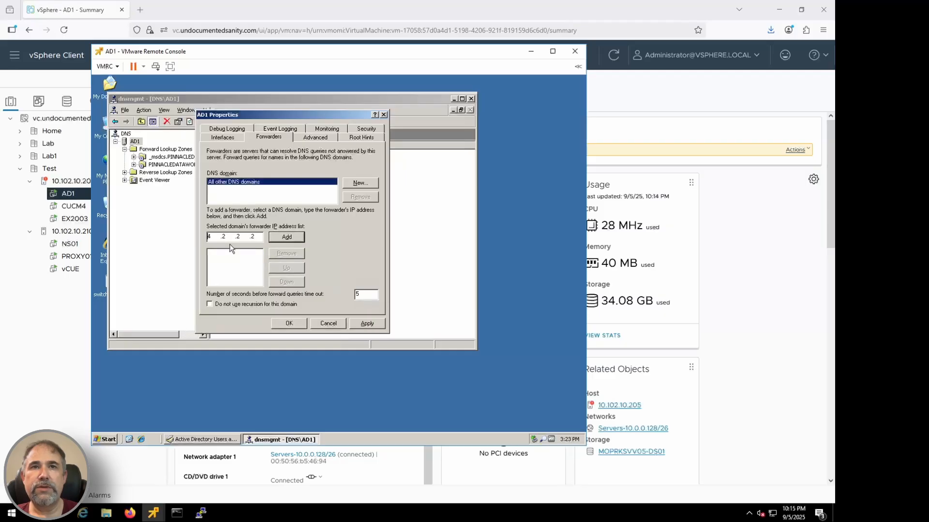
type("100 .")
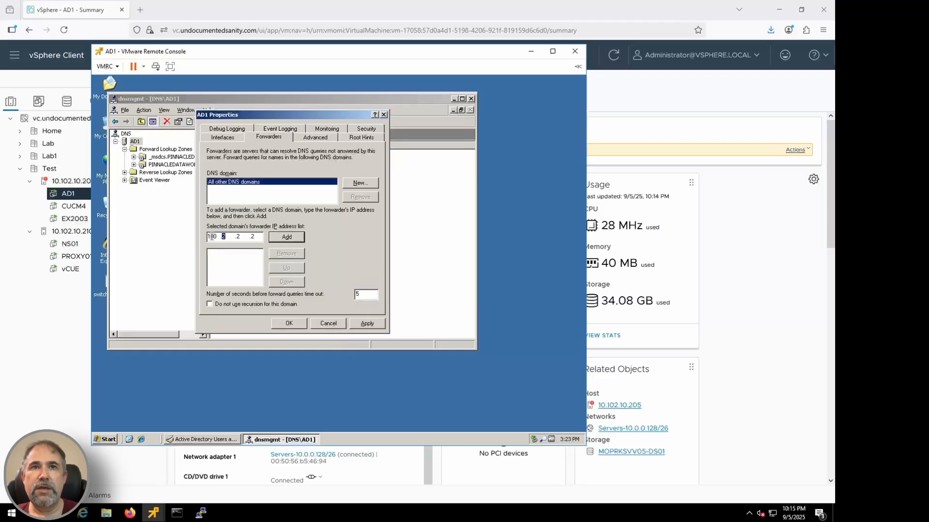
type("100 .100 .100")
left_click(277, 238)
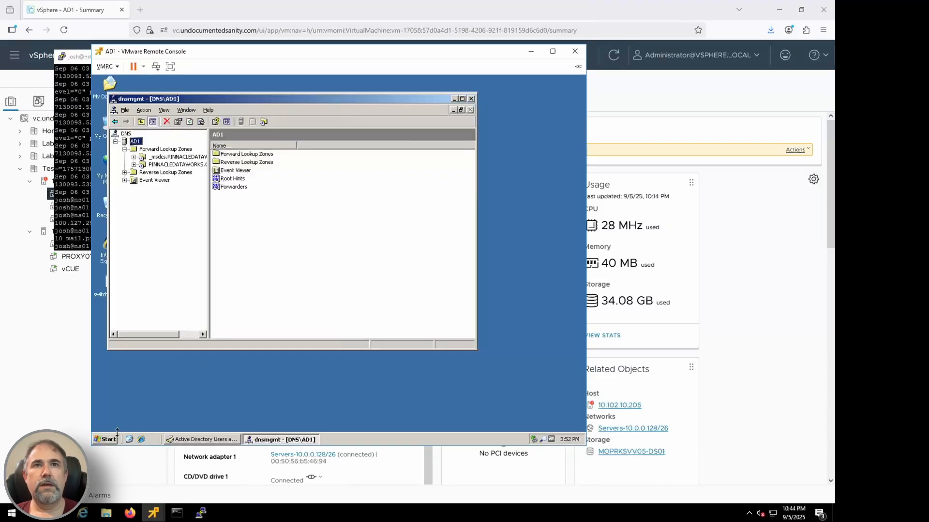
Step: Open a command prompt on AD1 and look up the mail exchanger with "nslookup -type=MX pinnacledataworks.com"
left_click(104, 440)
left_click(138, 282)
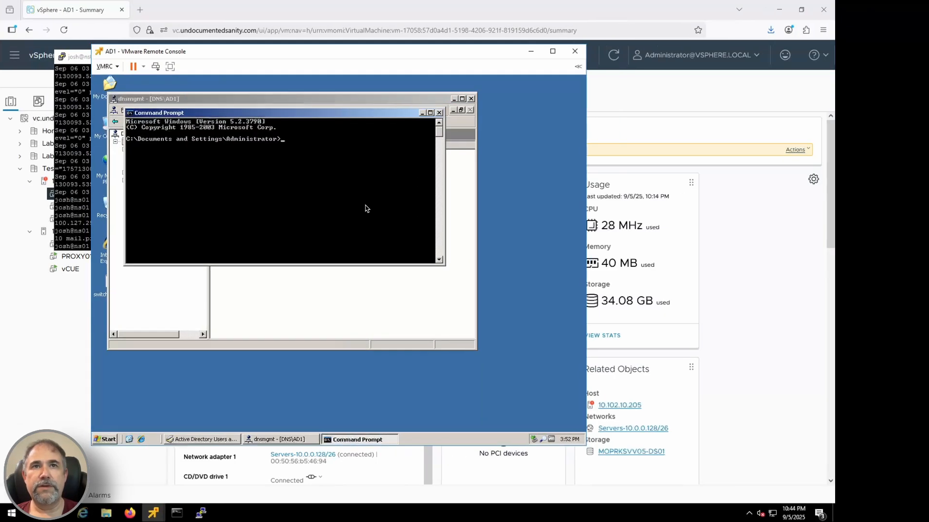
type("sloo")
type("lookup ")
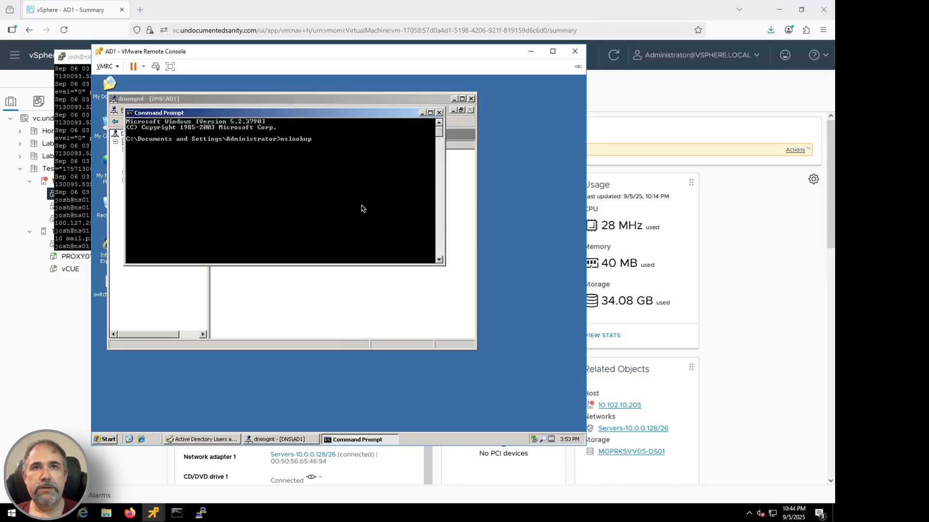
type("-typ")
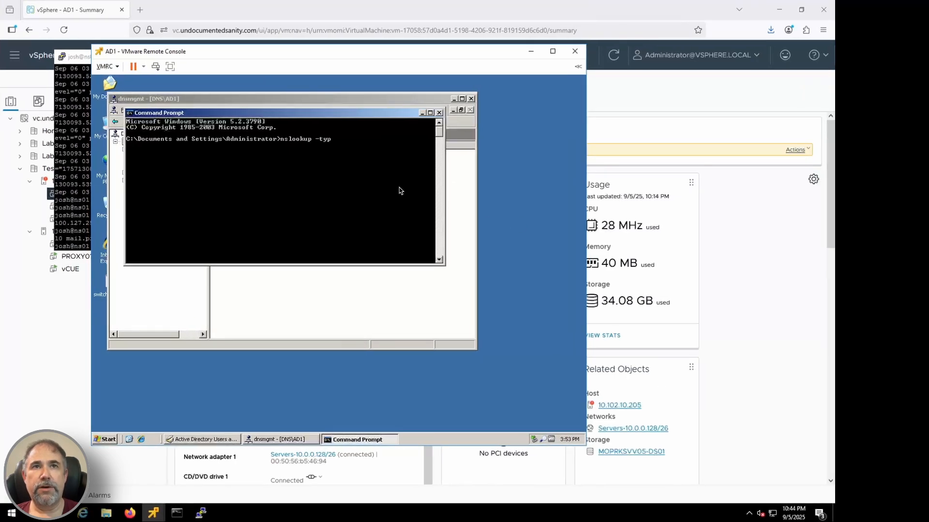
type("e=MX pinnacledataworks.com")
key("Return")
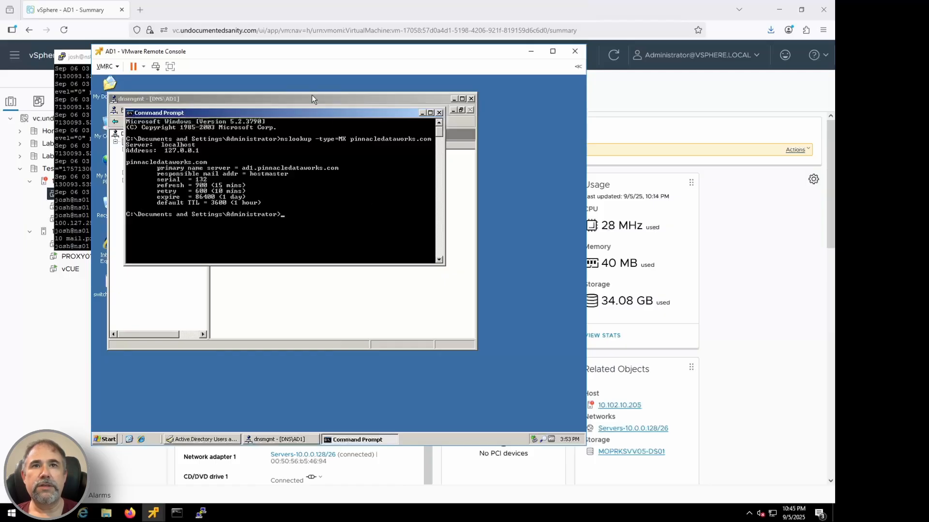
Step: Switch to the EX2003 VMware Remote Console and unlock the Windows Server session with the administrator account password
mouse_move(153, 512)
left_click(237, 428)
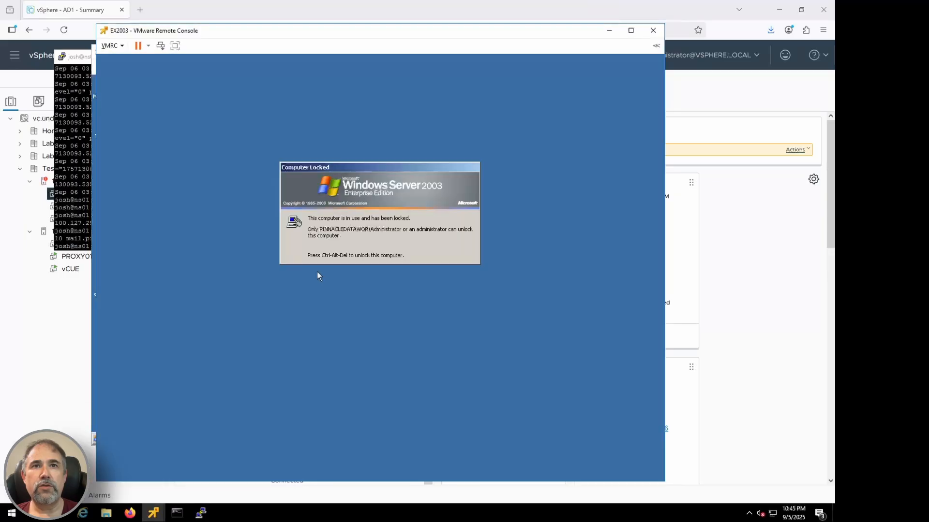
left_click(161, 46)
type("********")
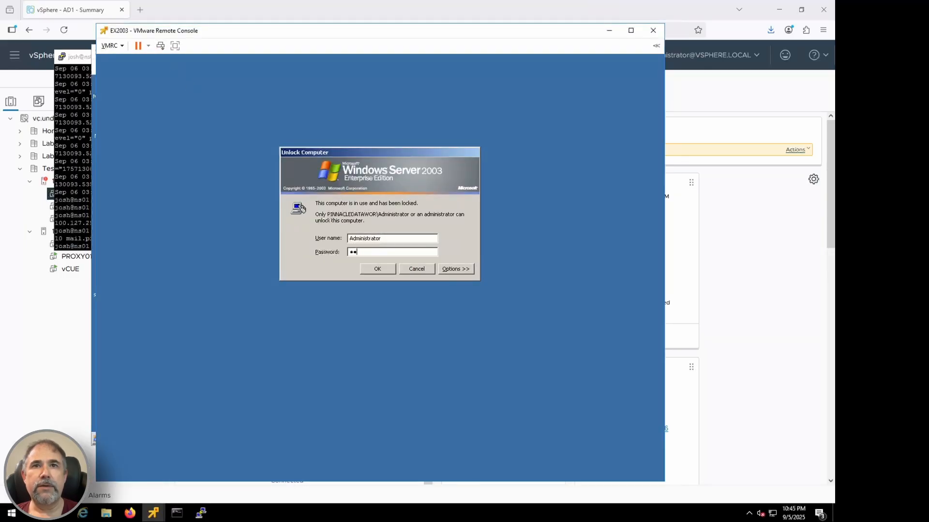
key("Return")
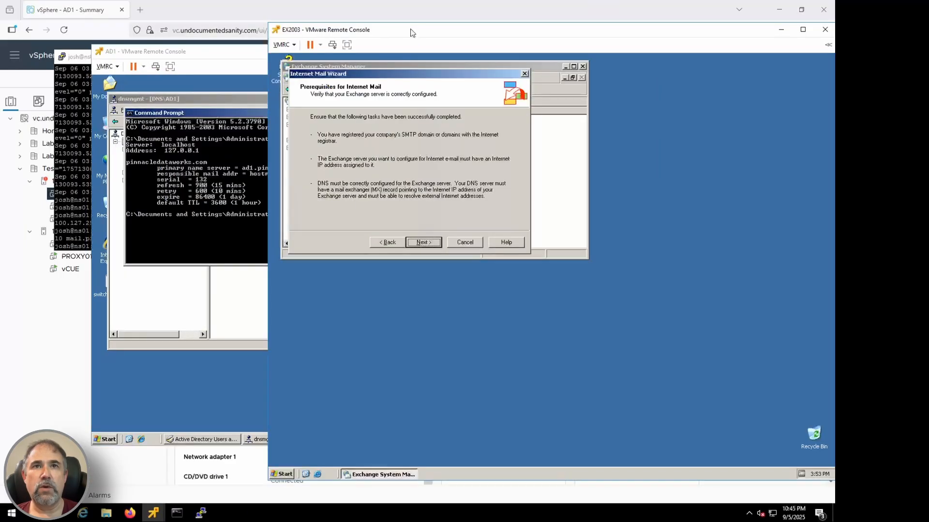
Step: Run "nslookup -type=MX pinnacledataworks.com" from a command prompt on EX2003, and close the prompt
left_click(325, 474)
left_click(341, 284)
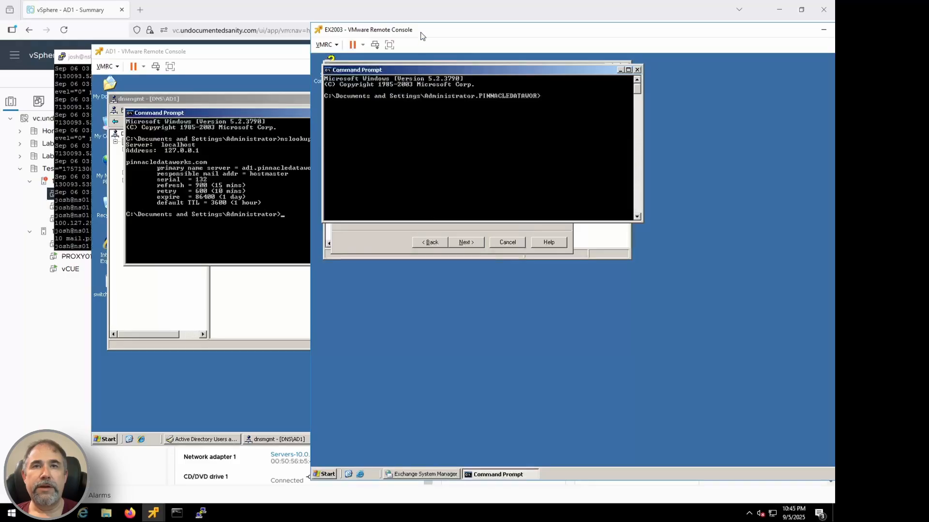
type("nslookup -type=M")
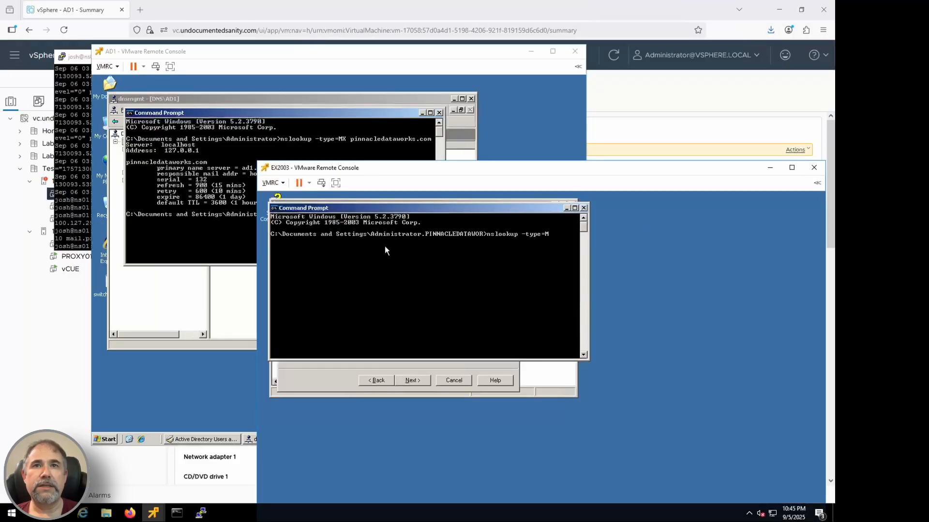
type("X pinnacledataworks.com")
key("Return")
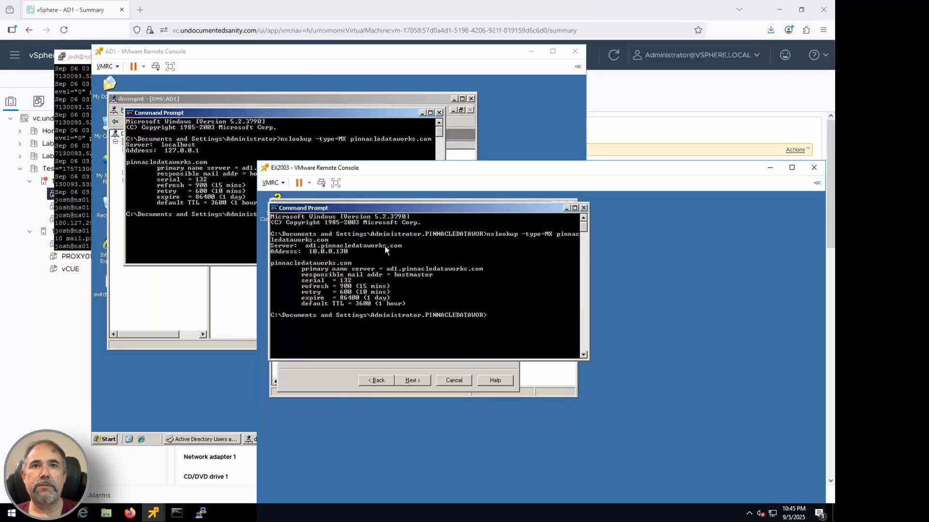
left_click_drag(472, 168, 396, 31)
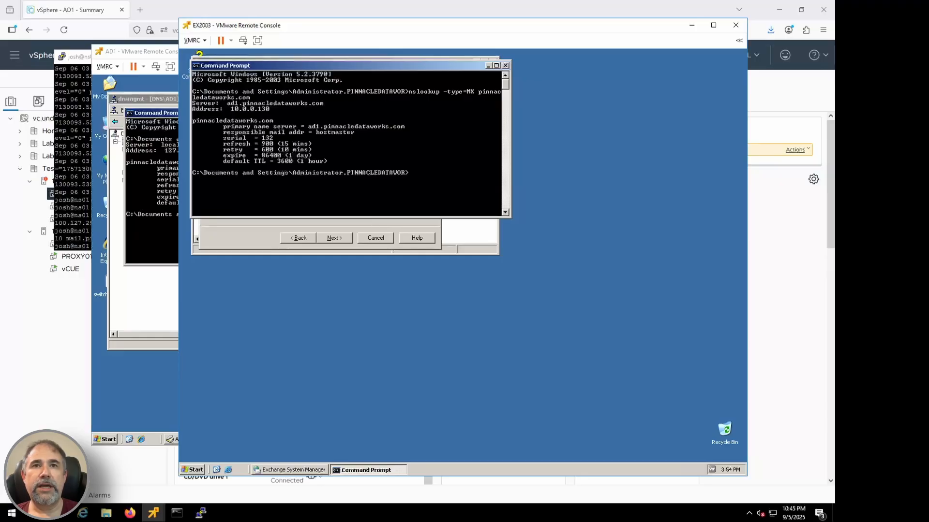
left_click(505, 65)
Step: Complete the Internet Mail Wizard for server MAIL with inbound domain PINNACLEDATAWORKS.COM, sending through DNS and allowing delivery to all e-mail domains
left_click(342, 237)
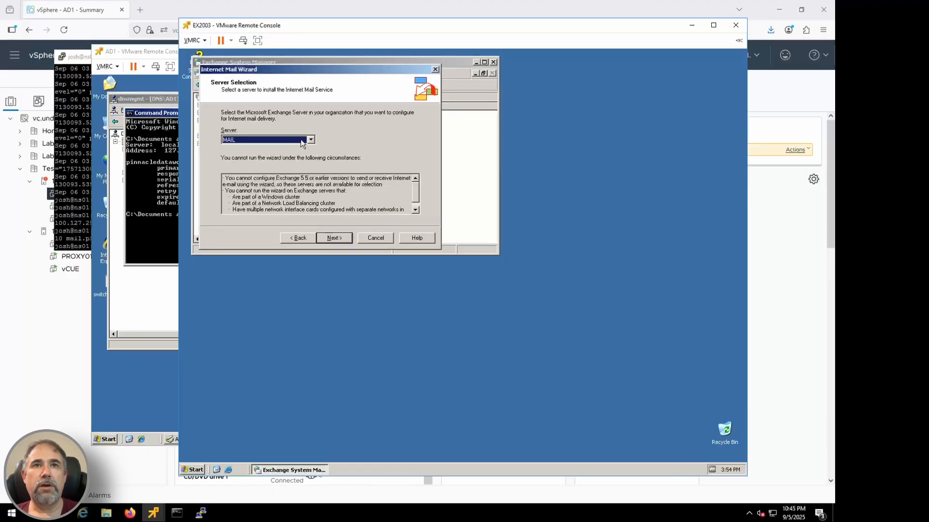
left_click(335, 239)
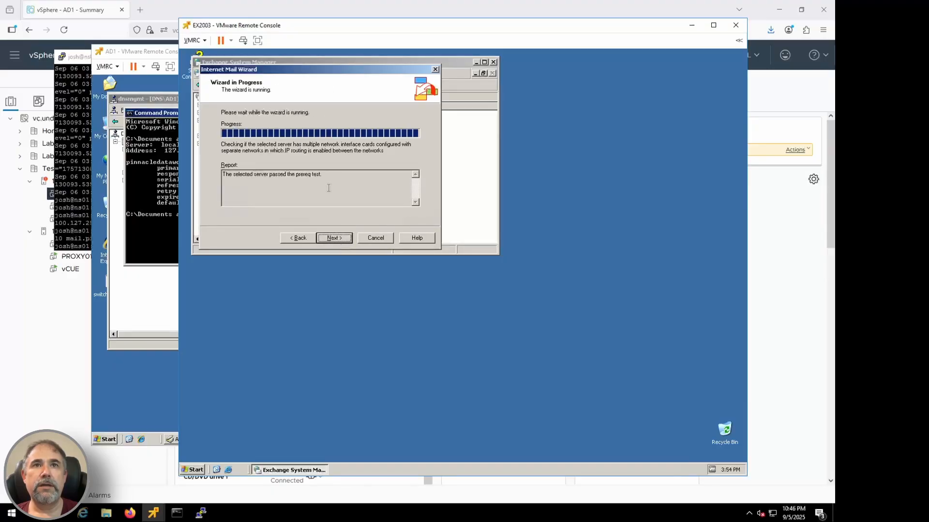
left_click(333, 237)
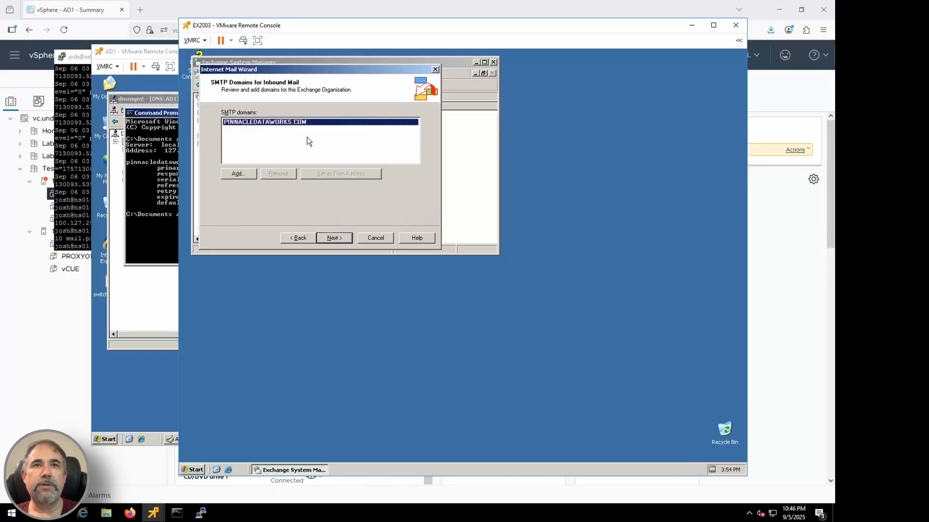
left_click(334, 239)
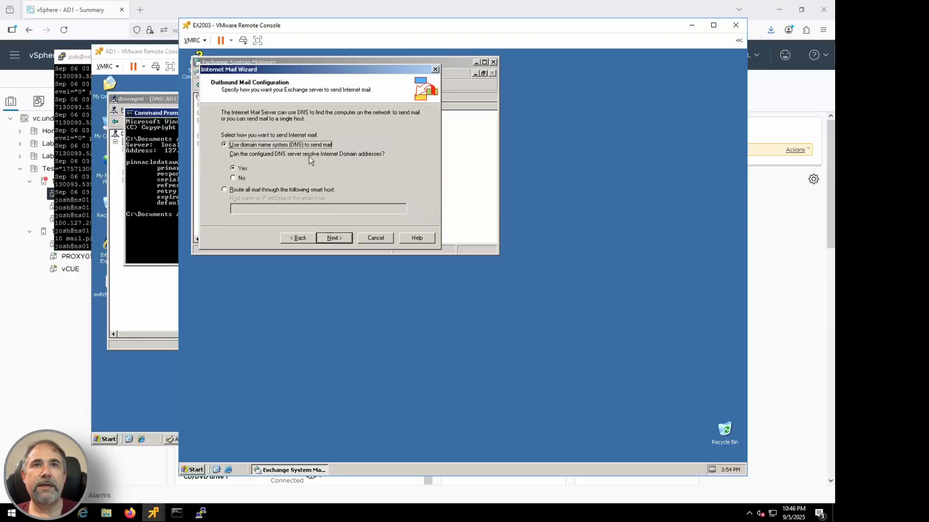
left_click(342, 240)
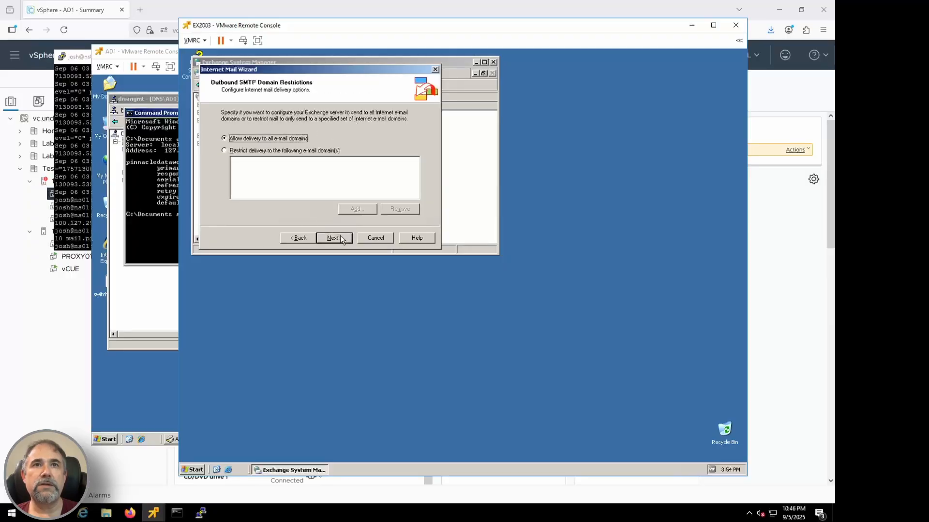
left_click(342, 240)
left_click(342, 240)
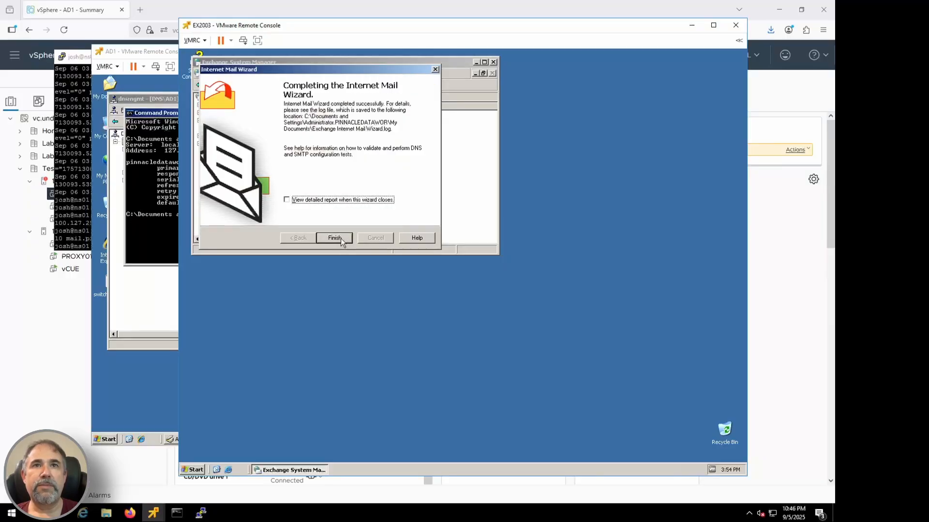
left_click(334, 238)
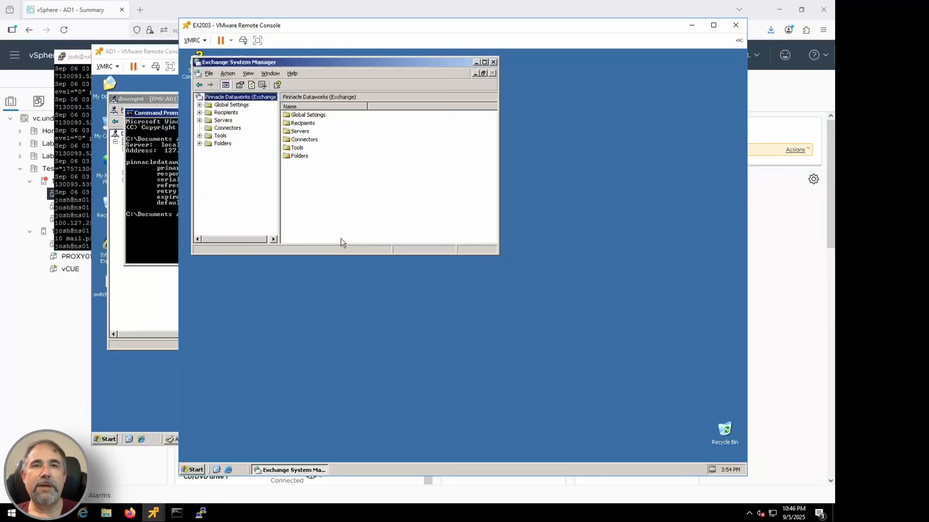
Step: Open Active Directory Users and Computers on EX2003
right_click(257, 98)
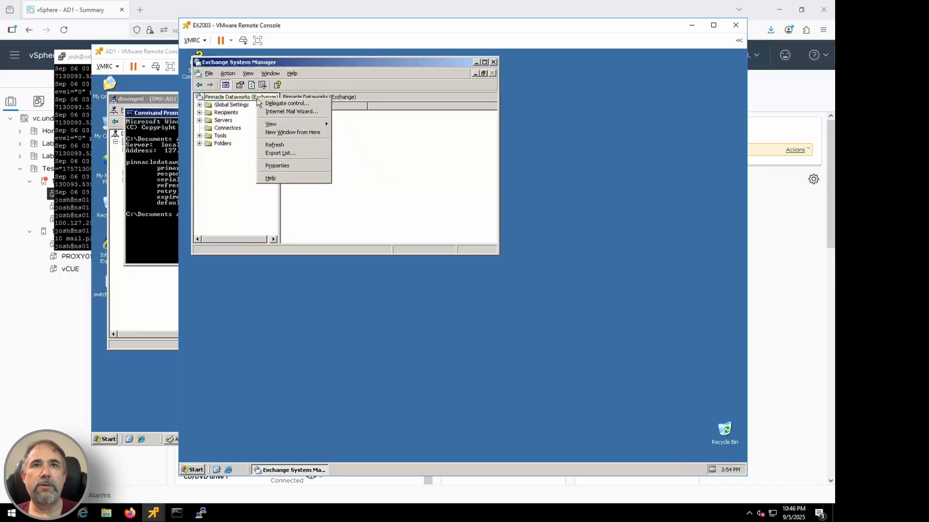
left_click(374, 192)
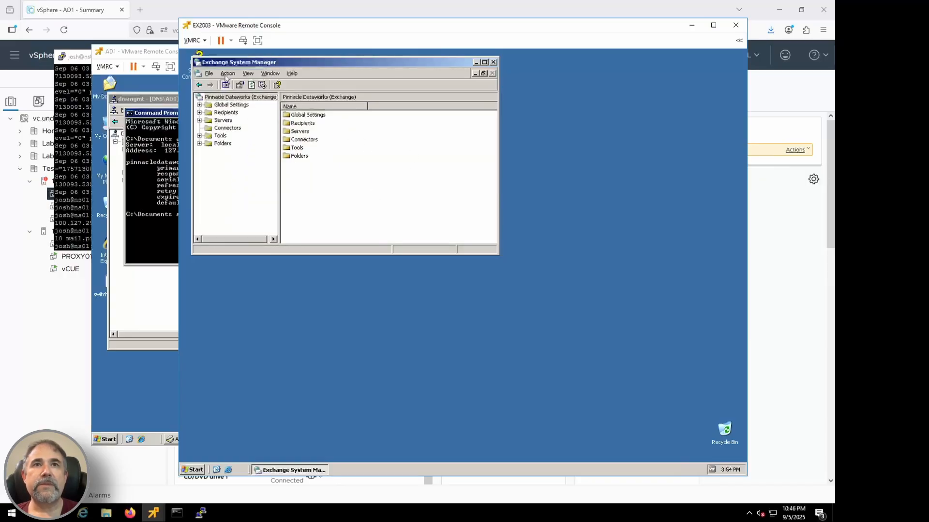
left_click(198, 472)
mouse_move(334, 296)
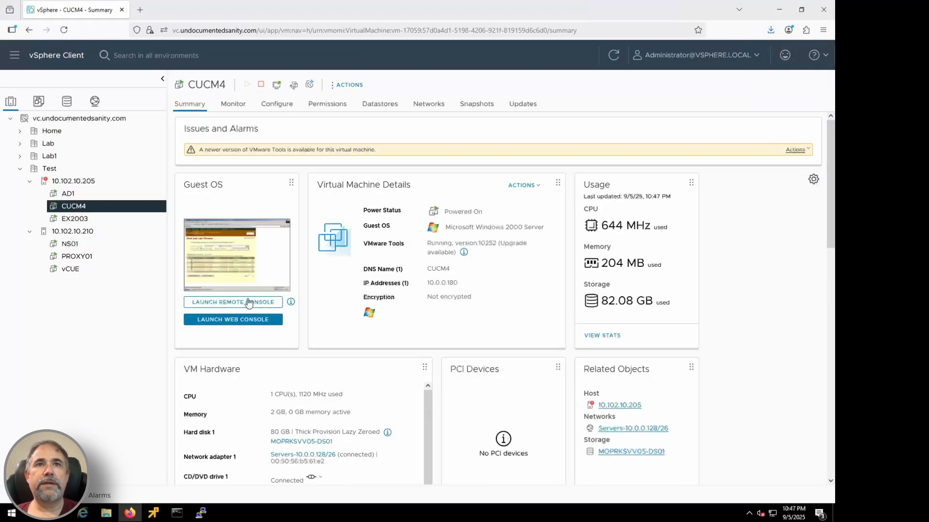
Step: Launch the CUCM4 remote console and open the directory number configuration of the Line 1002 phone in Cisco CallManager Administration
left_click(248, 305)
left_click(230, 10)
mouse_move(153, 513)
left_click(317, 450)
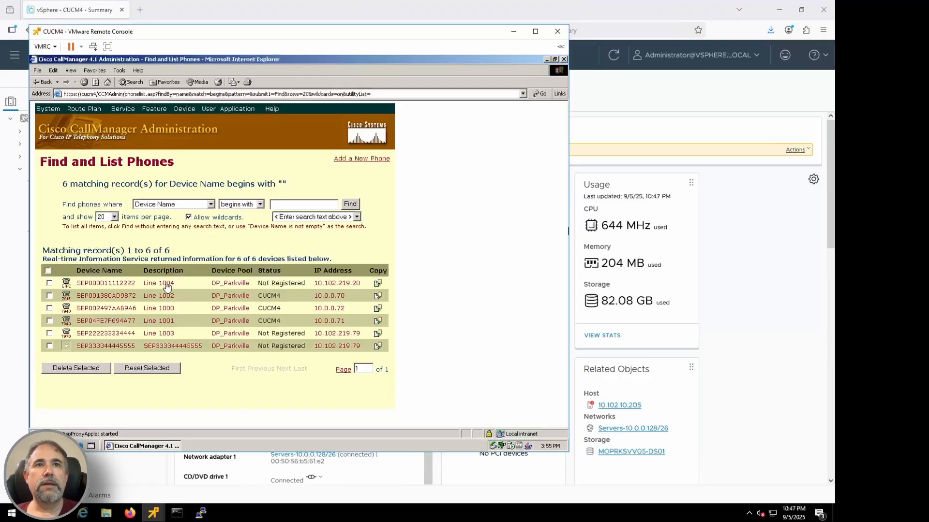
left_click(109, 300)
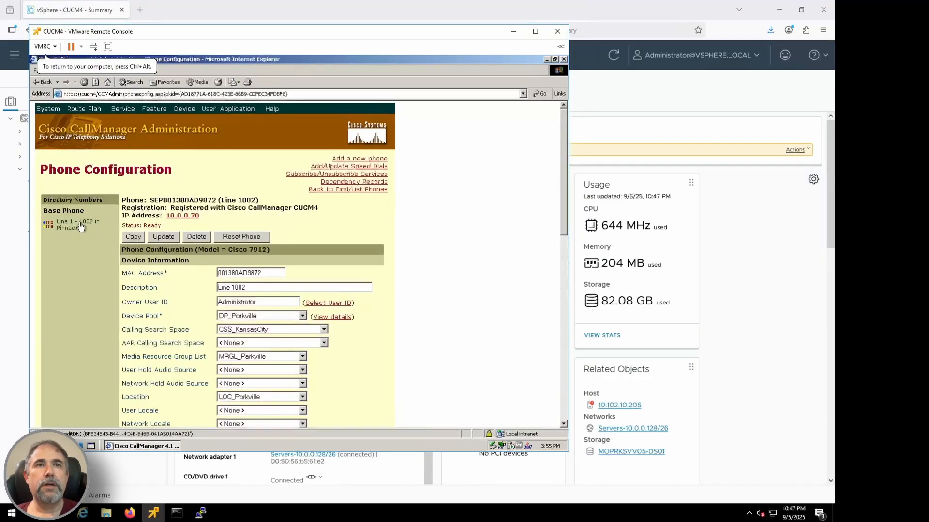
left_click(81, 225)
Step: Set both the alerting name and the internal caller ID display of directory number 1002 to the phone user's full name
left_click_drag(563, 191, 564, 343)
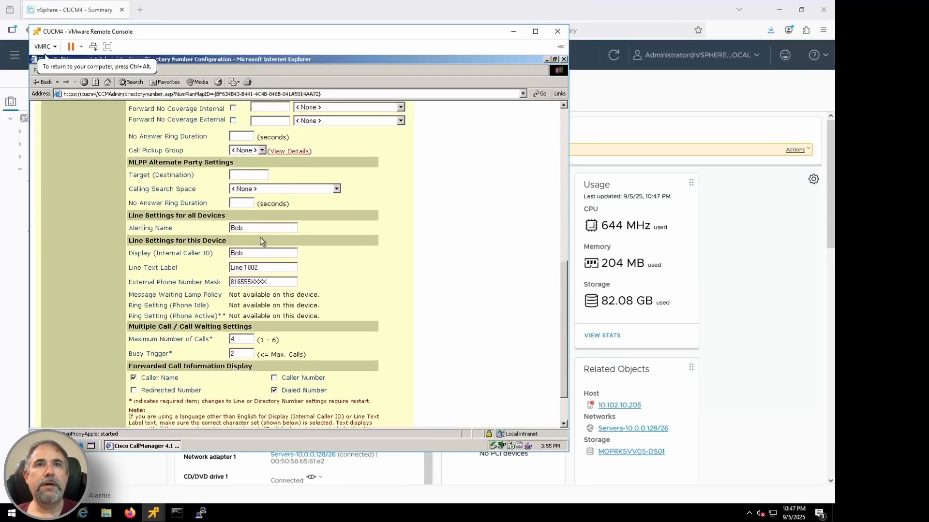
left_click(261, 229)
type("Johnson")
triple_click(265, 230)
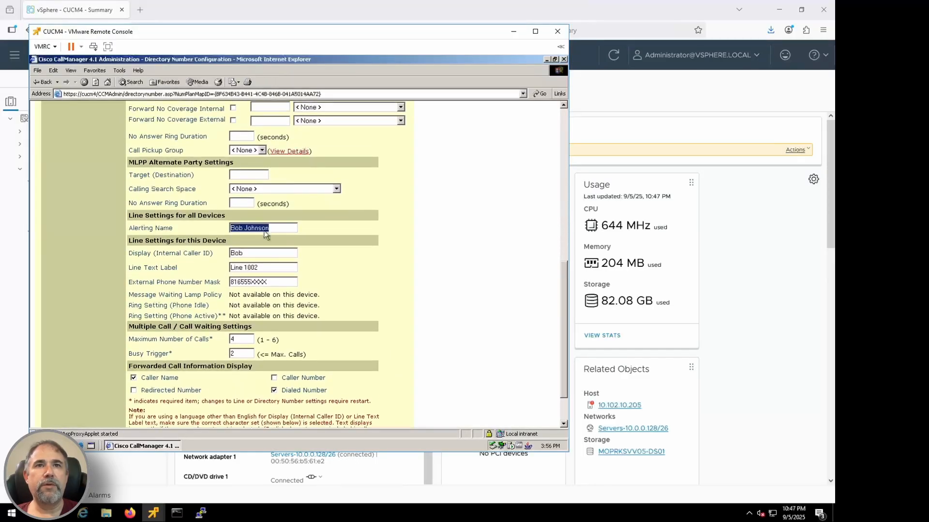
key("ctrl+c")
double_click(254, 253)
key("ctrl+v")
Step: Update directory number 1002 and reset its associated devices
left_click_drag(563, 283, 561, 162)
left_click(158, 140)
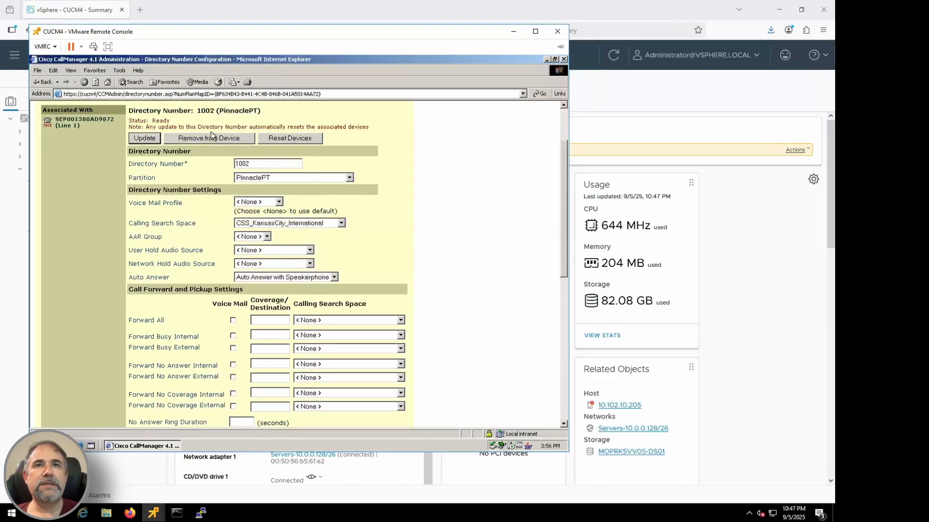
left_click(300, 212)
left_click(283, 280)
left_click(295, 280)
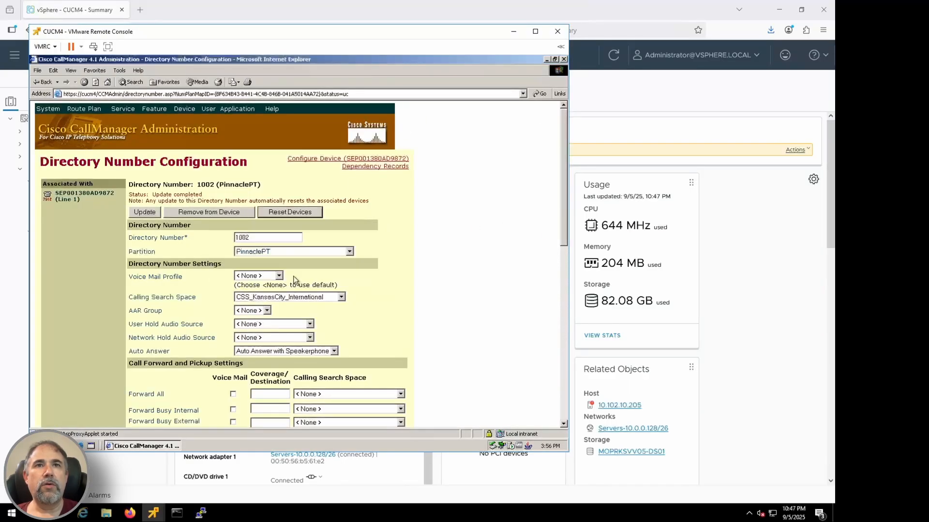
Step: Minimize the CUCM4 console and return to Active Directory Users and Computers in the EX2003 remote console
left_click(515, 32)
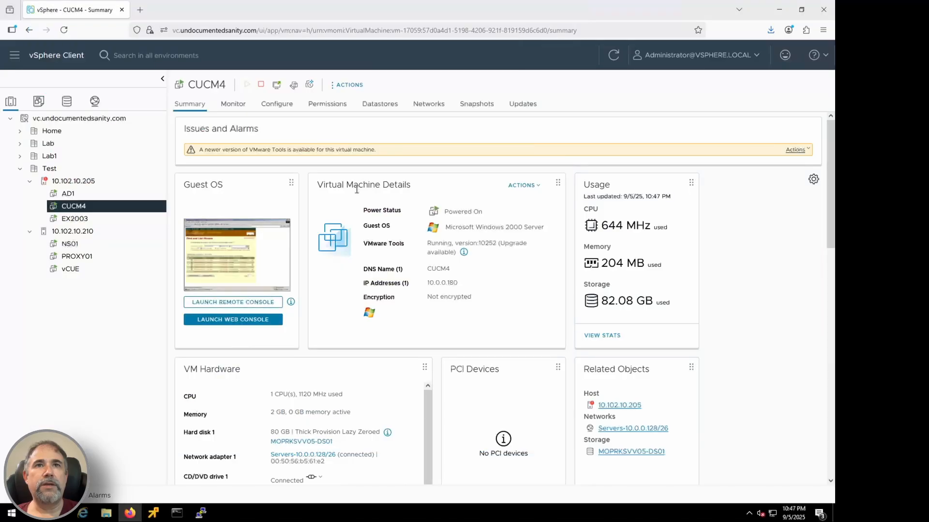
mouse_move(150, 515)
left_click(229, 463)
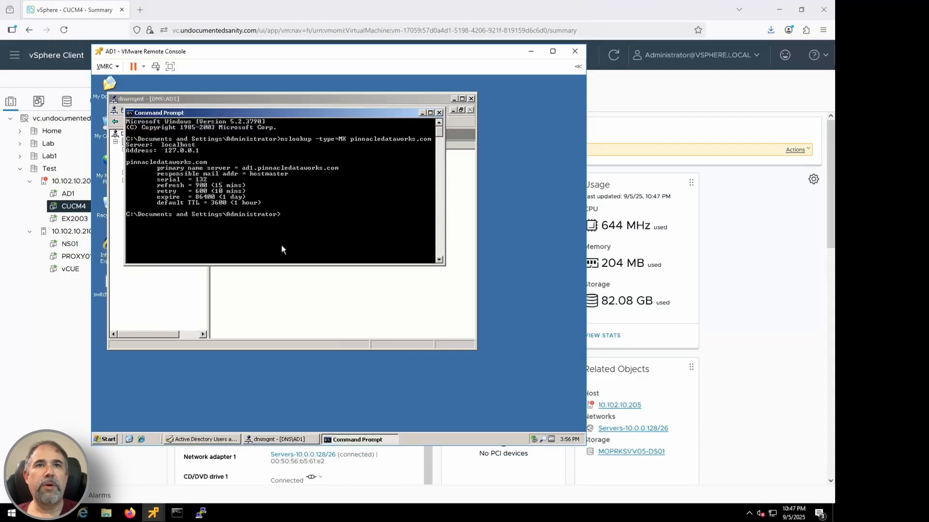
left_click(137, 455)
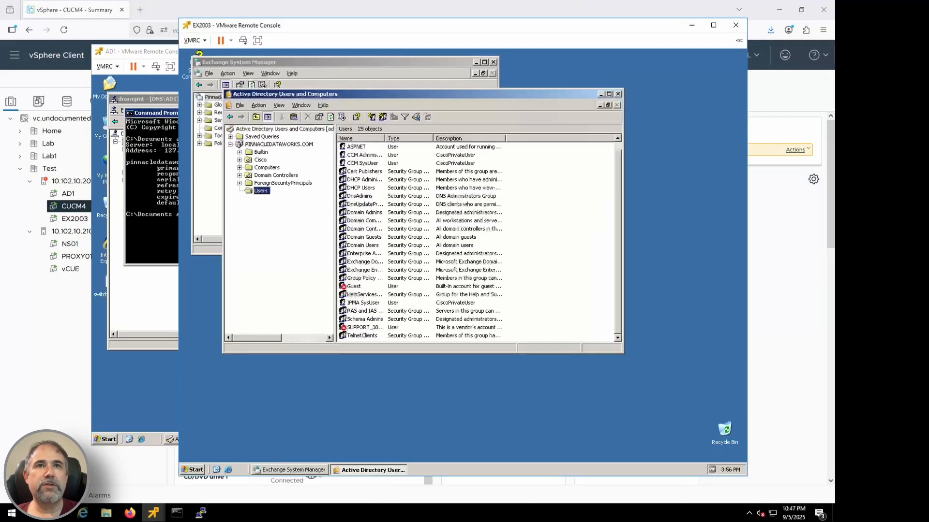
Step: Start a new user in the Users container of PINNACLEDATAWORKS.COM and fill in the first name, last name and user logon name
right_click(260, 191)
mouse_move(293, 219)
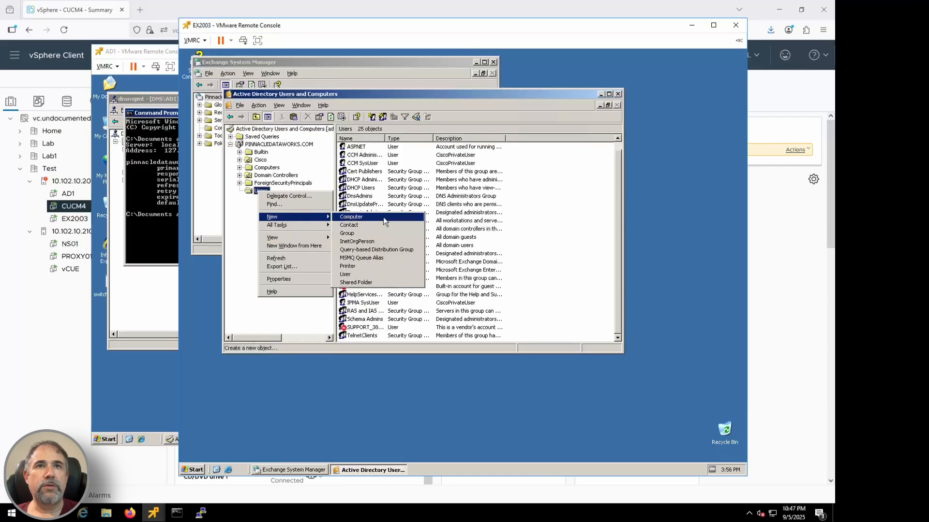
left_click(370, 275)
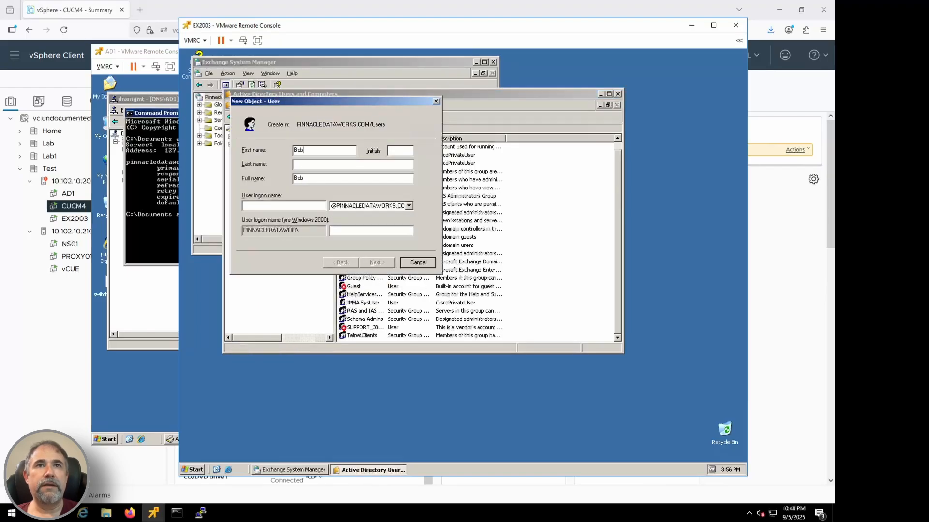
key("Tab")
key("Tab")
type("bob")
key("Tab")
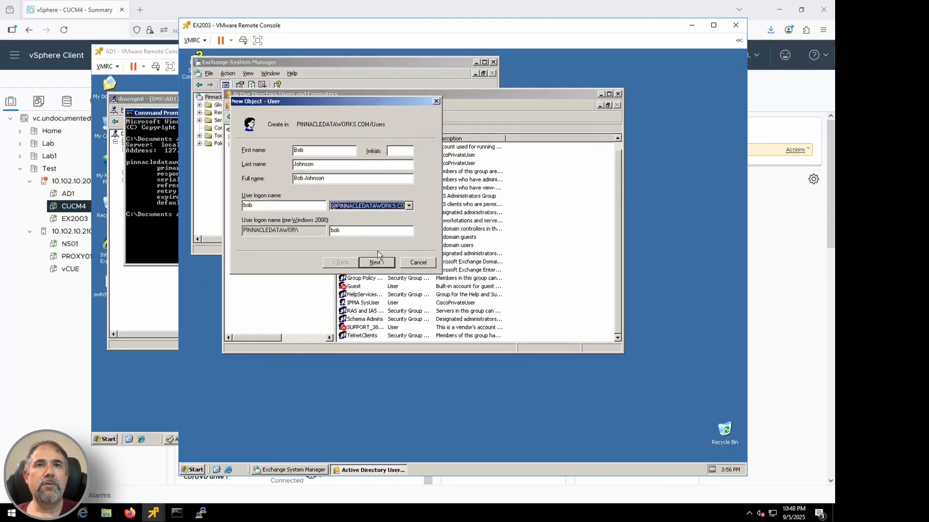
Step: Enter and confirm the new user's password, turn off the forced change at next logon, and set the password to never expire
left_click(380, 262)
type("P@ssw0rd")
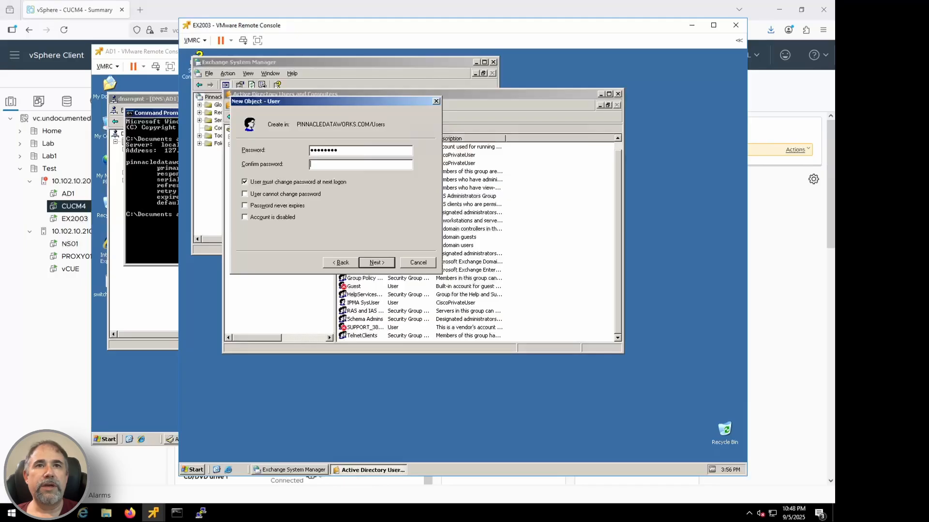
key("Tab")
type("P@ssw0rd")
key("Tab")
left_click(297, 182)
left_click(278, 206)
left_click(381, 263)
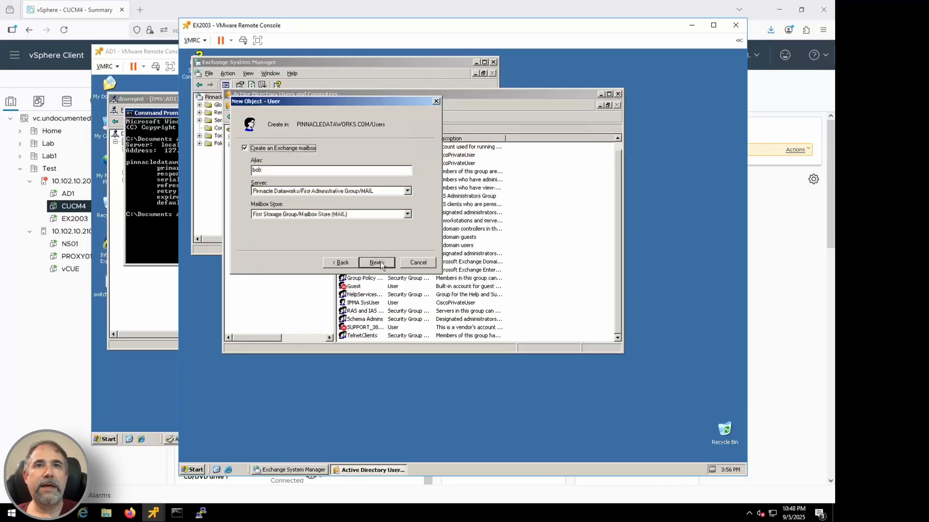
Step: Finish creating the user with an Exchange mailbox in First Storage Group/Mailbox Store (MAIL), and move the Active Directory Users and Computers window aside
left_click(380, 262)
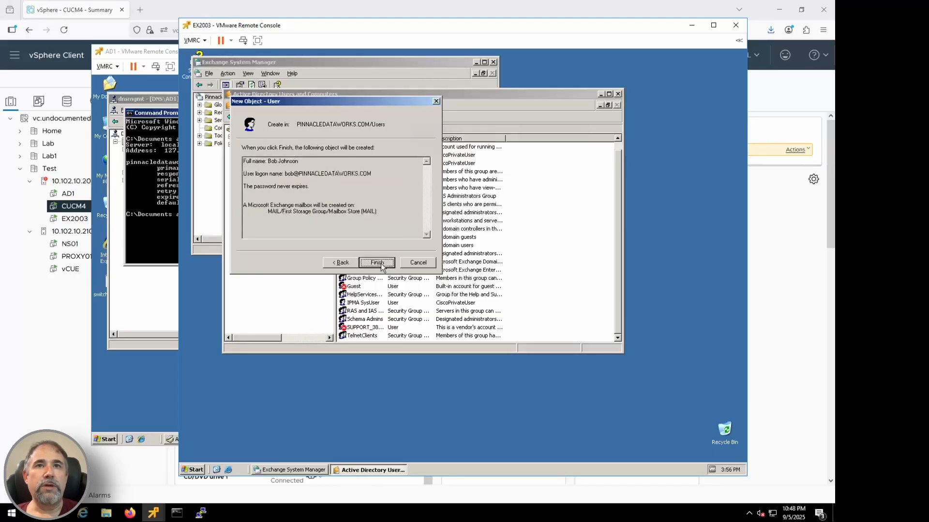
left_click(381, 263)
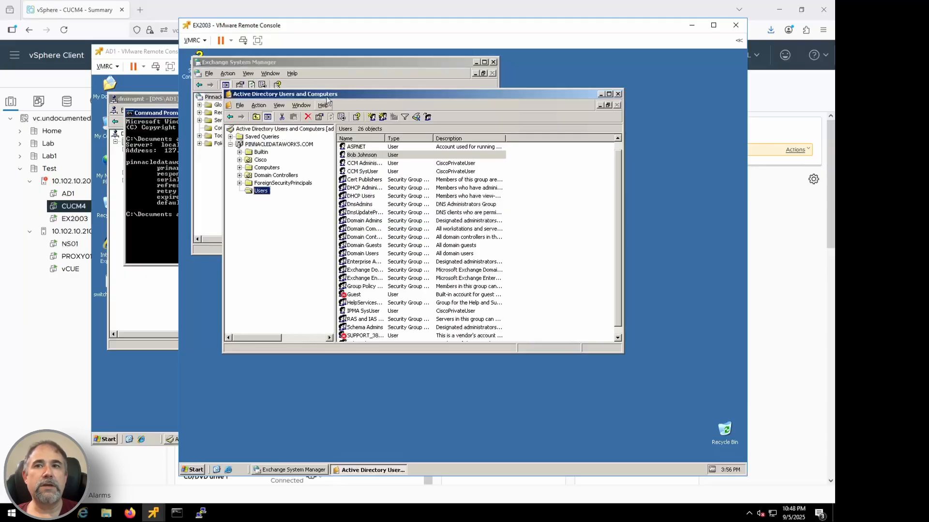
left_click_drag(324, 98, 413, 151)
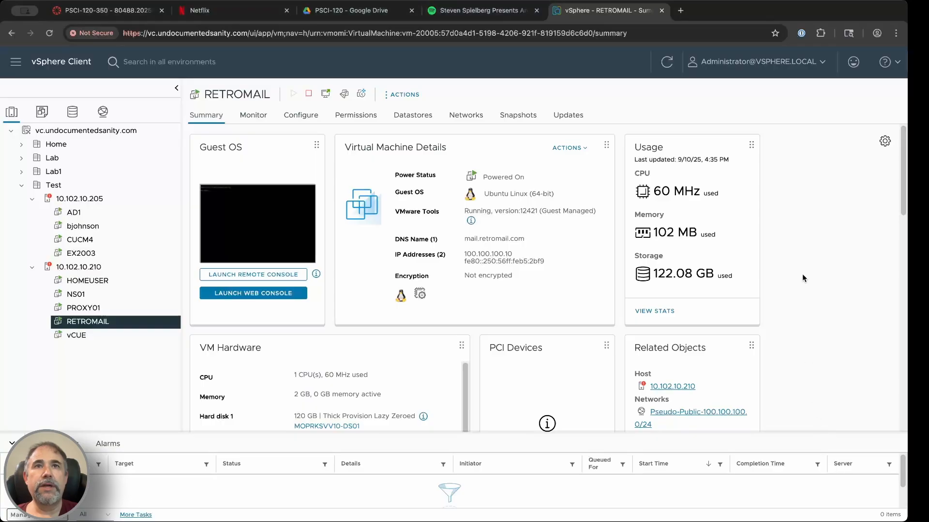
Step: Review the virtual hardware settings of the RETROMAIL virtual machine in the vSphere Client, including hard disk 1, and close them
left_click(410, 94)
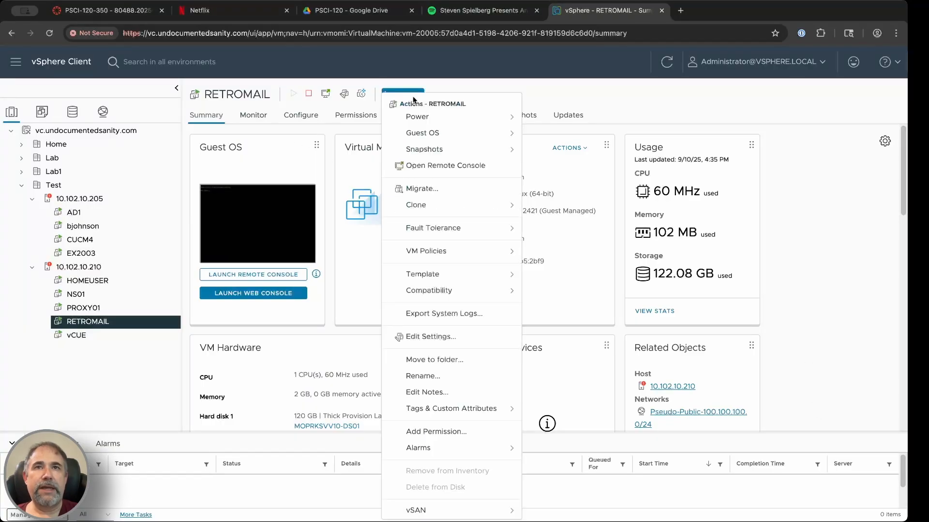
left_click(438, 337)
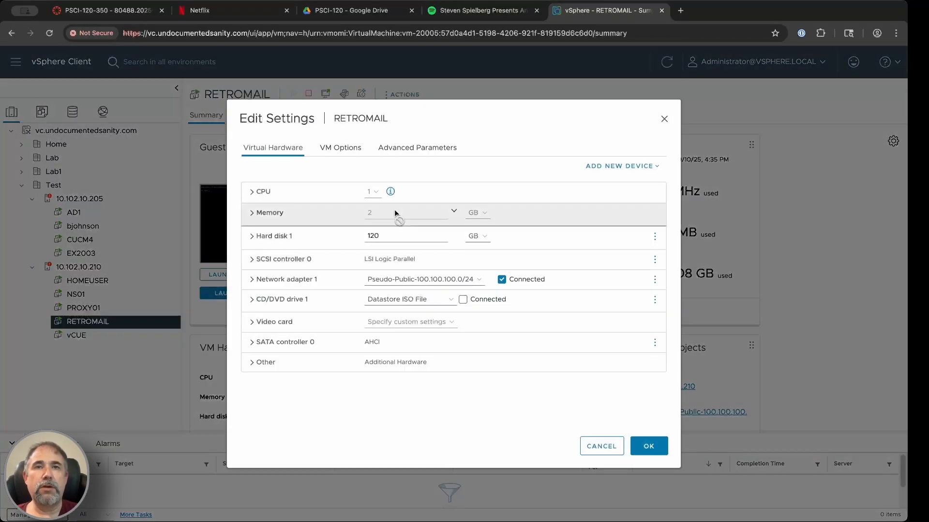
left_click(406, 234)
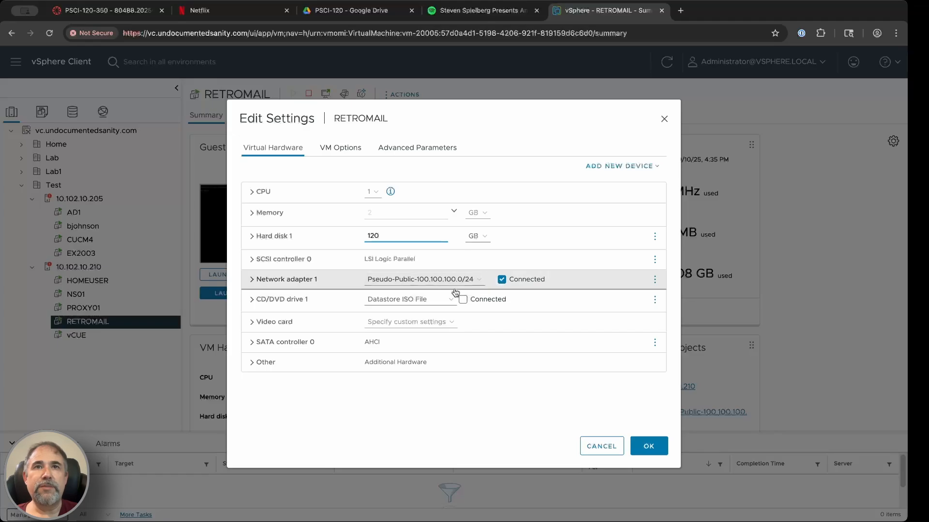
left_click(638, 448)
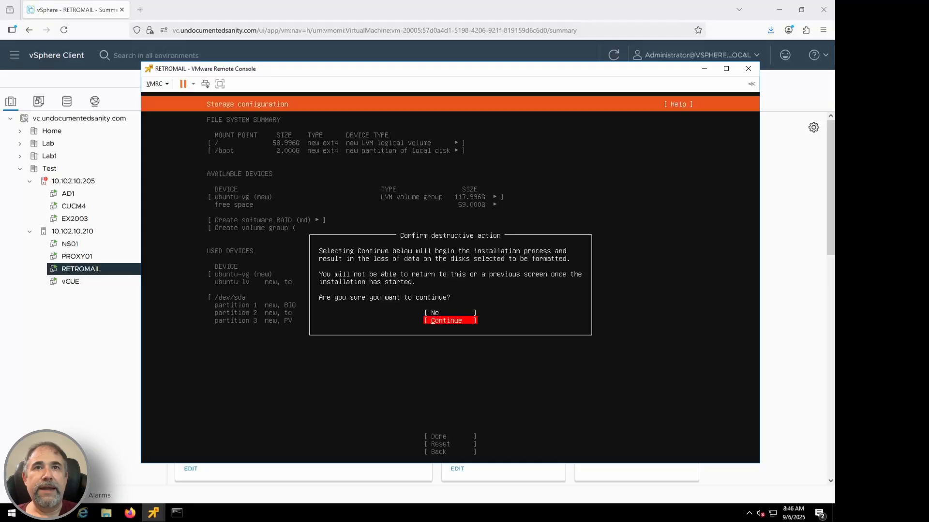
Step: Continue the Ubuntu installation on RETROMAIL without network and fill in the profile's name, server name, username, and password with confirmation
key("Return")
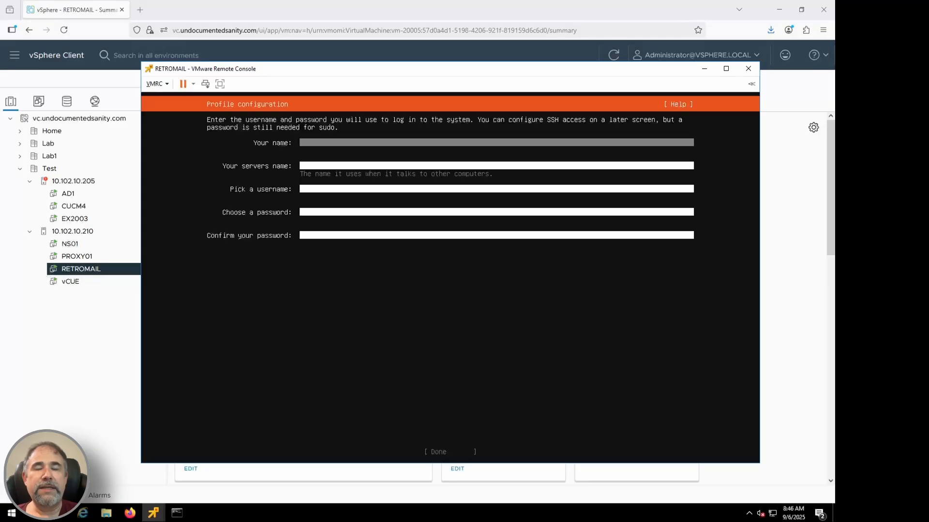
key("Tab")
key("Tab")
key("Tab")
key("Tab")
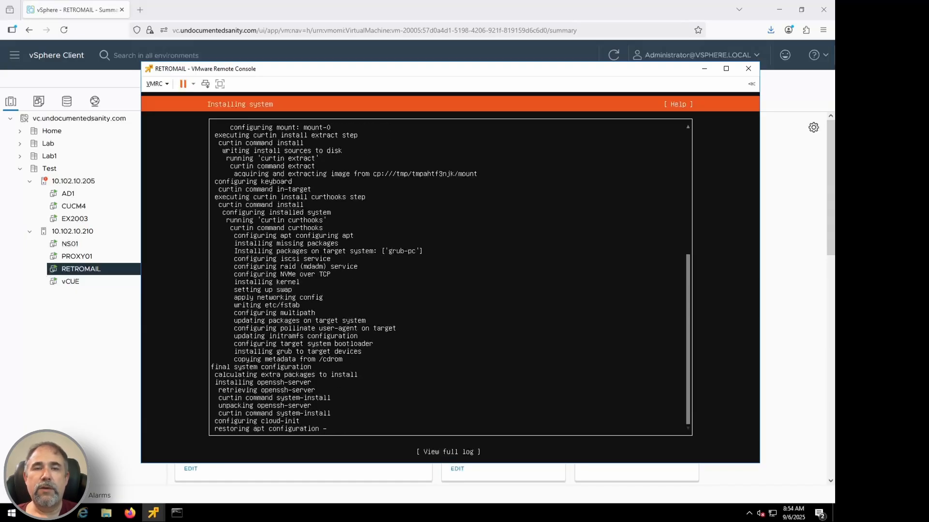
Step: Reboot RETROMAIL after the installation and log in with the account's username and password
key("Return")
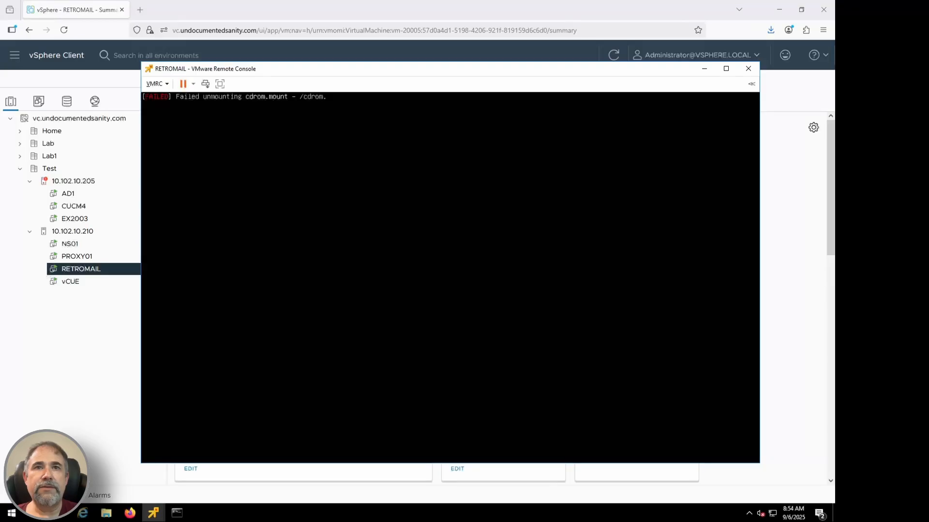
key("Return")
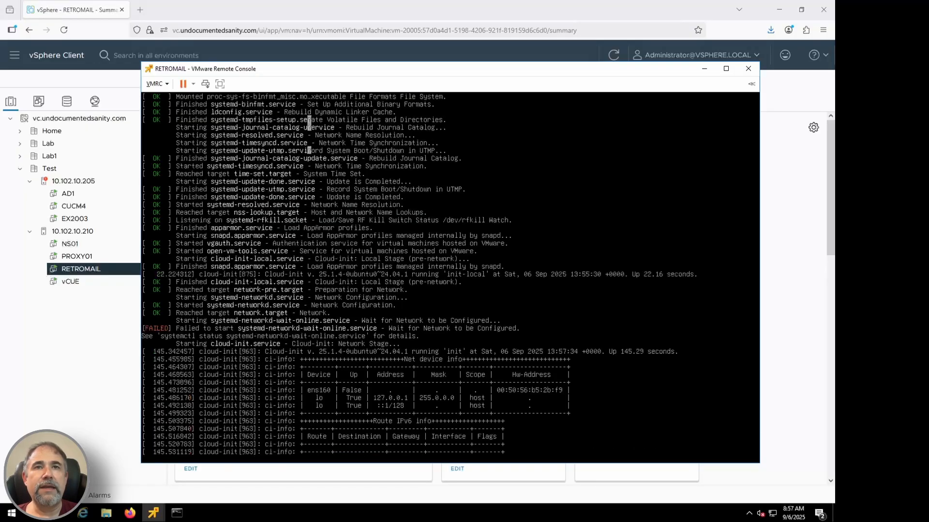
type("ajosh")
key("Return")
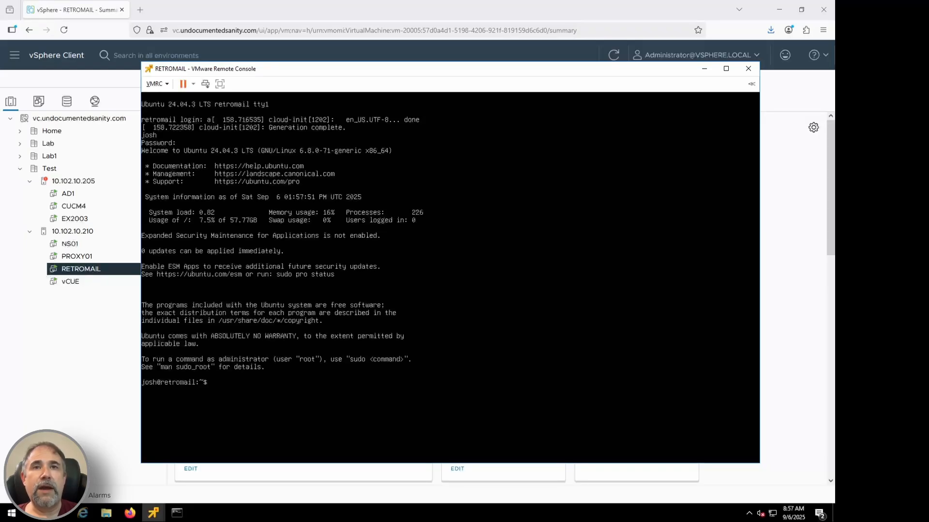
Step: Create /etc/netplan/50-cloud-init.yaml using vi with sudo and enter "nework:" as its first line
type("sudo vi")
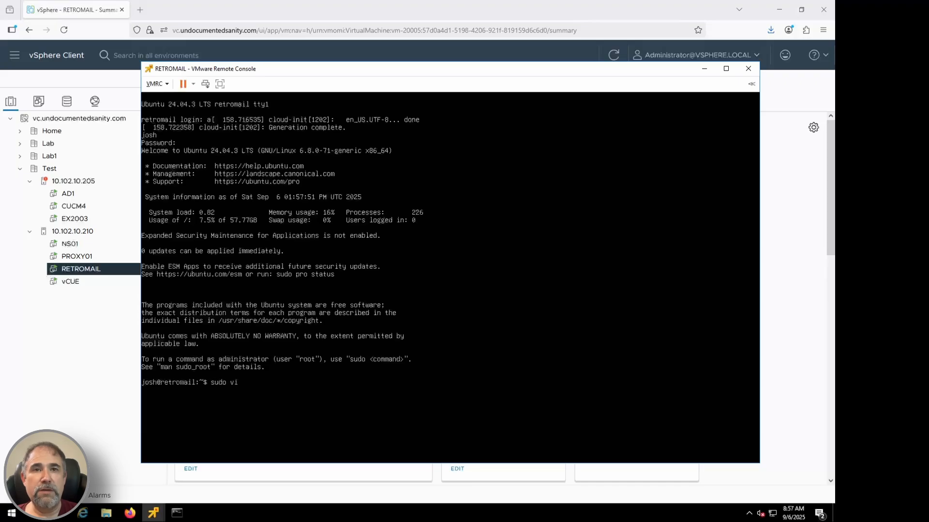
type(" /etc/netplan/50-")
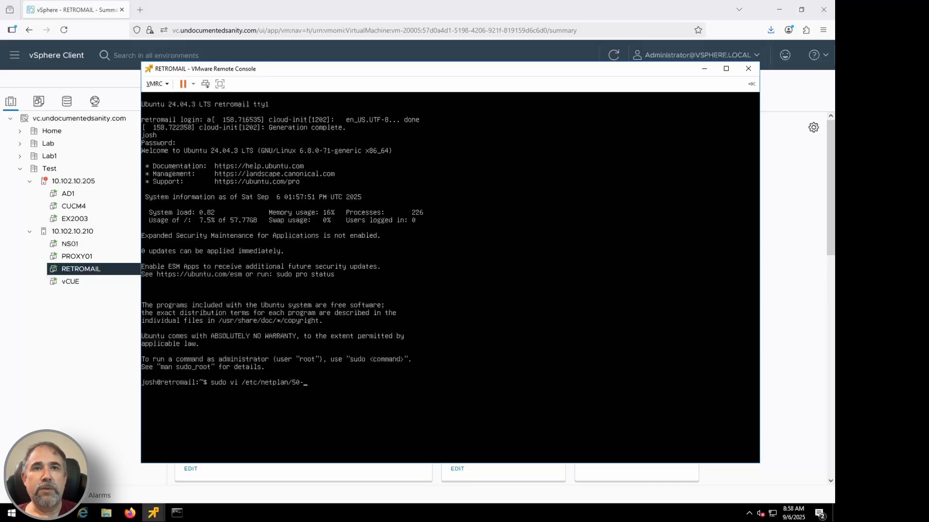
type("cloud-init.yaml")
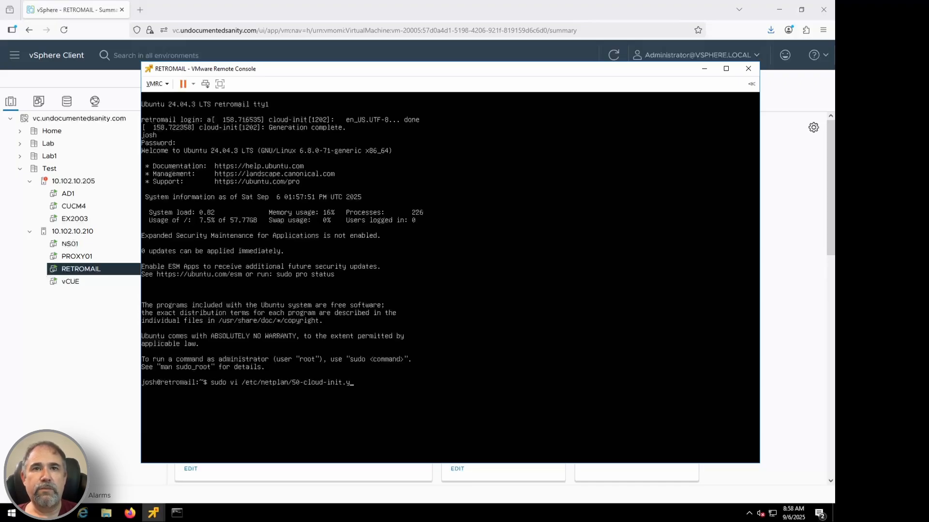
key("Return")
type("i")
type("nework:")
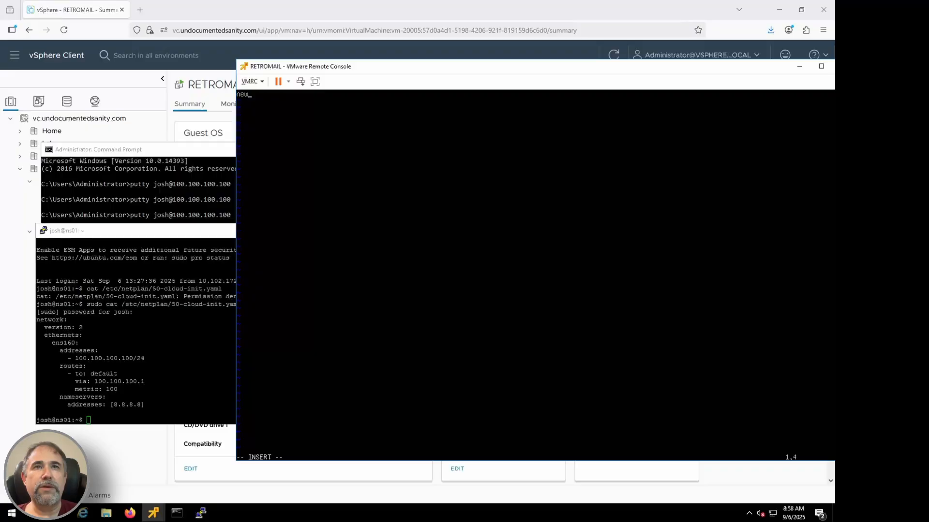
key("Return")
Step: Add version 2 and an ethernets section for ens160 with the address 100.100.100.10/24 to the netplan file
type("version: 2")
key("Return")
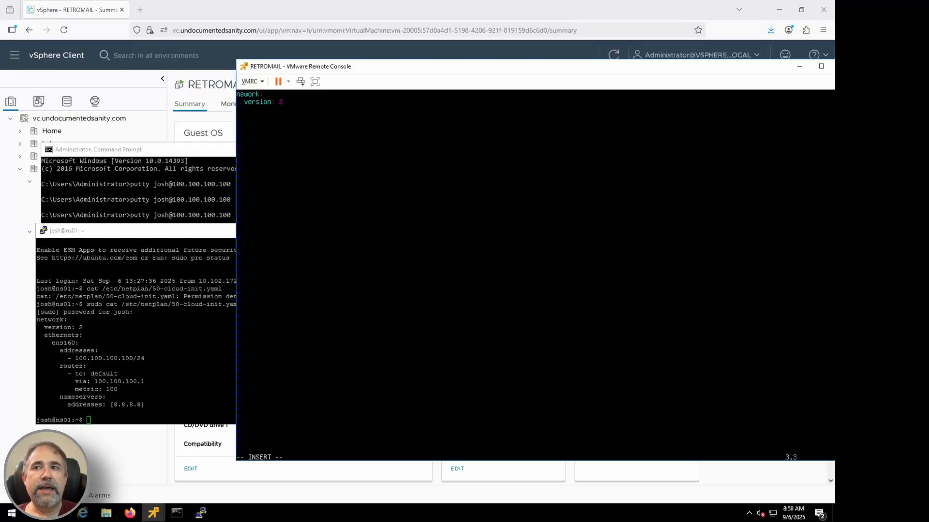
type("ethernets:")
key("Return")
type("ens")
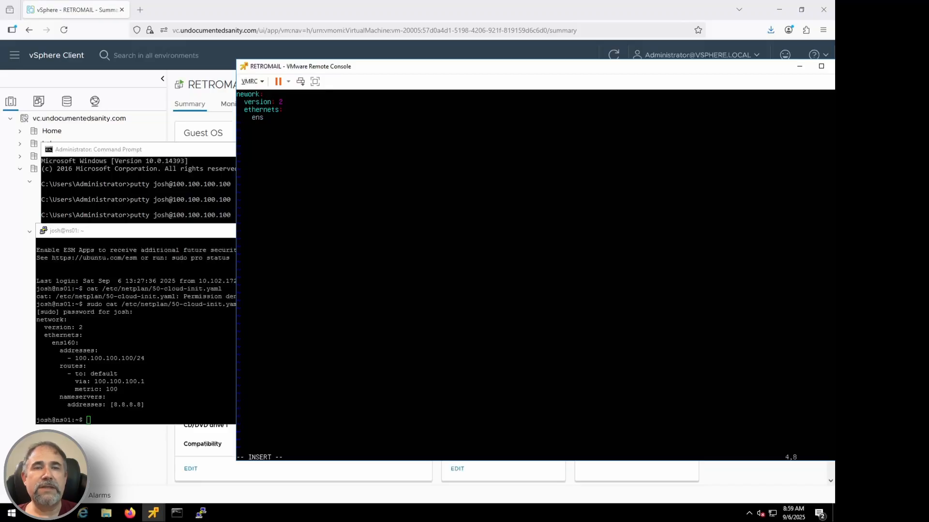
type("160:       address")
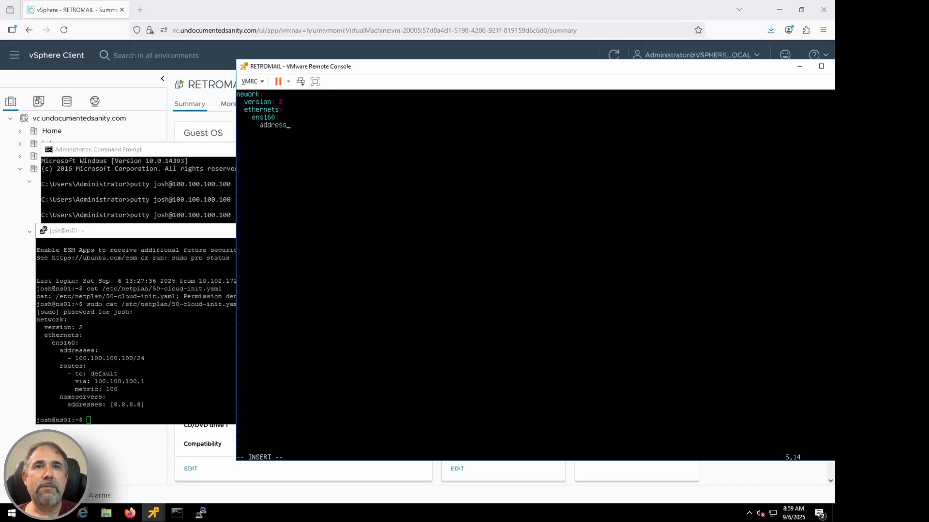
type("es:         - 100.100.100.10/24")
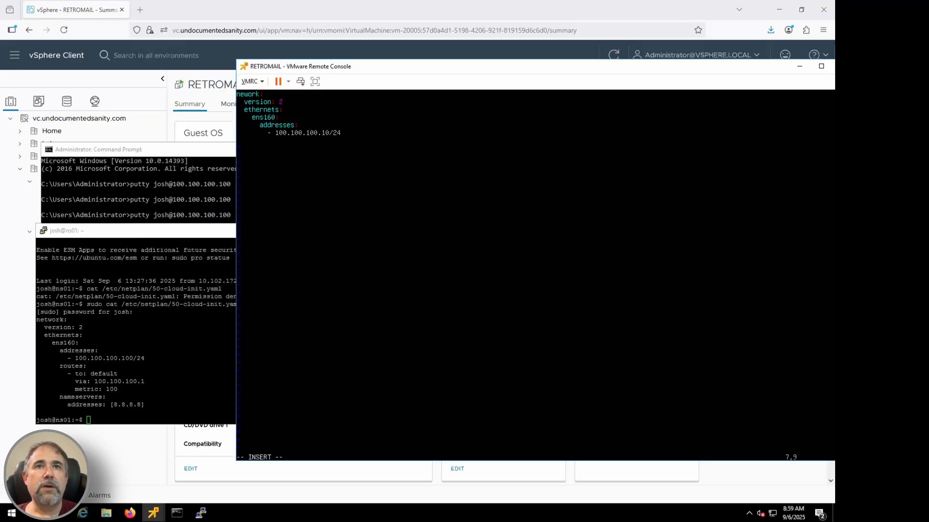
Step: Add a default route via 100.100.100.1 with metric 100 and nameserver [100.100.100.100], and save the netplan file and quit vi
key("BackSpace")
key("BackSpace")
type("routes:")
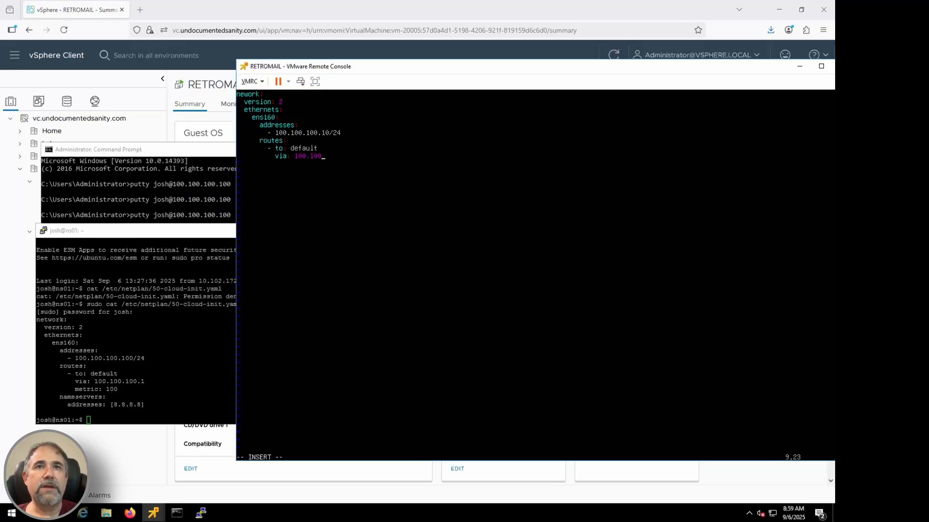
type(".100.1")
type("t")
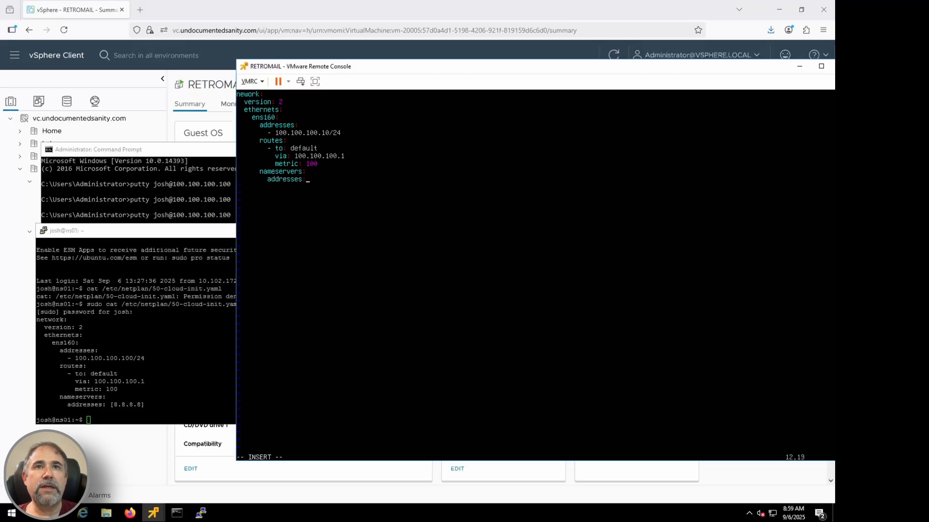
type("100.100.100.100]")
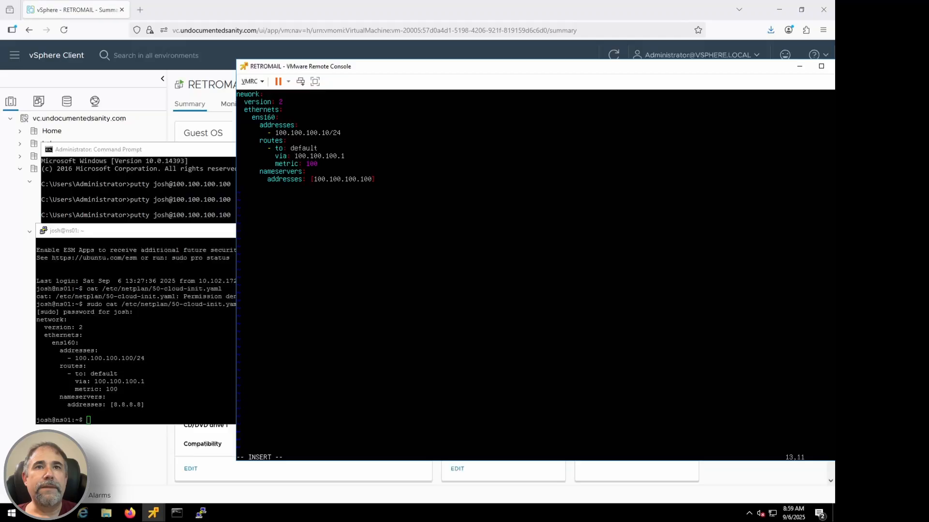
key("Escape")
type(":wq")
key("Return")
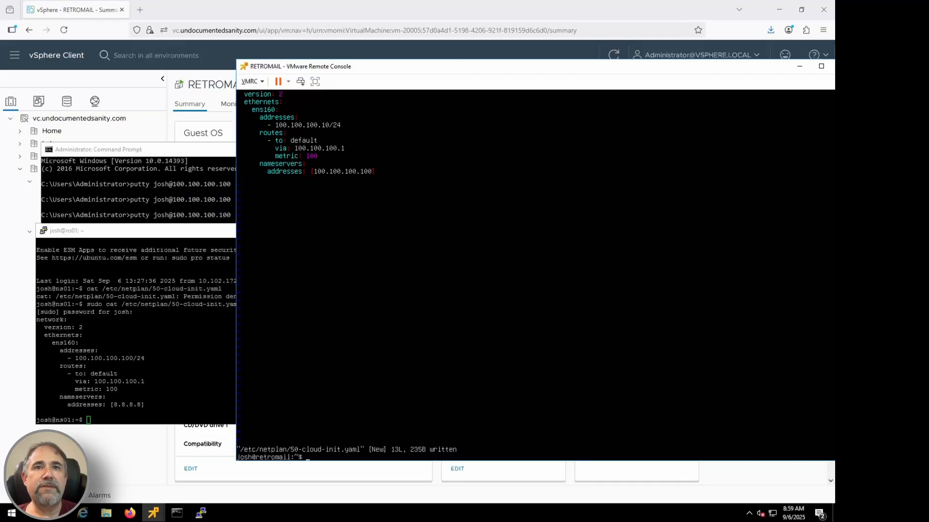
Step: Switch to the NS01 PuTTY session and search its command history for yaml
left_click(181, 338)
key("Return")
key("Return")
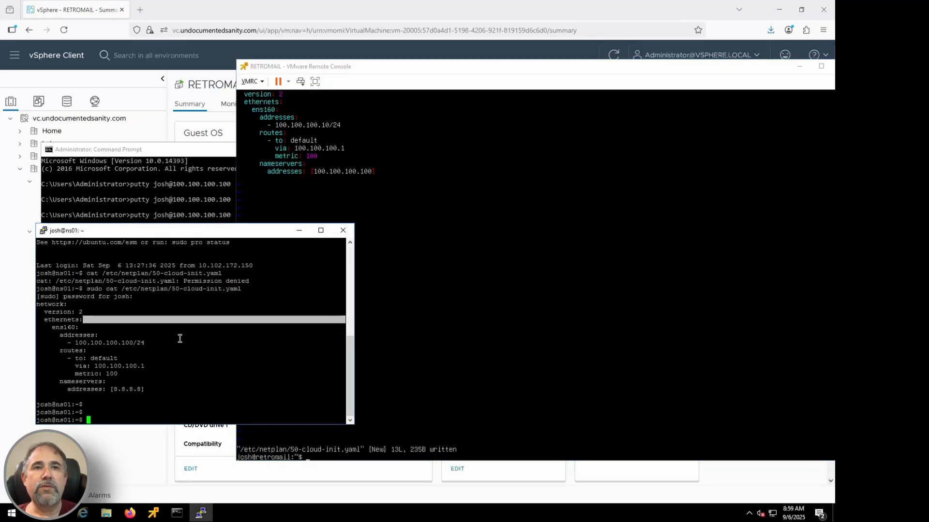
type("history | grep ")
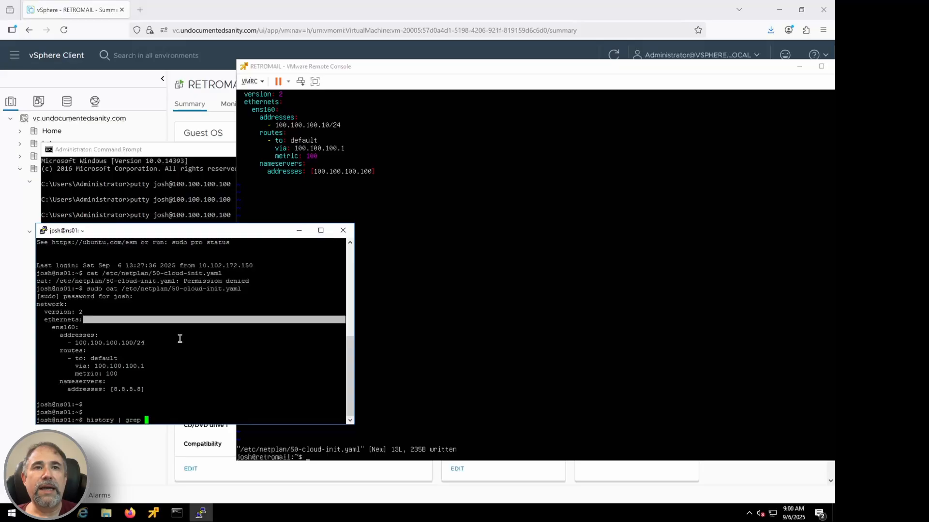
type("yaml")
key("Return")
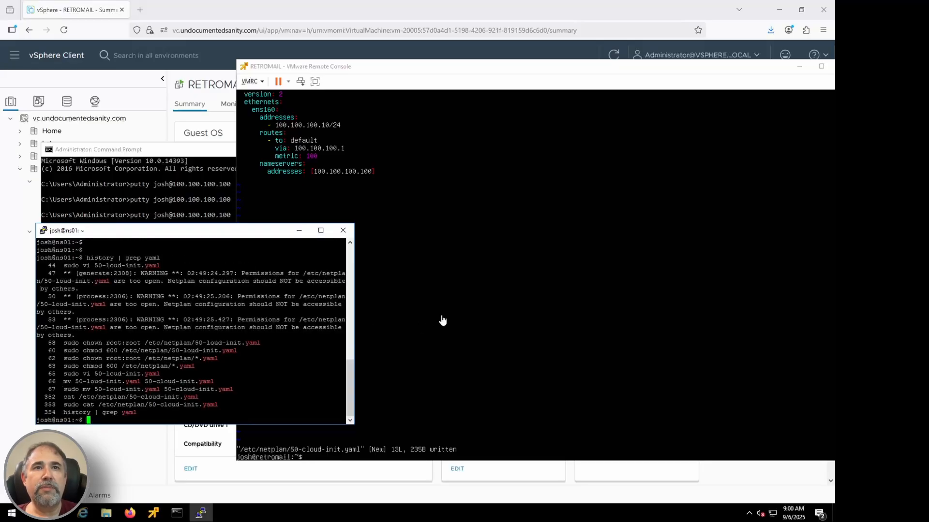
Step: Return to the RETROMAIL console and set the permissions of /etc/netplan/50-cloud-init.yaml to 600 with sudo chmod
left_click(442, 320)
left_click_drag(338, 68, 367, 67)
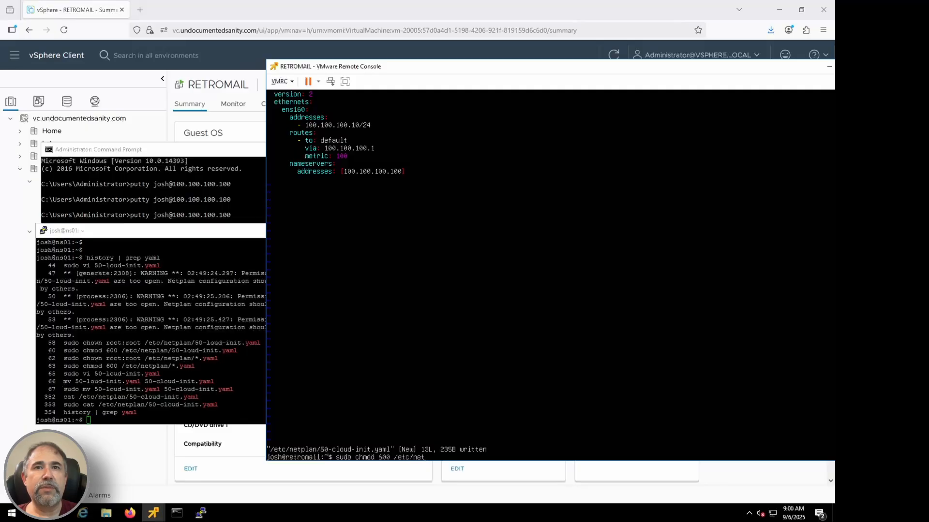
key("Tab")
key("Return")
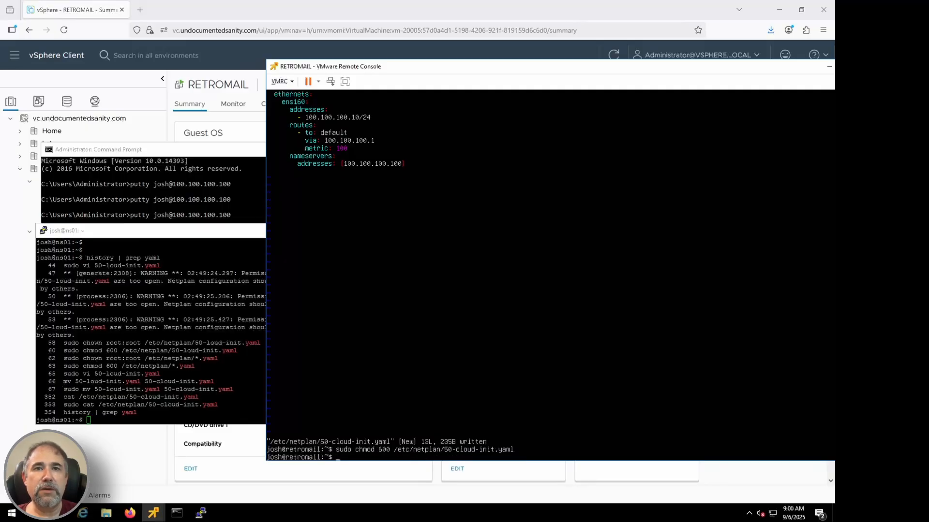
Step: Try to apply the netplan configuration with sudo and print the current working directory
type("sudo netplan apply")
key("Return")
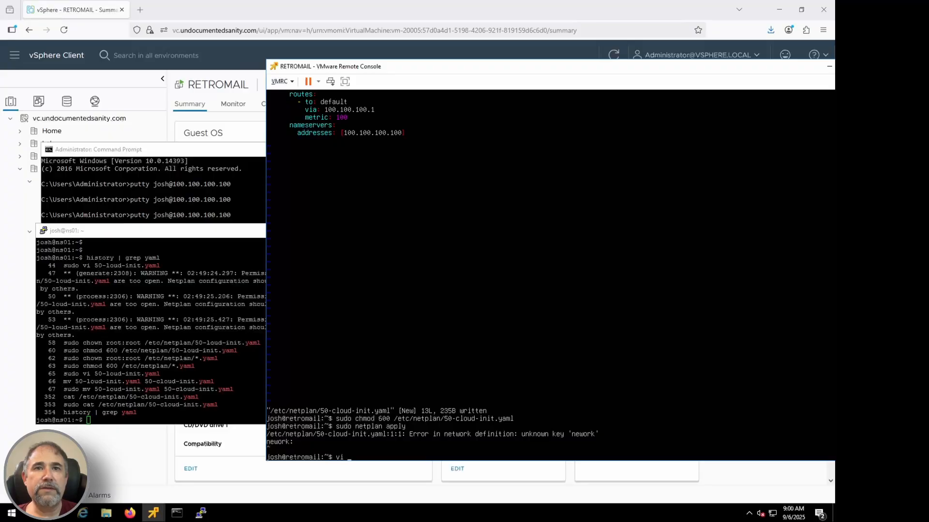
type("pwd")
key("Return")
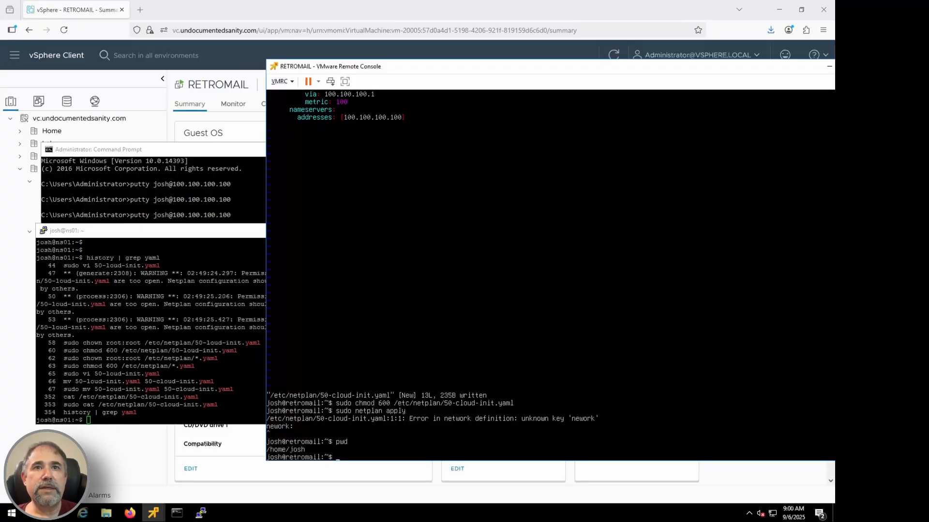
Step: Reopen /etc/netplan/50-cloud-init.yaml in vi, correct the top-level key to "network", and save and quit
key("Up")
key("Up")
key("Up")
key("Up")
key("Return")
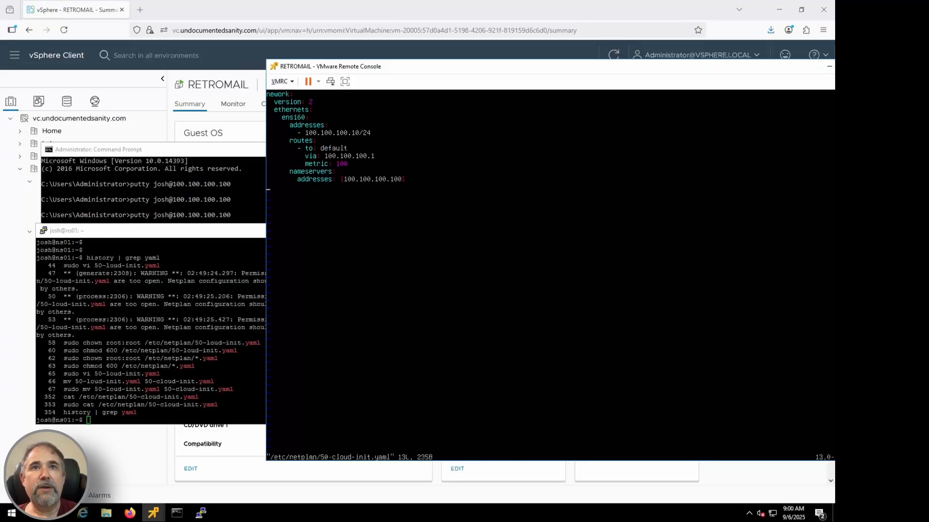
type("it")
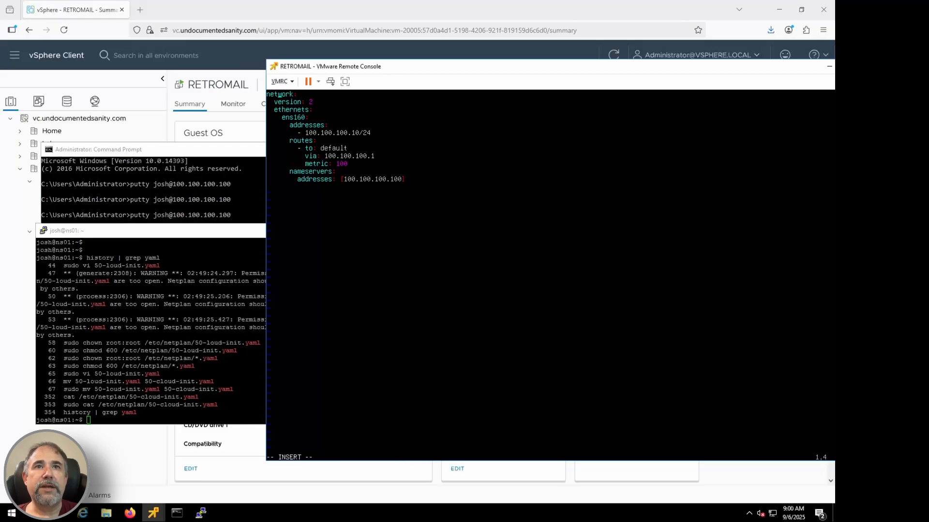
type("wq")
key("Return")
Step: Apply the corrected netplan configuration on RETROMAIL by rerunning sudo netplan apply
key("Up")
key("Up")
key("Return")
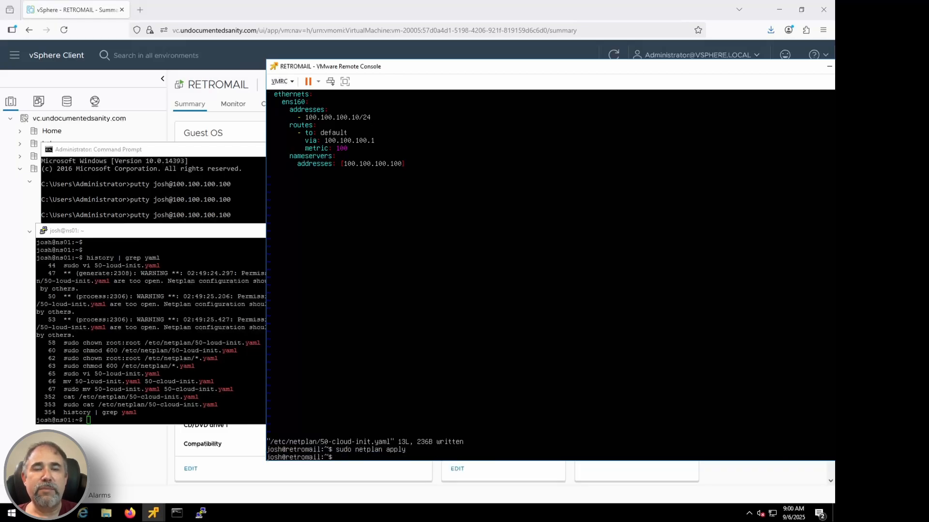
Step: Ping the gateway 100.100.100.1 from the RETROMAIL console and stop the ping after a couple of replies
key("Return")
key("Return")
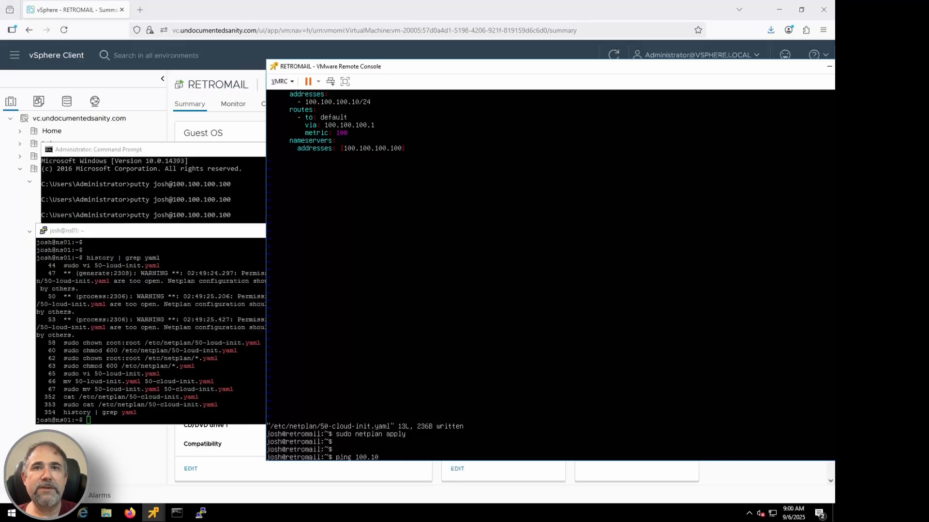
key("Return")
key("ctrl+c")
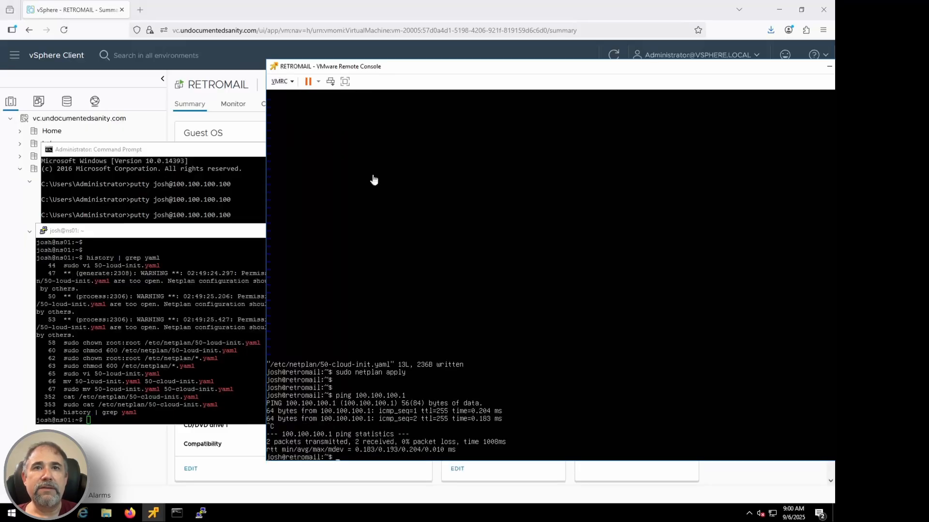
Step: Close the RETROMAIL remote console window and end the SSH session on ns01
left_click_drag(419, 69, 352, 65)
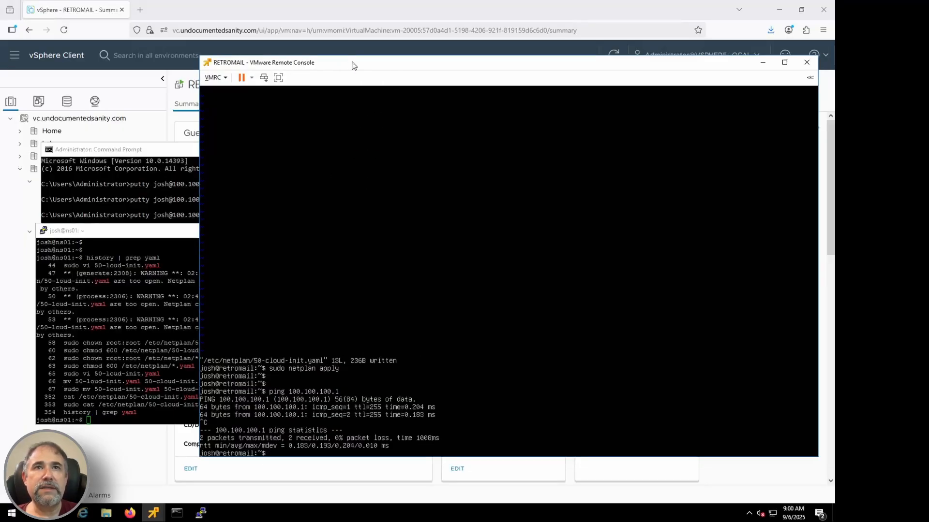
left_click(807, 62)
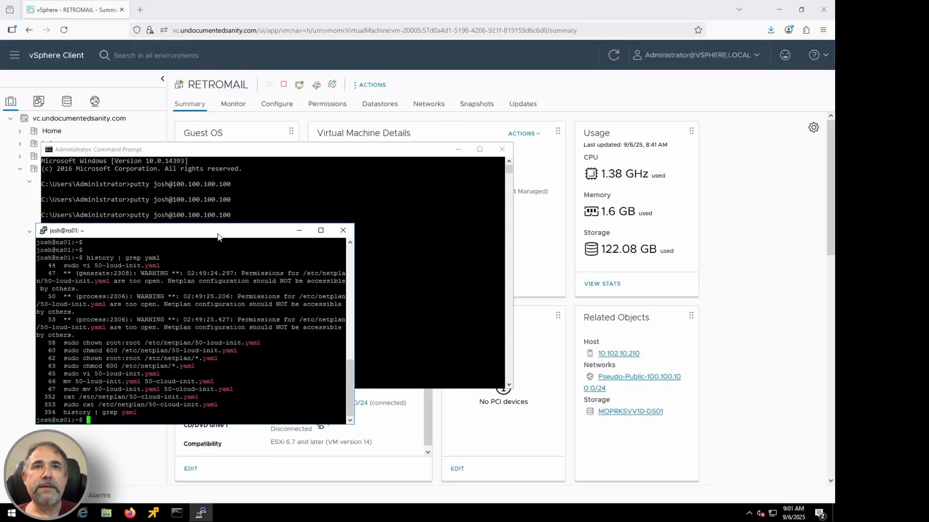
key("Return")
Step: From the Command Prompt, open a PuTTY session to 100.100.100.10 with the same username, through to the password prompt
key("Up")
key("BackSpace")
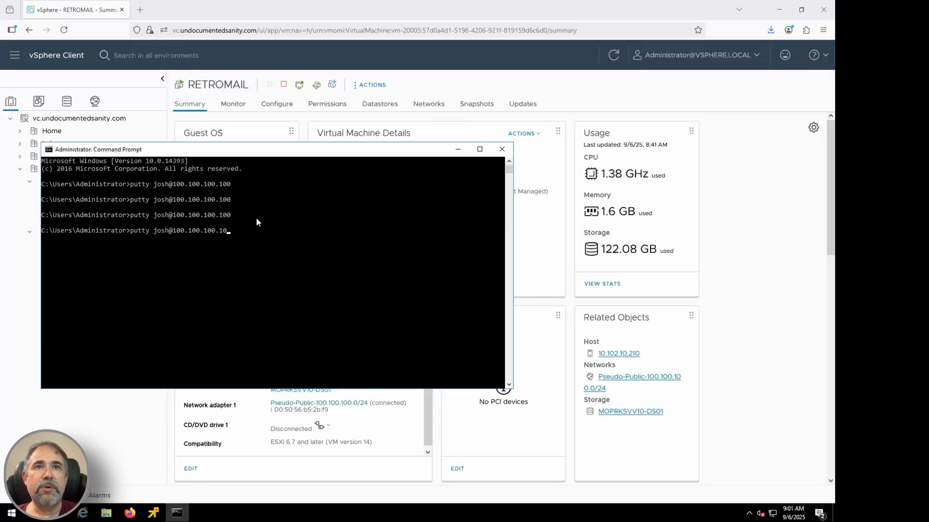
key("Return")
left_click(353, 324)
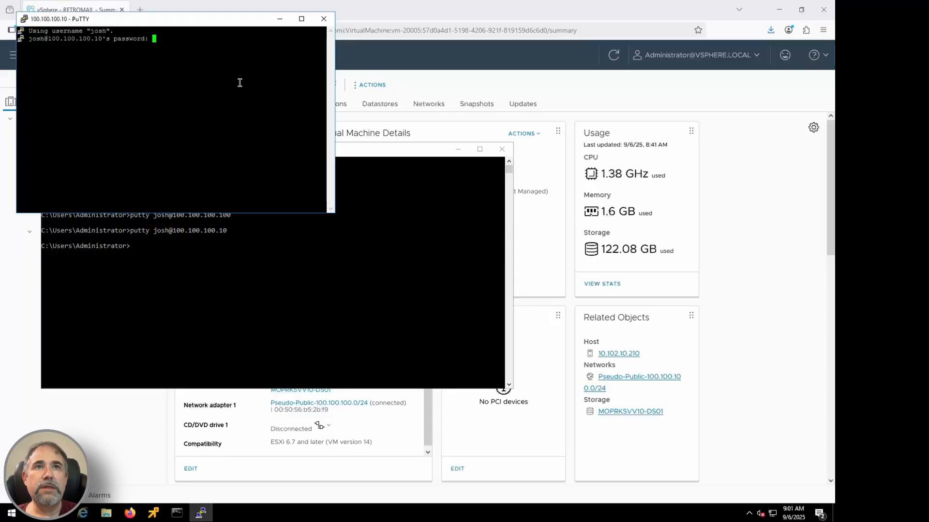
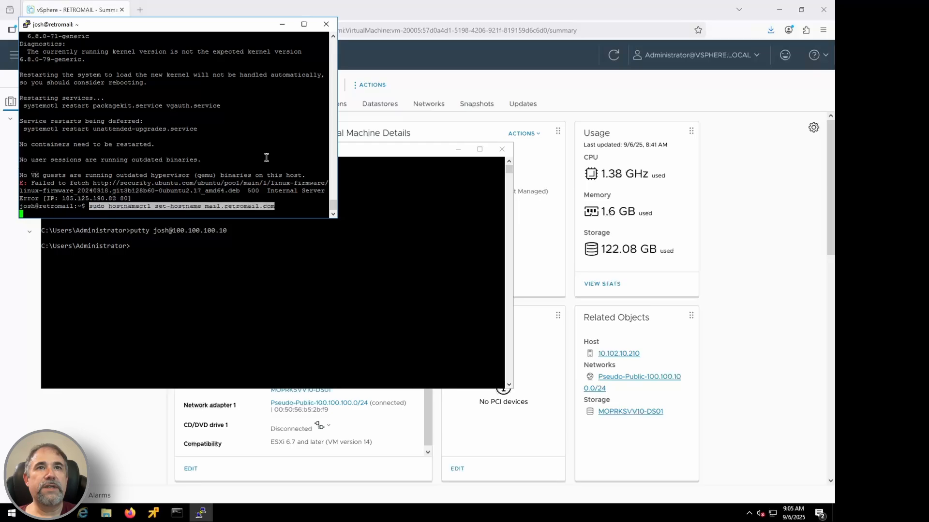
Step: Set the server's hostname to mail.retromail.com and install Postfix and Dovecot, completing the Postfix configuration prompts
key("Return")
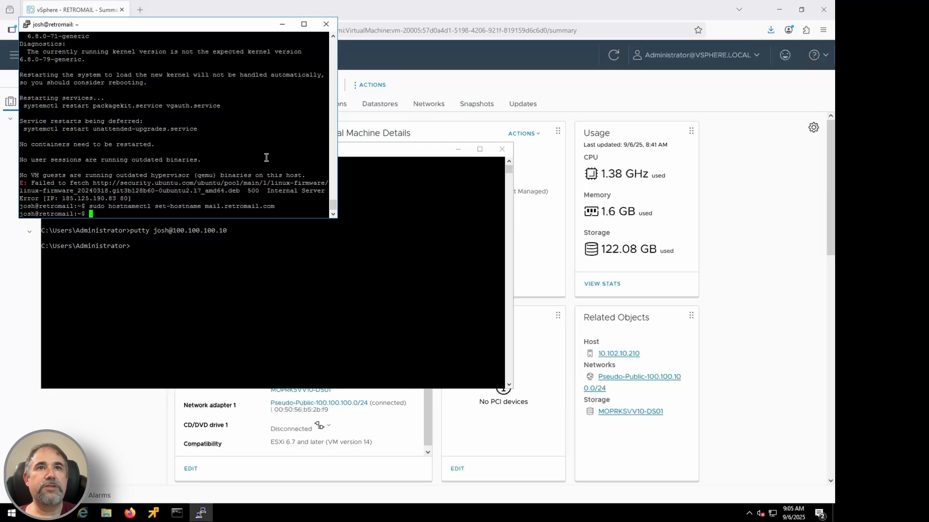
right_click(225, 155)
key("Return")
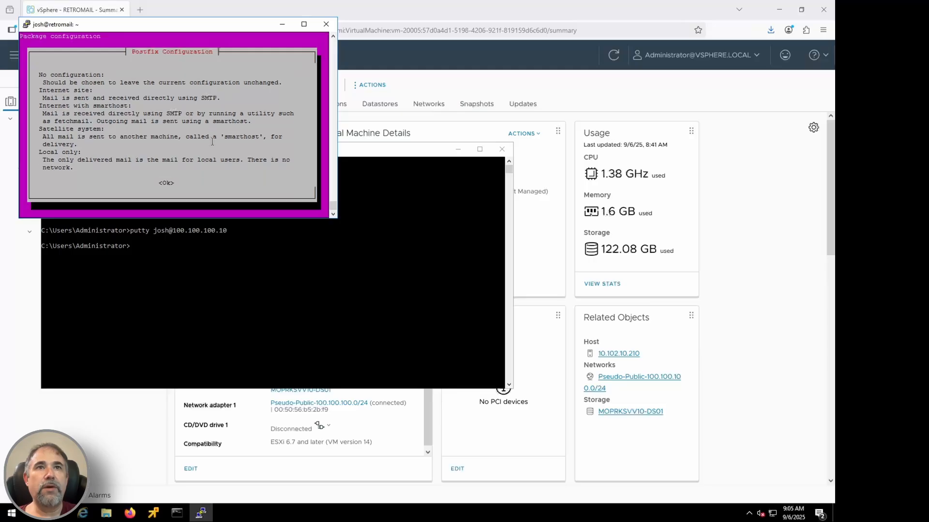
key("Return")
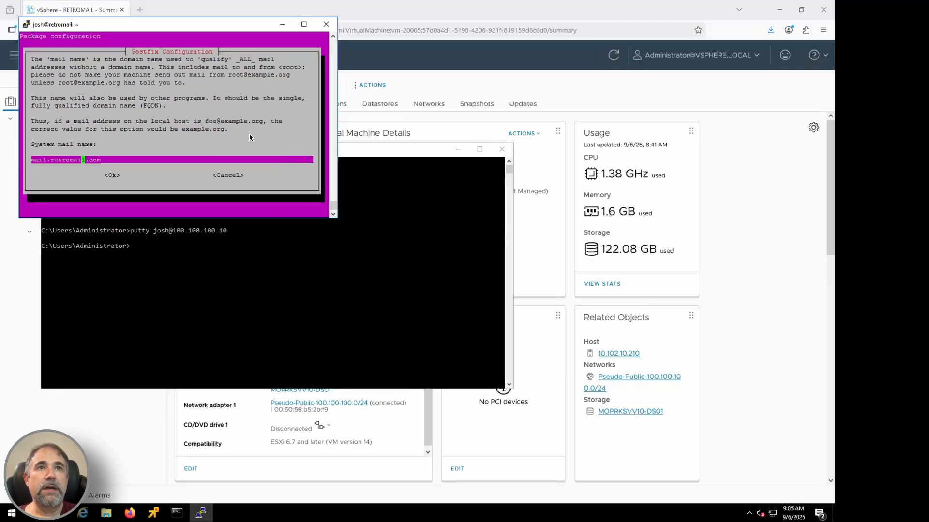
key("Return")
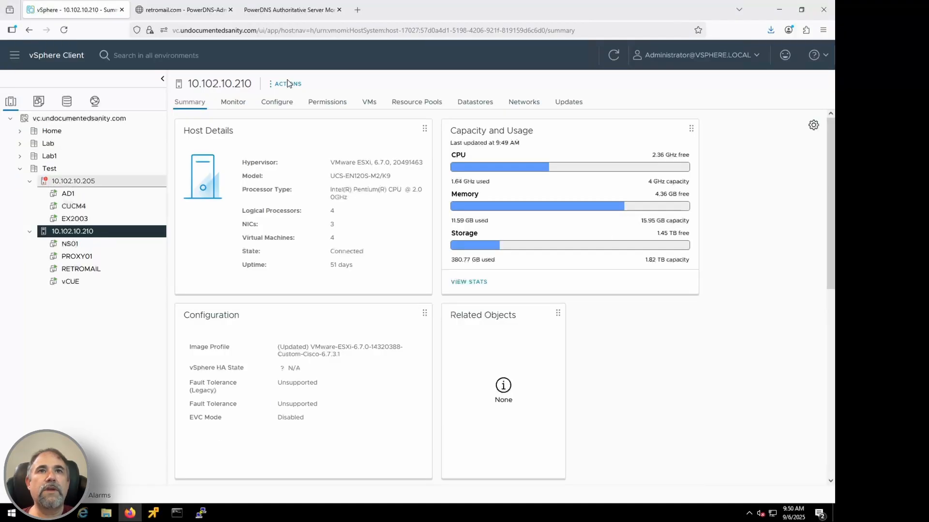
Step: Start creating a VM named HOMEUSER on host 10.102.10.210 in the Test datacenter, stored on MOPRKSVV10-DS01
left_click(286, 83)
left_click(321, 95)
left_click(666, 425)
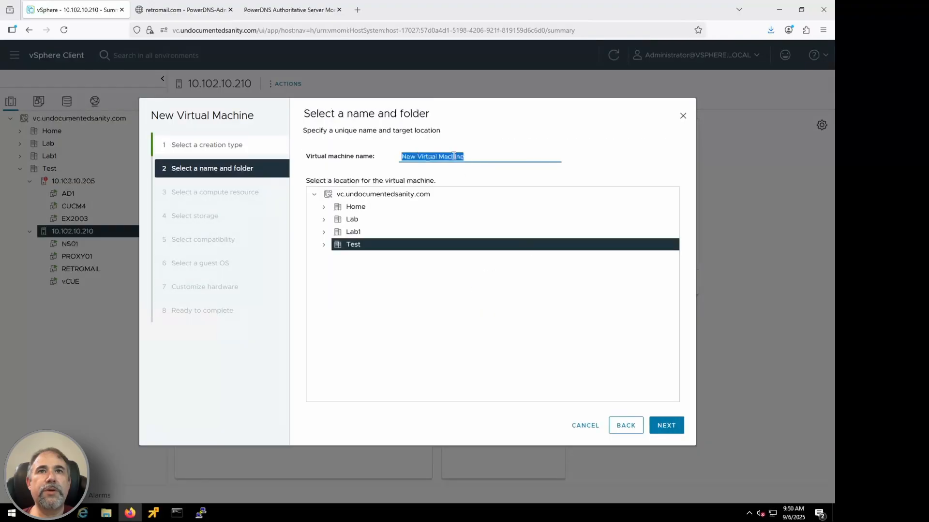
type("ROUNDCUBE")
left_click(663, 425)
left_click(666, 425)
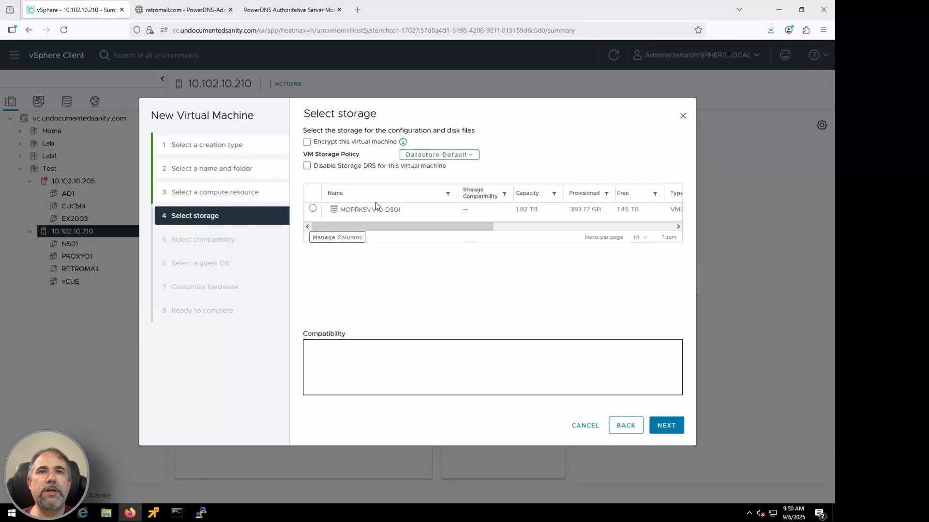
left_click(312, 209)
left_click(670, 428)
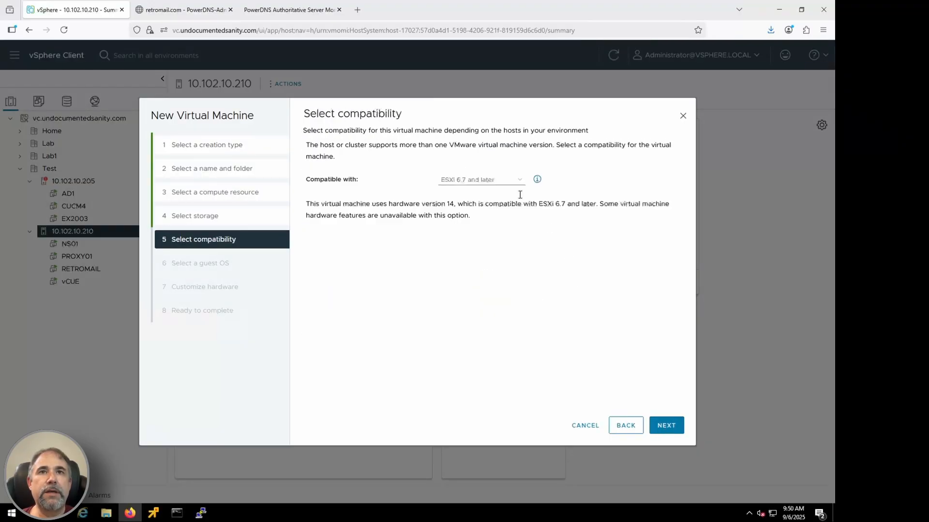
Step: Accept ESXi 6.7 and later compatibility and set the guest OS to Linux, Ubuntu Linux (64-bit)
left_click(672, 429)
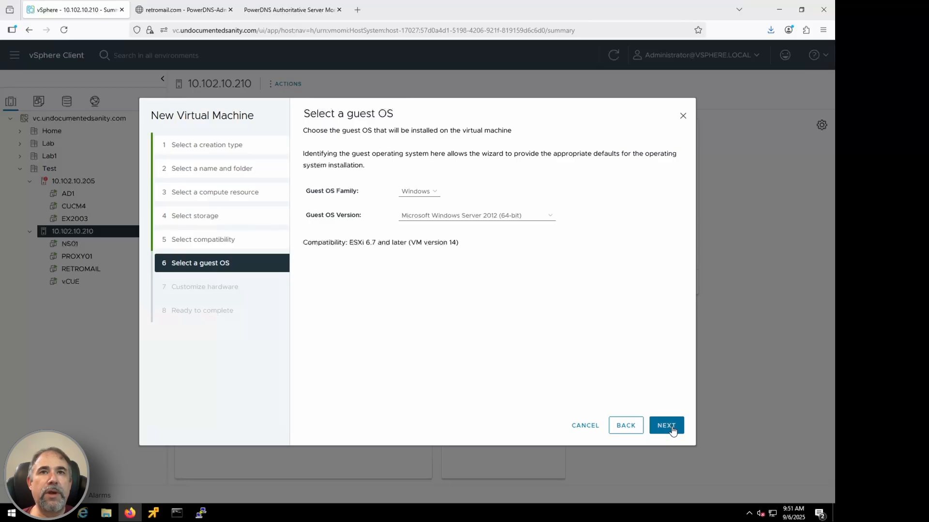
left_click(419, 191)
left_click(422, 206)
left_click(457, 215)
scroll(476, 352, "down", 5)
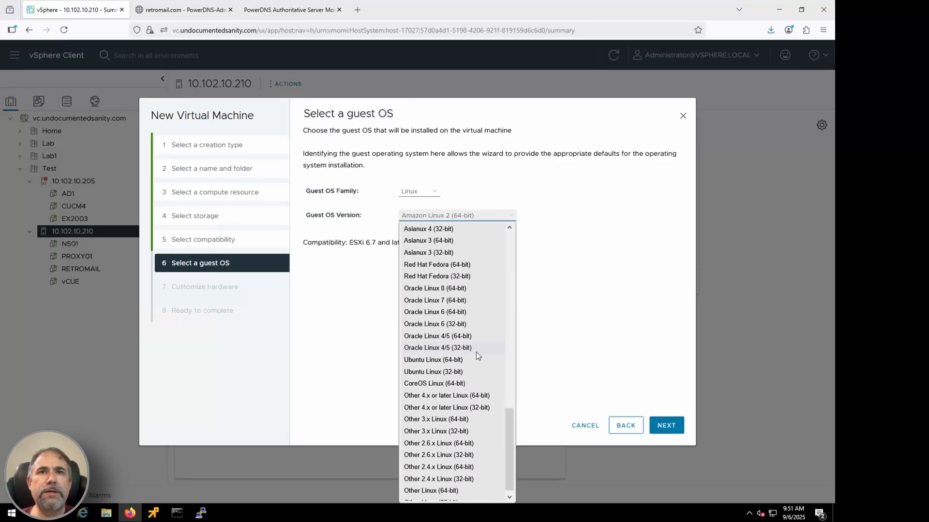
left_click(444, 362)
left_click(667, 426)
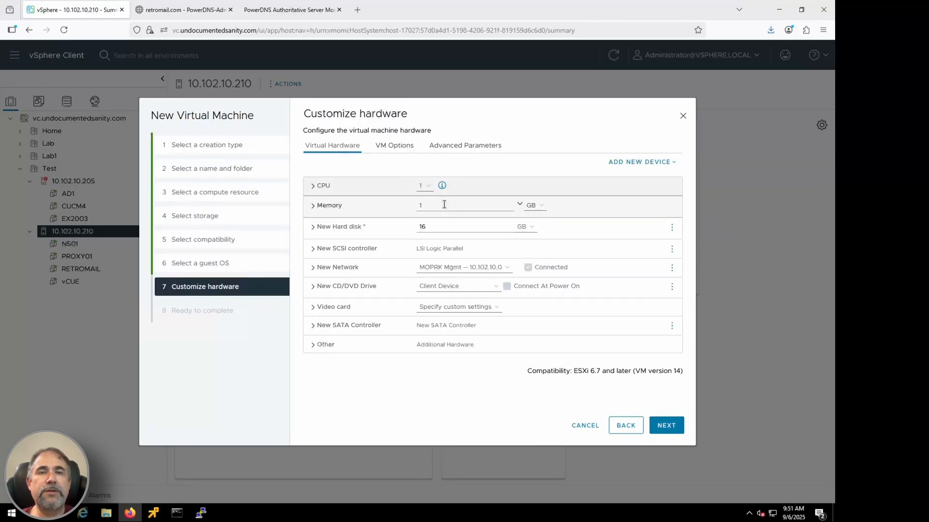
Step: Give the VM 2 GB of memory, an 80 GB disk and the Pseudo-Public-100.100.100.0/24 network, and power it on
double_click(442, 206)
type("2")
double_click(437, 226)
type("80")
left_click(461, 268)
left_click(461, 289)
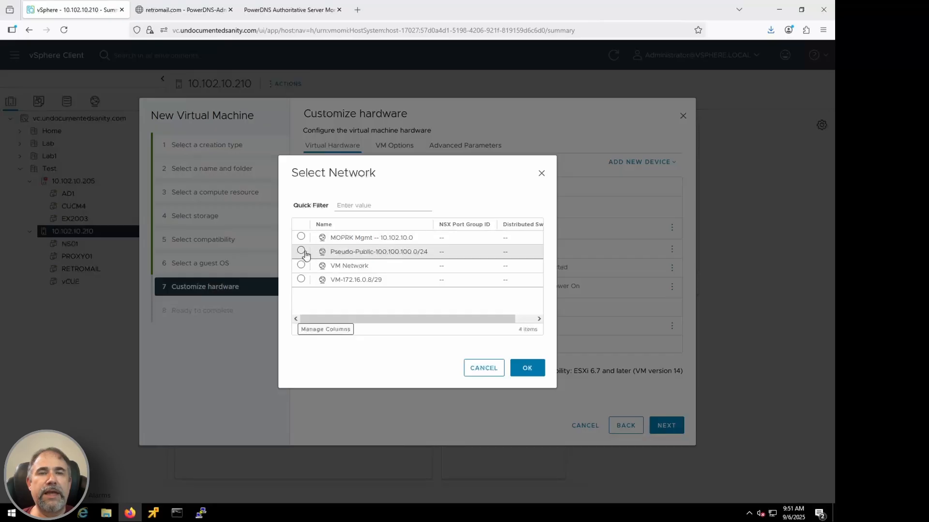
left_click(305, 251)
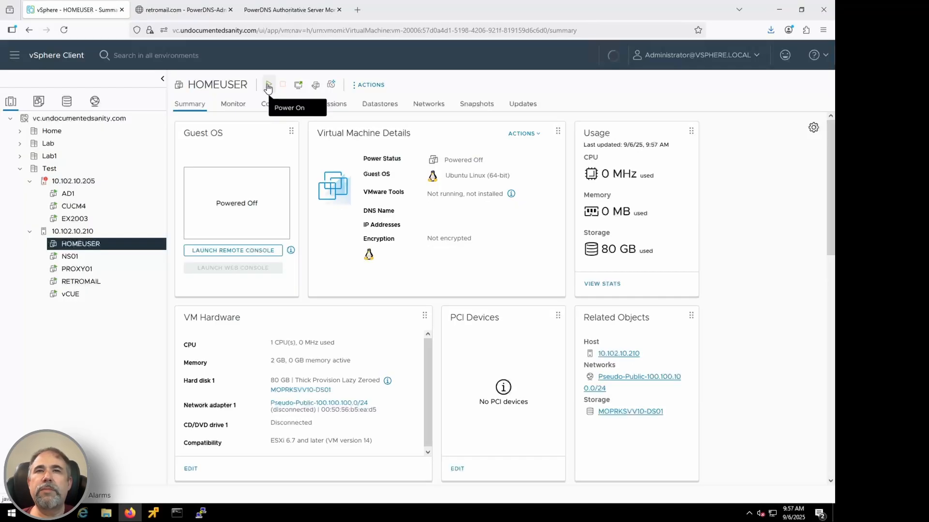
left_click(269, 87)
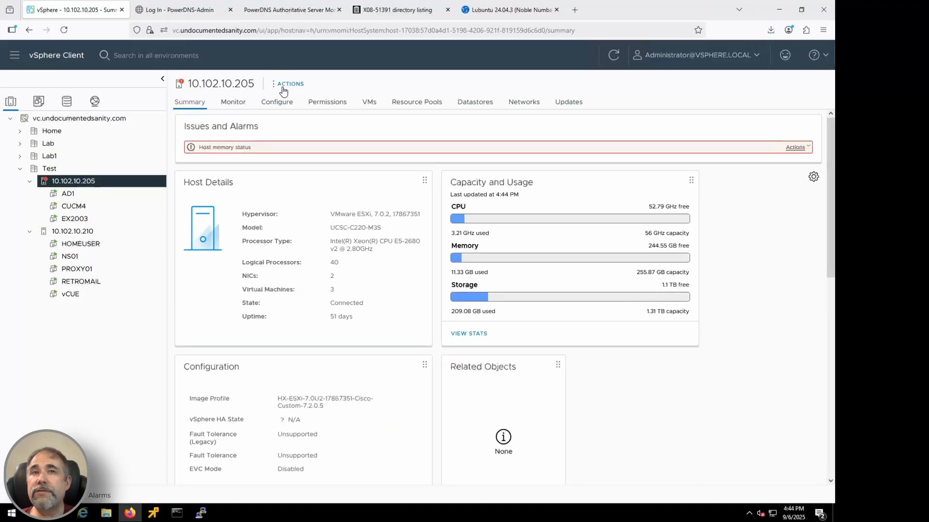
Step: Start creating a VM named with the user's login name on host 10.102.10.205 in Test, stored on MOPRKSVV05-DS01
left_click(291, 83)
left_click(302, 100)
left_click(666, 425)
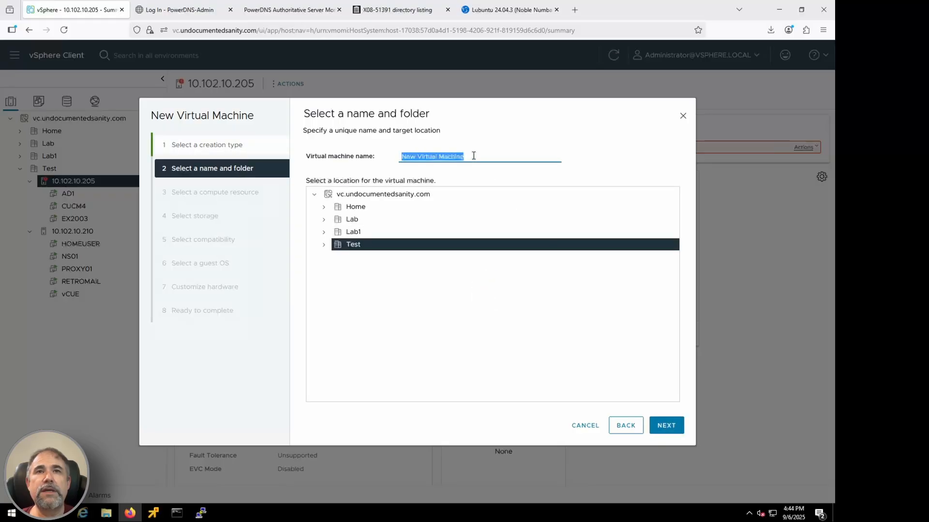
left_click(666, 425)
left_click(666, 425)
left_click(313, 208)
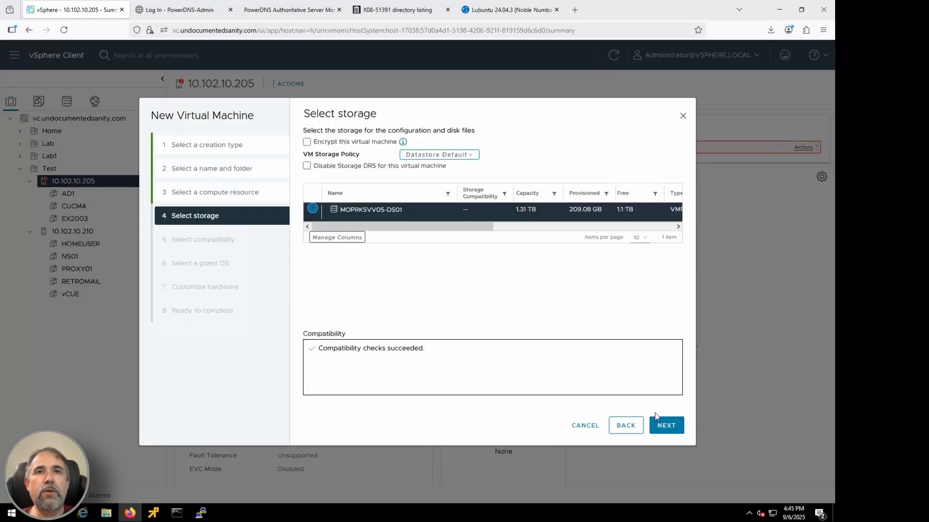
left_click(664, 425)
Step: Set the VM's compatibility to ESX/ESXi 3.5 and later and its guest OS to Microsoft Windows XP Professional (32-bit)
left_click(503, 179)
left_click(506, 194)
left_click(667, 426)
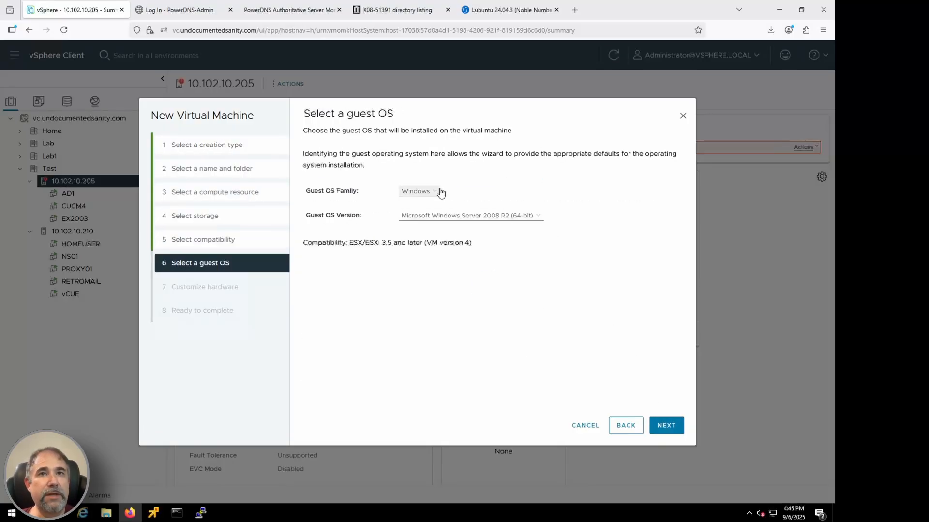
left_click(467, 216)
left_click(476, 354)
left_click(666, 426)
Step: Set the new VM's hard disk to 20 GB and its network to Servers-10.0.0.128/26
double_click(436, 226)
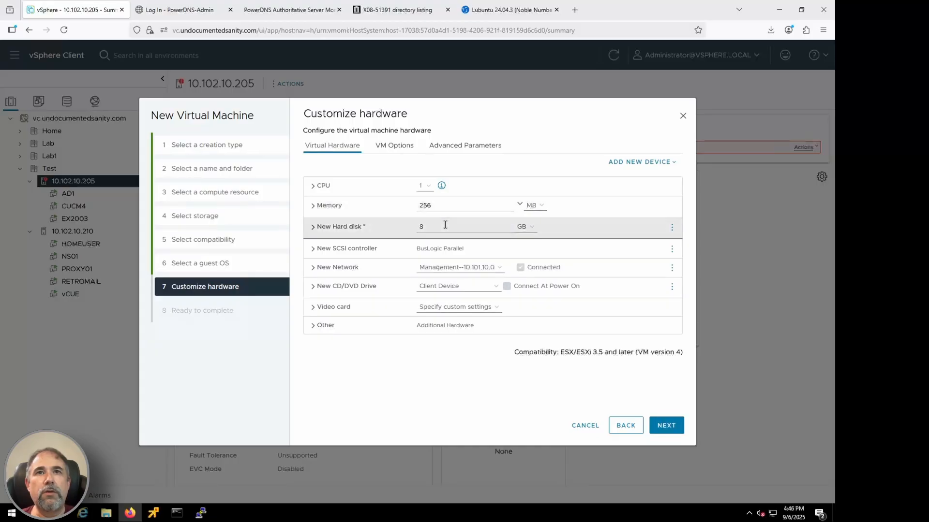
type("20")
left_click(483, 272)
left_click(464, 289)
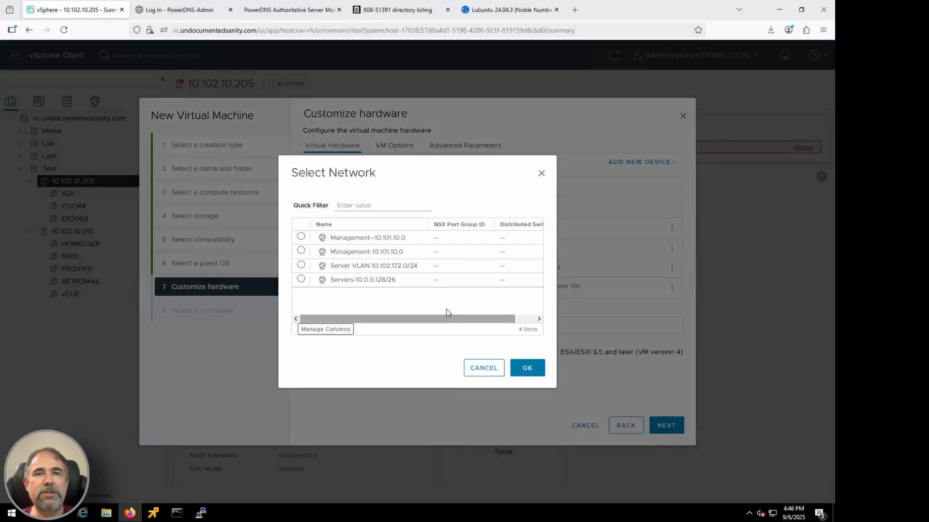
left_click(411, 280)
left_click(527, 368)
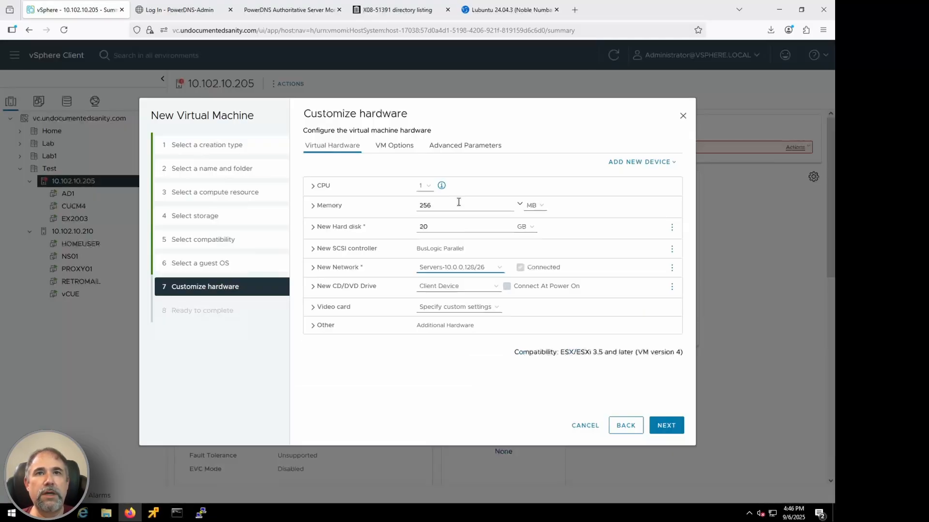
Step: Attach an installation image from the datastore's ISO folder to the CD/DVD drive and finish creating the VM
left_click(457, 286)
left_click(446, 311)
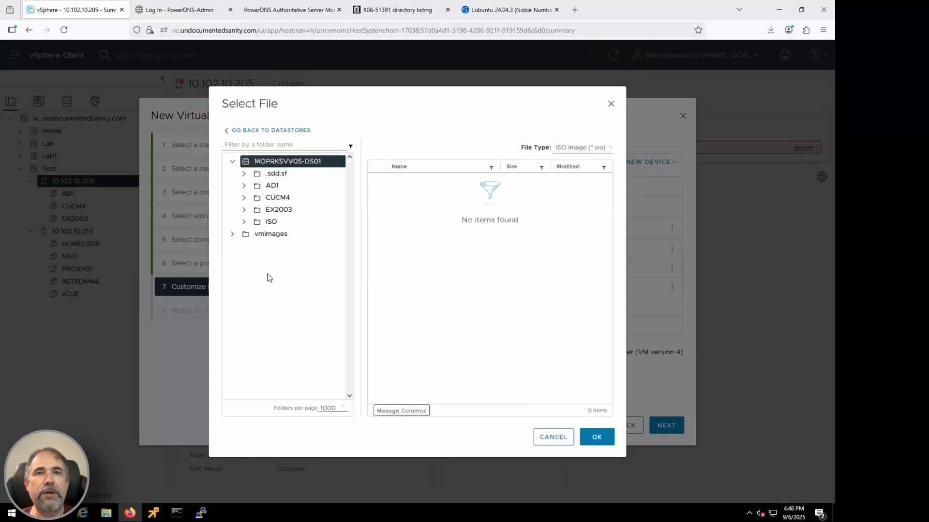
left_click(271, 221)
scroll(467, 291, "down", 3)
left_click(435, 365)
left_click(596, 437)
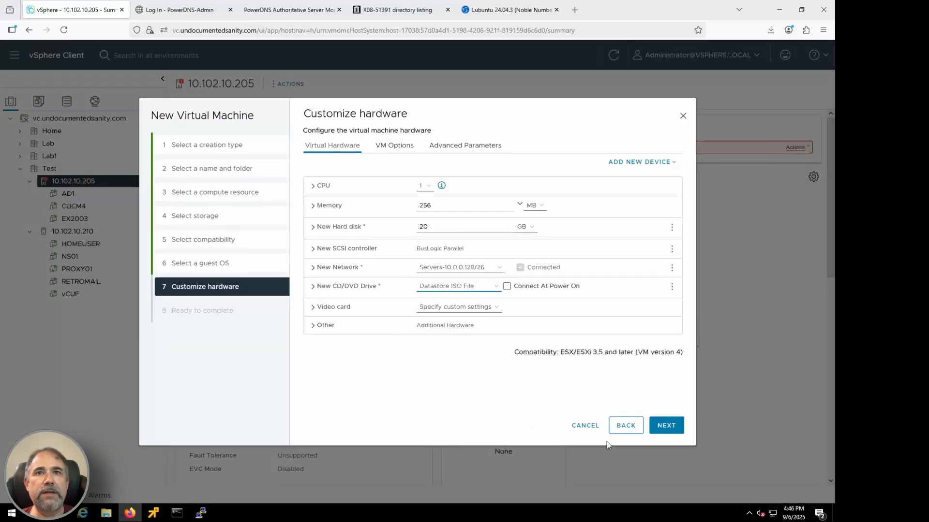
left_click(666, 426)
left_click(668, 426)
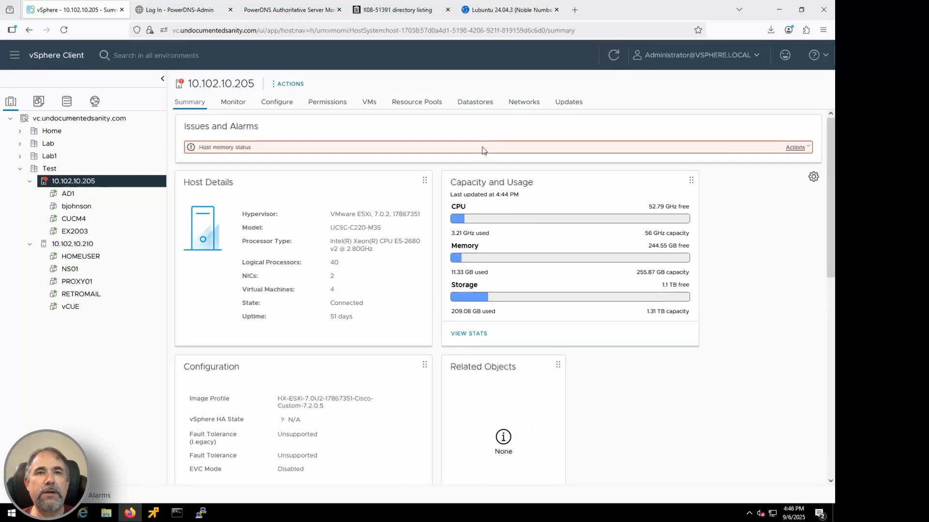
Step: Add a network labelled Clients-10.0.0.0/26 with VLAN ID 10 to vSwitch0 on host 10.102.10.205
left_click(219, 218)
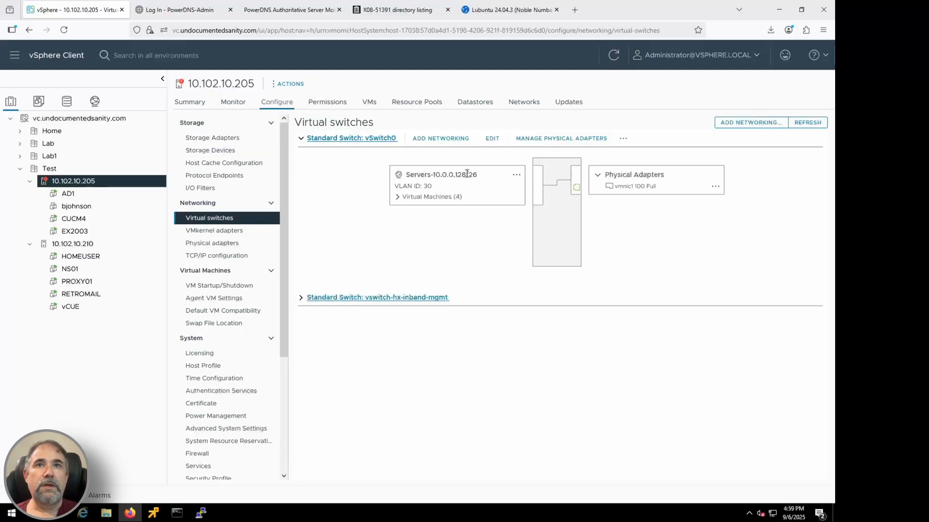
left_click(445, 140)
left_click(665, 426)
left_click(667, 426)
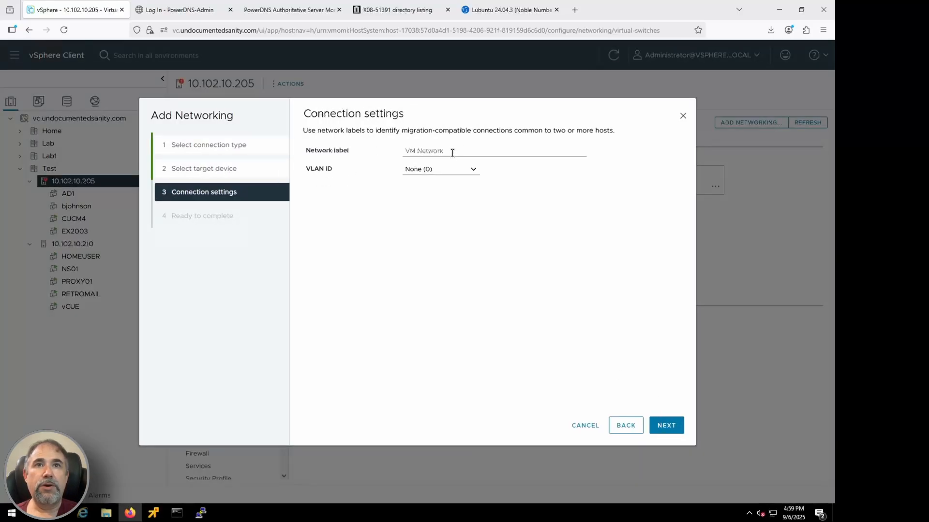
left_click(452, 151)
type("Clients-10.0.0.0/26")
key("Tab")
type("10")
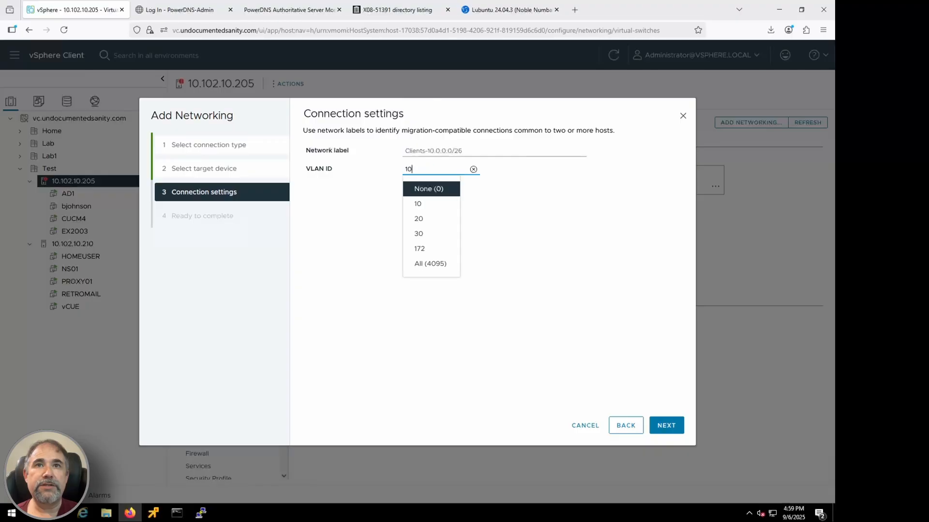
left_click(667, 426)
left_click(667, 426)
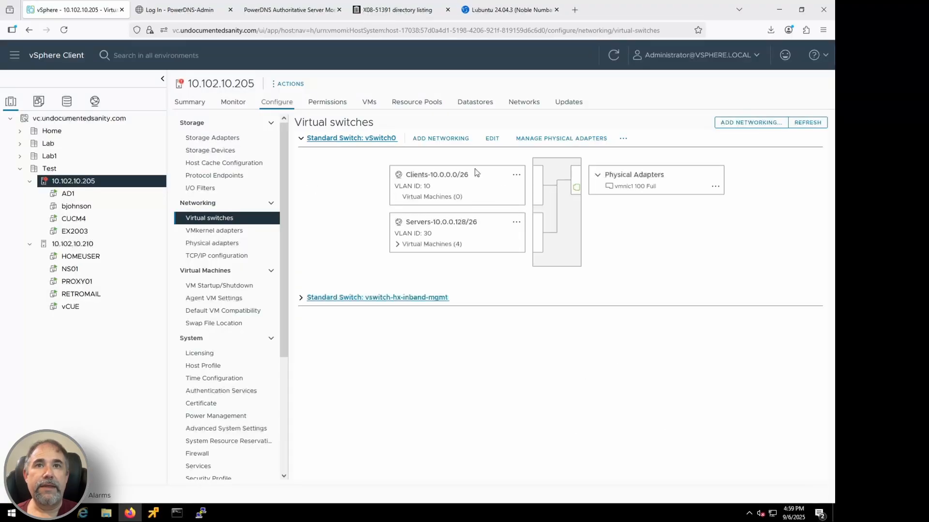
Step: Move network adapter 1 of the Windows XP VM to the Clients-10.0.0.0/26 network and save the settings
left_click(76, 206)
left_click(355, 85)
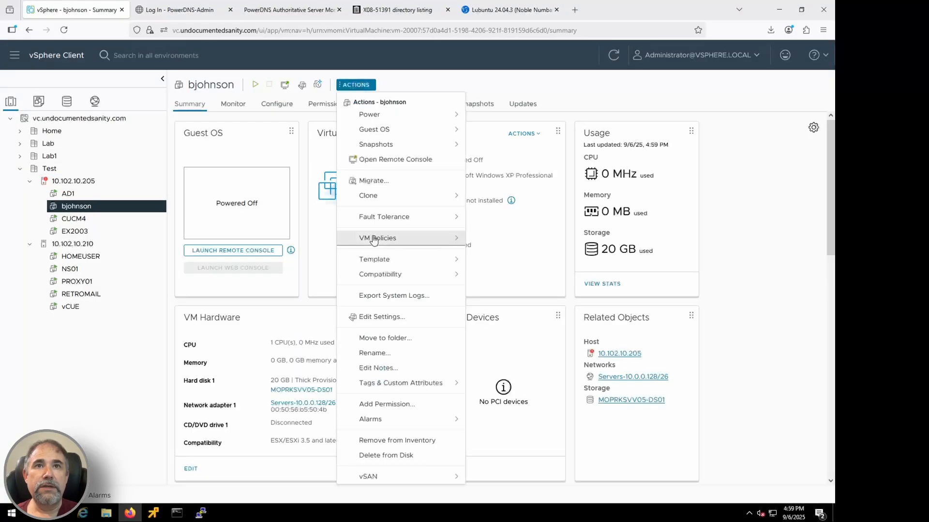
left_click(373, 311)
left_click(387, 268)
left_click(367, 292)
left_click(301, 239)
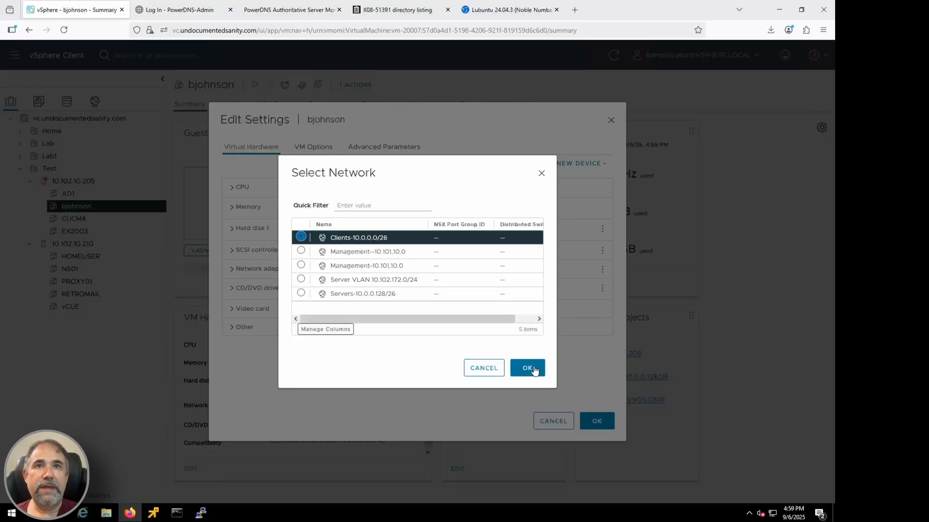
left_click(530, 367)
left_click(596, 419)
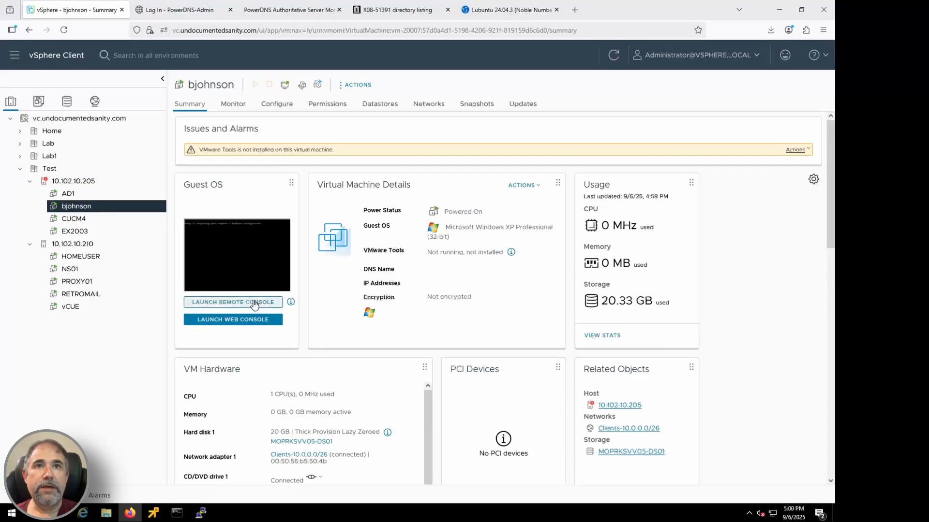
Step: Try to start Windows Setup in the Windows XP VM's remote console
left_click(232, 317)
left_click_drag(286, 97, 285, 73)
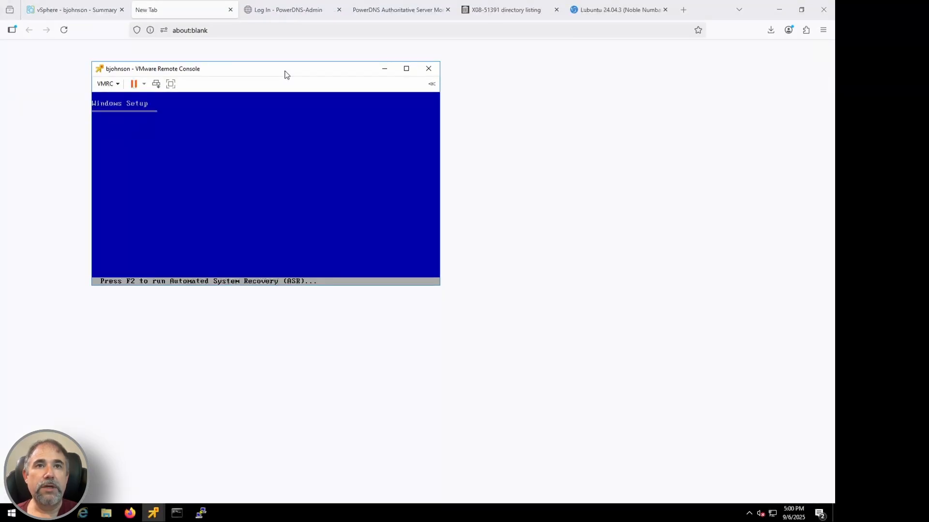
left_click(256, 175)
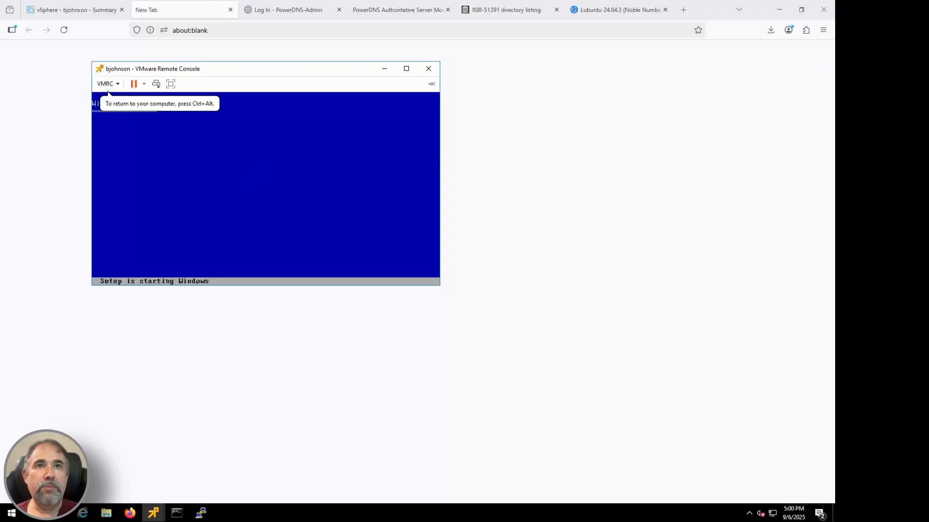
key("Return")
key("ctrl+alt")
Step: Power off the Windows XP VM from its remote console and close the blank browser tab
left_click(118, 84)
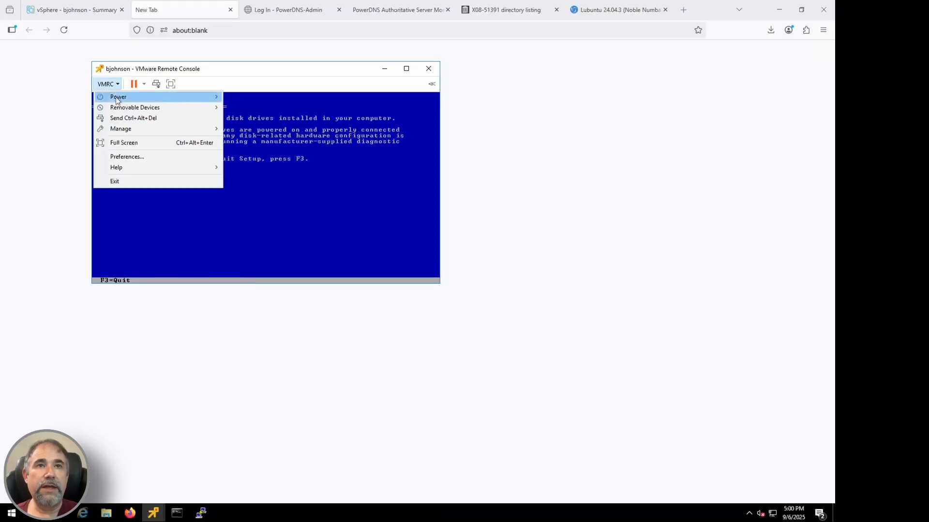
mouse_move(117, 97)
left_click(251, 108)
left_click(230, 10)
Step: Check the hard disk's virtual device node, the SCSI controller and the addable device types in the Windows XP VM's settings
left_click(351, 84)
left_click(361, 315)
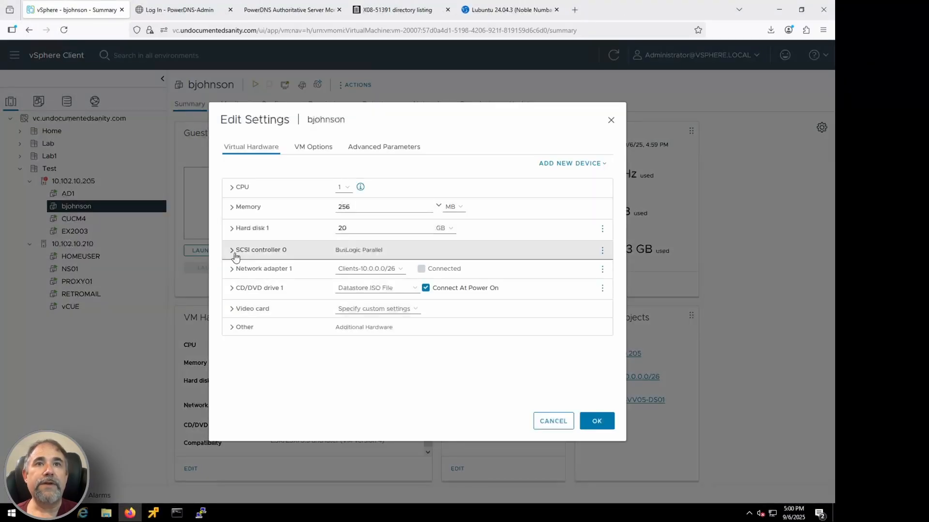
left_click(249, 197)
scroll(420, 375, "down", 1)
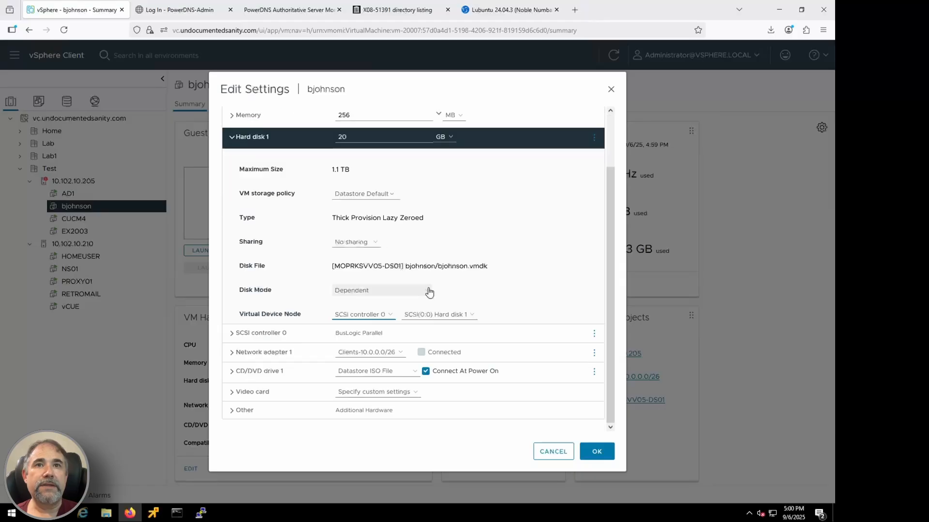
left_click(418, 318)
scroll(418, 318, "up", 1)
left_click(564, 132)
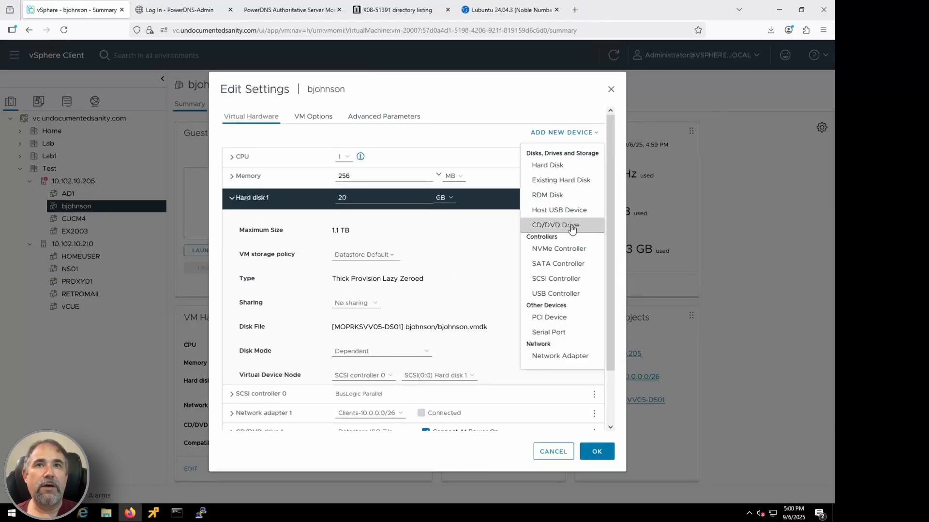
left_click(565, 133)
scroll(314, 358, "down", 1)
left_click(249, 335)
left_click(249, 338)
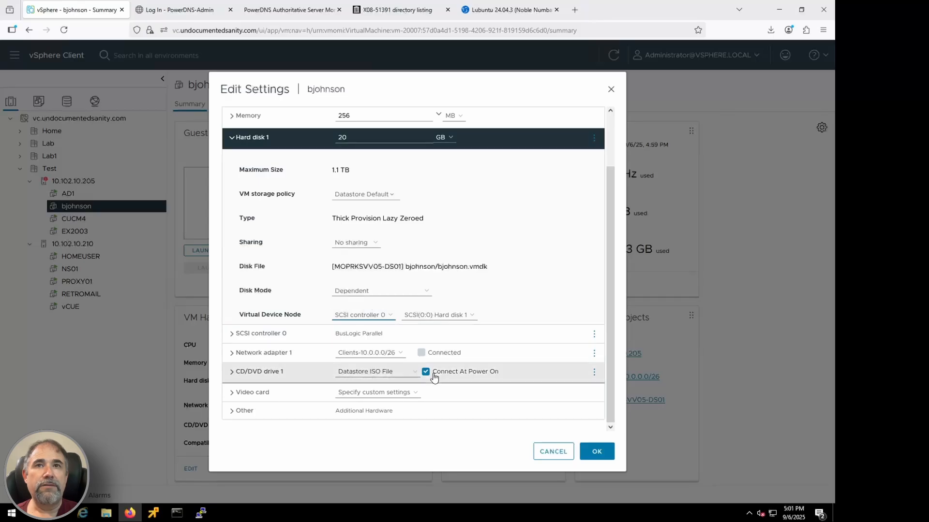
Step: Remove hard disk 1 from the Windows XP VM and save the settings
left_click(594, 137)
left_click(553, 173)
left_click(597, 421)
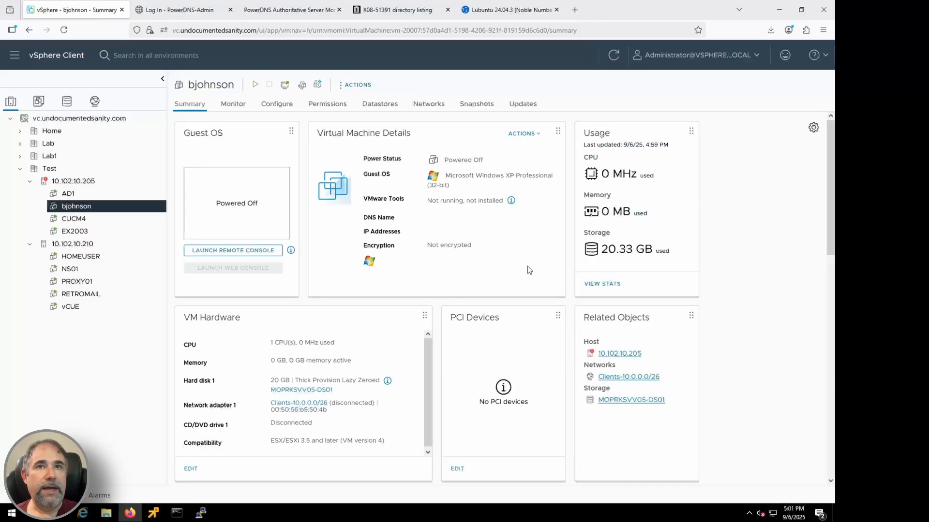
left_click(358, 84)
left_click(368, 315)
left_click(581, 165)
left_click(570, 198)
left_click(259, 228)
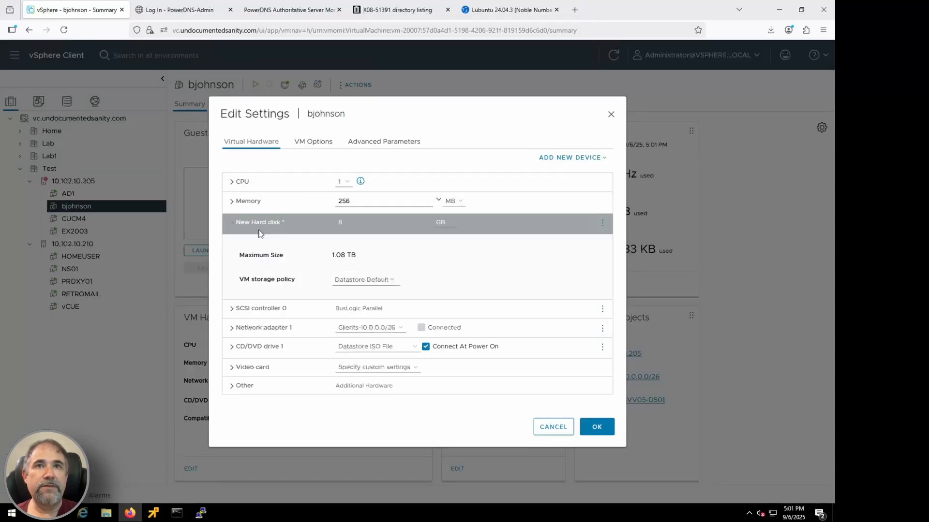
scroll(365, 379, "down", 1)
left_click(276, 372)
scroll(283, 358, "down", 2)
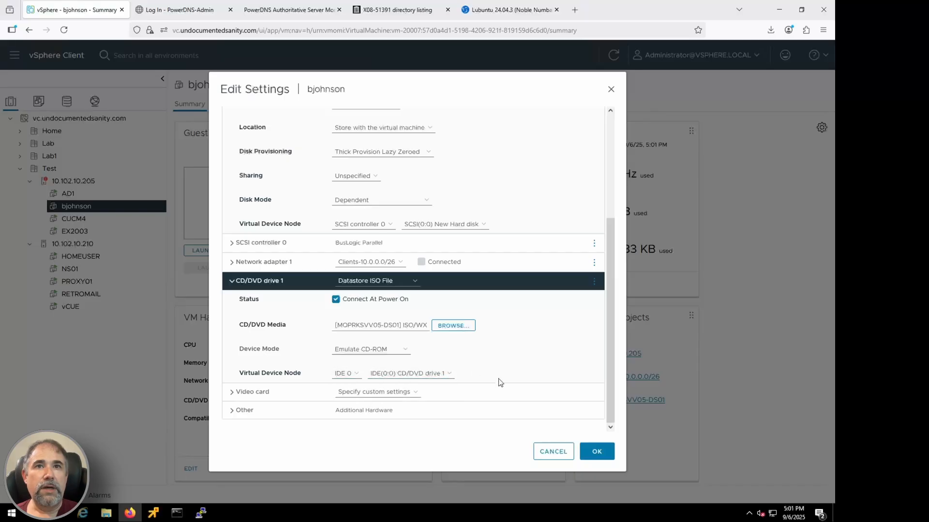
left_click(553, 450)
Step: Start a VM compatibility upgrade for the Windows XP VM and confirm it
left_click(357, 86)
mouse_move(411, 274)
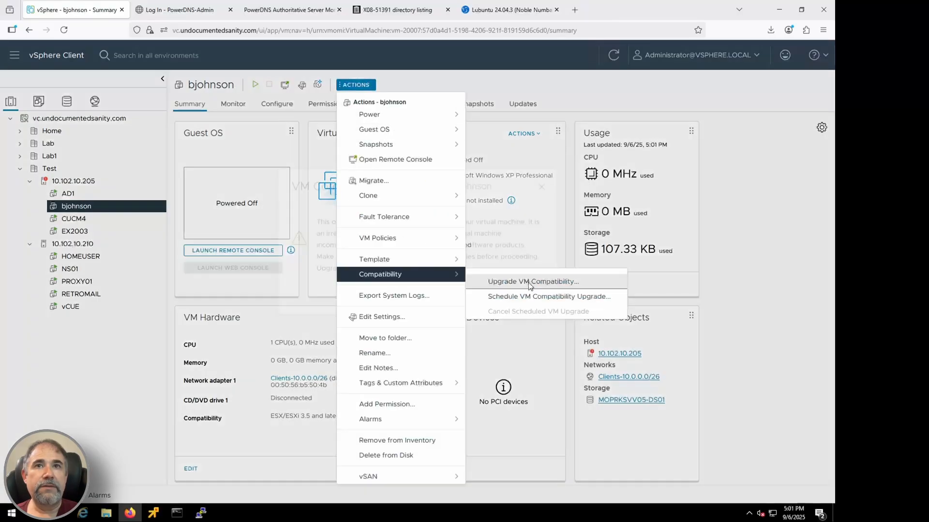
left_click(528, 281)
left_click(527, 337)
Step: Show the recent tasks and answer the Windows XP VM's pending VMware Tools question so the compatibility upgrade continues
left_click(356, 85)
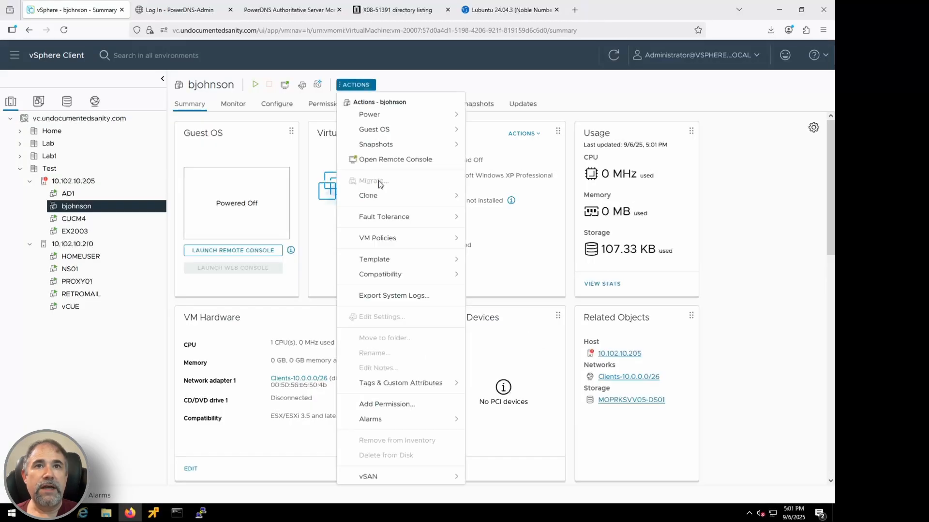
left_click(358, 85)
left_click(357, 85)
left_click(302, 192)
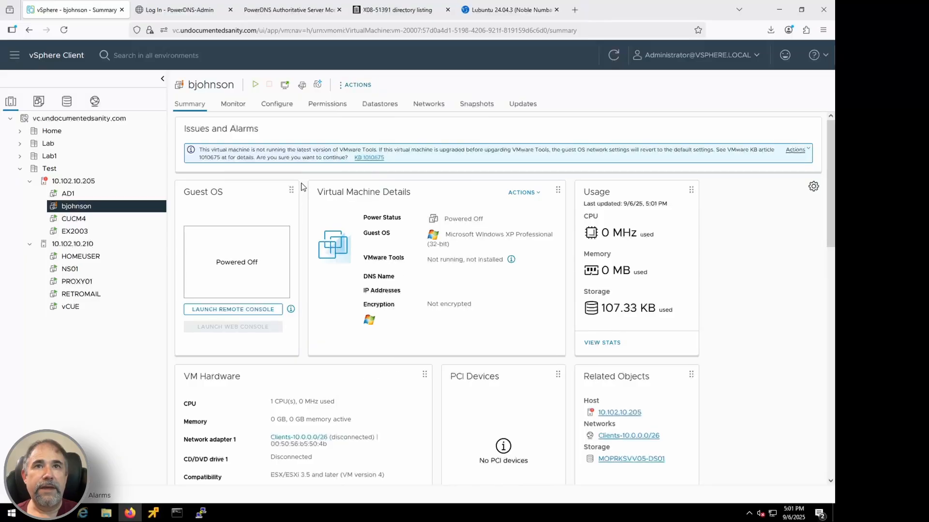
left_click(357, 85)
left_click(51, 496)
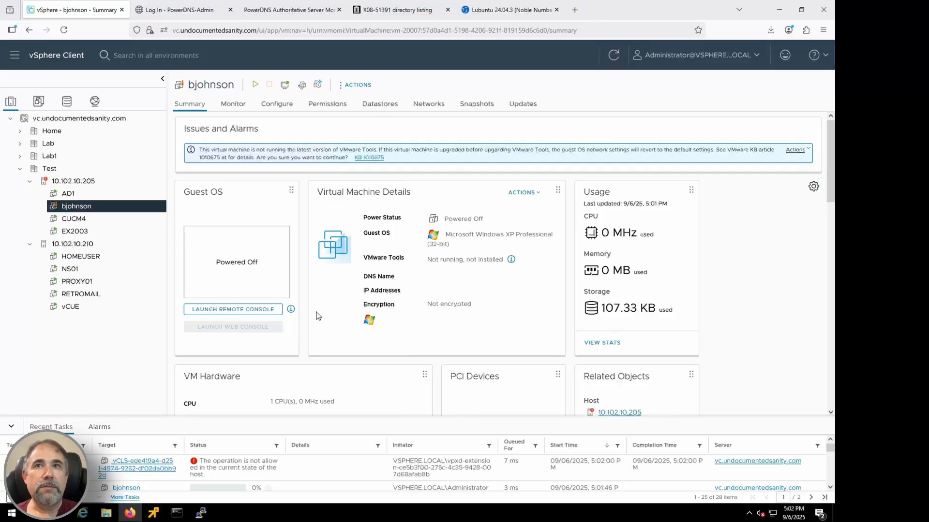
left_click(794, 152)
left_click(588, 336)
Step: Add a new 20 GB hard disk on IDE 0 to the Windows XP VM and save the settings
left_click(358, 85)
left_click(382, 316)
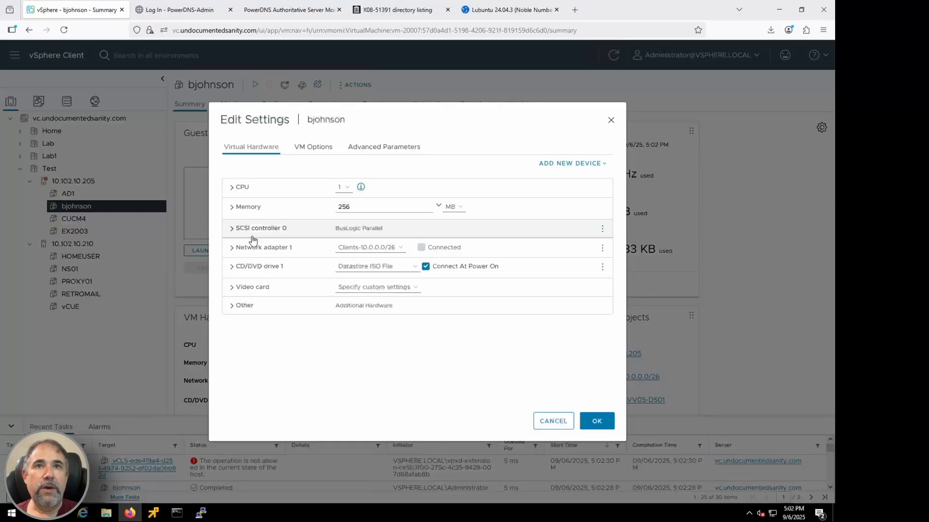
left_click(571, 164)
left_click(561, 200)
left_click(231, 227)
double_click(341, 198)
type("20")
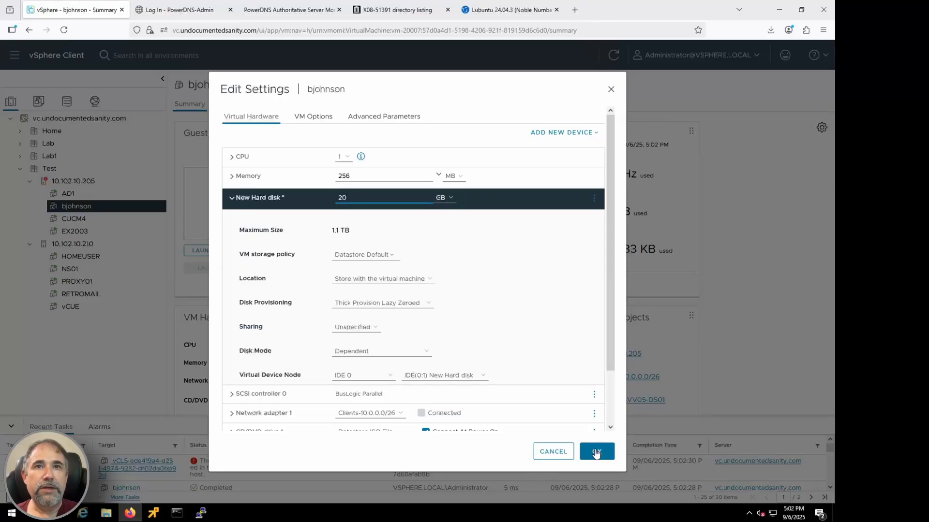
left_click(597, 451)
Step: Power on the Windows XP VM from its remote console and let it boot into Windows XP Professional Setup
left_click(153, 513)
left_click(485, 443)
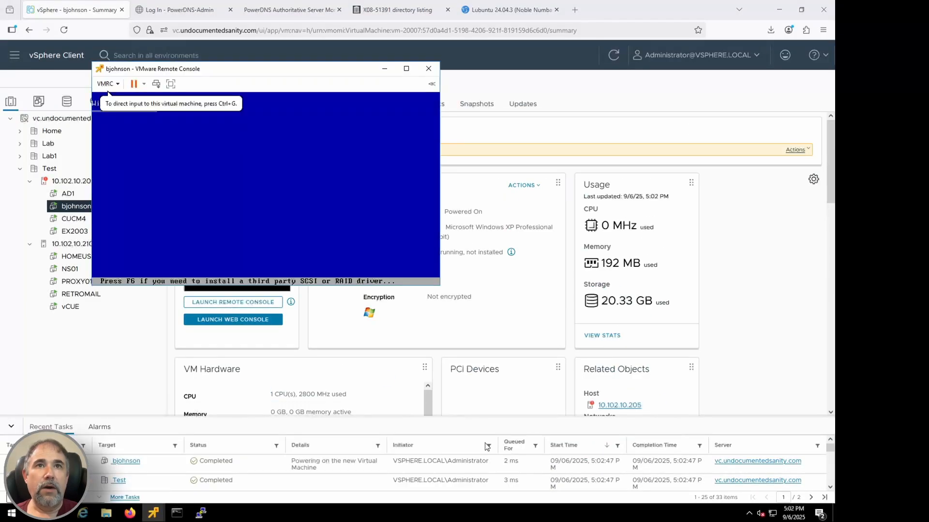
left_click(357, 138)
key("ctrl+alt")
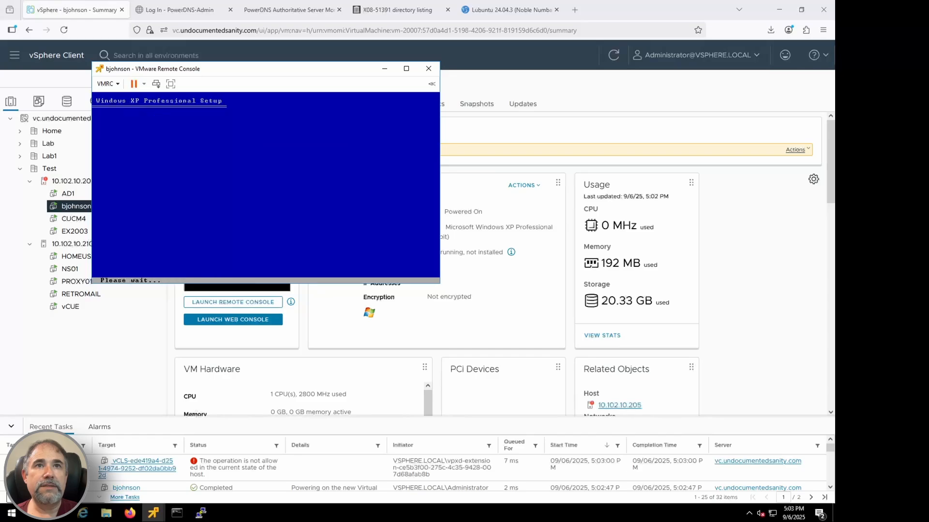
Step: Accept the licence agreement and install Windows XP on the new disk with the default choices
key("F8")
key("Return")
key("Return")
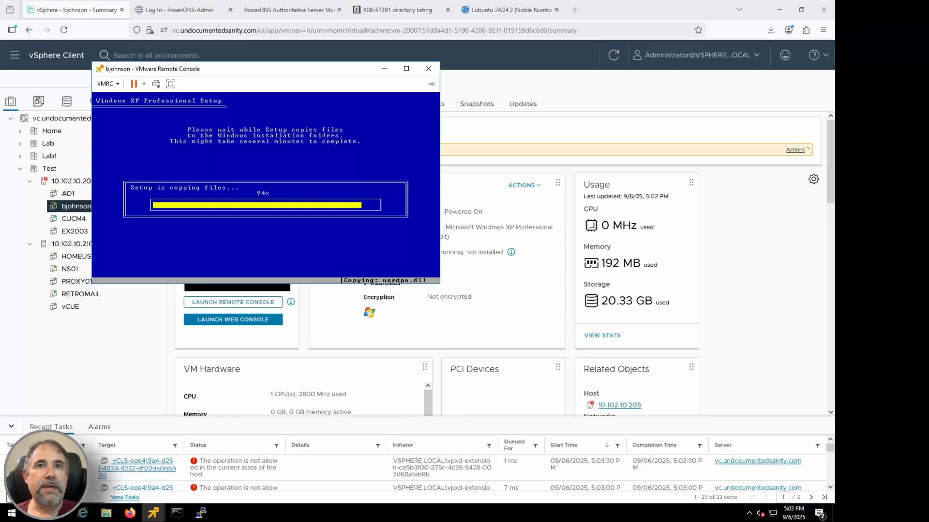
key("Return")
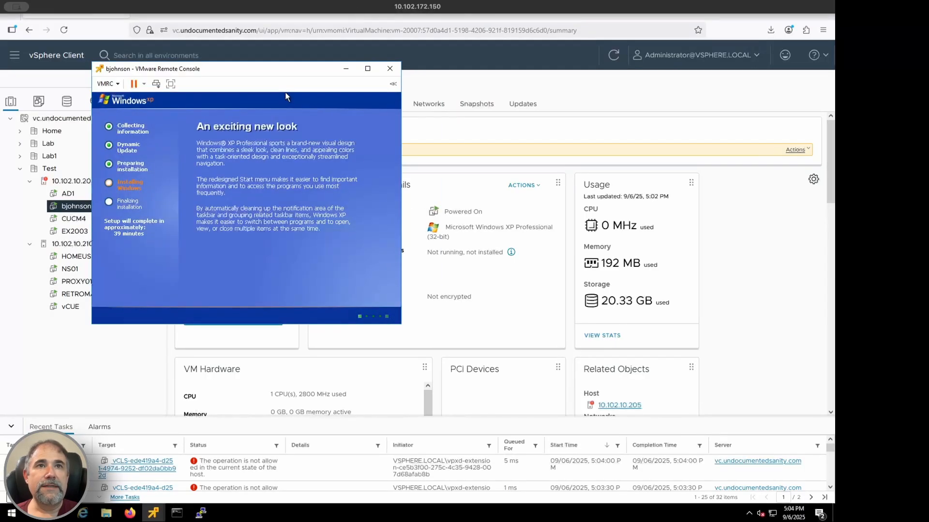
Step: Switch to the HOMEUSER VM's remote console and start the Lubuntu installation
left_click(346, 68)
left_click(80, 256)
left_click(369, 85)
left_click(149, 517)
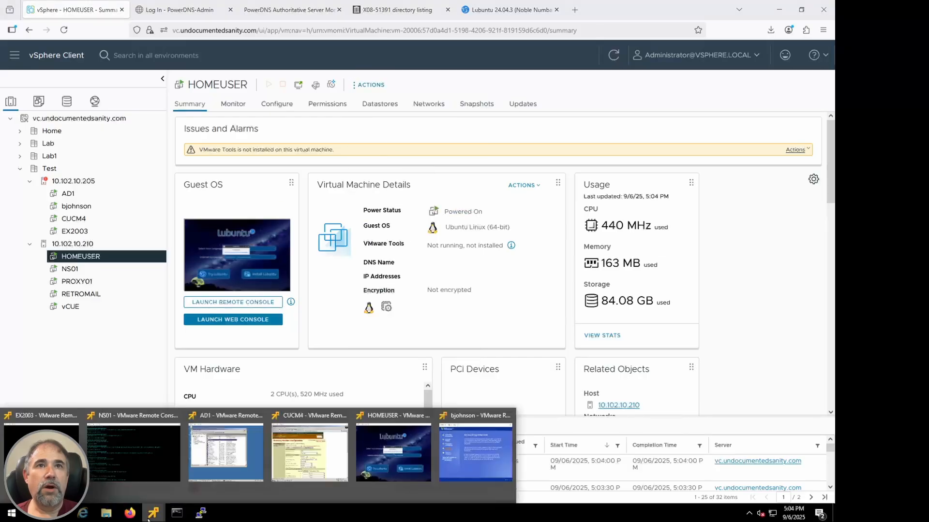
left_click(393, 453)
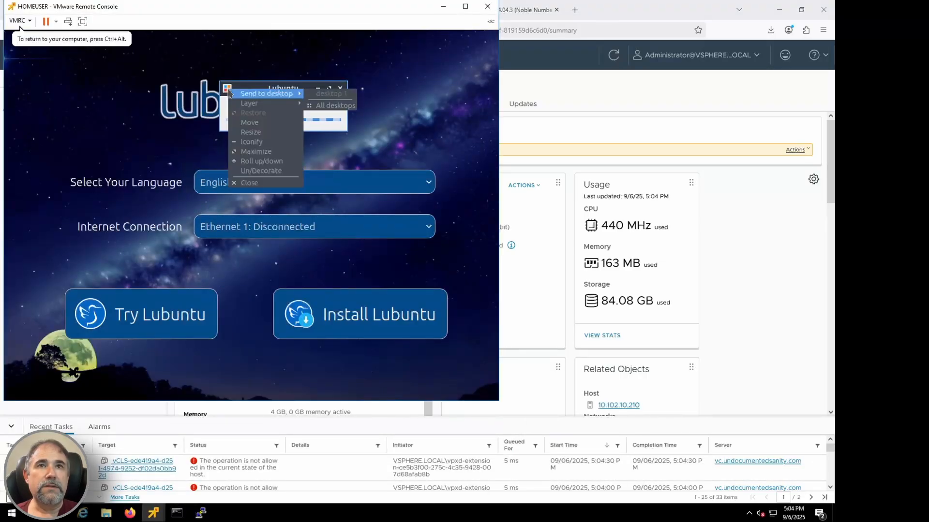
left_click(356, 308)
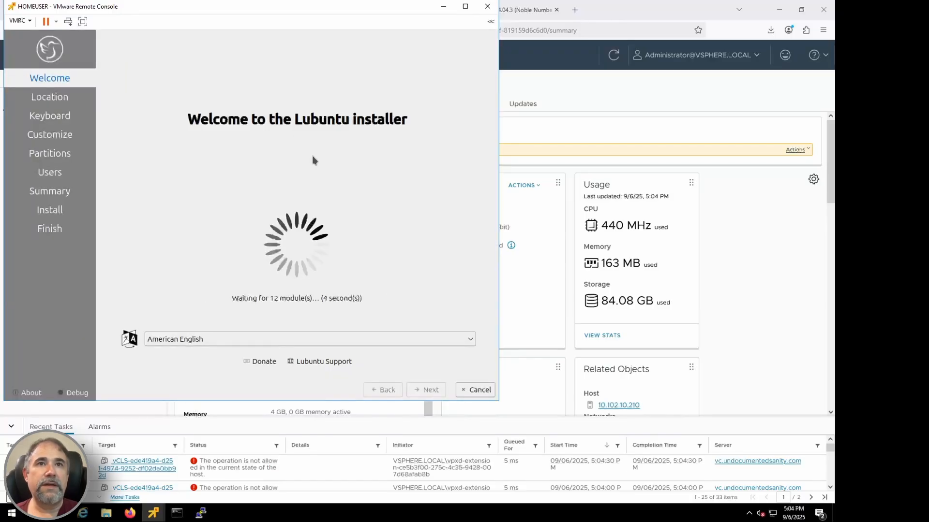
Step: Set up the Lubuntu installer with American English, the America/Chicago time zone, the default keyboard and Erase disk on /dev/sda
left_click(428, 393)
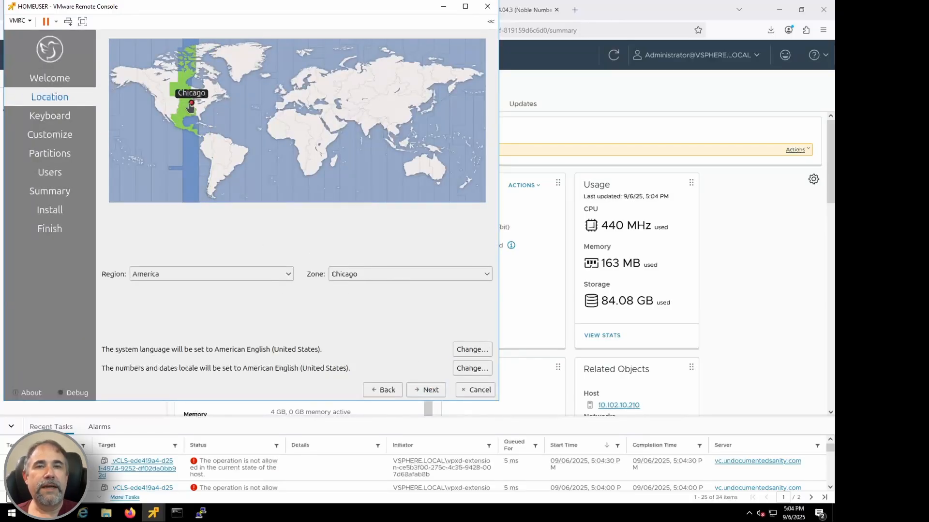
left_click(430, 393)
left_click(433, 393)
left_click(432, 392)
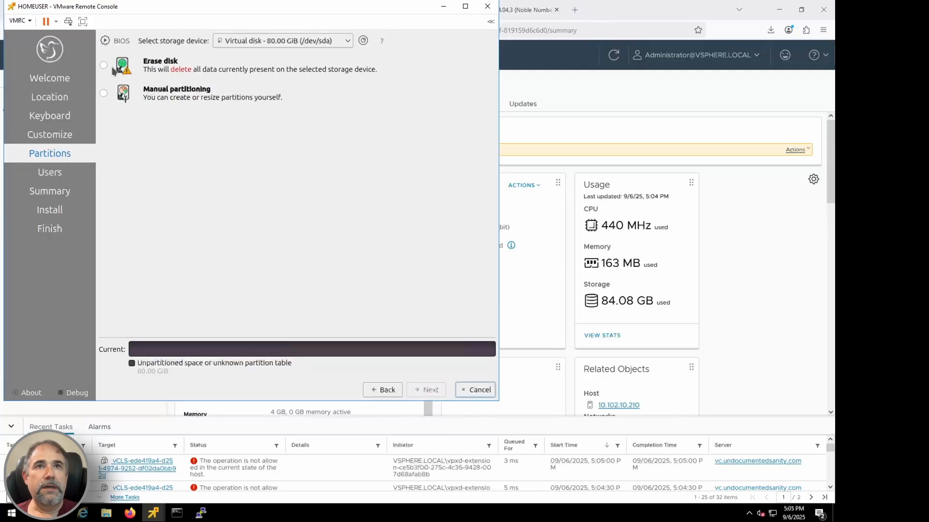
left_click(427, 393)
Step: Enter the Lubuntu user's name, set the computer name to homeuser, and fill in and repeat the account password
type("Josh")
key("Tab")
key("Tab")
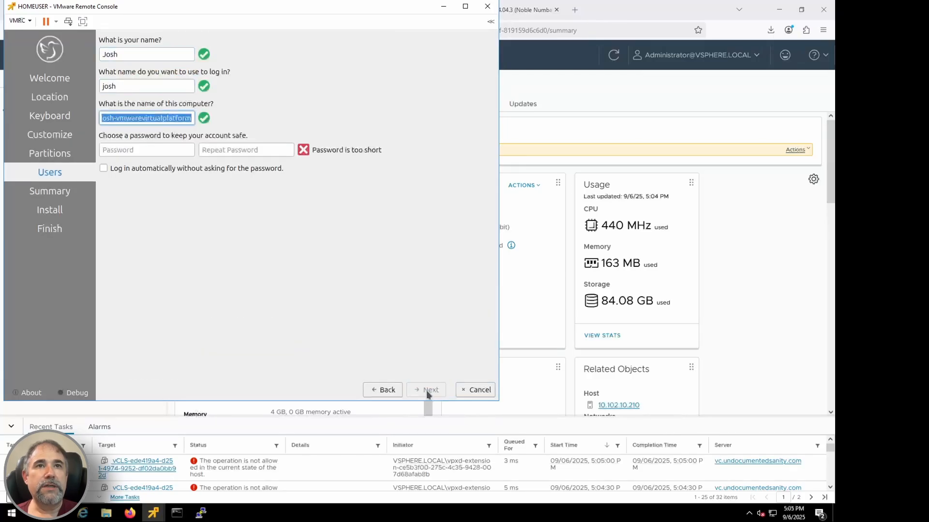
type("homeuser")
key("Tab")
type("*********")
key("Tab")
type("*********")
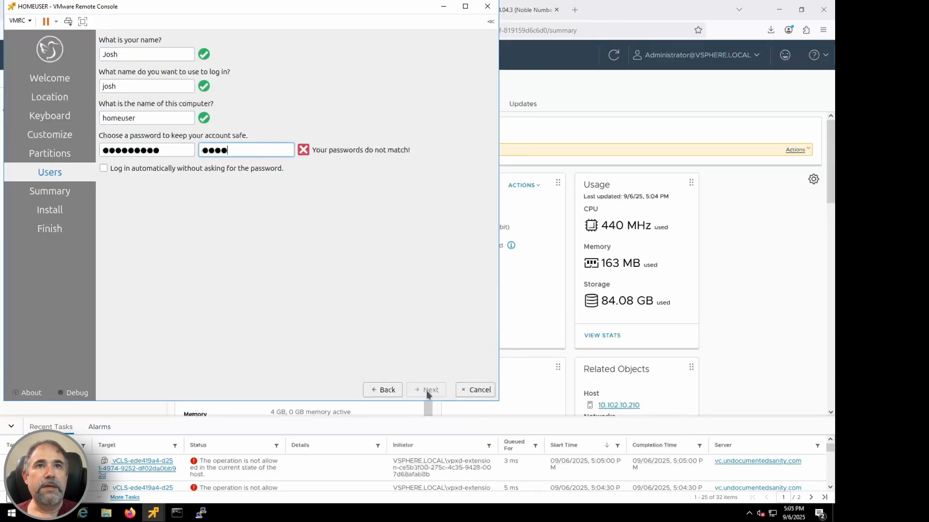
Step: Enable automatic login without a password and start the Lubuntu installation, confirming it
left_click(155, 169)
left_click(431, 390)
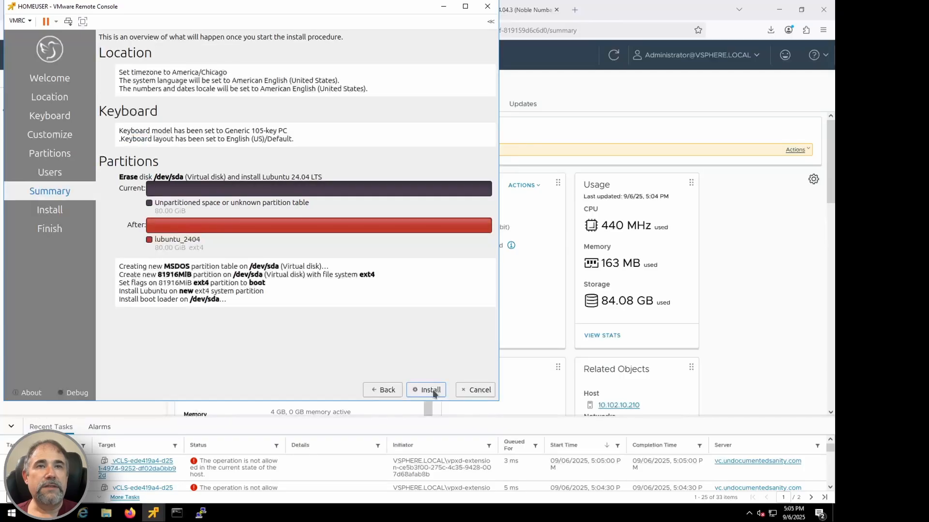
left_click(433, 390)
left_click(302, 214)
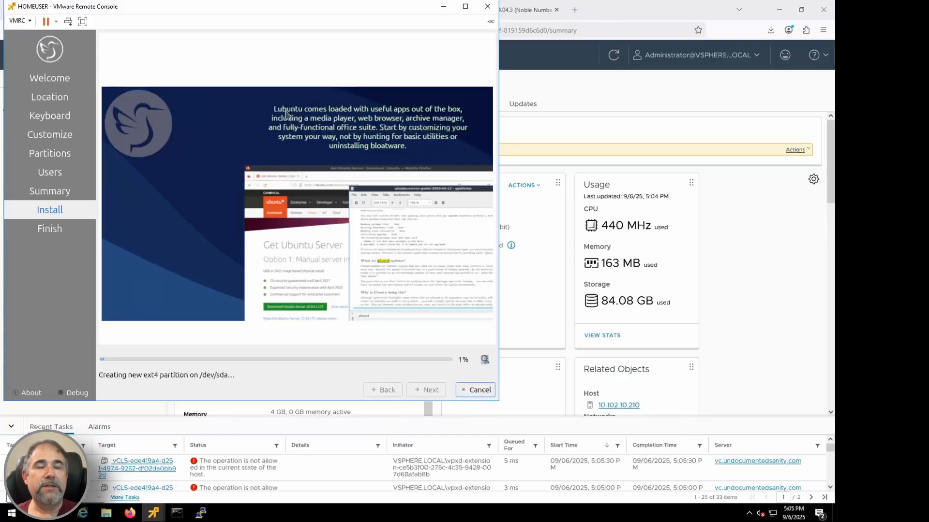
Step: Return to the Windows XP VM's console, accept the default regional options and enter the owner's name in Setup
left_click(154, 513)
left_click(471, 421)
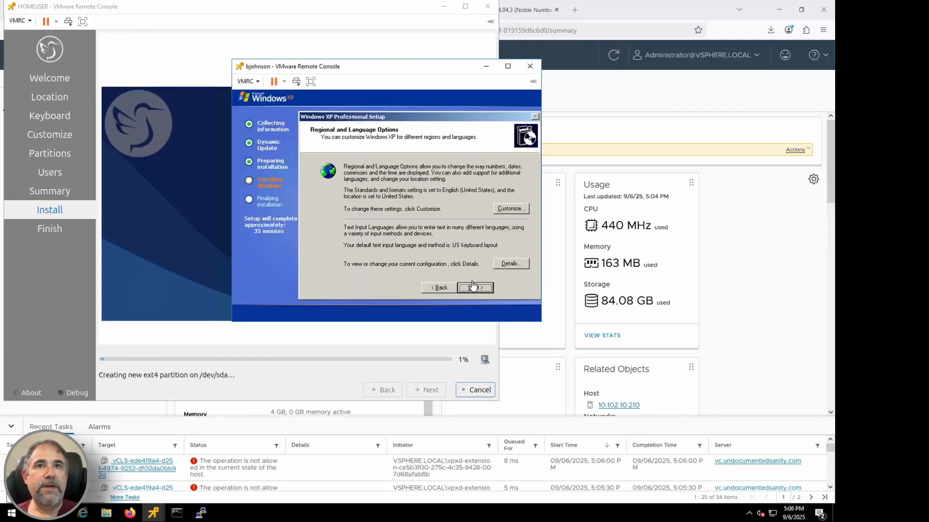
key("Return")
type("Josh")
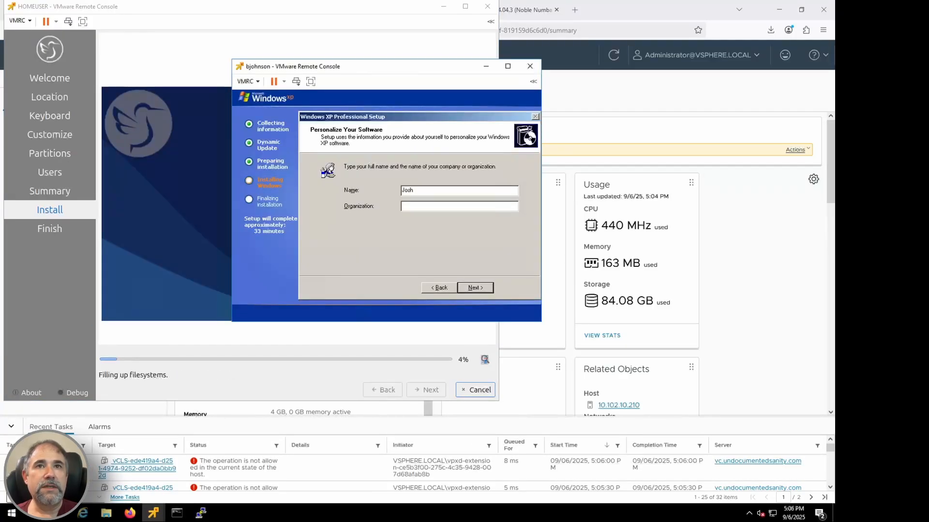
key("Return")
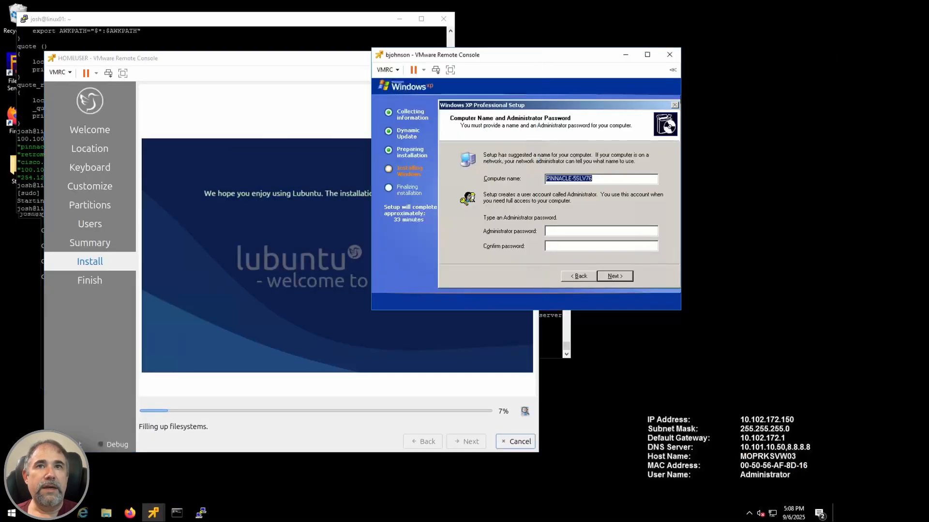
Step: Name the Windows XP computer after its user plus PC, and enter and confirm the Administrator password
type("BJOHNSONPC")
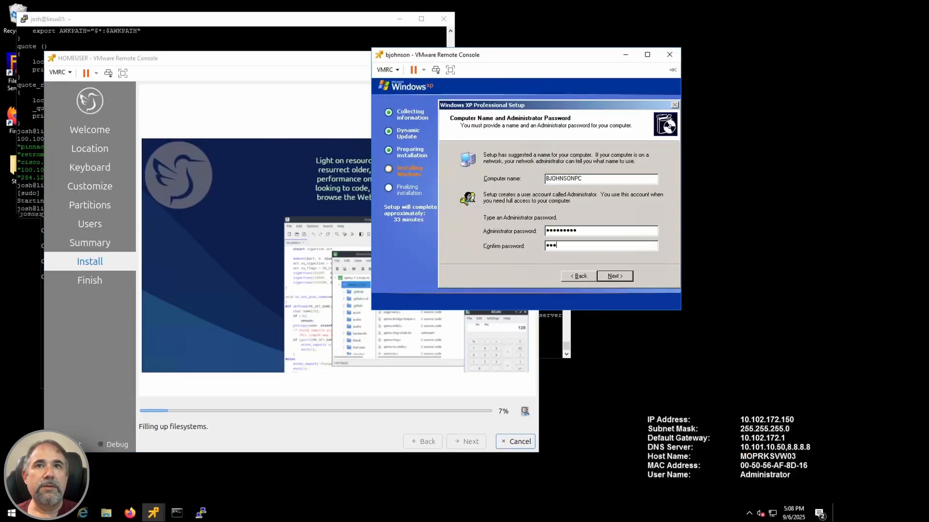
key("Return")
Step: Set the time zone to (GMT-06:00) Central Time (US & Canada) and the clock to 5:08 PM, and continue Setup
key("Tab")
key("Tab")
key("Tab")
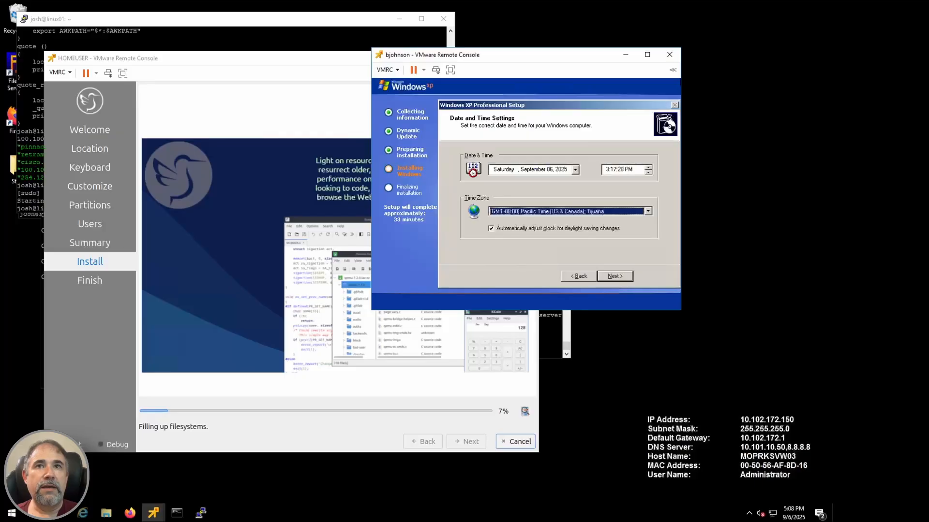
key("Down")
key("Down")
key("Down")
key("Down")
key("Down")
key("shift+Tab")
type("5")
key("Tab")
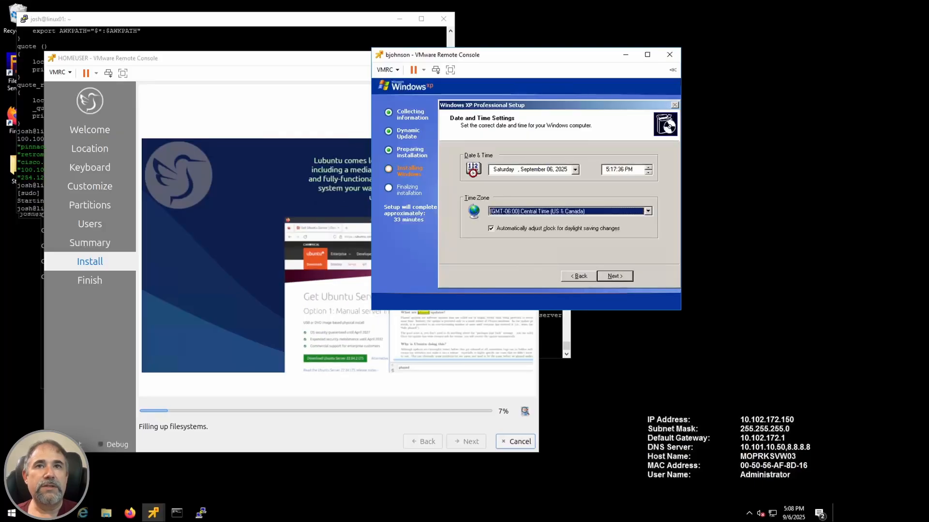
key("shift+Tab")
key("Right")
type("08")
key("Return")
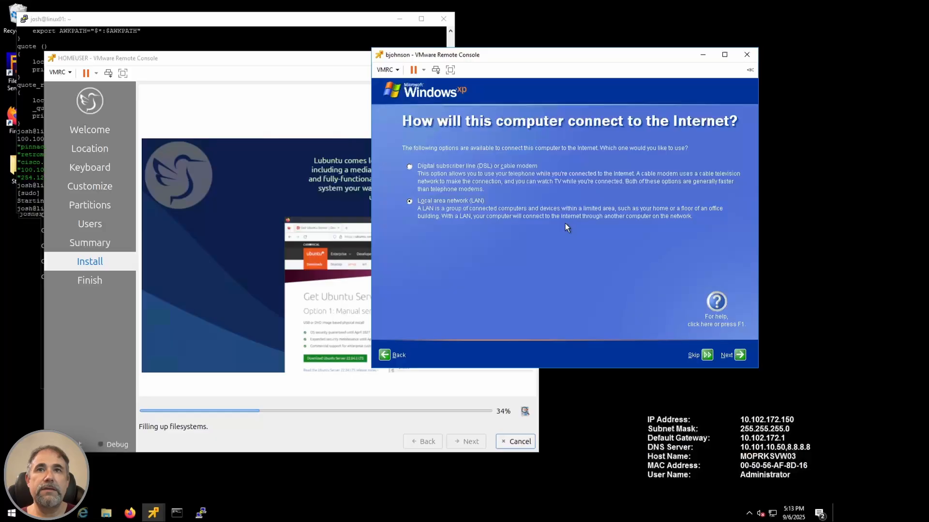
Step: Choose the local area network connection with automatic IP and DNS, and continue to the page for entering the computer's users
key("Return")
key("alt+i")
key("alt+d")
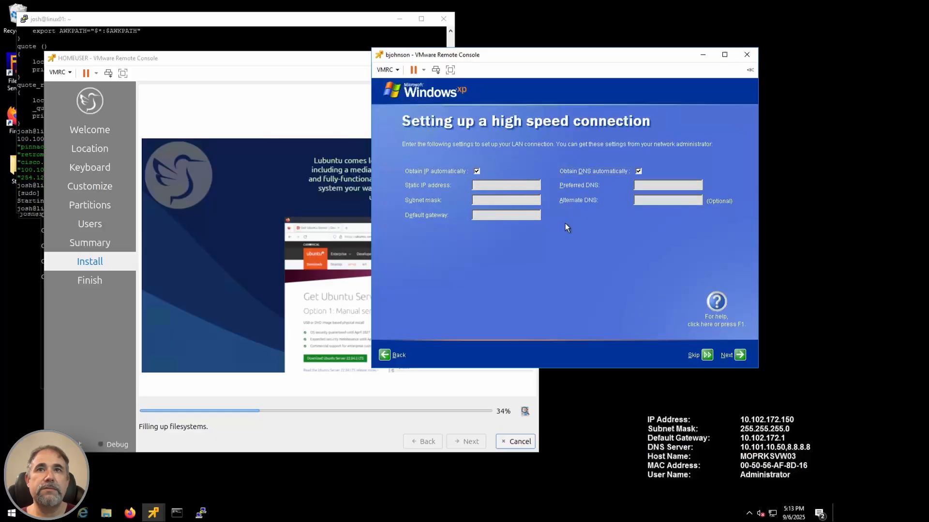
key("alt+n")
key("alt+o")
key("alt+n")
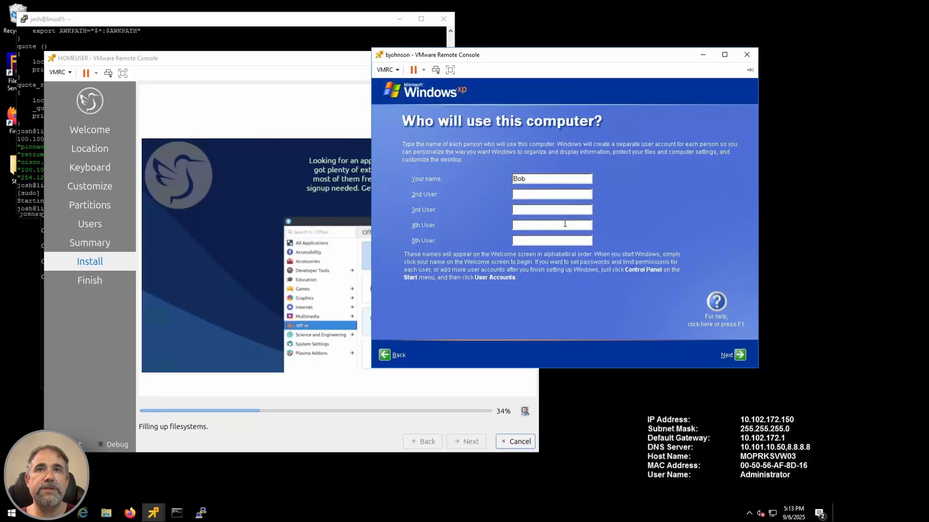
Step: Enter the first user's name for the Windows XP computer and complete Setup through to the desktop
type("Bob")
key("alt+n")
key("Return")
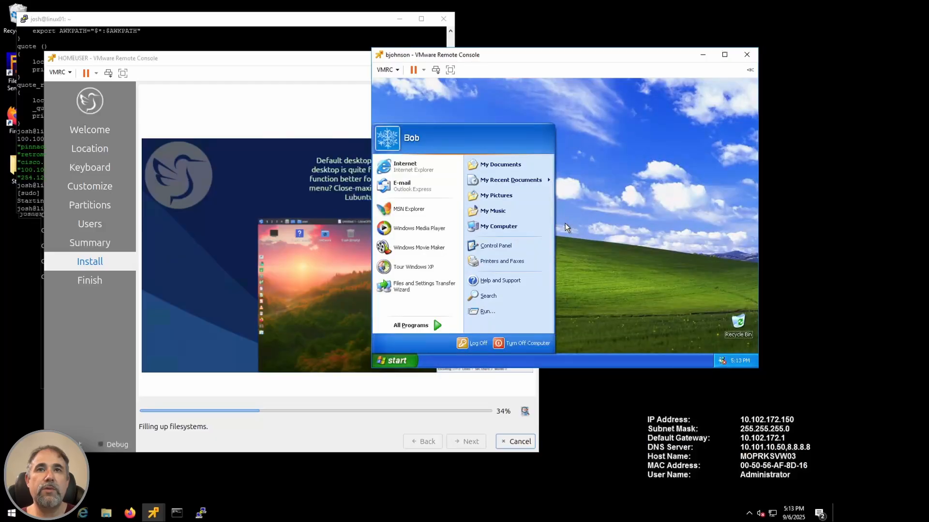
Step: Switch to the vSphere Client and open the Windows XP VM's hardware settings for editing
left_click(131, 512)
left_click(76, 206)
left_click(355, 84)
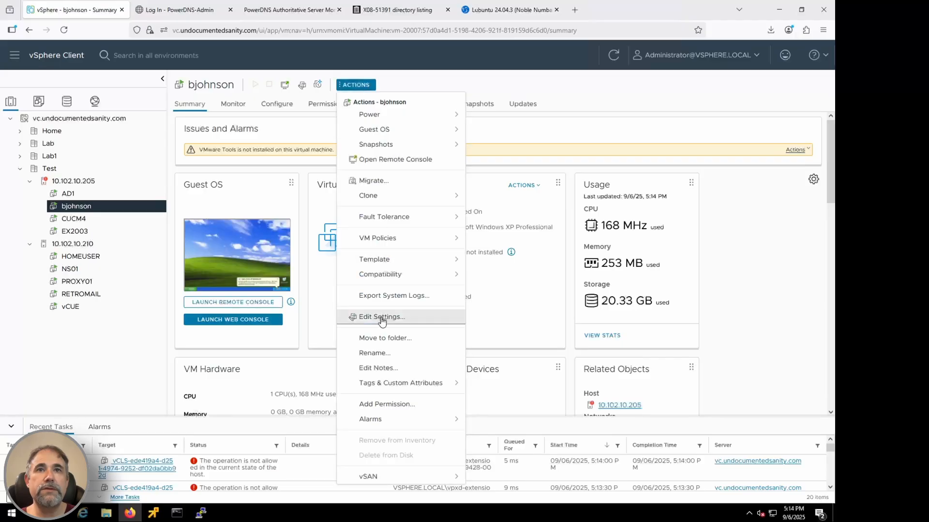
left_click(382, 320)
left_click(554, 421)
left_click(356, 85)
left_click(382, 318)
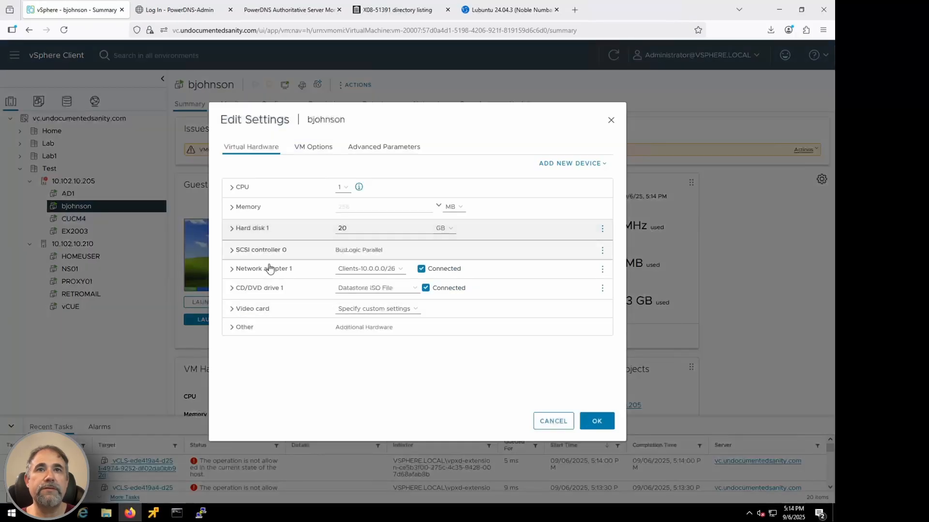
Step: Attach an image from the ISO folder of datastore MOPRKSVV05-DS01 to the Windows XP VM's CD/DVD drive
left_click(260, 287)
left_click(452, 317)
left_click(286, 274)
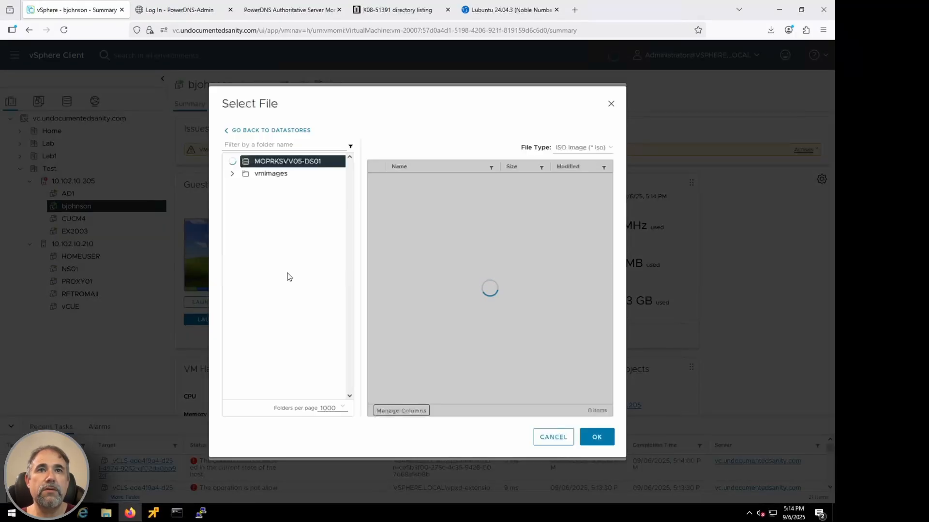
left_click(271, 234)
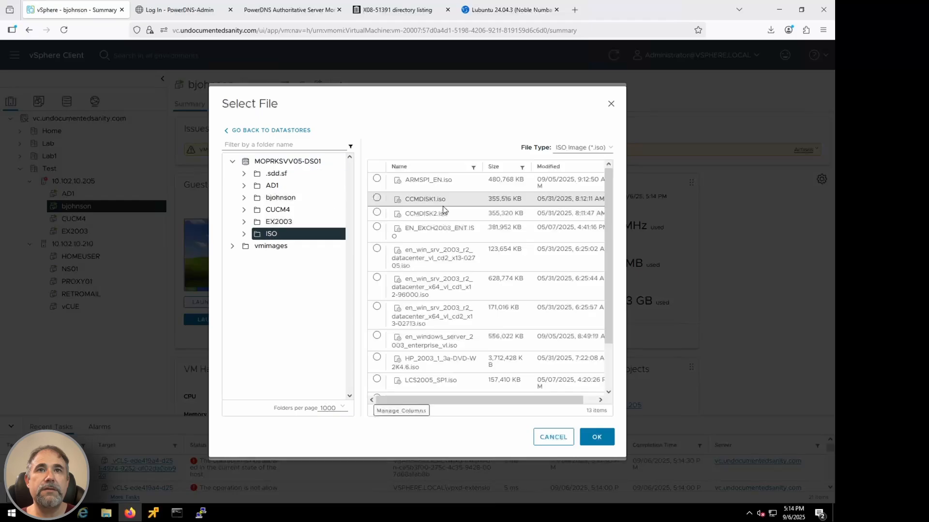
scroll(379, 373, "down", 3)
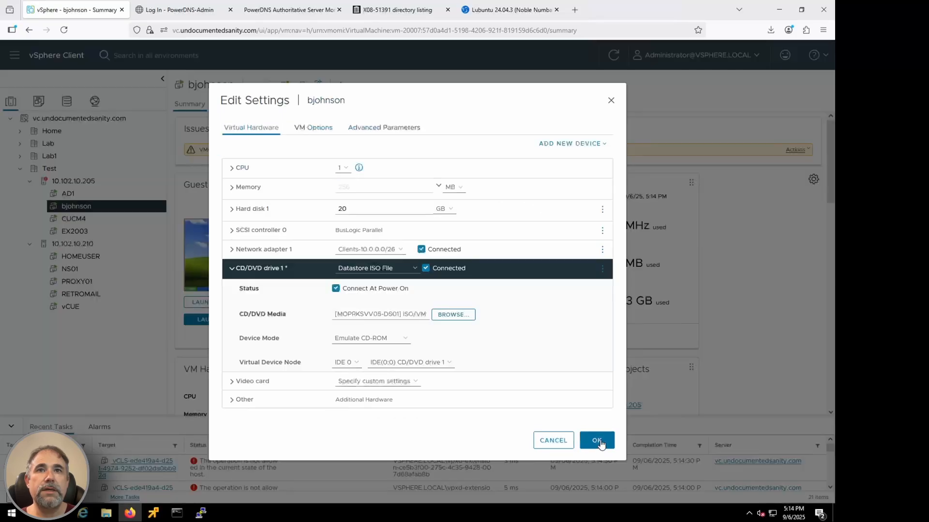
left_click(601, 440)
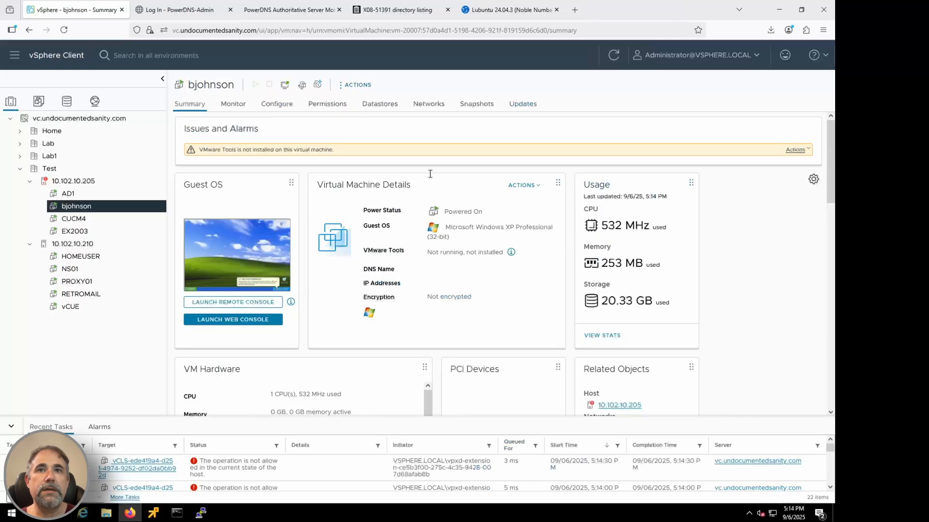
left_click(466, 457)
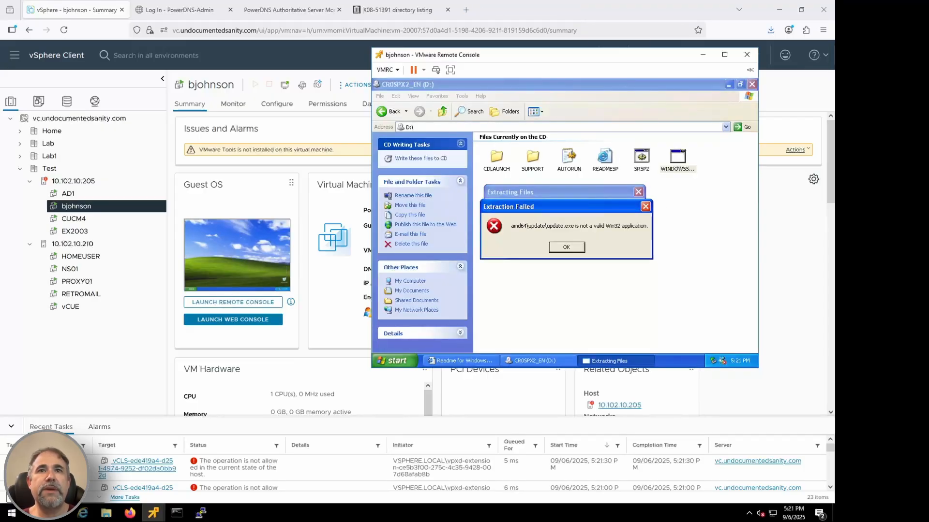
Step: Dismiss the extraction error and look through the service pack CD's folders, including SUPPORT
key("Return")
key("Left")
key("Left")
key("Left")
key("Left")
key("Left")
key("Return")
key("BackSpace")
key("Right")
key("Return")
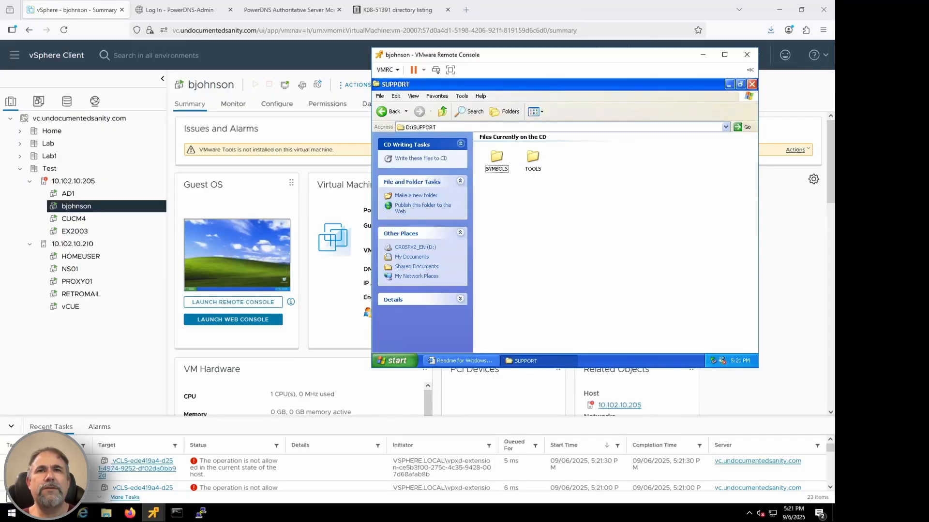
key("BackSpace")
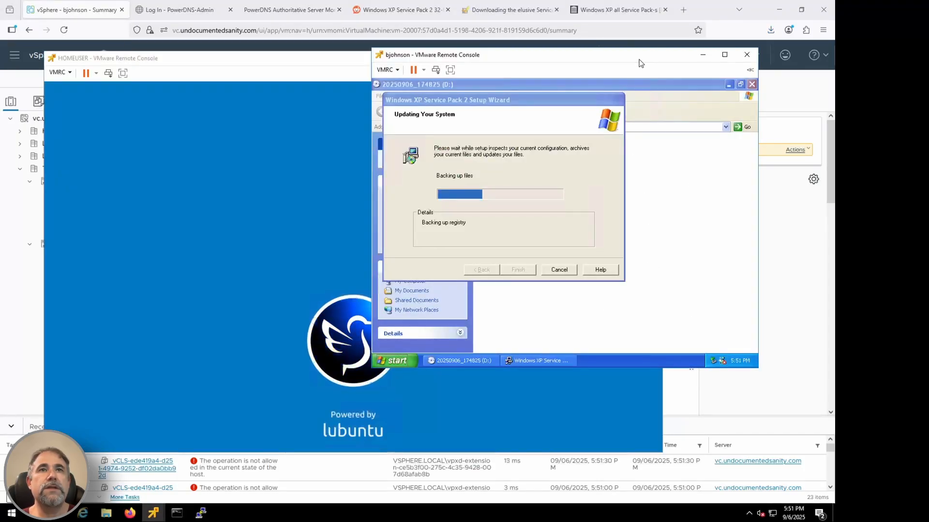
Step: Continue the HOMEUSER VM's restart from the Lubuntu screen and return to the Windows XP VM's console
left_click(319, 109)
key("Return")
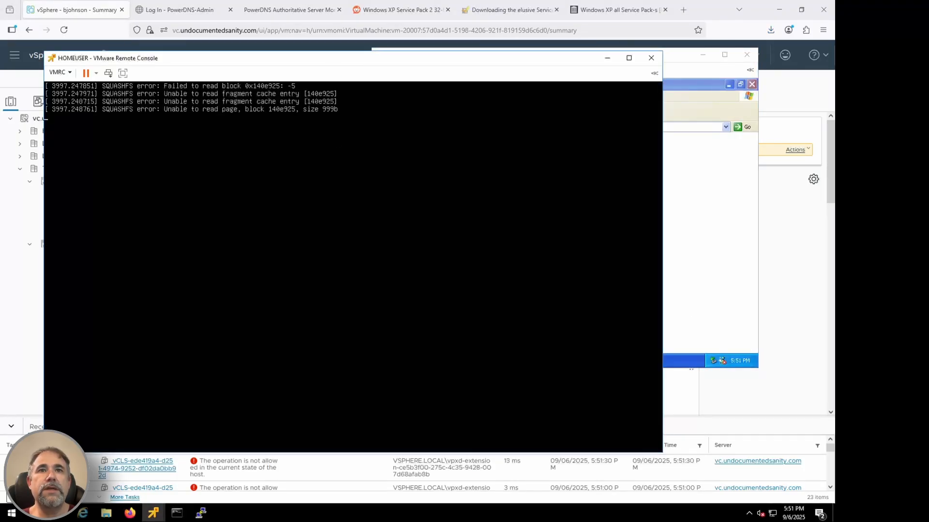
left_click(675, 60)
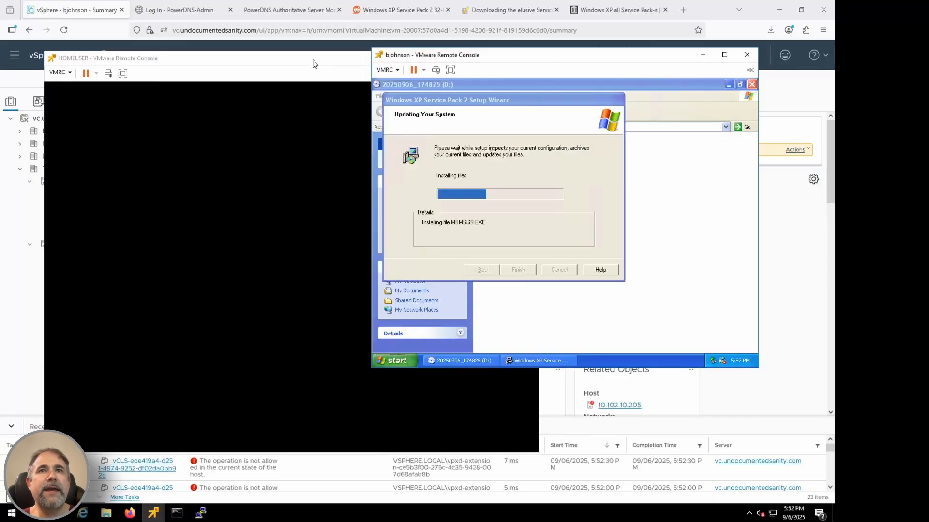
Step: On HOMEUSER, open Wired connection 1 in Advanced Network Configuration and set its IPv4 method to Manual
left_click(223, 59)
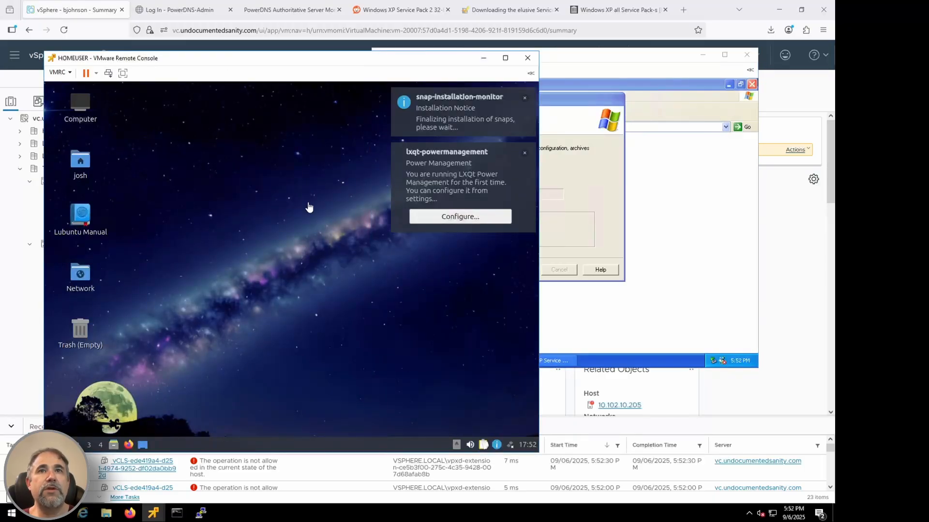
left_click(52, 444)
mouse_move(75, 372)
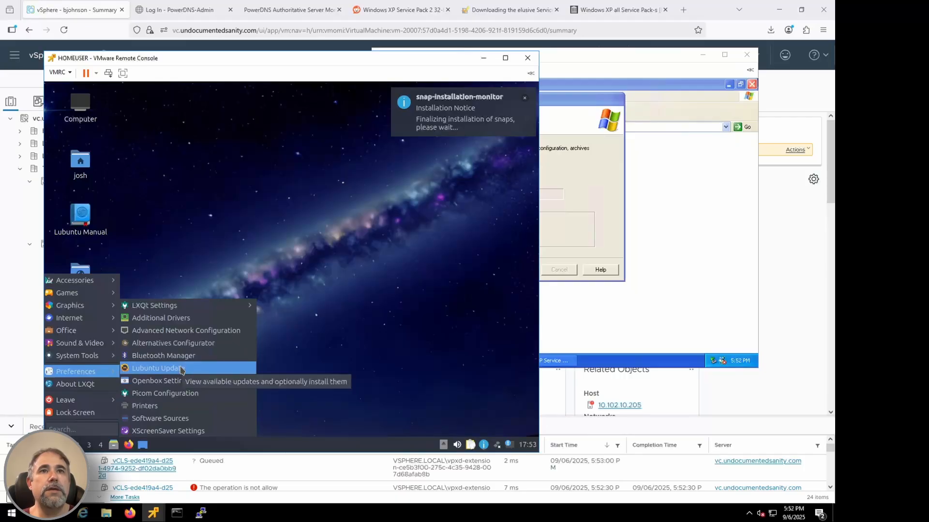
left_click(181, 394)
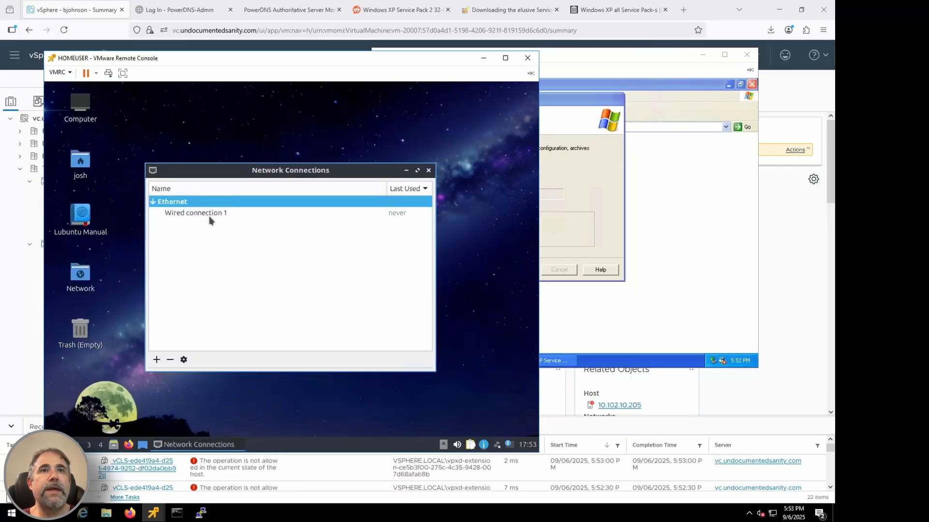
double_click(211, 213)
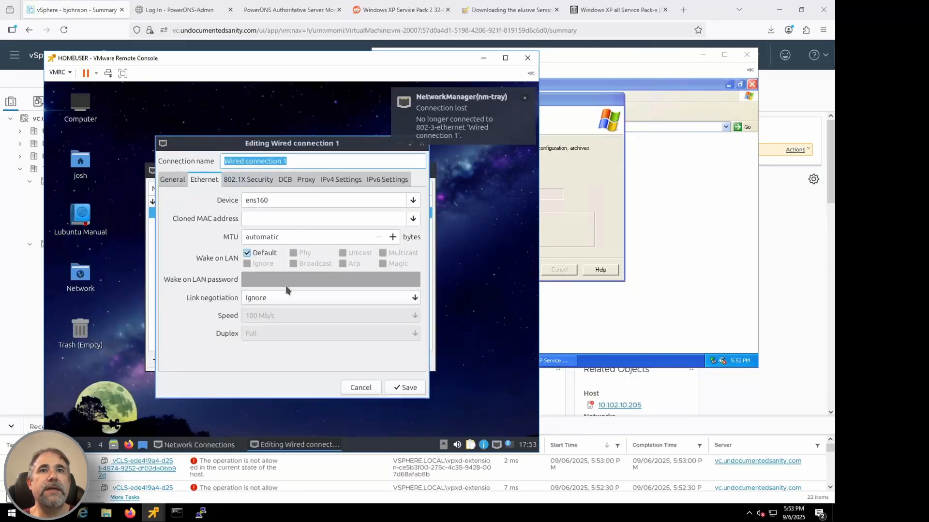
left_click(341, 179)
left_click(300, 199)
left_click(247, 226)
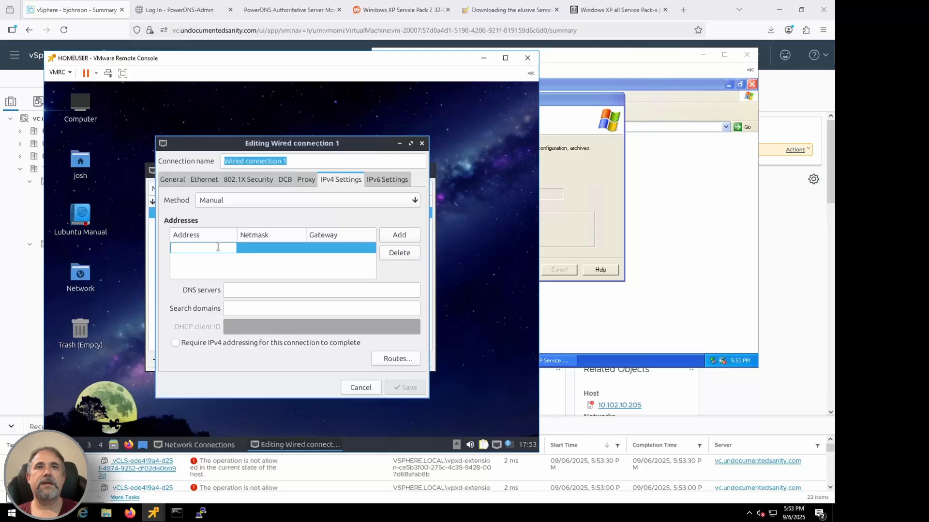
Step: Add the IPv4 address 100.100.100.25 with netmask 255.255.255.0 and gateway 100.100.100.1 to Wired connection 1
type("100.100.1")
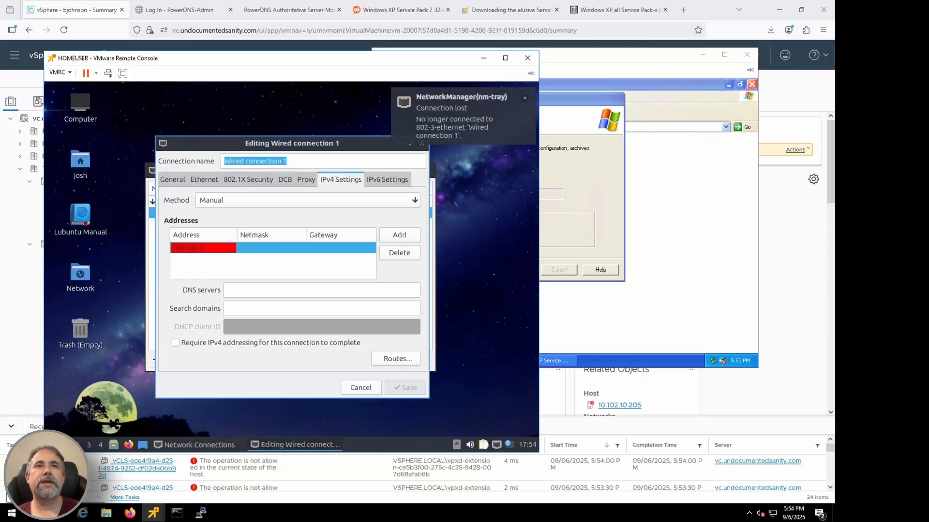
type("00.1")
key("BackSpace")
type("25")
key("Tab")
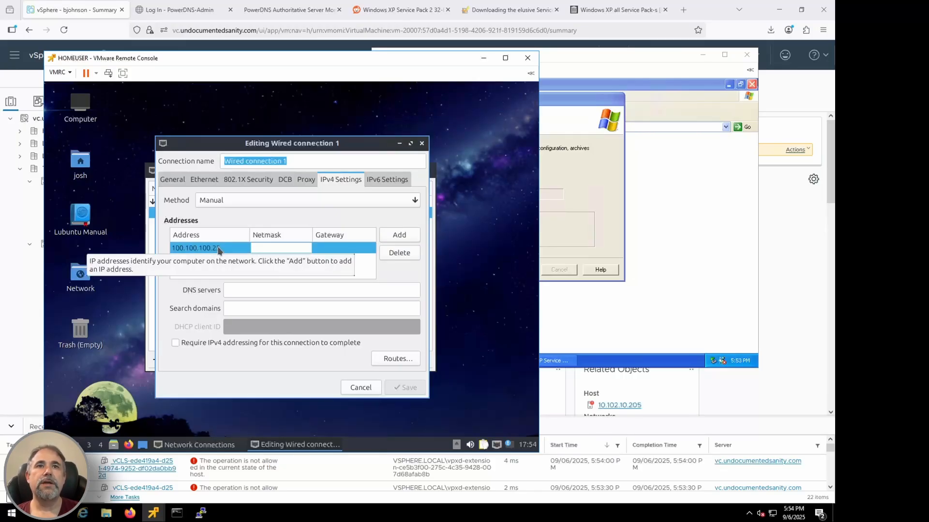
type("255.255.255.0")
key("Tab")
type("100.100.100.1")
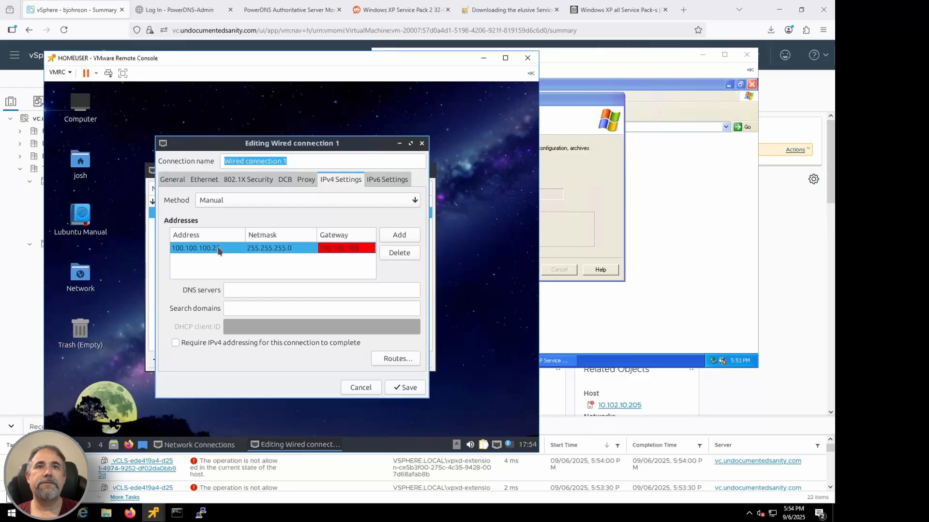
left_click(347, 265)
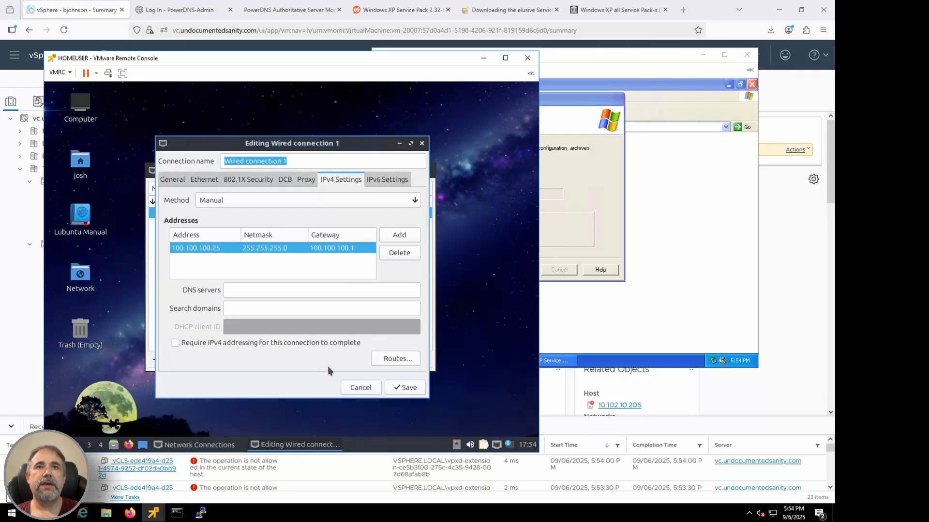
Step: Set Wired connection 1's DNS server to 100.100.100.100, save it, and close the network connections and notifications
left_click(301, 294)
type("100.100.100.100")
left_click(405, 388)
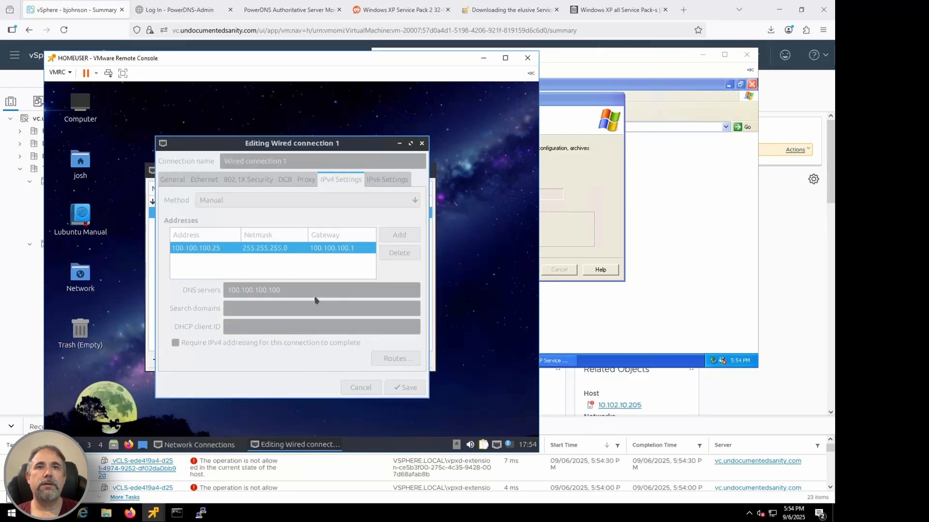
left_click(428, 172)
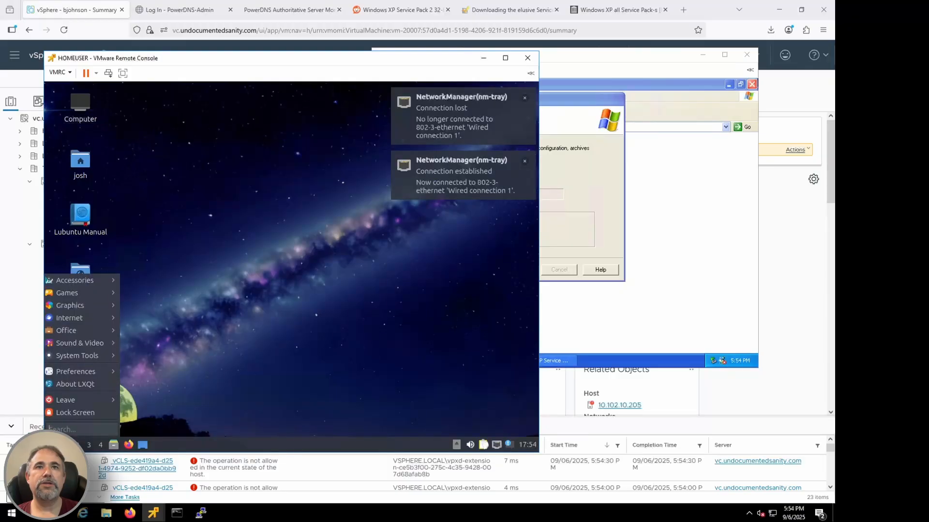
left_click(526, 100)
left_click(525, 101)
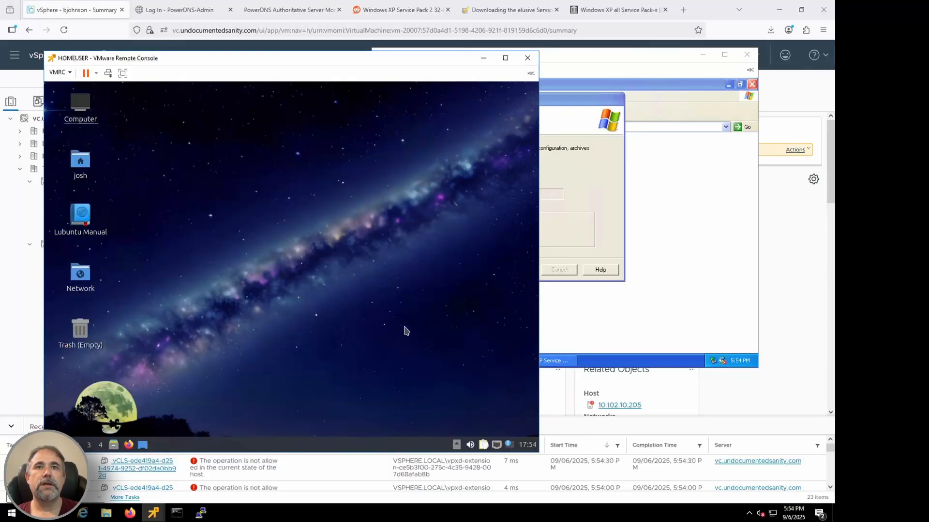
left_click(52, 444)
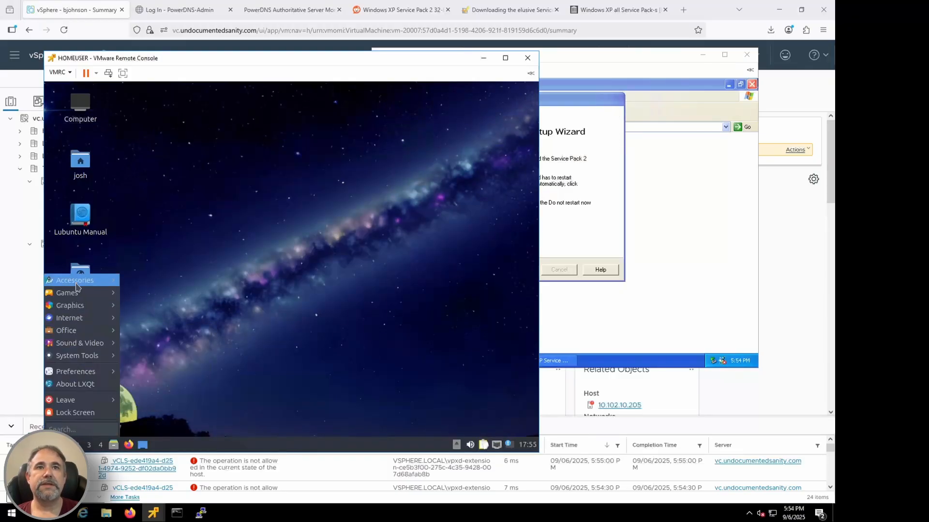
mouse_move(77, 287)
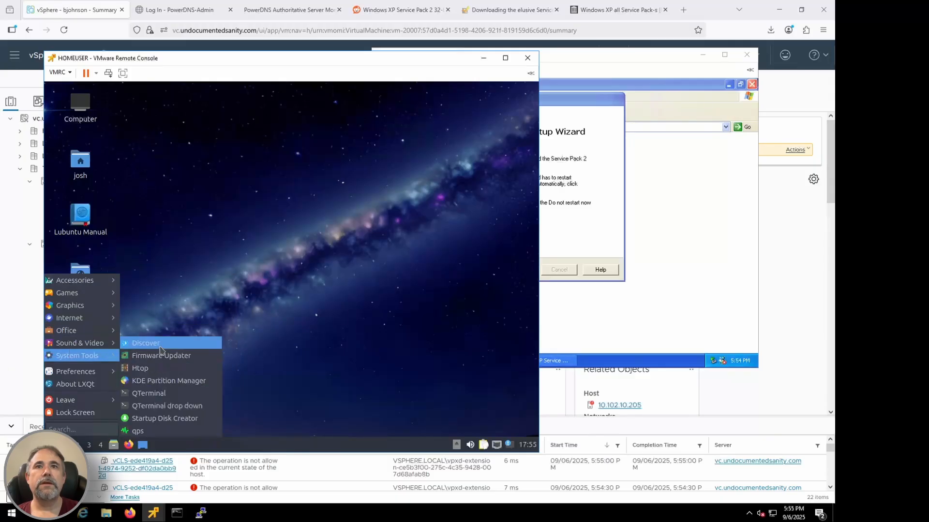
left_click(330, 319)
Step: Finish the Windows XP Service Pack 2 Setup Wizard with an automatic restart and bring the VM's console back to the front
left_click(594, 315)
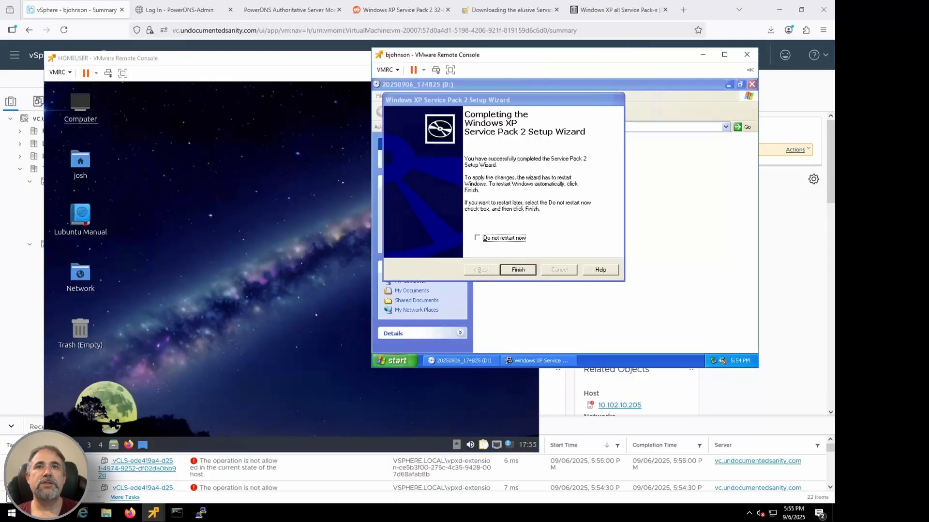
key("Return")
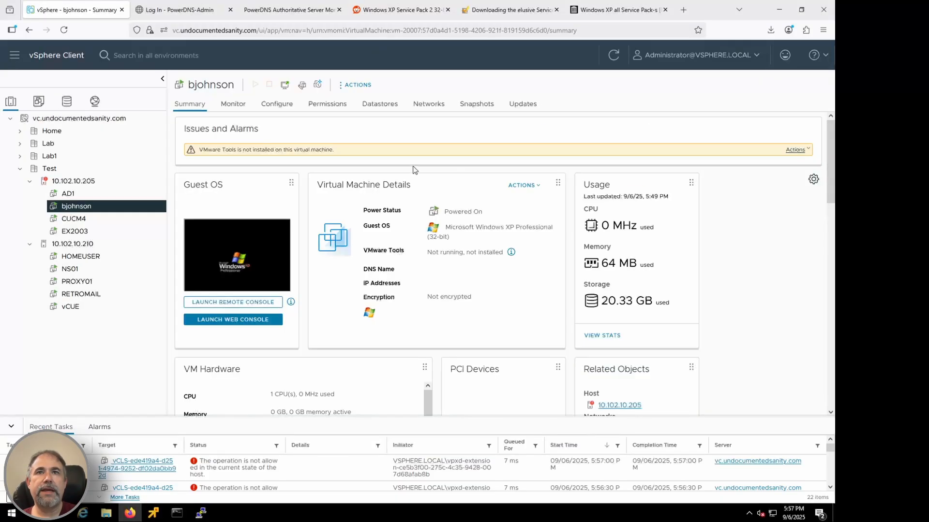
left_click(356, 84)
left_click(154, 513)
left_click(334, 454)
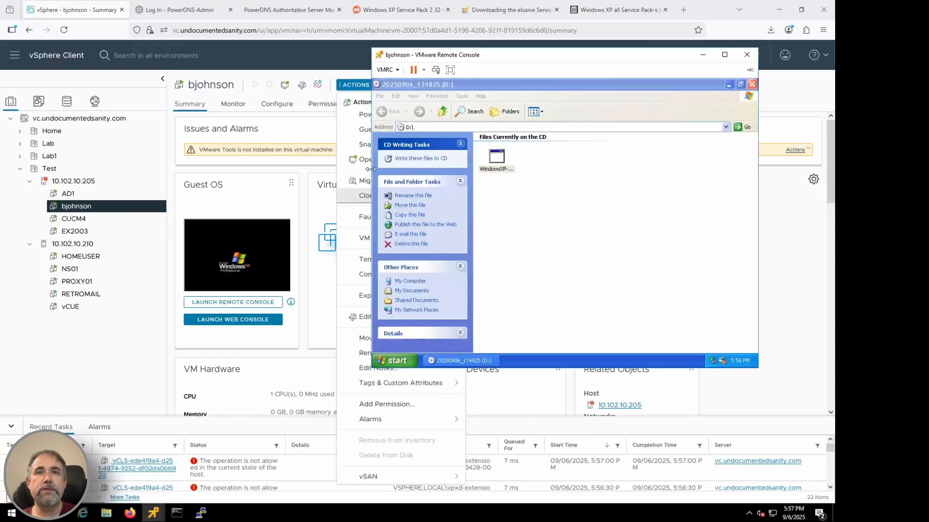
Step: Disconnect xp_sp2.iso from the Windows XP VM's CD/DVD drive 1
left_click(387, 70)
mouse_move(408, 95)
mouse_move(537, 94)
left_click(622, 94)
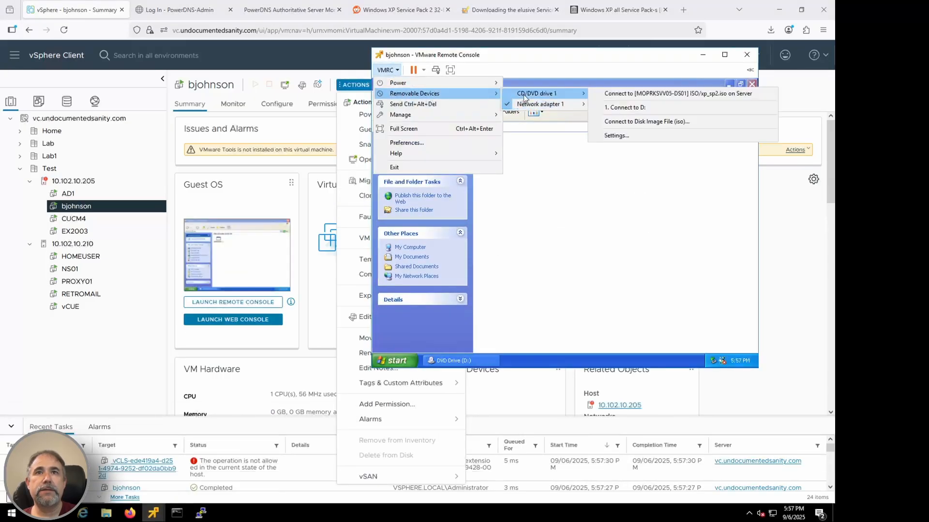
Step: Assign VMware-tools-windows-10.0.12-4448496.iso from the server's ISO folder to the Windows XP VM's CD/DVD drive 1
left_click(644, 121)
left_click(619, 228)
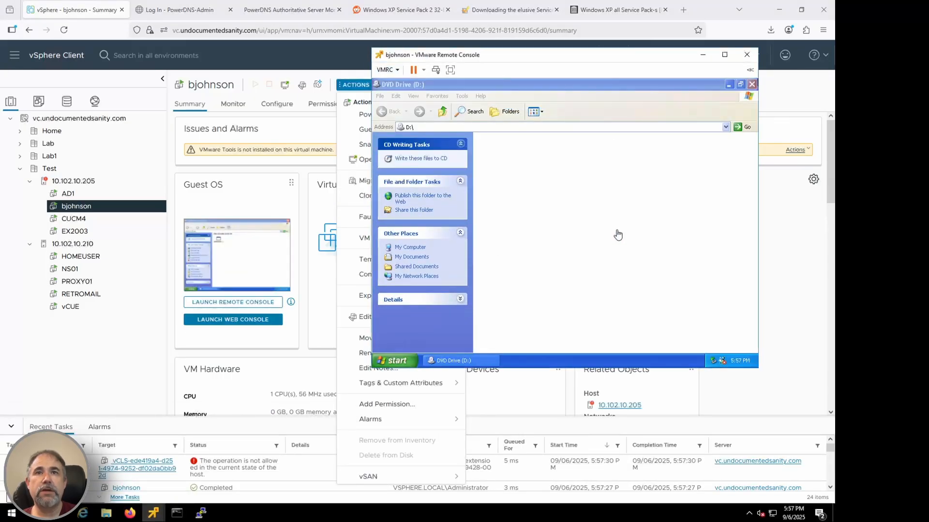
left_click(387, 70)
mouse_move(408, 95)
mouse_move(537, 94)
left_click(629, 137)
left_click(712, 169)
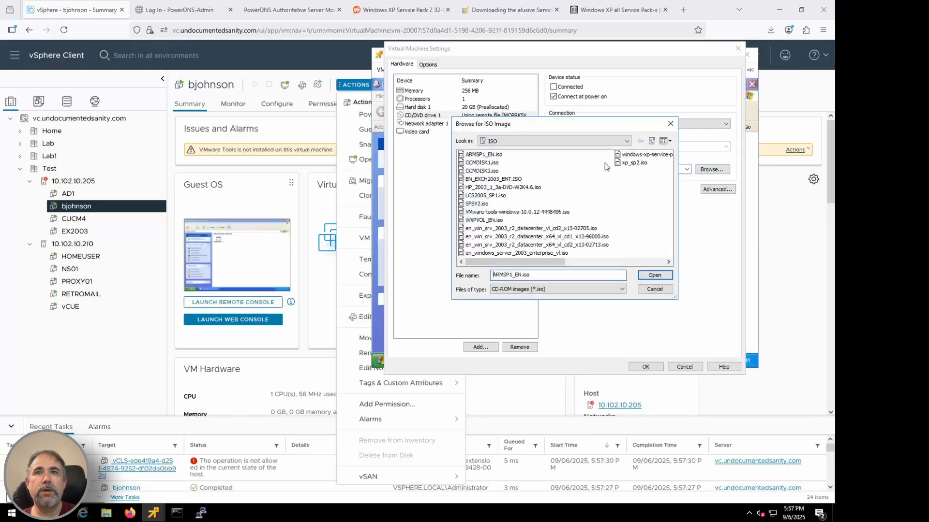
left_click(645, 154)
double_click(516, 212)
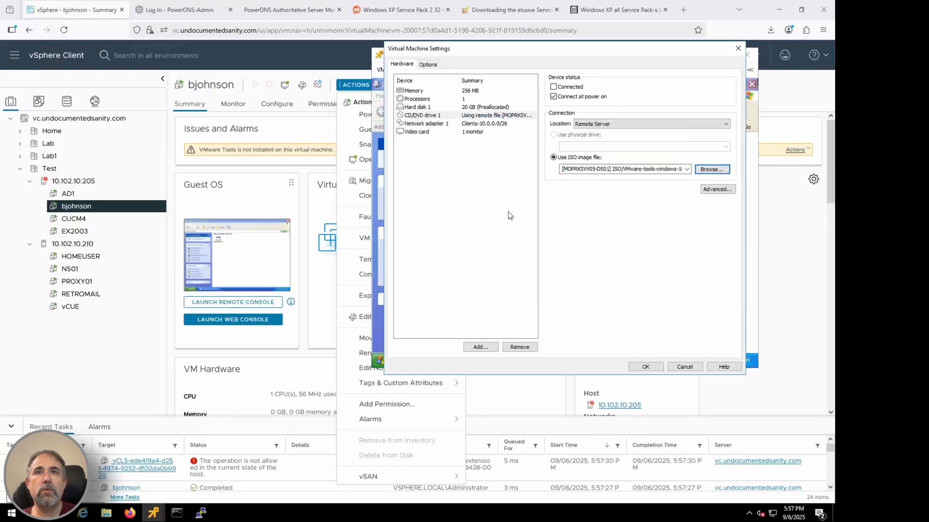
left_click(645, 366)
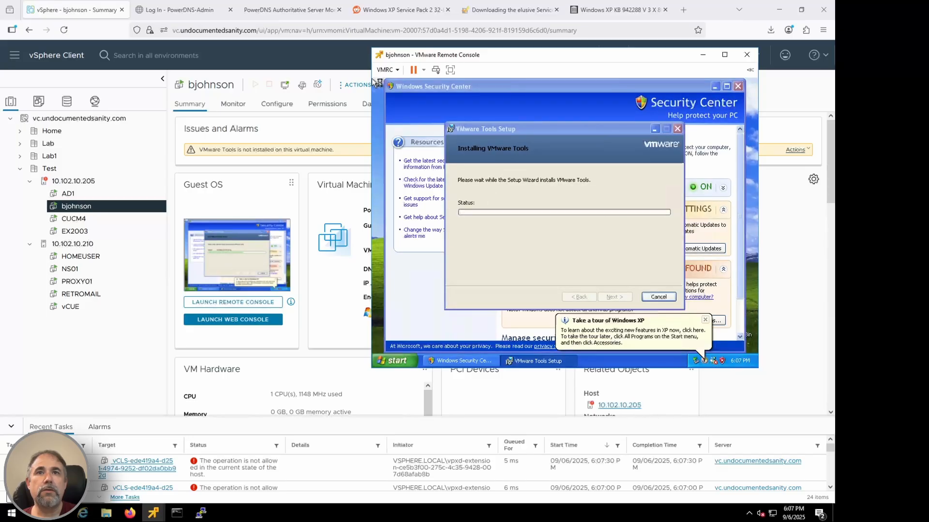
Step: Complete VMware Tools Setup on the Windows XP VM, restart it and return to its desktop
key("Return")
key("Return")
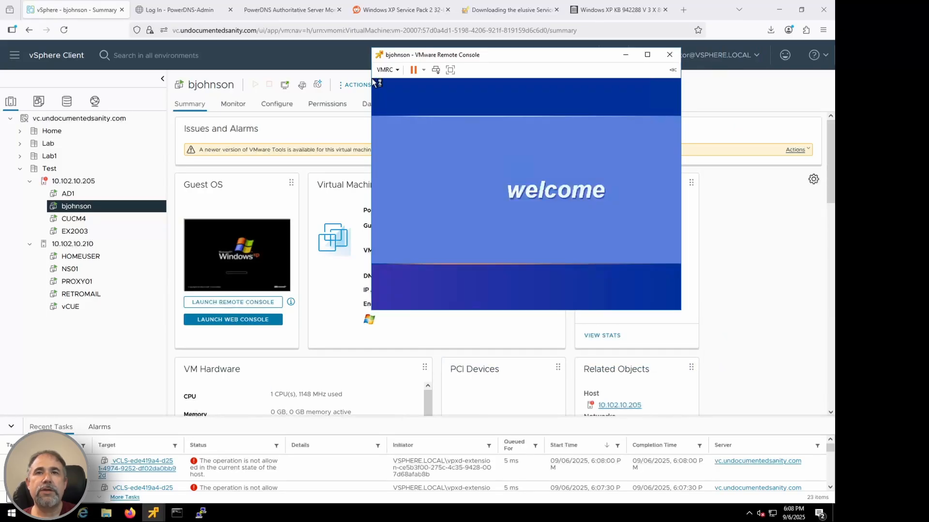
left_click(561, 274)
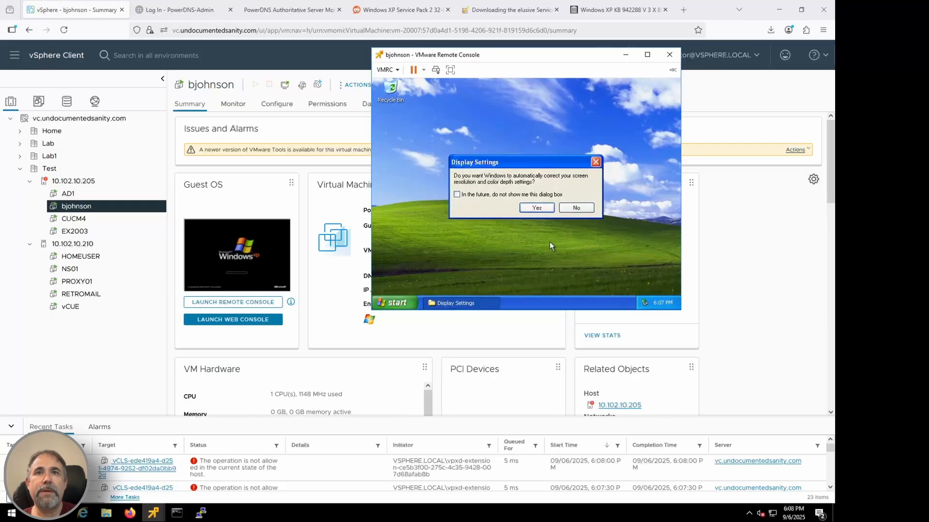
Step: Let Windows XP automatically correct its screen resolution and color depth, and accept the adjusted display settings
left_click(537, 207)
left_click(493, 159)
left_click(619, 337)
left_click(602, 284)
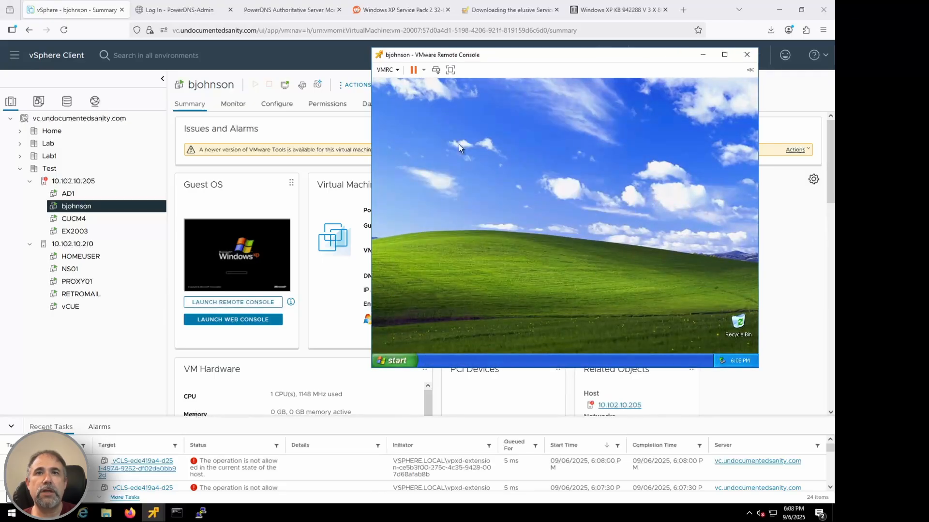
Step: Show the My Documents, My Computer and My Network Places icons on the Windows XP desktop
left_click(395, 360)
right_click(507, 271)
left_click(534, 332)
left_click(456, 155)
left_click(457, 323)
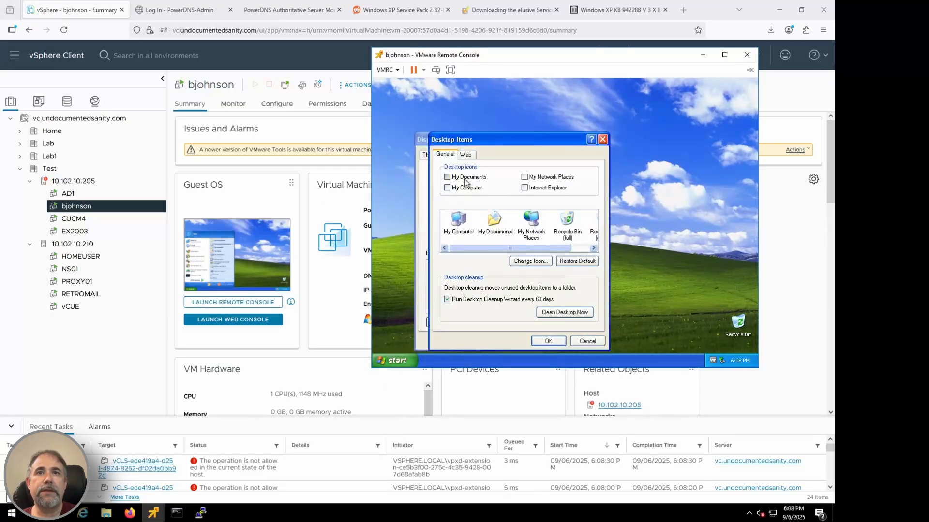
left_click(466, 179)
left_click(466, 187)
left_click(558, 178)
left_click(548, 341)
left_click(516, 340)
Step: Change the Windows XP computer's membership to the domain pinnacledataworks.com in System Properties
right_click(388, 126)
left_click(406, 219)
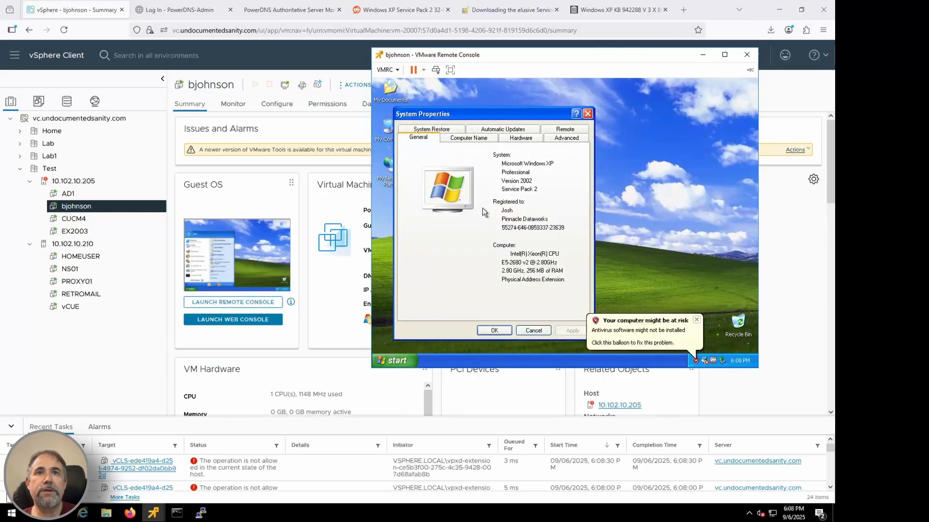
left_click(468, 138)
left_click(564, 257)
left_click(421, 242)
left_click(438, 250)
type("pinnacledataworks.com")
key("Return")
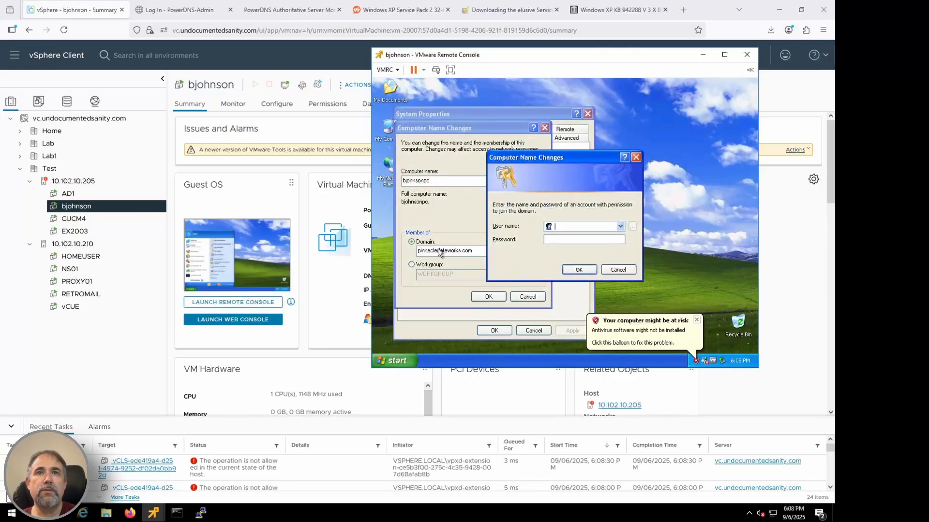
Step: Authorize the domain join with the domain account's user name and password, and restart the Windows XP computer
key("Return")
left_click(561, 248)
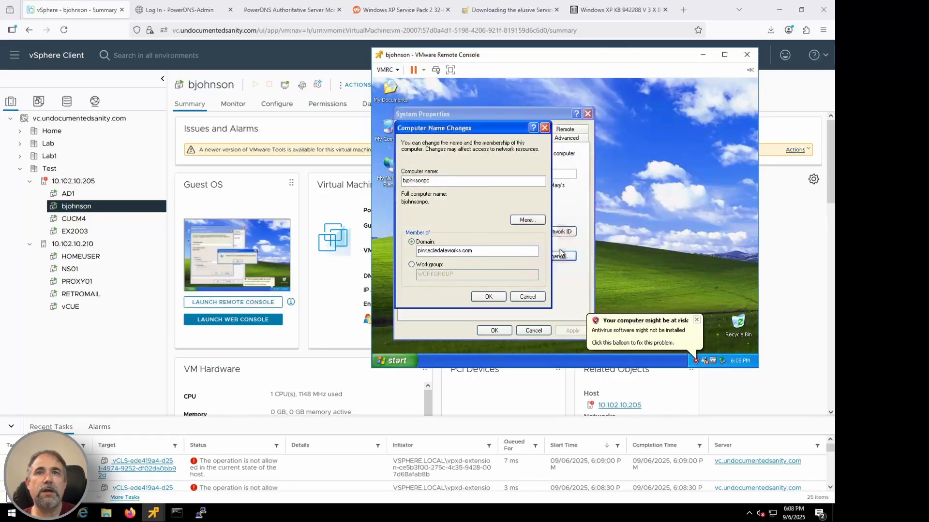
left_click(562, 247)
left_click(497, 331)
left_click(545, 251)
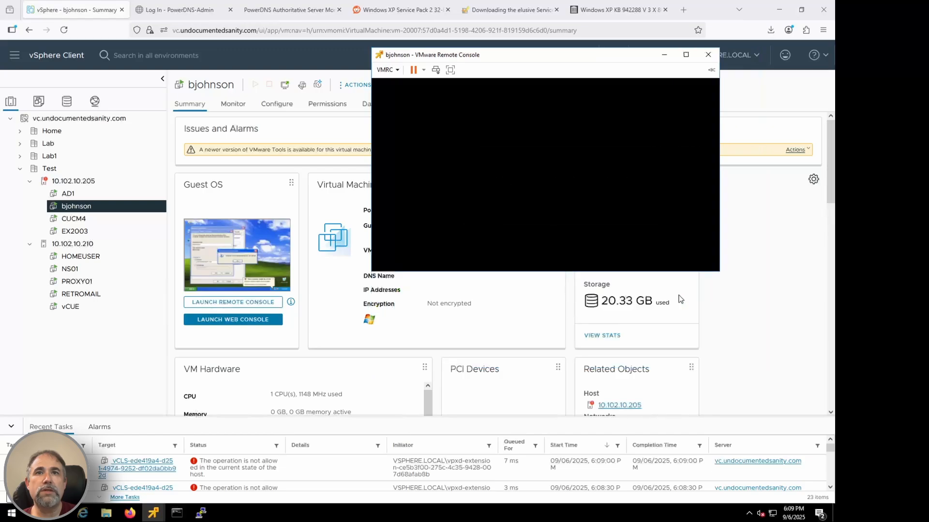
Step: Log on to the restarted Windows XP VM by entering the account password
left_click(436, 70)
left_click(533, 227)
type("••••••••")
key("Tab")
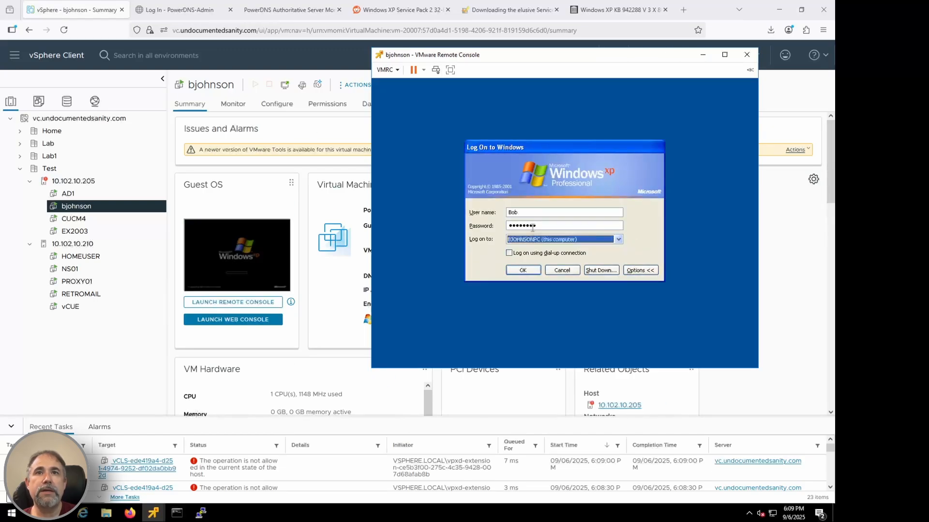
key("Return")
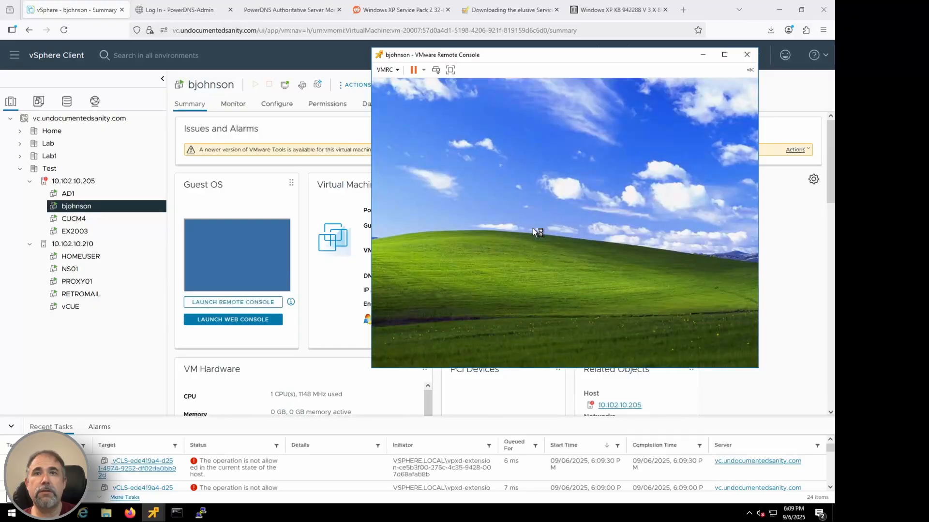
left_click(599, 213)
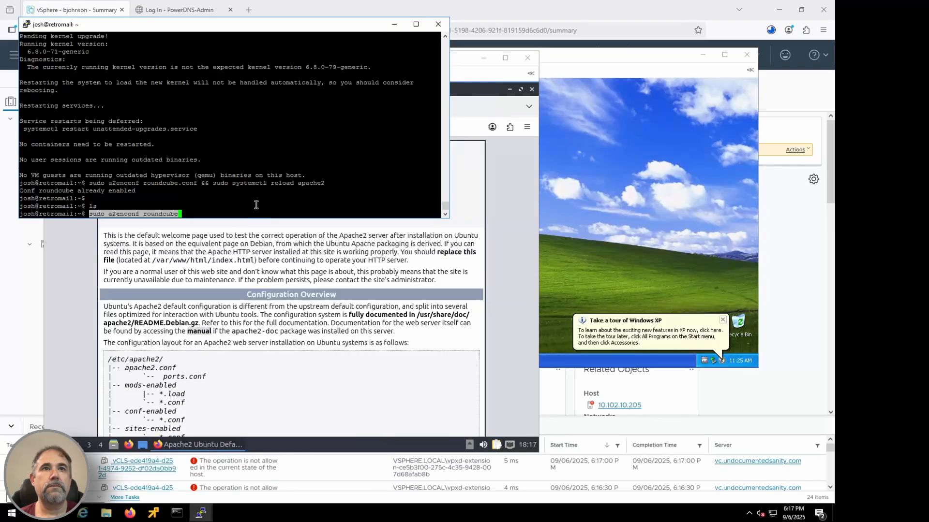
Step: Reload Apache on the retromail server with sudo systemctl reload apache2 and refresh webmail.retromail.com on HOMEUSER
key("Return")
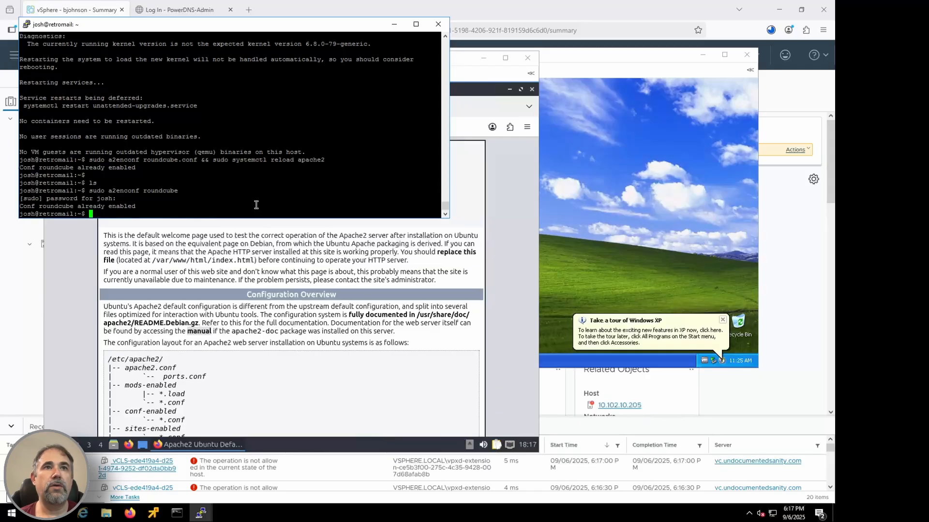
right_click(206, 189)
key("Return")
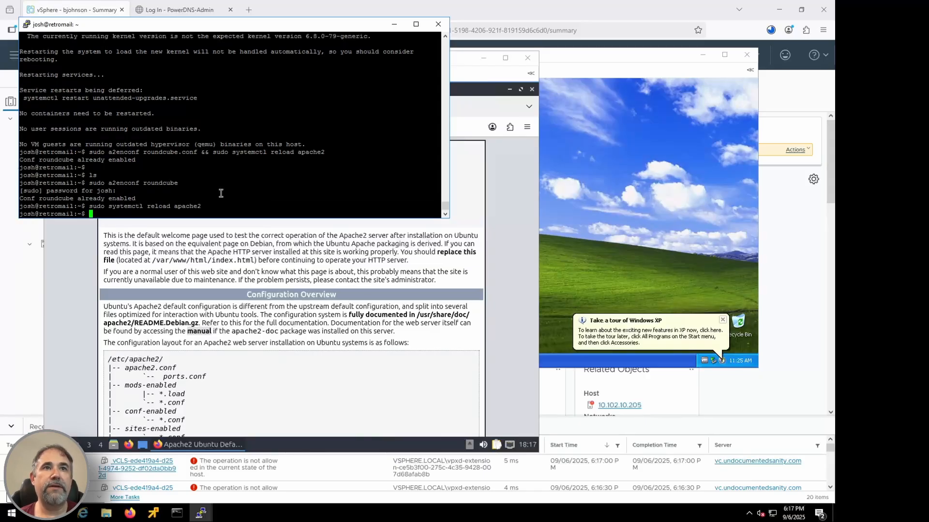
left_click(217, 231)
left_click(91, 128)
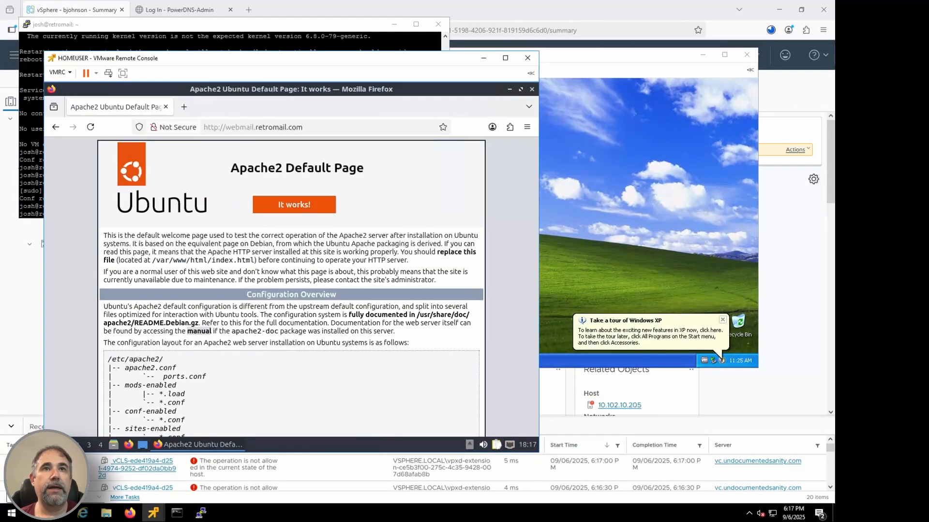
Step: Create /etc/apache2/sites-available/webmail.retromail.com.conf in vi with a virtual host for webmail.retromail.com using DocumentRoot /usr/share/roundcube, and save it
left_click(214, 43)
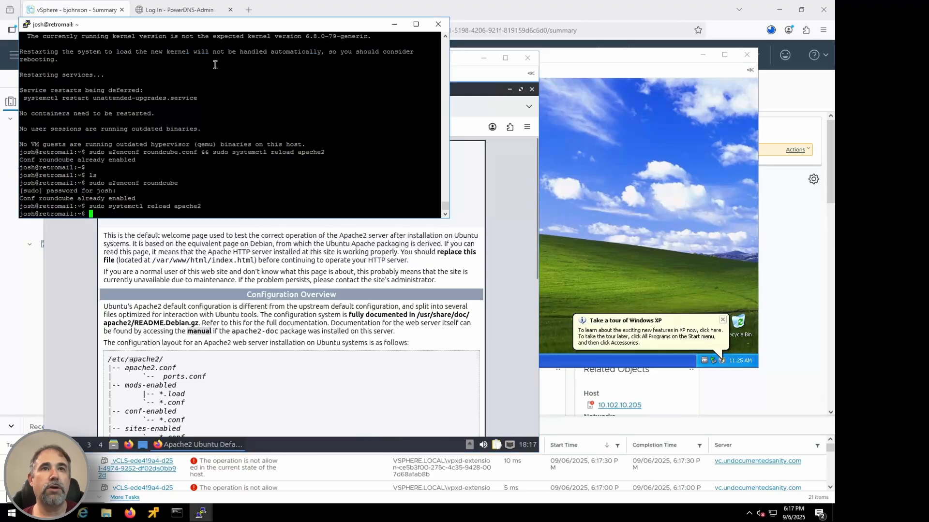
type("sudo vi")
right_click(201, 135)
key("Return")
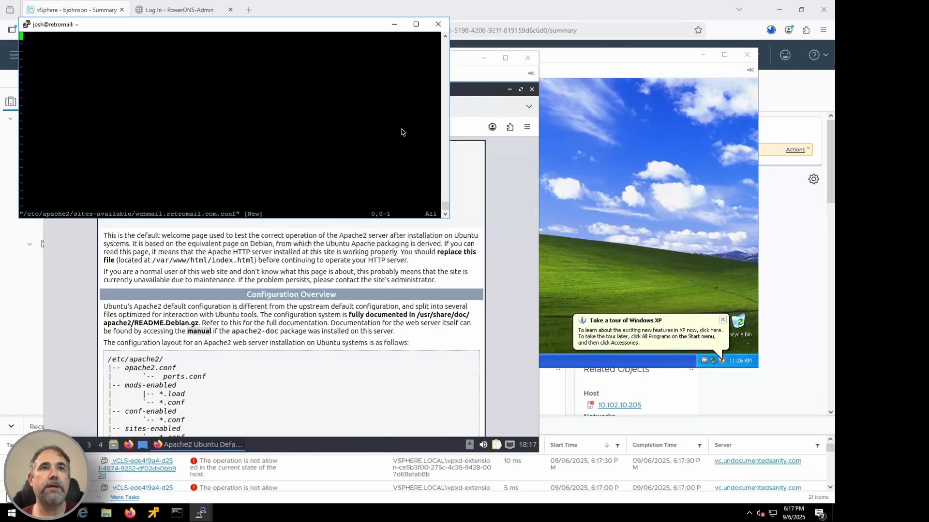
key("i")
right_click(133, 74)
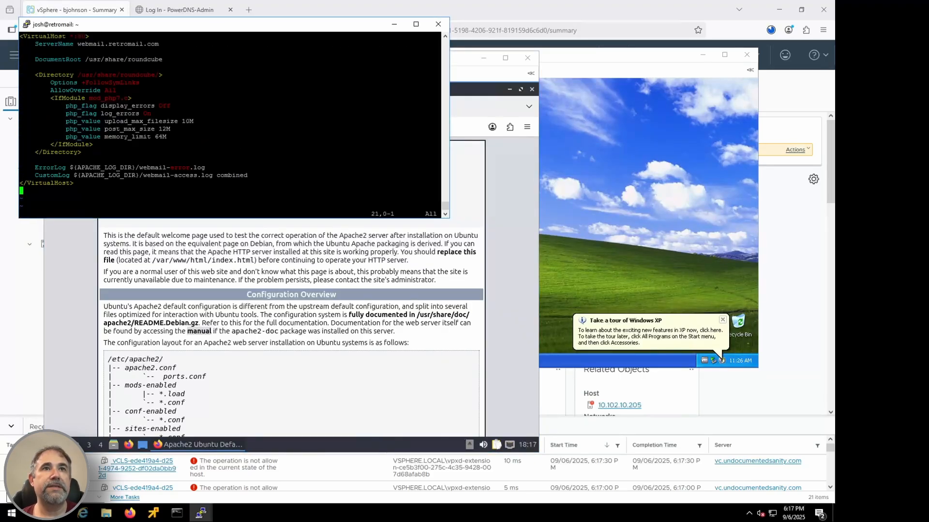
key("Escape")
type(":wq")
key("Return")
Step: Enable the webmail.retromail.com.conf site with a2ensite, reload Apache and refresh the webmail page on HOMEUSER
right_click(311, 159)
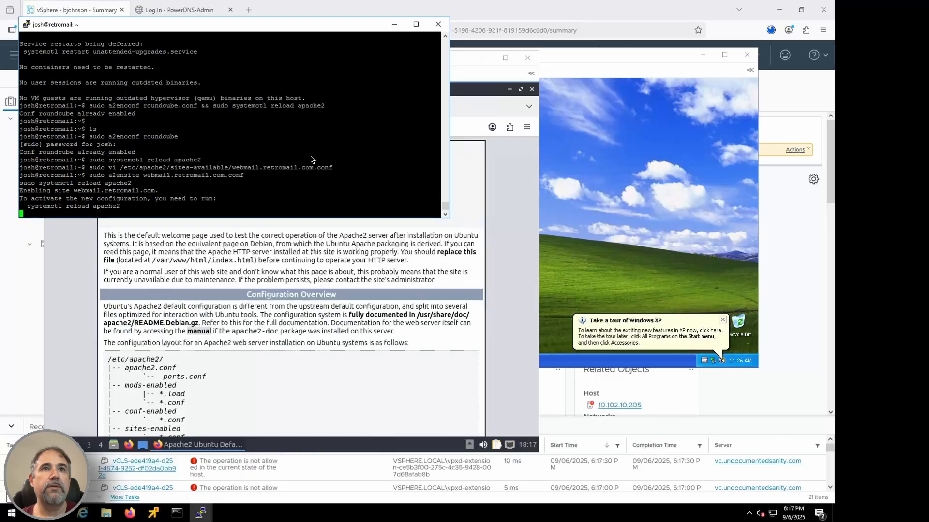
left_click_drag(24, 206, 119, 206)
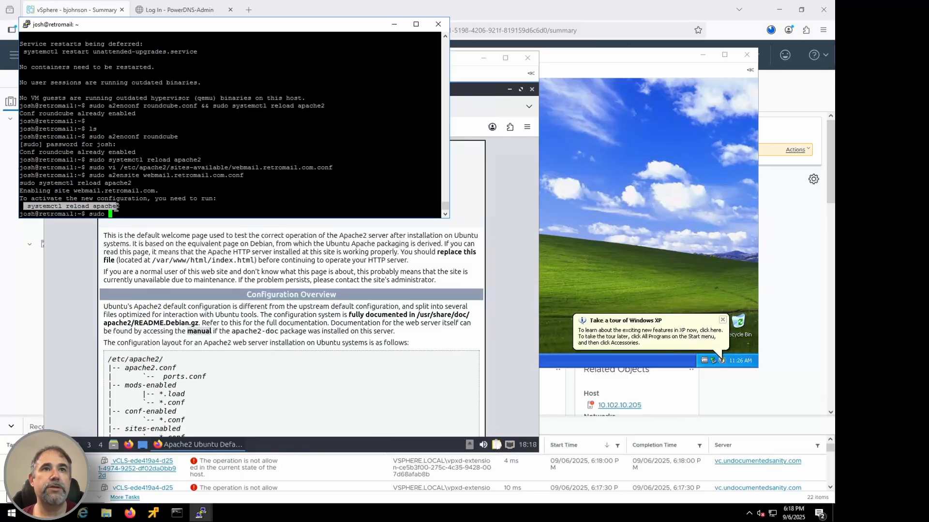
right_click(147, 195)
left_click(95, 103)
key("F5")
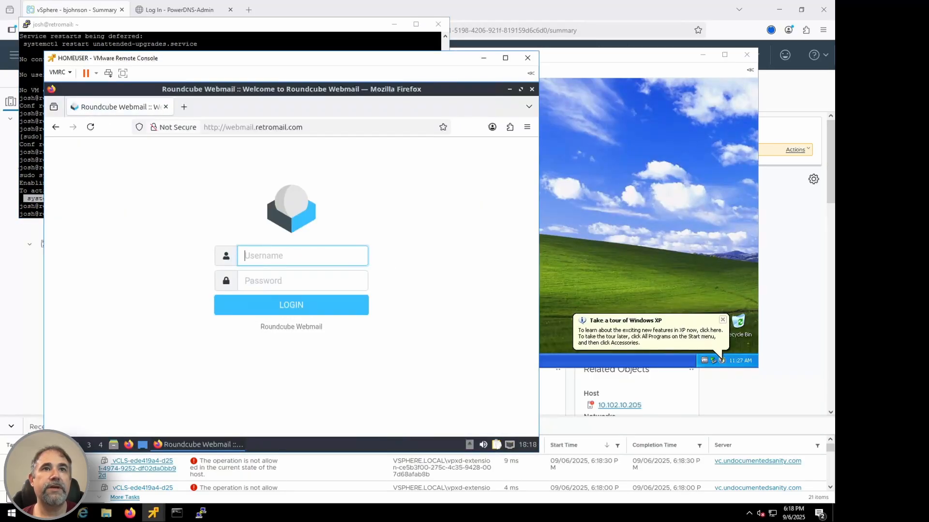
Step: List the mail server's user home directories under /home/
left_click(164, 45)
type("ls /home/users")
key("Return")
type("sudo ls /home/")
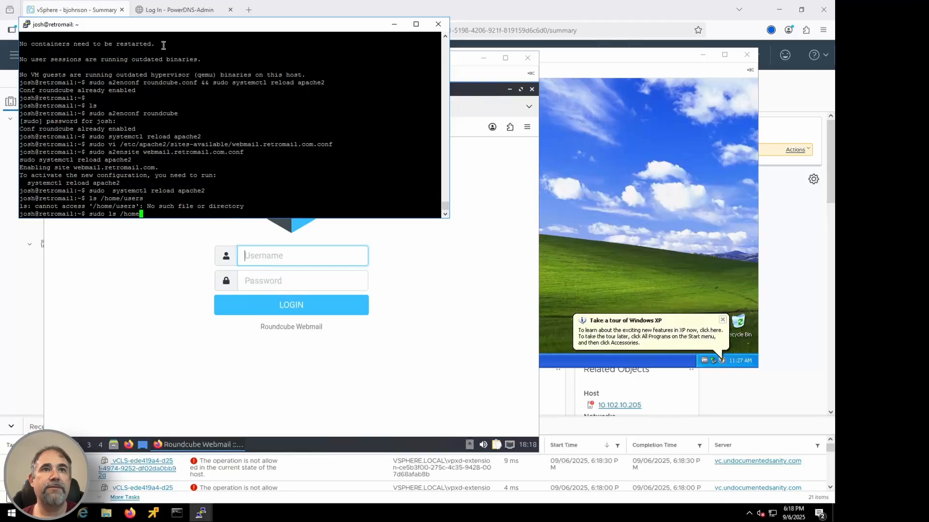
key("Return")
Step: Log in to Roundcube Webmail on HOMEUSER with the mail user's name and password
left_click(291, 265)
type("alice")
key("Tab")
type("••••••••")
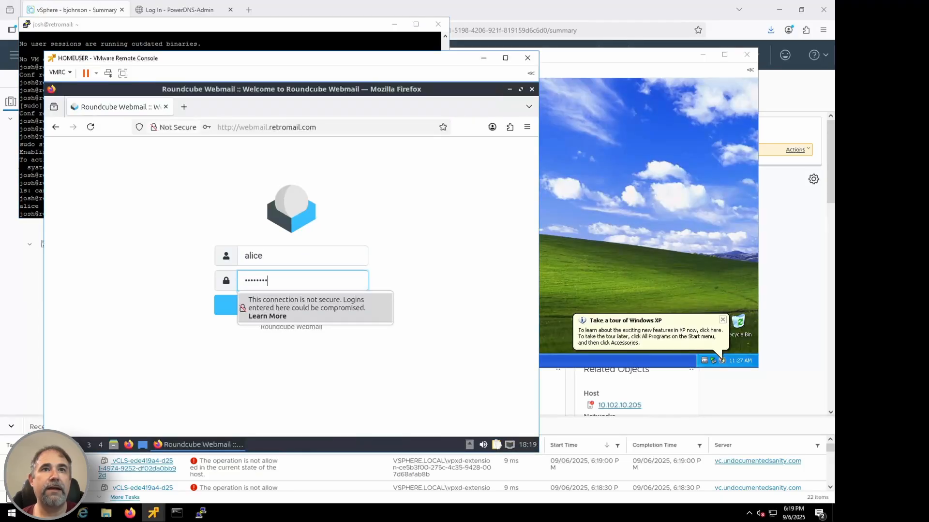
key("Return")
left_click(405, 231)
Step: Assign en_microsoft_office_2003_dvd.iso from the MOPRKSVV05-DS01 datastore's ISO folder to the Windows XP VM's CD/DVD drive
left_click(621, 57)
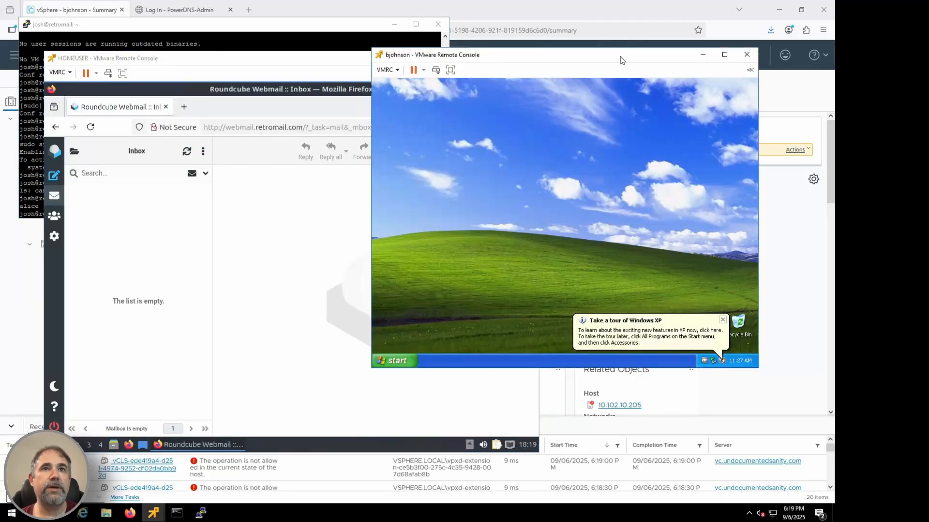
left_click(581, 8)
left_click(357, 86)
left_click(385, 320)
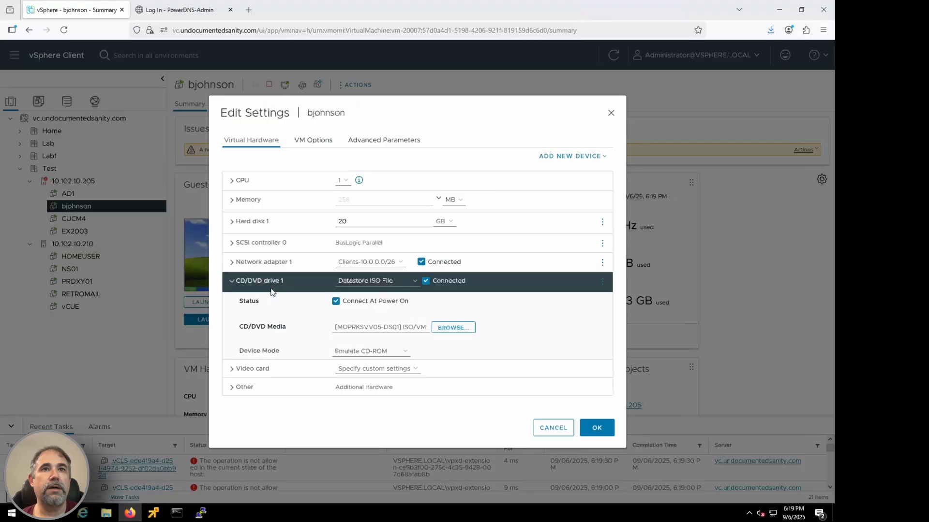
left_click(452, 325)
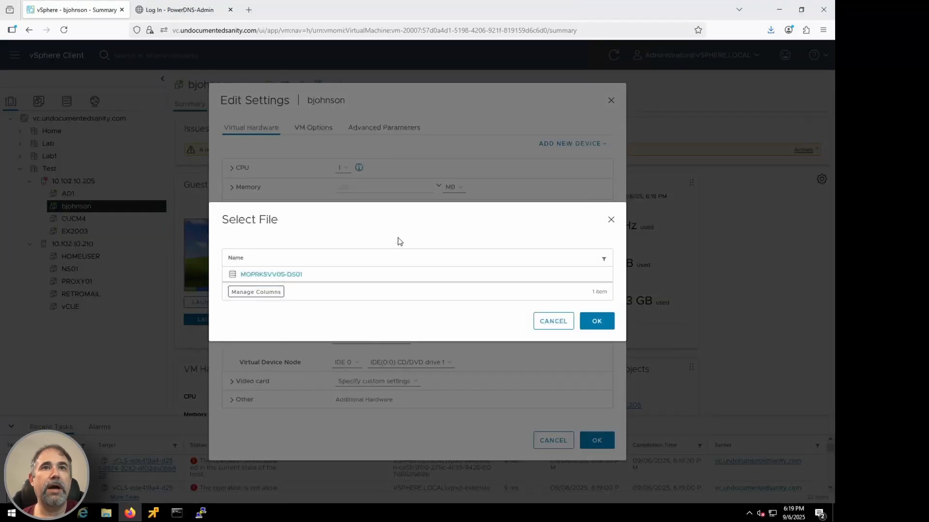
left_click(262, 272)
left_click(280, 233)
scroll(614, 283, "down", 4)
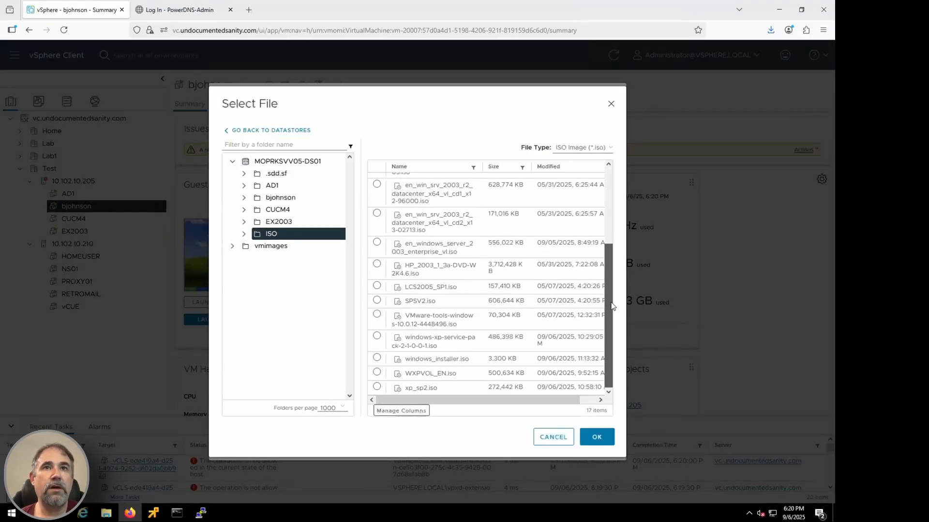
scroll(615, 252, "up", 3)
left_click(377, 209)
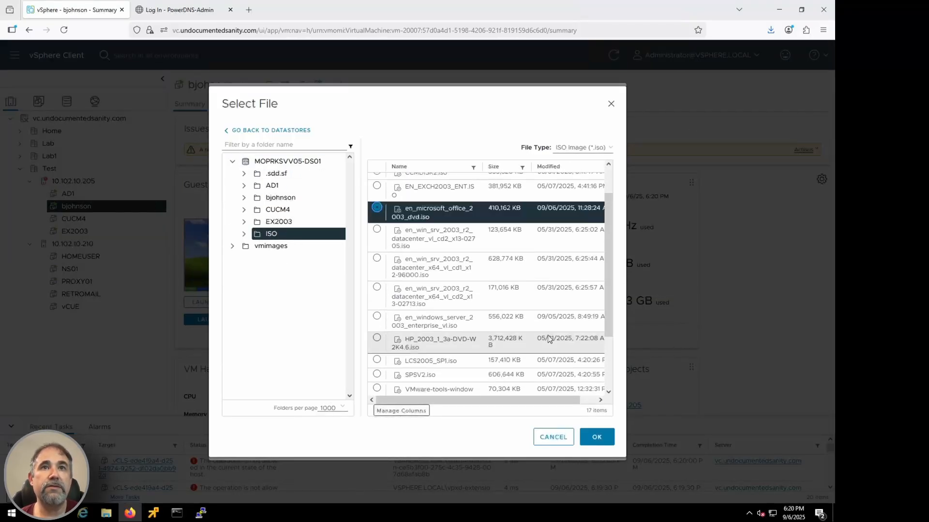
left_click(597, 437)
left_click(597, 440)
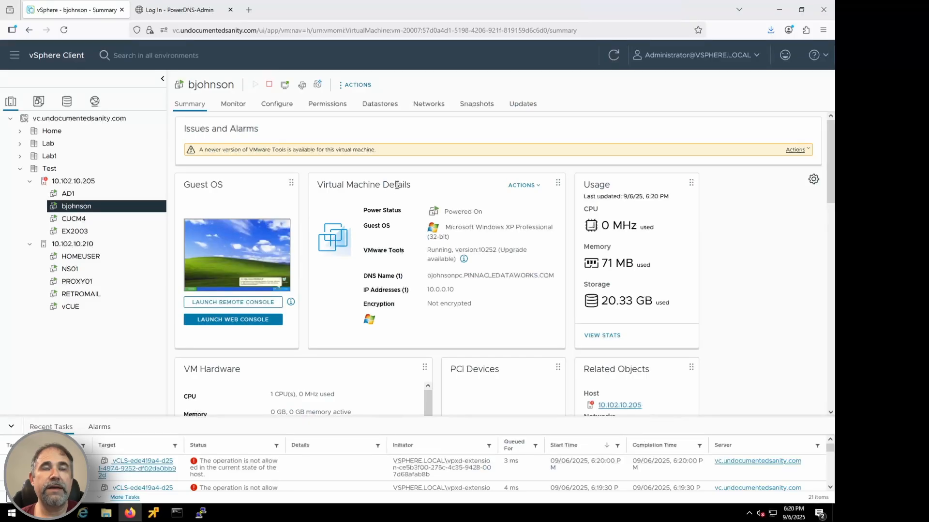
Step: Return to the Windows XP console and run the Office installer as the local Administrator, entering the account password
mouse_move(154, 513)
left_click(492, 428)
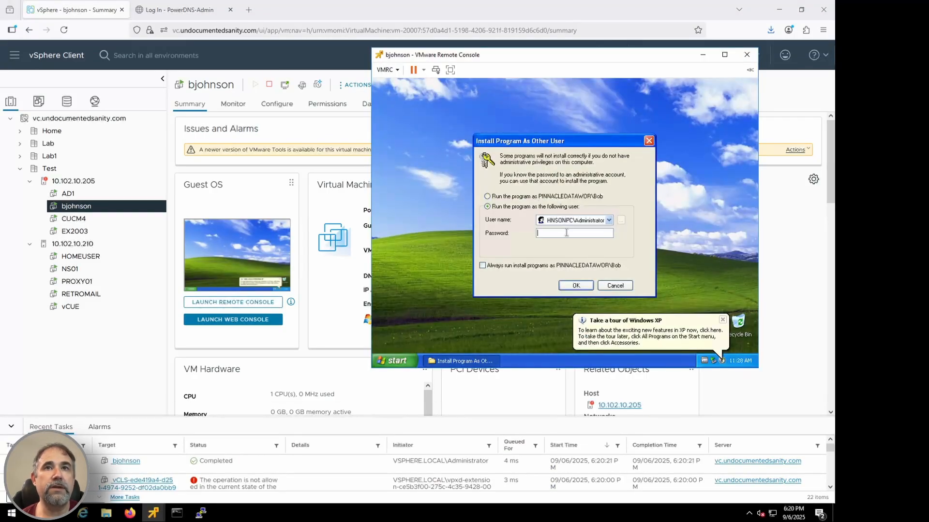
key("ctrl+v")
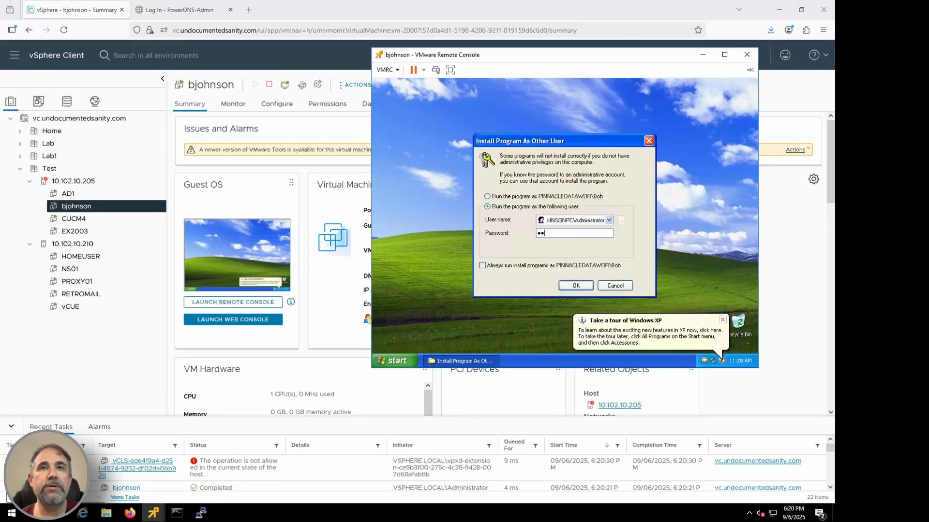
key("Return")
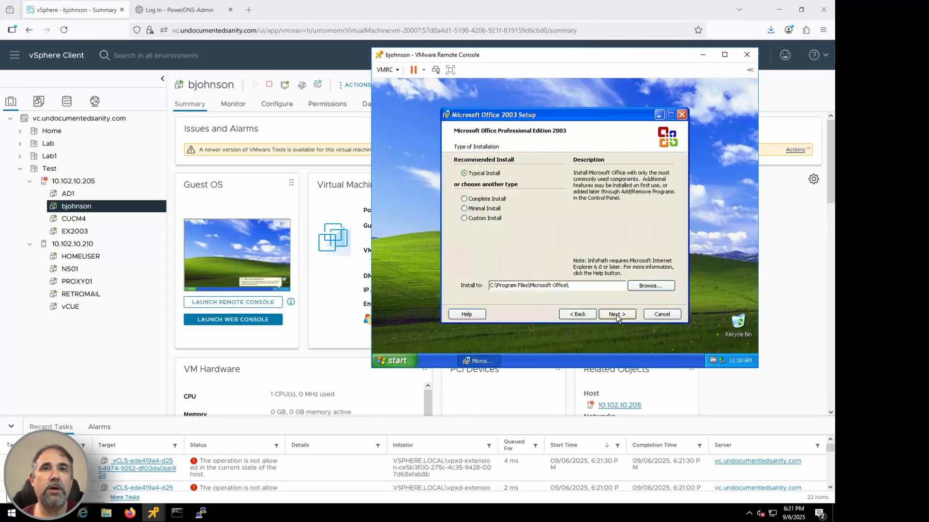
Step: Install Microsoft Office Professional Edition 2003 with the Complete Install type and finish the setup
left_click(464, 199)
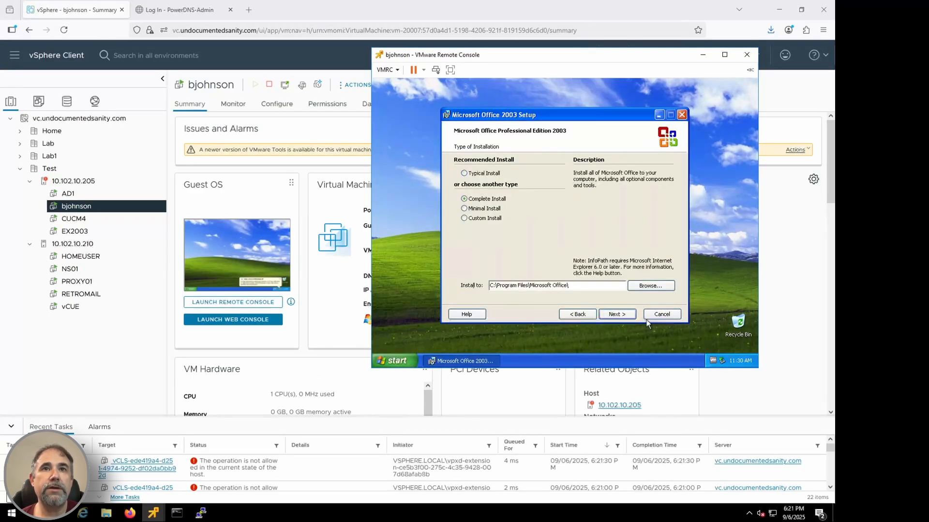
left_click(617, 314)
left_click(616, 315)
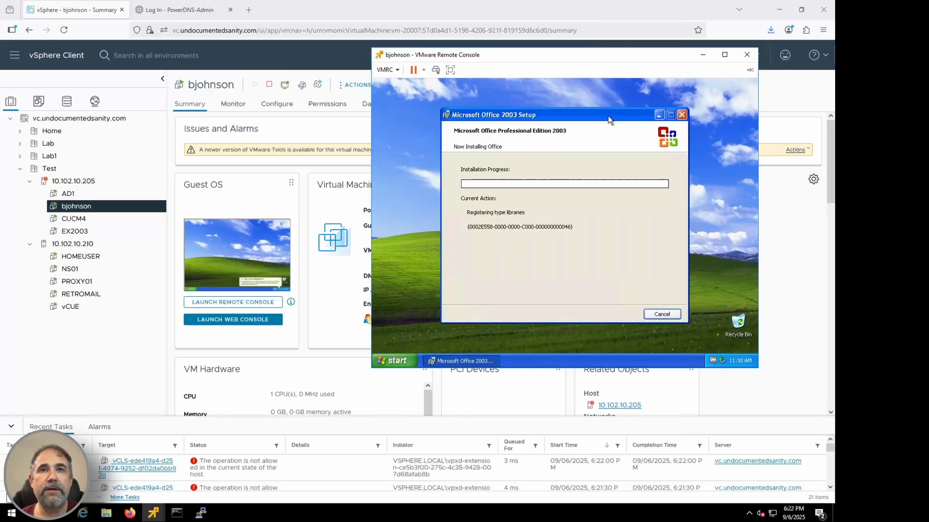
left_click(660, 315)
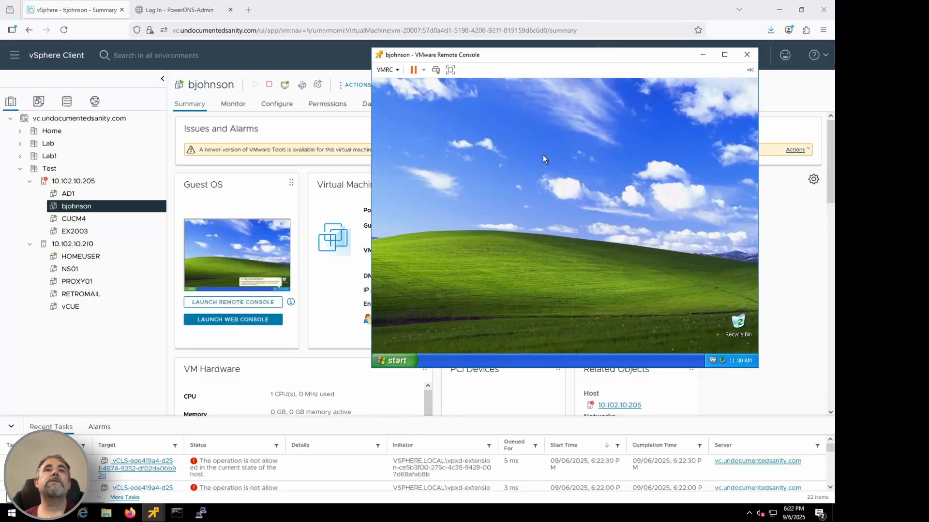
Step: Show My Documents, My Computer and My Network Places on this user's desktop and turn off the 60-day Desktop Cleanup Wizard
right_click(546, 137)
left_click(567, 200)
left_click(435, 128)
left_click(428, 296)
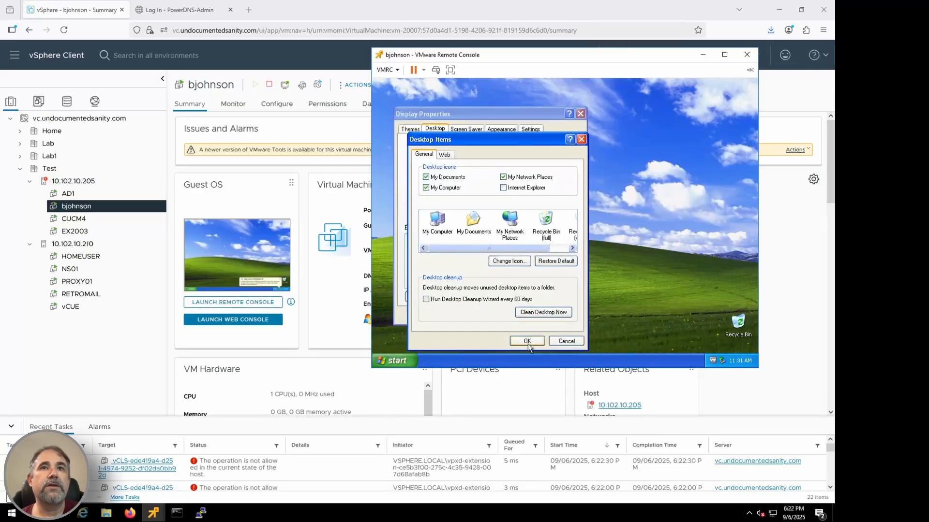
left_click(528, 344)
left_click(488, 315)
Step: Open Outlook 2003 on the Windows XP desktop and start its e-mail account setup with Microsoft Exchange Server as the server type
left_click(394, 361)
left_click(416, 186)
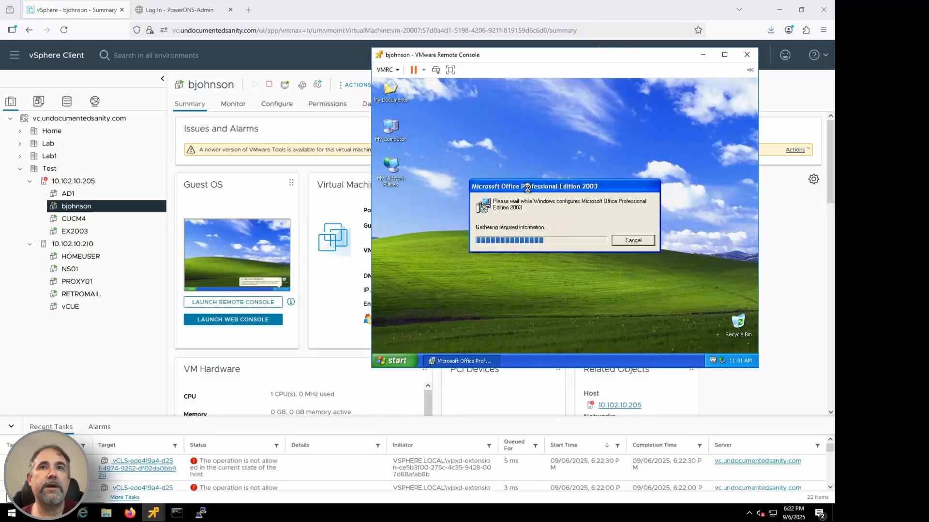
left_click(637, 312)
left_click(637, 312)
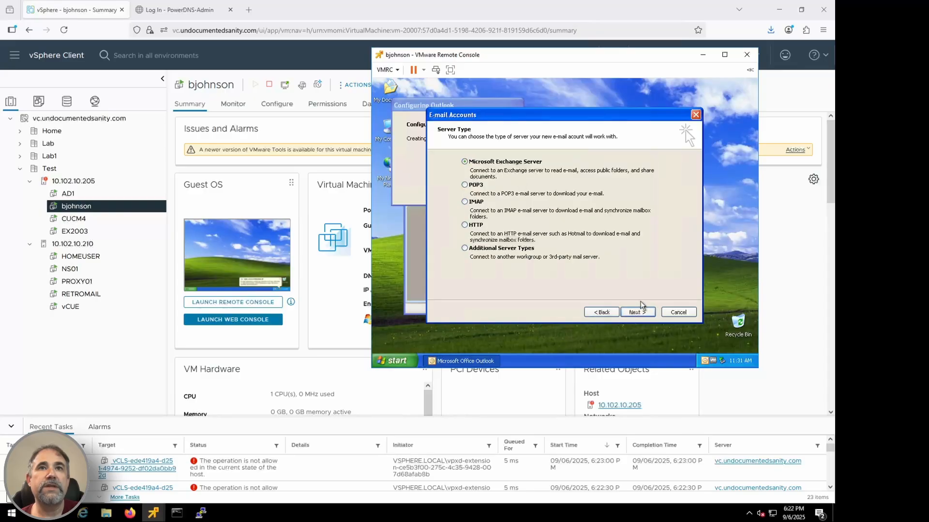
left_click(637, 312)
Step: Set the Exchange server to mail.pinnacledataworks.com, enter and check the mailbox user name, and finish the account setup
type("mail.pinnacled")
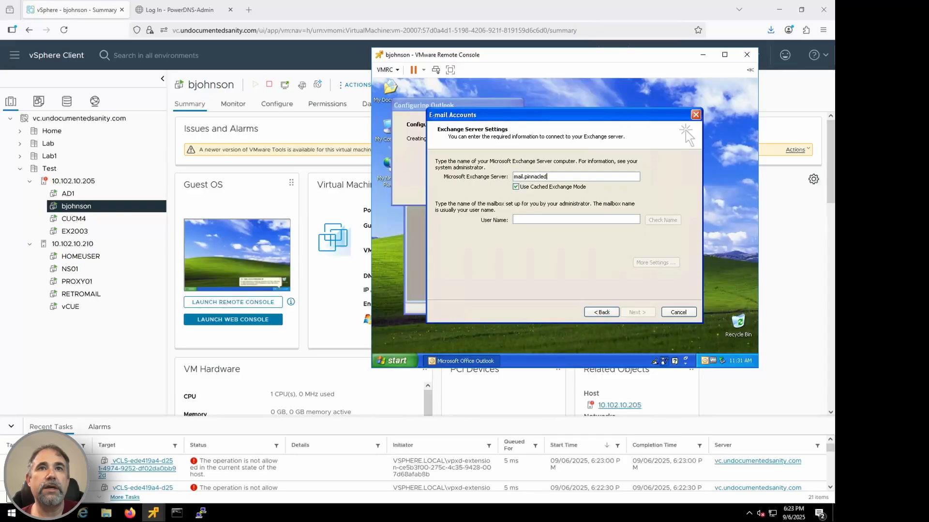
type("ataworks.com")
left_click(547, 219)
type("bob")
left_click(664, 220)
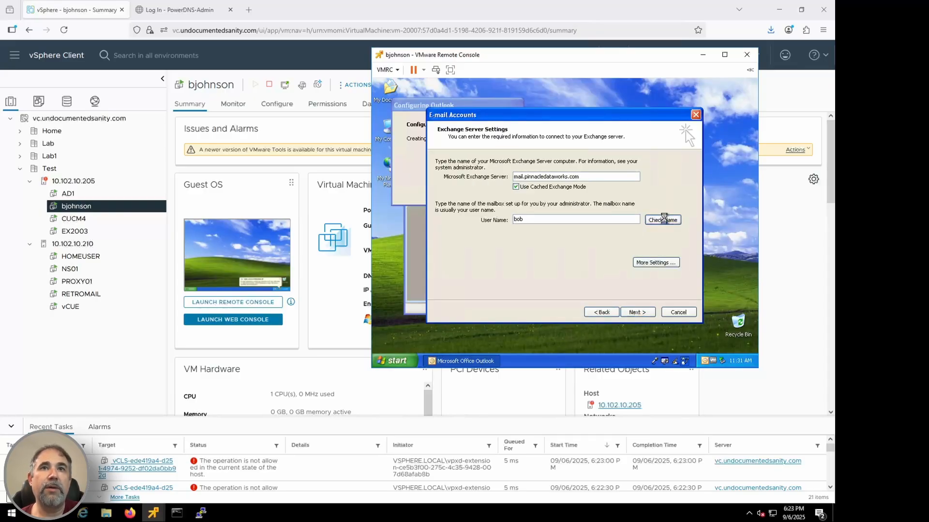
left_click(636, 312)
left_click(636, 312)
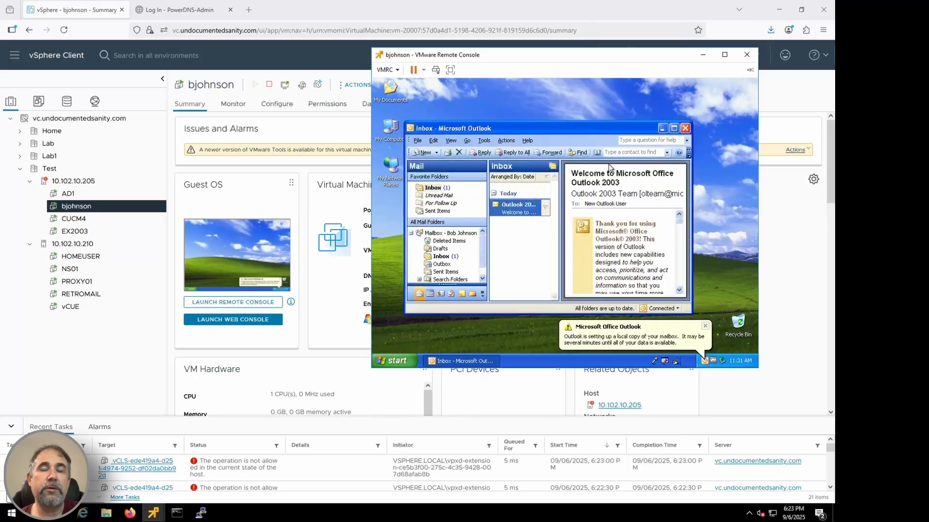
Step: Maximize the Outlook window and place the reading pane below the message list
left_click(673, 128)
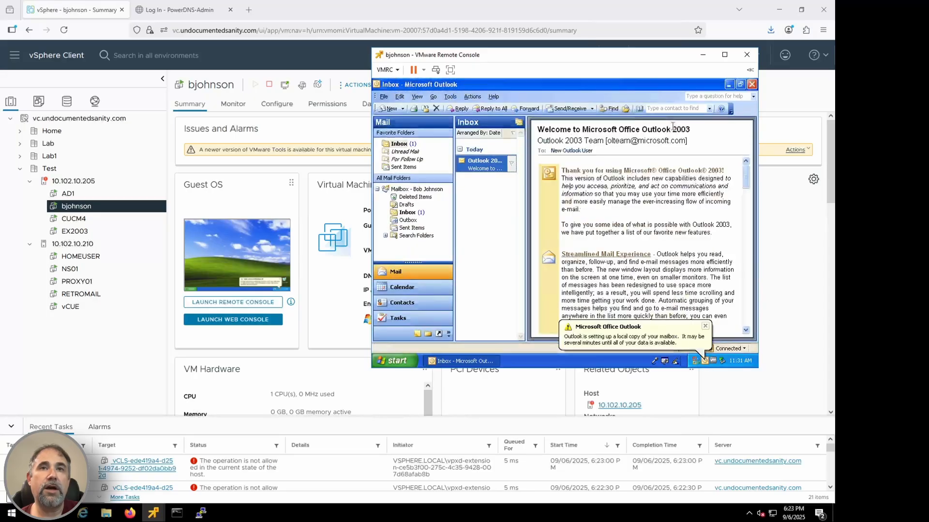
left_click(417, 97)
mouse_move(430, 130)
left_click(503, 137)
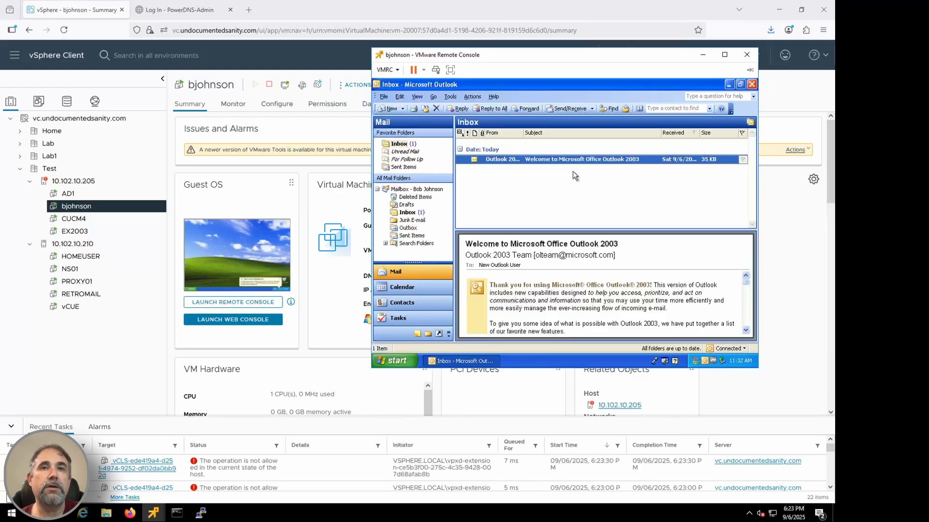
Step: Remove the language bar from the Windows XP taskbar
right_click(665, 360)
left_click(674, 355)
left_click(430, 151)
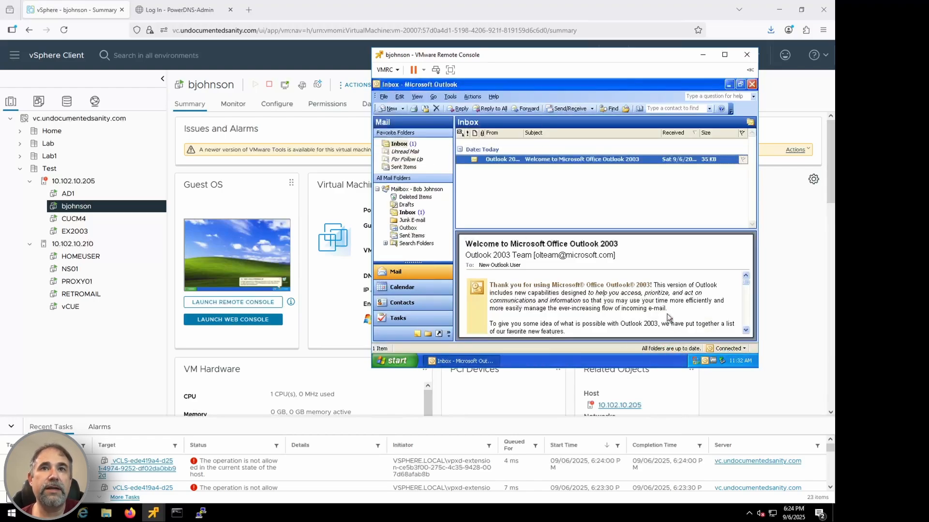
Step: Answer the Microsoft Office Customer Experience Improvement Program invitation from the notification area
left_click(696, 362)
left_click(697, 326)
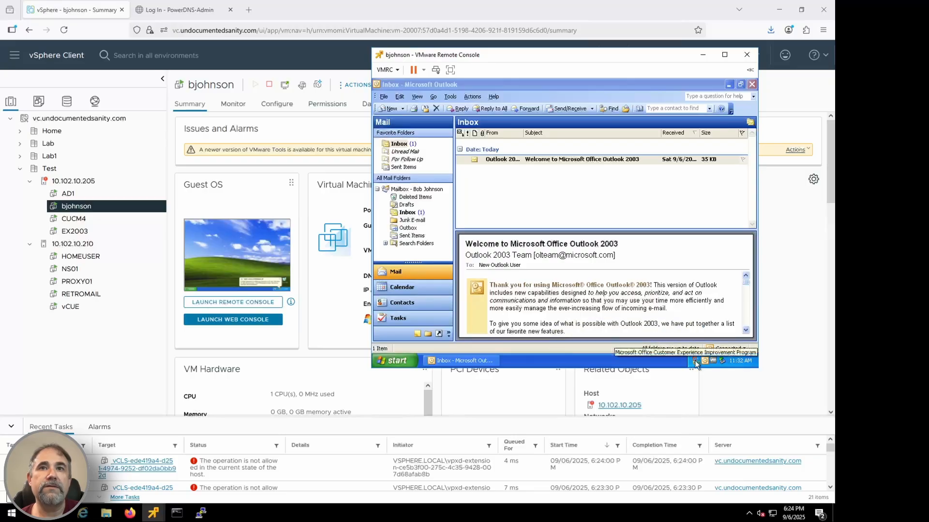
left_click(695, 362)
left_click(580, 270)
left_click(651, 309)
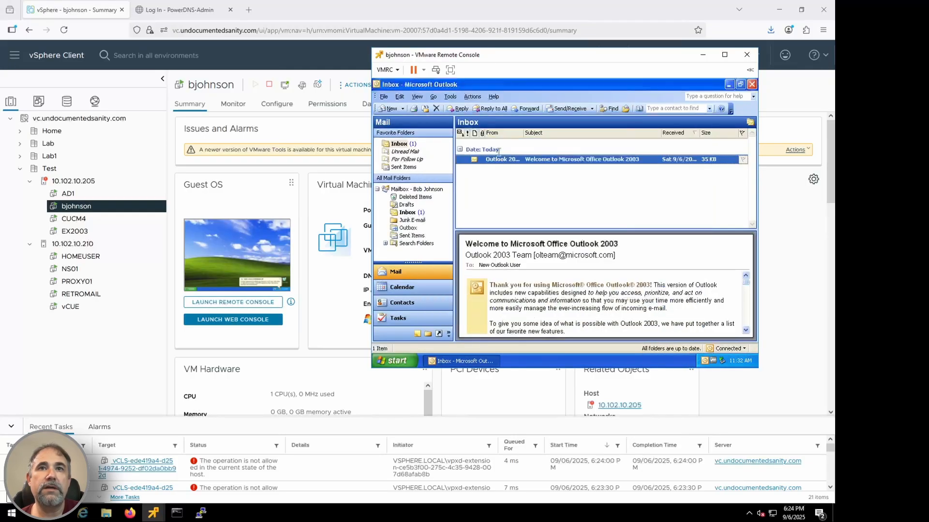
Step: Send a new Outlook message with the subject "Test Message" to the test user's retromail.com address
left_click(385, 107)
key("Tab")
type("Test Message")
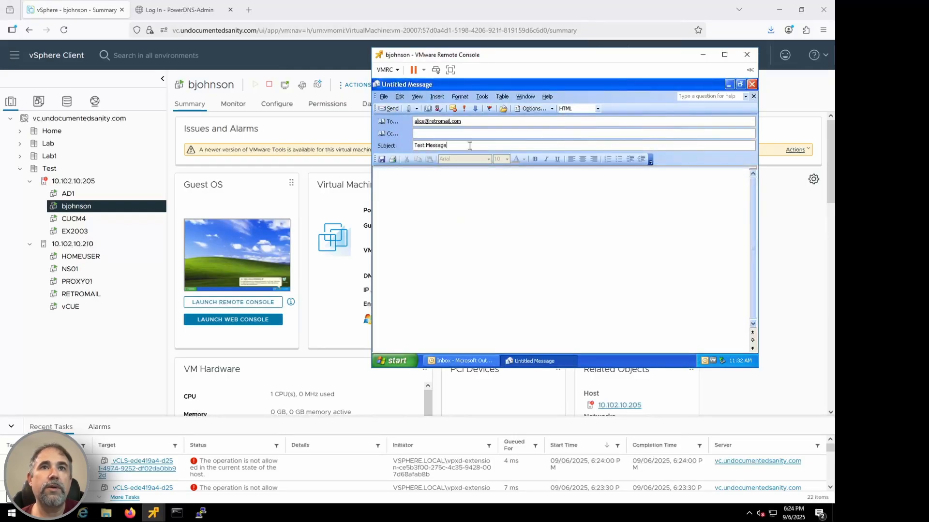
key("Tab")
left_click(389, 109)
Step: Switch to the HOMEUSER remote console and arrange its window beside the Windows XP console
left_click(153, 513)
left_click(271, 459)
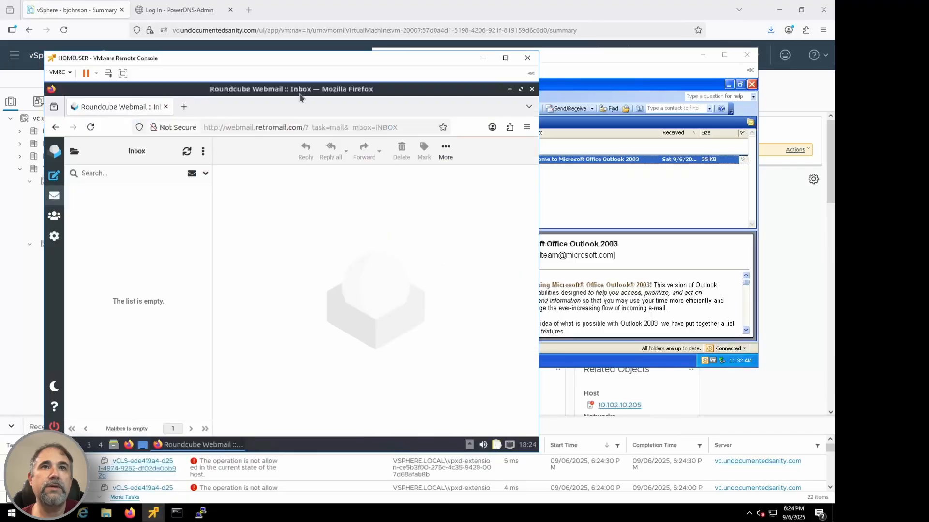
left_click_drag(308, 58, 278, 35)
left_click_drag(550, 58, 592, 57)
left_click(67, 125)
Step: Compose a Roundcube message to the Exchange user's pinnacledataworks.com address, subject "Hi" and body "Sup", and try sending it twice
left_click(24, 153)
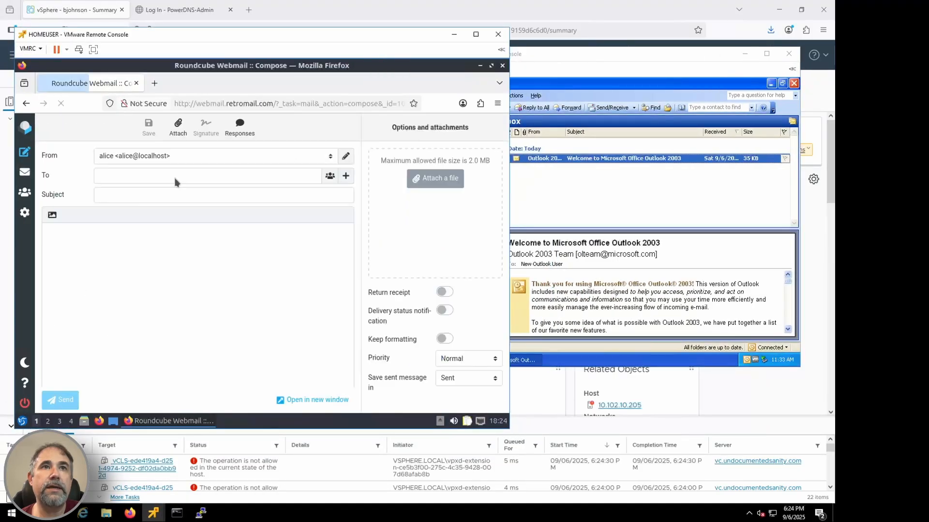
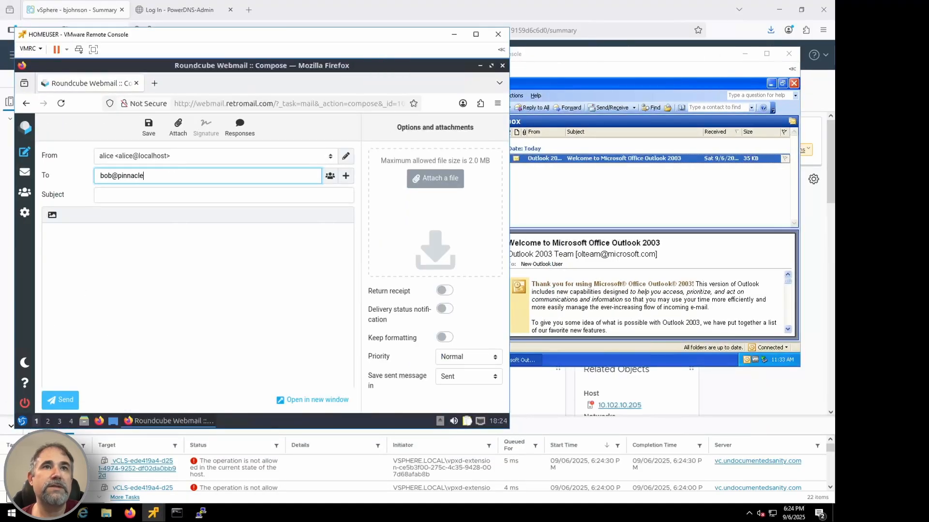
key("Tab")
type("Hi")
key("Tab")
type("Sup")
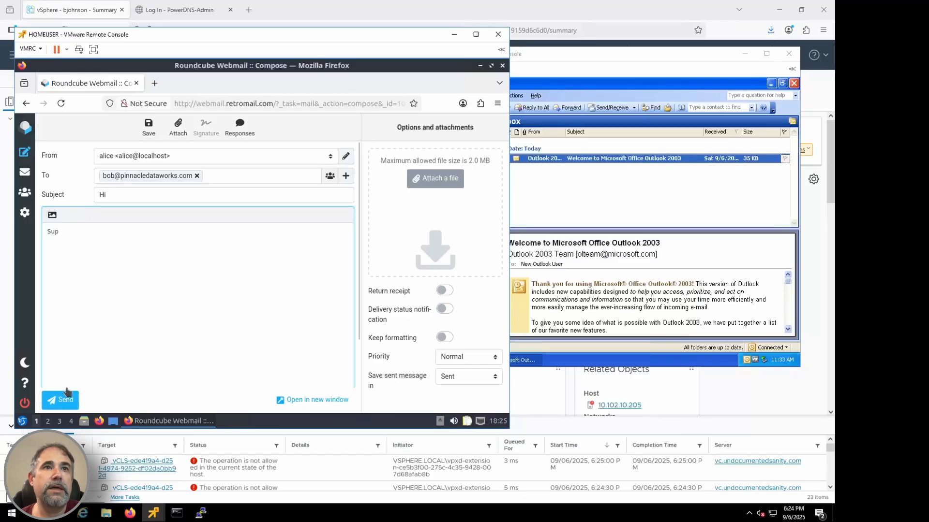
left_click(65, 400)
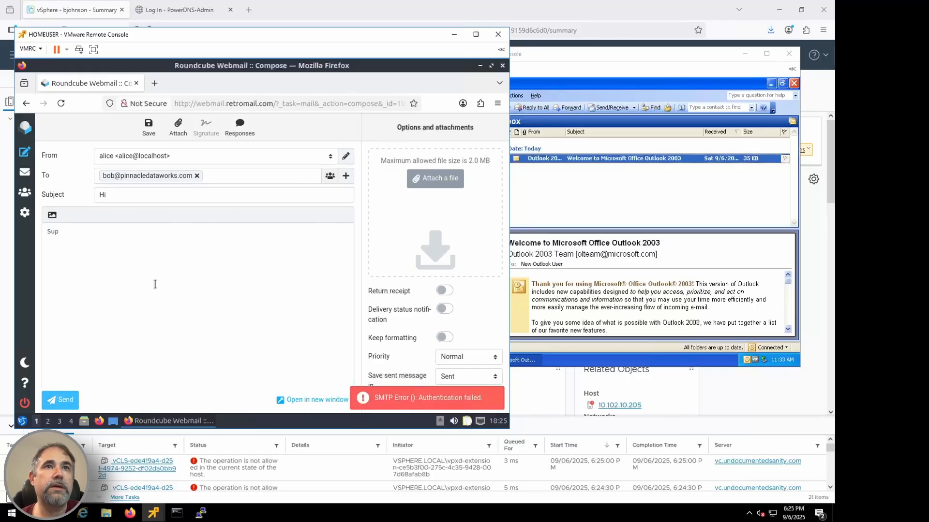
left_click(401, 399)
left_click(66, 400)
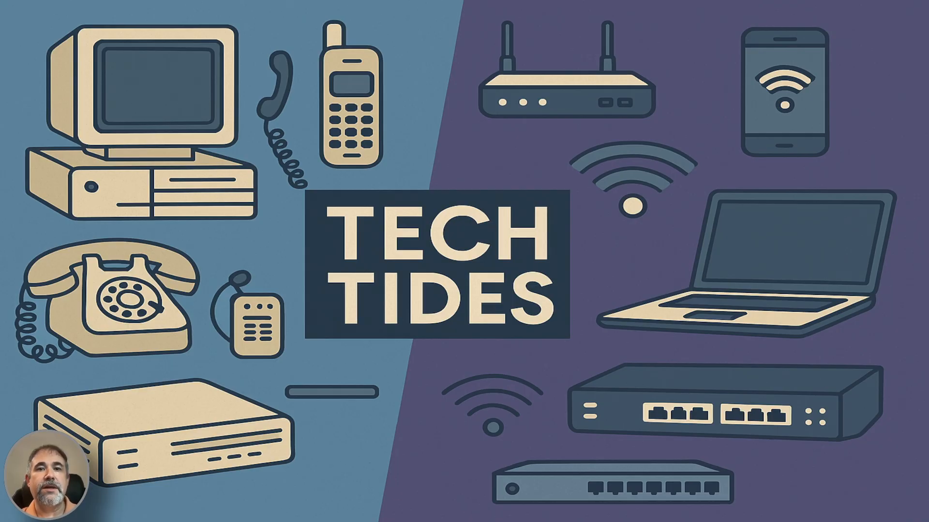
Step: Switch to the mail server's SSH session and rerun history entries 141 and 140 to show the Roundcube and Apache webmail site configurations
type("!141")
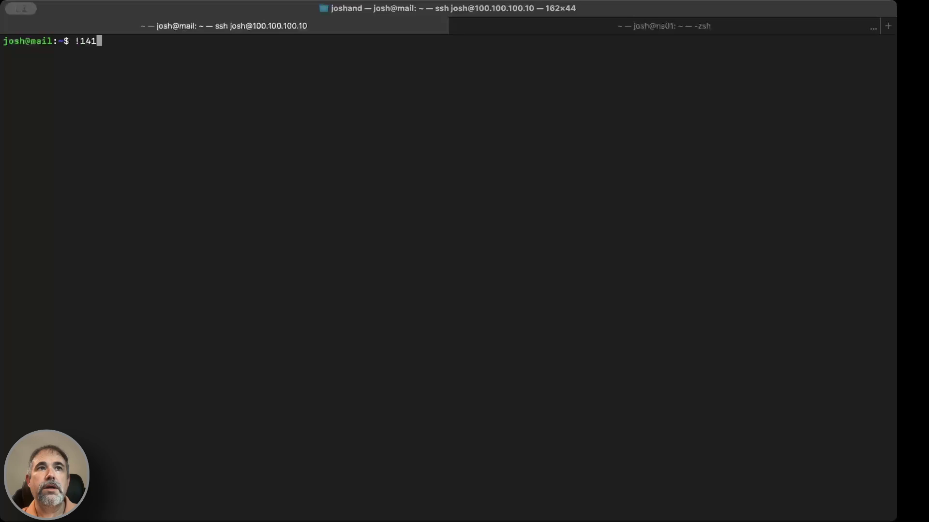
key("Return")
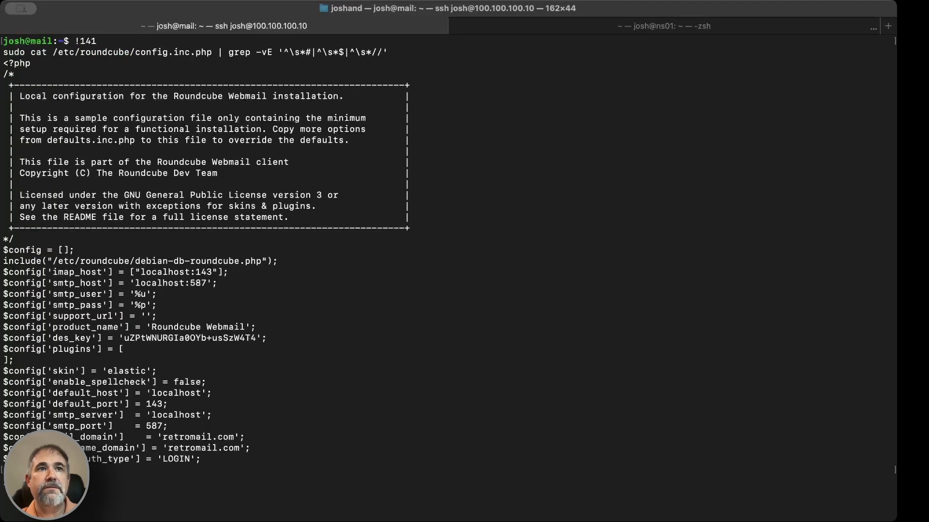
type("!140")
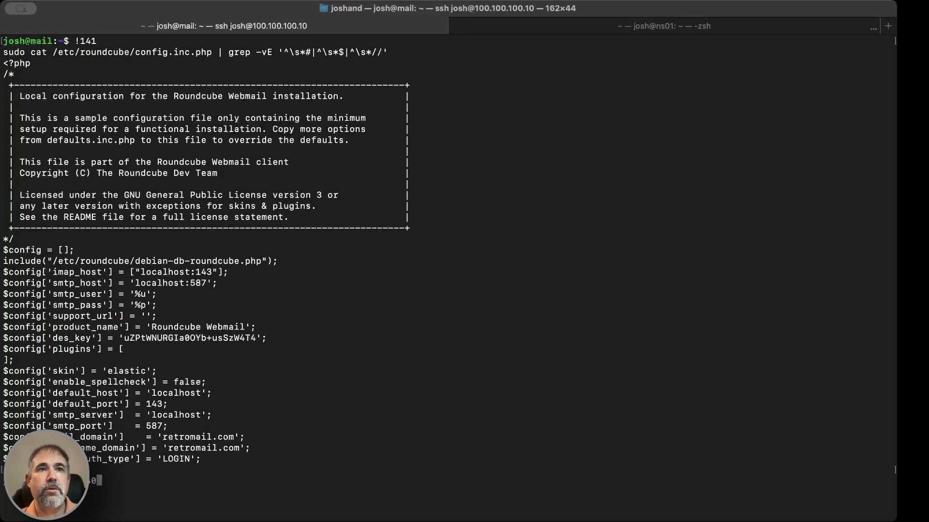
key("Return")
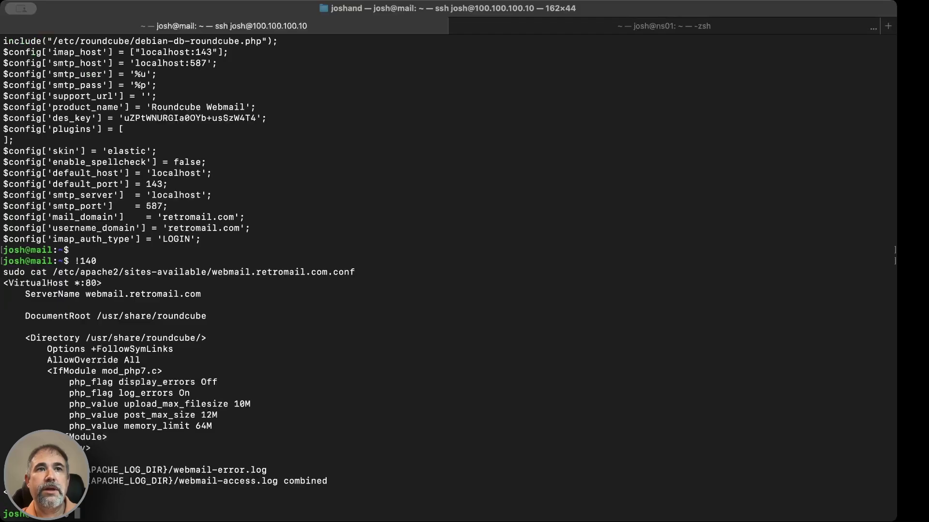
key("Return")
key("Return")
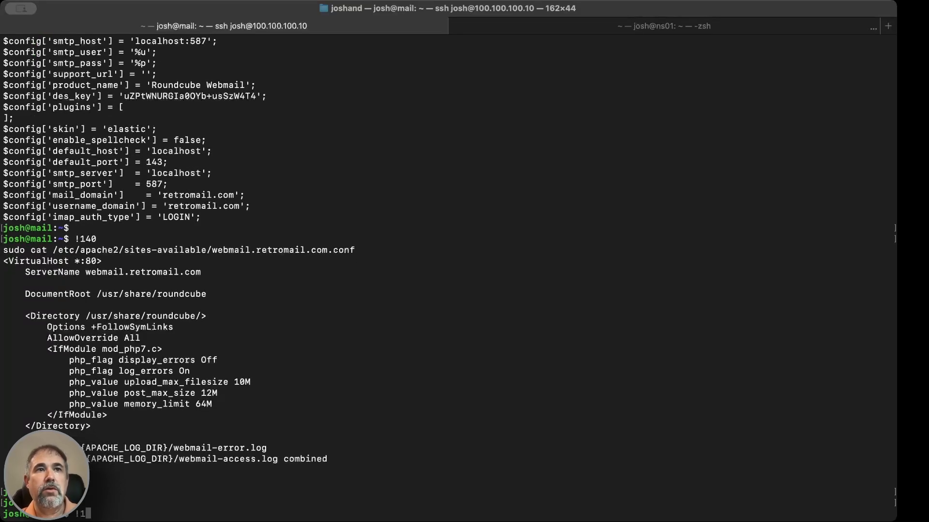
Step: Rerun history entries 142 and 143 to review Postfix's main.cf and master.cf without comments
type("!142")
key("Return")
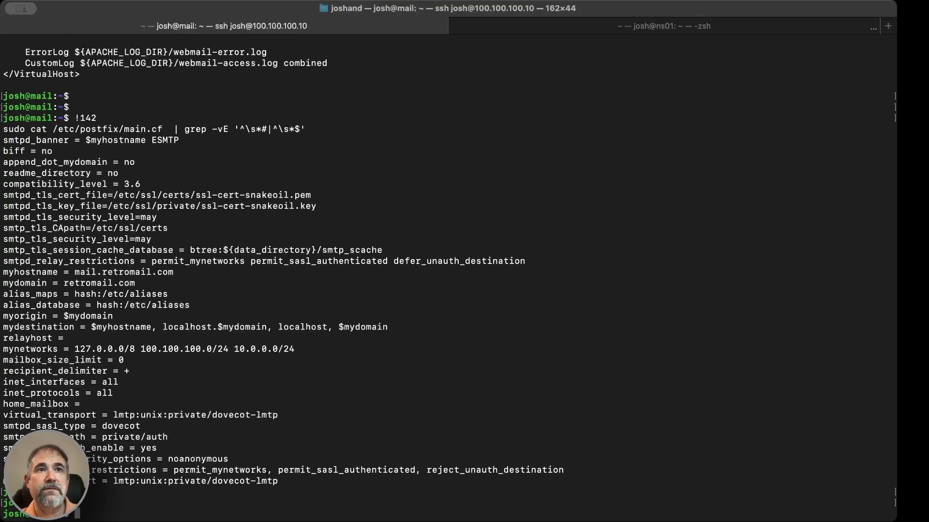
type("!143")
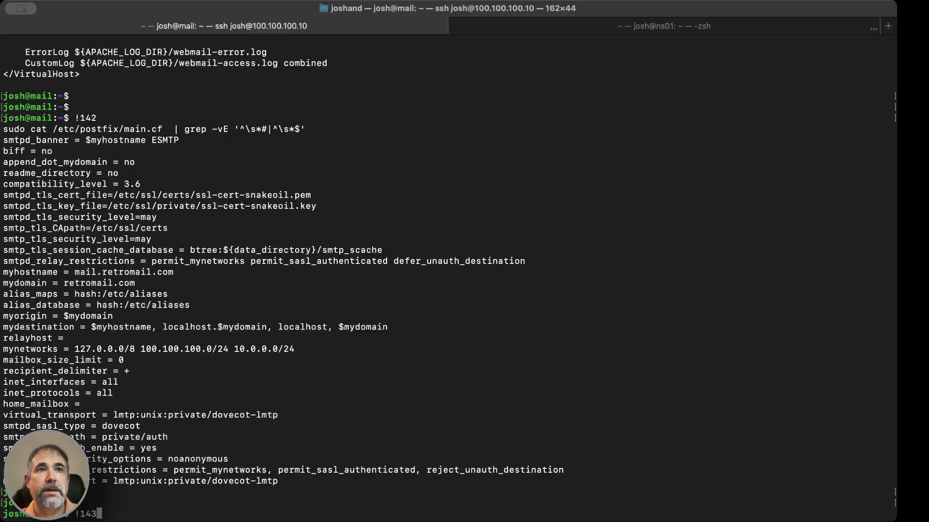
key("Return")
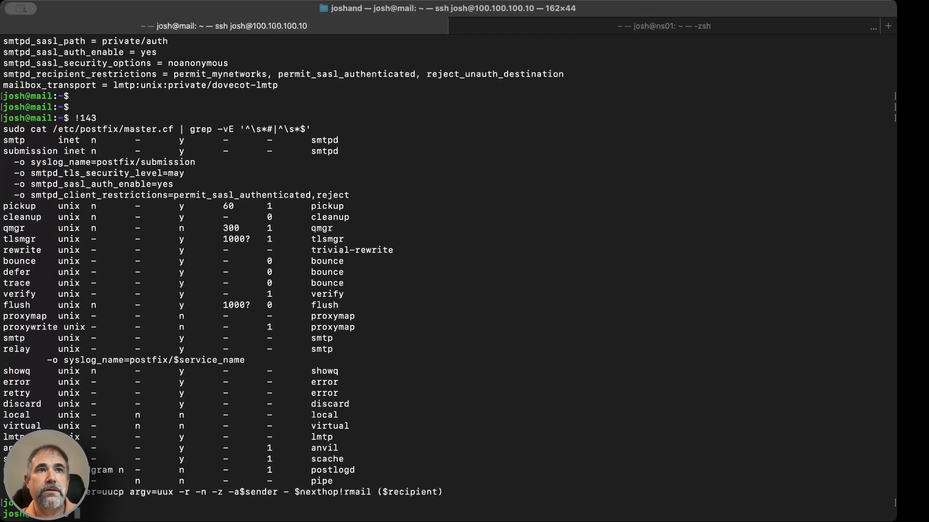
Step: Rerun history entry 144 and examine the service and listener definitions in Dovecot's 10-master.conf
type("!14")
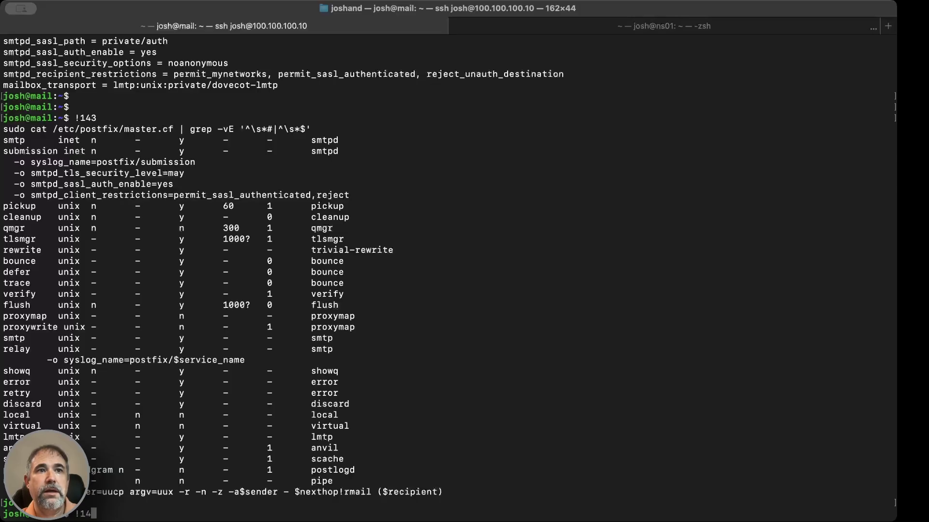
type("4")
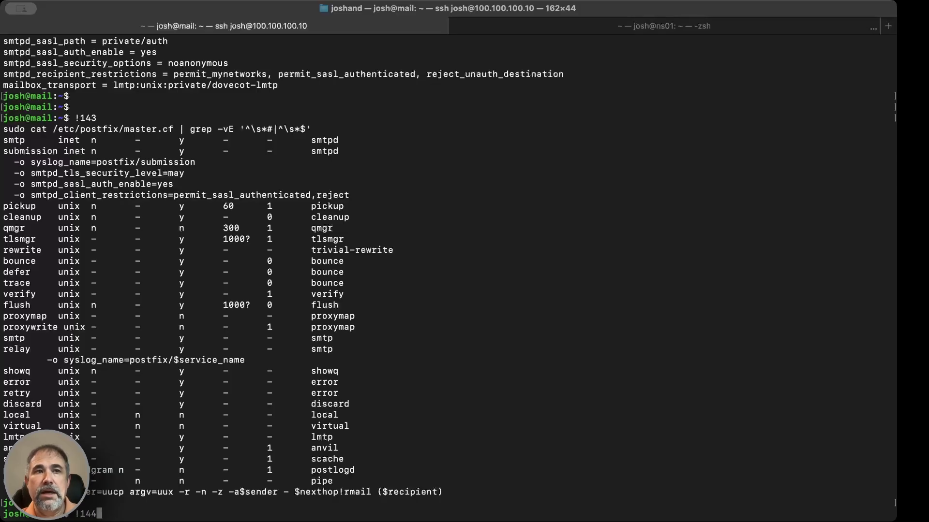
key("Return")
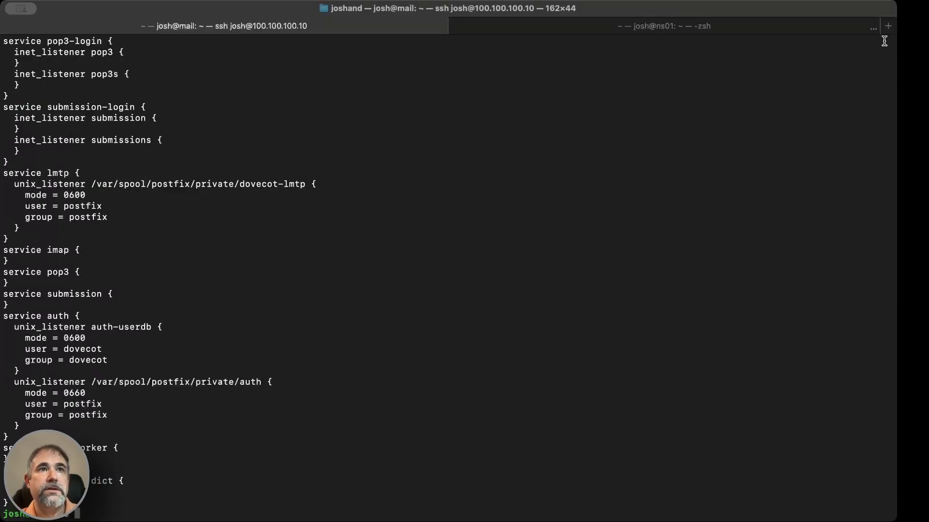
scroll(602, 296, "up", 5)
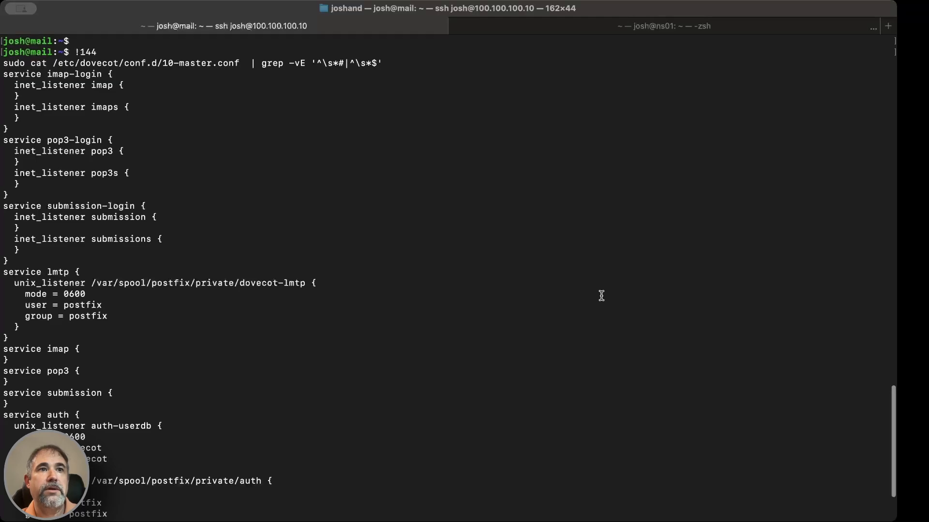
scroll(601, 295, "down", 5)
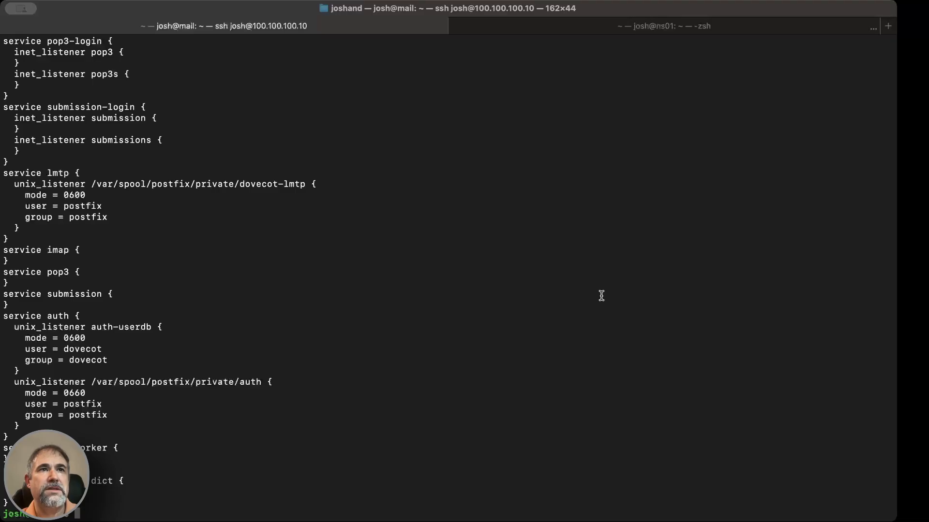
key("Up")
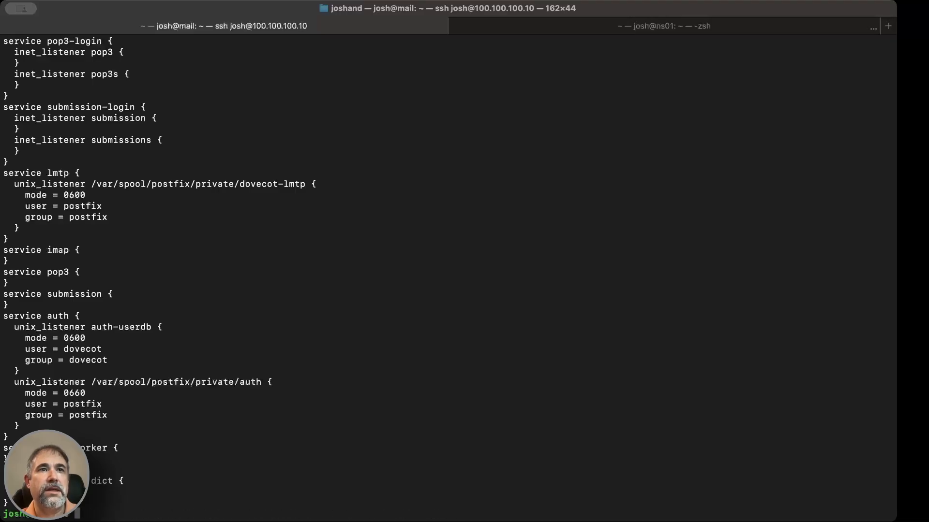
scroll(450, 279, "up", 1)
scroll(450, 278, "up", 5)
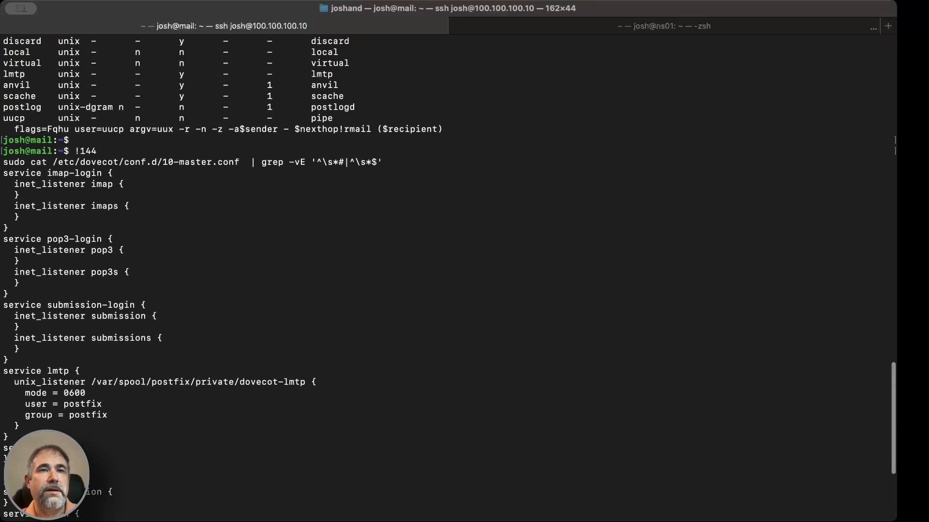
scroll(450, 278, "down", 5)
Step: Rerun history entry 145 to review the authentication settings in Dovecot's 10-auth.conf
type("!145")
key("Return")
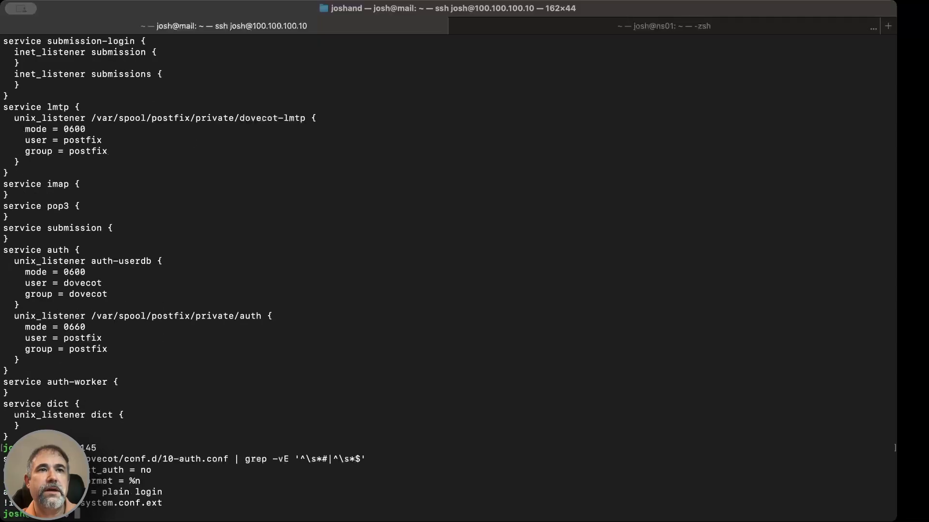
key("Return")
key("Return")
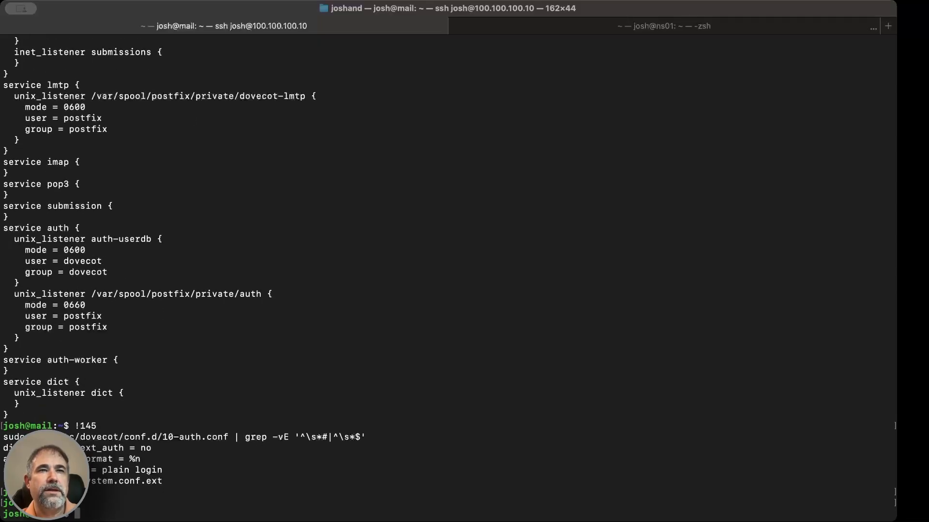
Step: Rerun history entries 146 and 147 to review Dovecot's 10-mail.conf and dovecot.conf
type("!146")
key("Return")
key("Return")
key("Return")
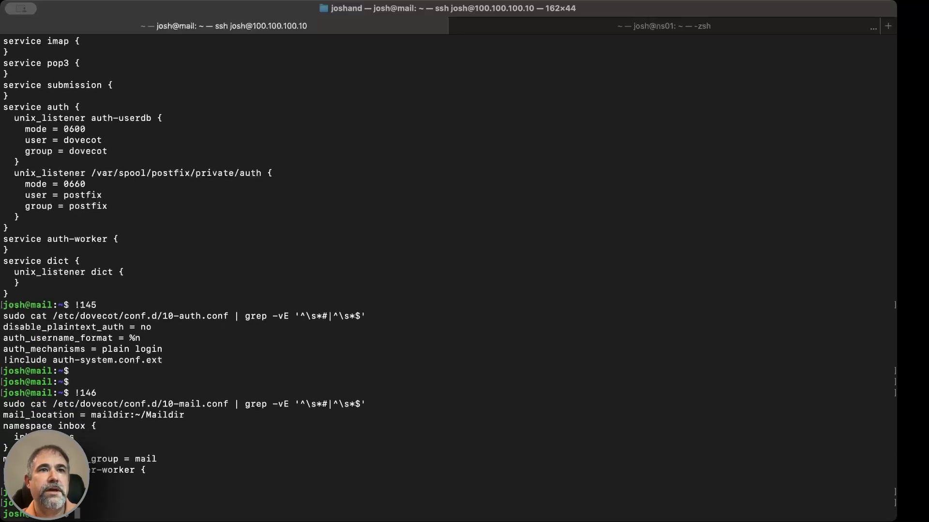
type("!147")
key("Return")
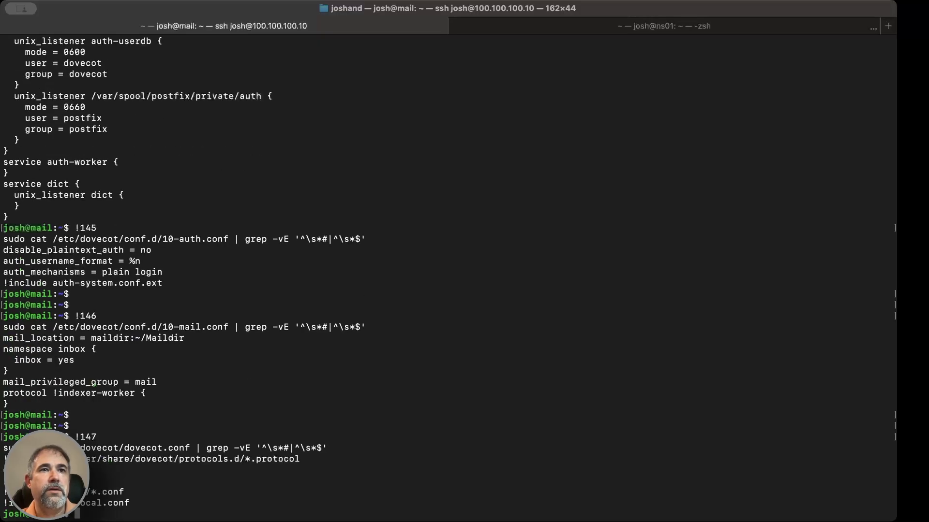
key("Return")
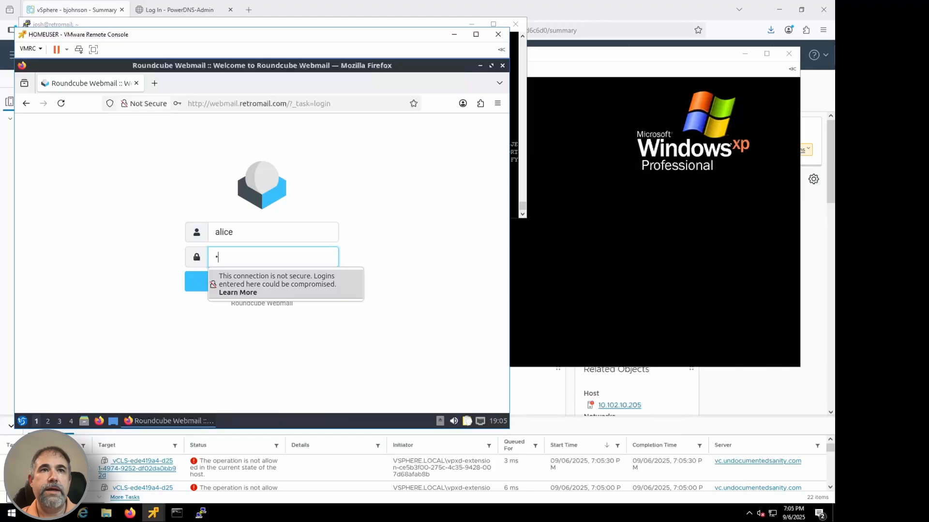
key("Return")
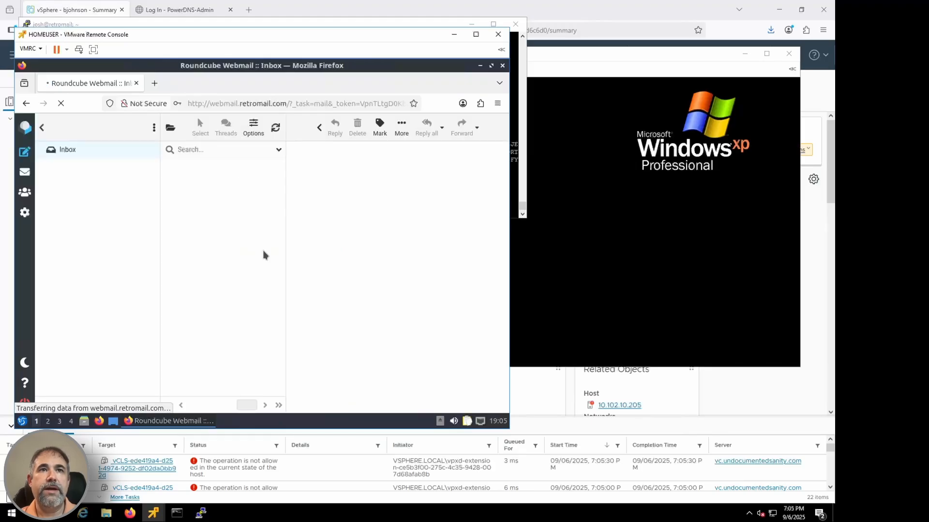
Step: Send a message with the subject Hi from Roundcube to the Exchange user's e-mail address, and fetch new mail in Outlook
left_click(22, 154)
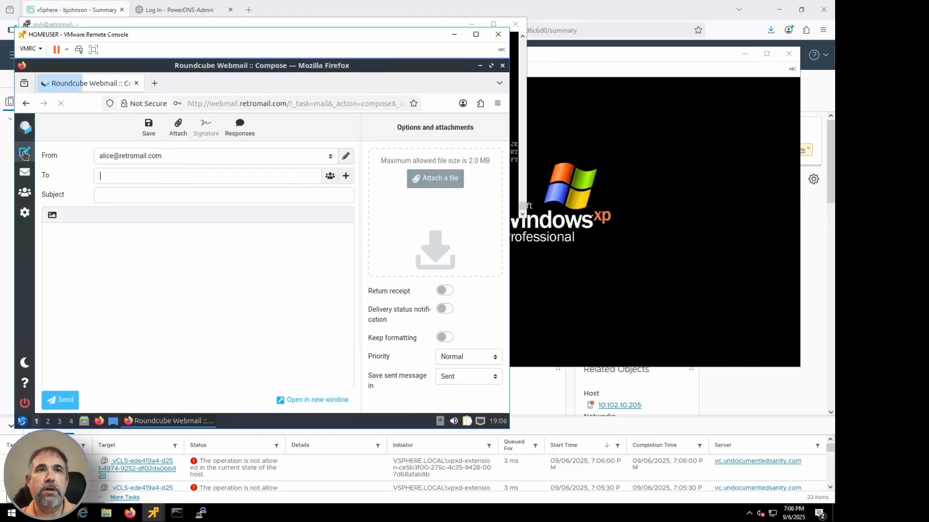
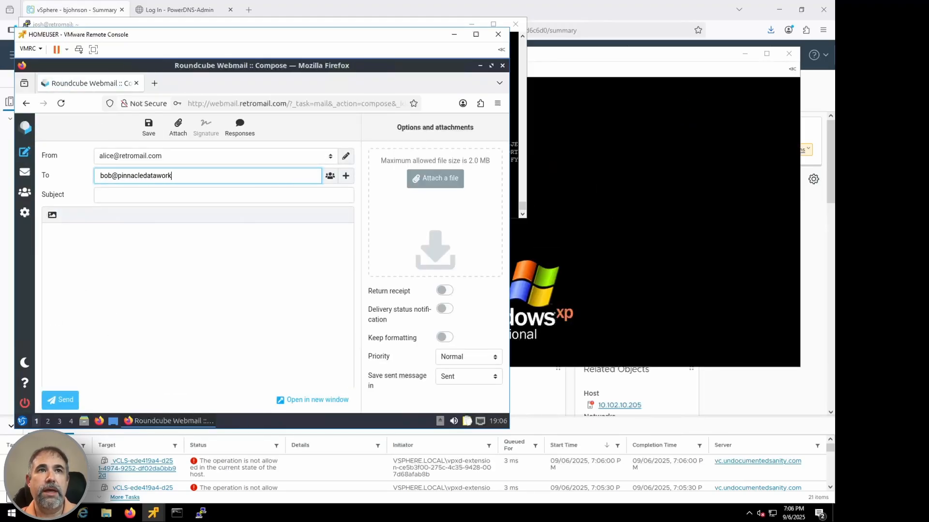
key("Tab")
type("Hi")
key("Tab")
type("Hi")
key("ctrl+Return")
left_click(596, 179)
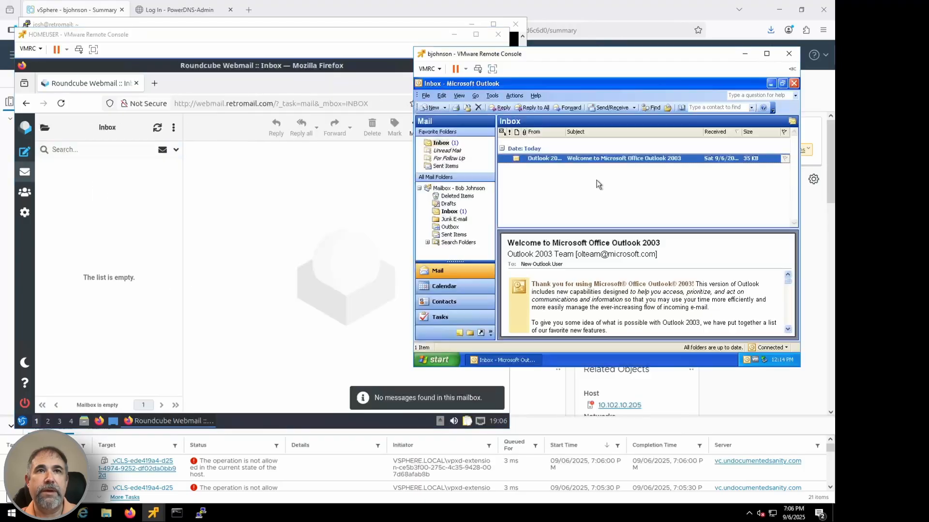
left_click(611, 108)
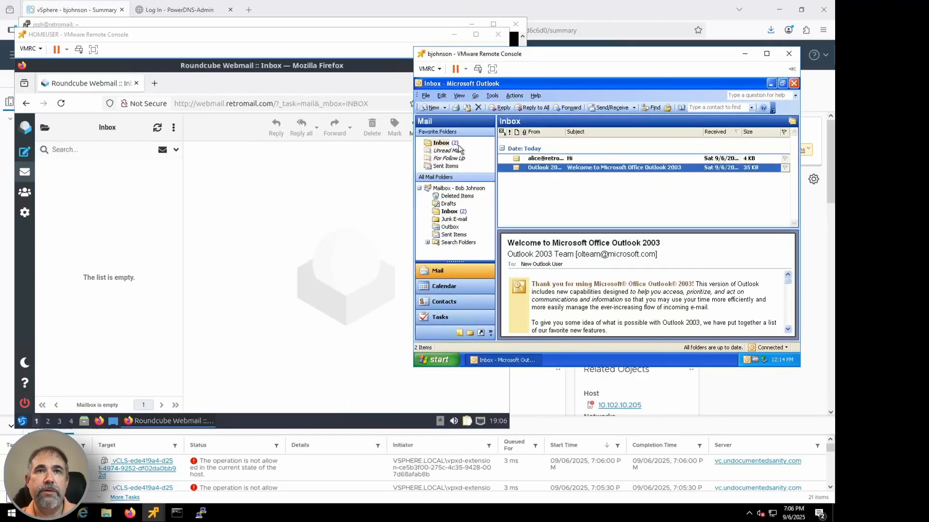
Step: Send a message with the subject 2 from Outlook to the Roundcube user's e-mail address, and refresh the Roundcube inbox
left_click(432, 108)
key("Tab")
key("Tab")
type("2")
key("Tab")
type("Repl")
key("BackSpace")
key("BackSpace")
key("BackSpace")
key("BackSpace")
type("Hi Alice")
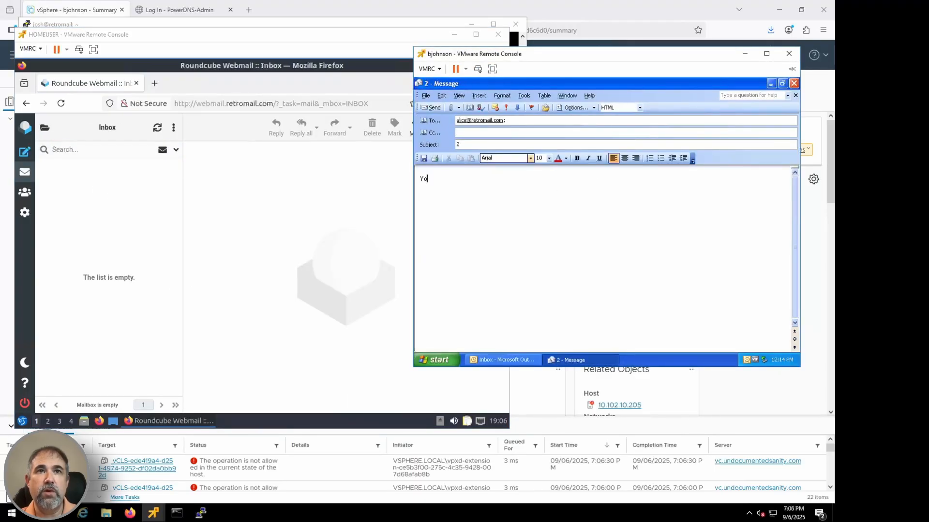
left_click(432, 108)
left_click(600, 108)
left_click(237, 173)
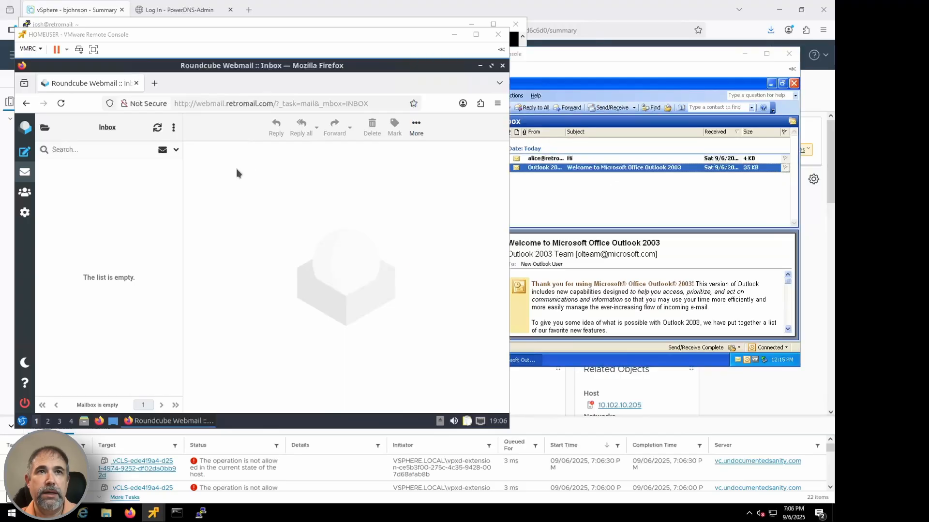
left_click(155, 128)
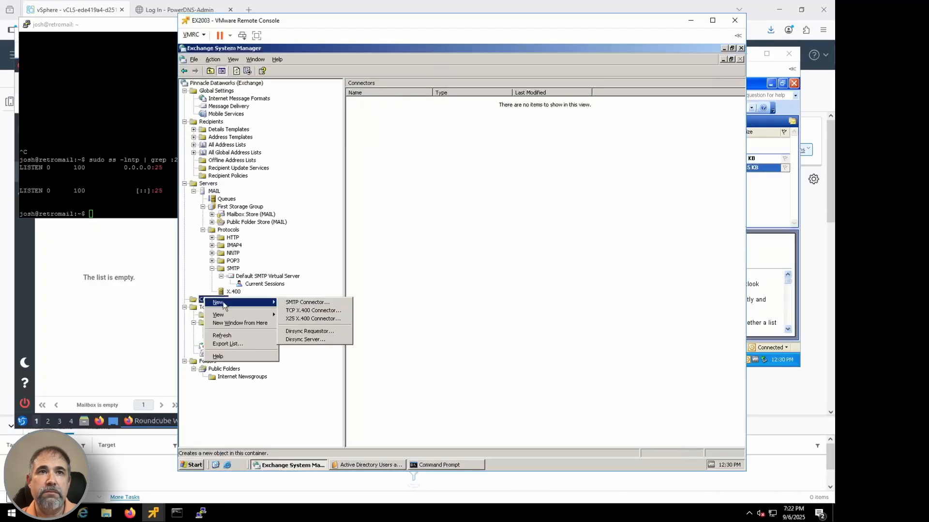
Step: On the Exchange server, create an SMTP connector named Mail Connector that forwards all mail to the smart host 100.100.100.10
left_click(297, 315)
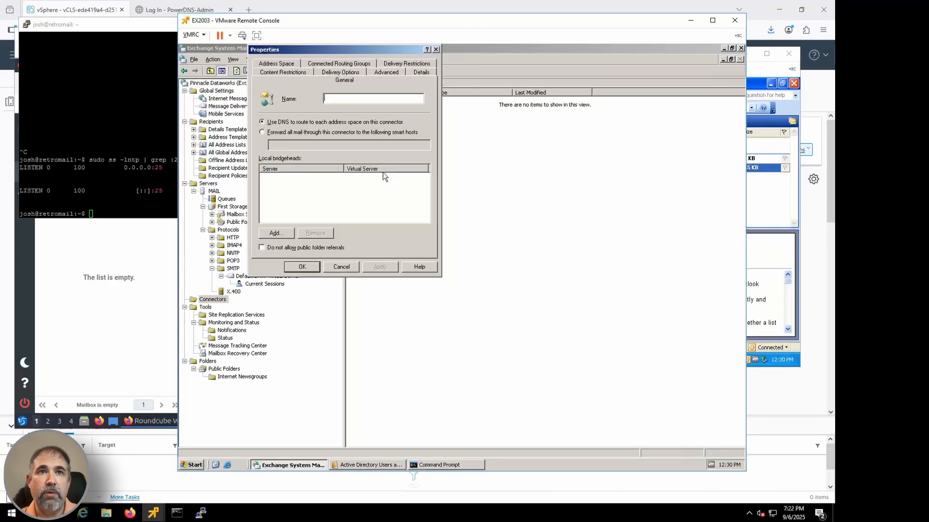
left_click(327, 102)
type("Mail Connector")
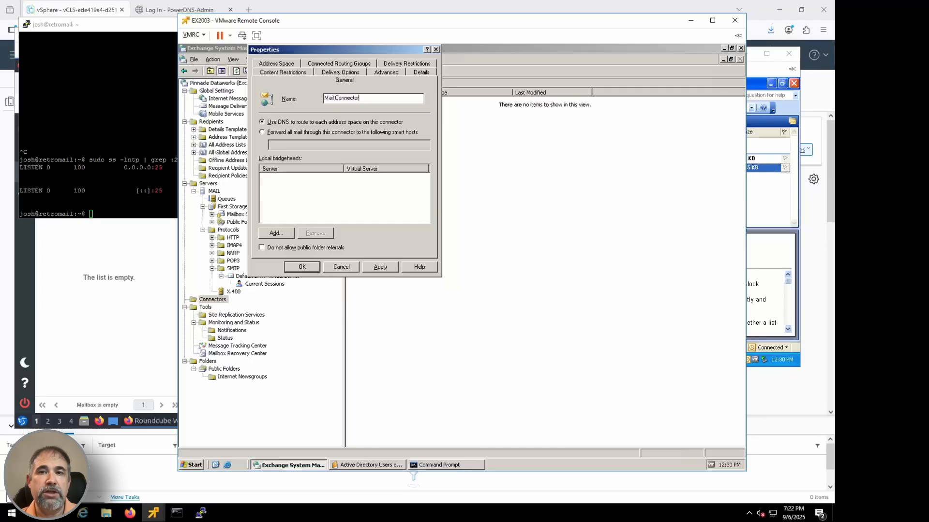
left_click(304, 133)
left_click(308, 145)
type("100.100.100.10")
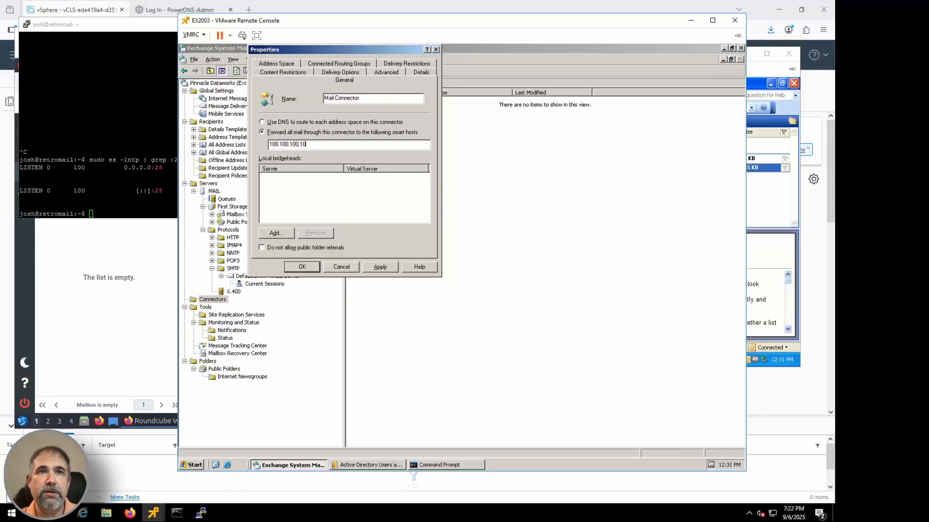
Step: Add MAIL's Default SMTP Virtual Server as the local bridgehead and correct the smart host entry to [100.100.100.10]
left_click(276, 233)
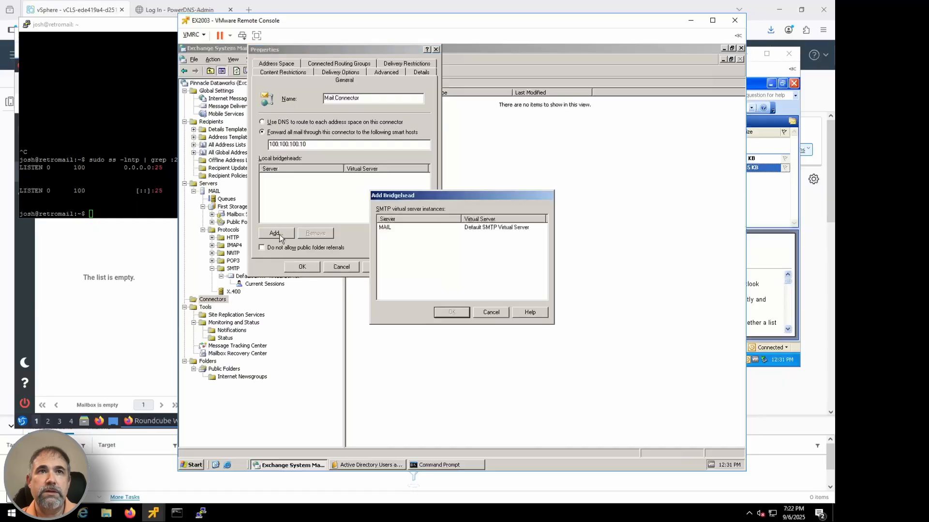
double_click(385, 228)
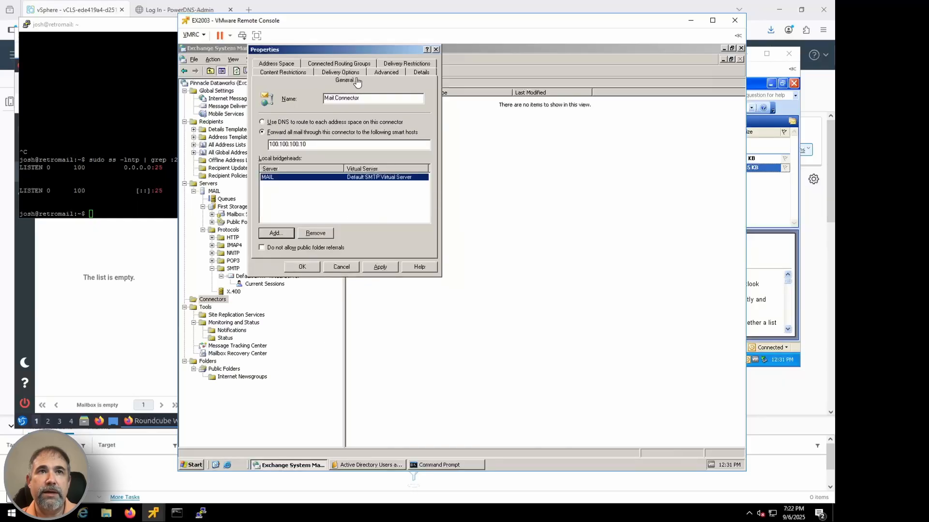
left_click(292, 63)
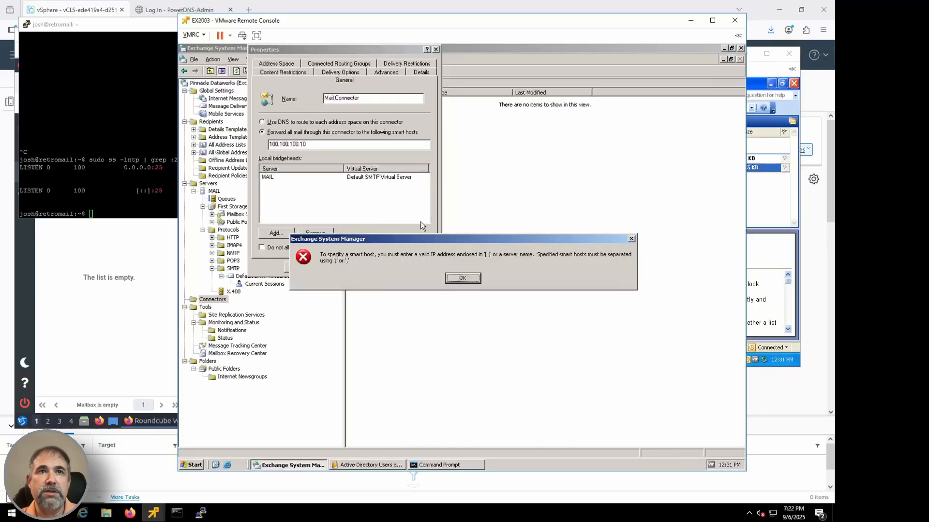
left_click(473, 279)
left_click(307, 146)
type("]")
key("Home")
type("[")
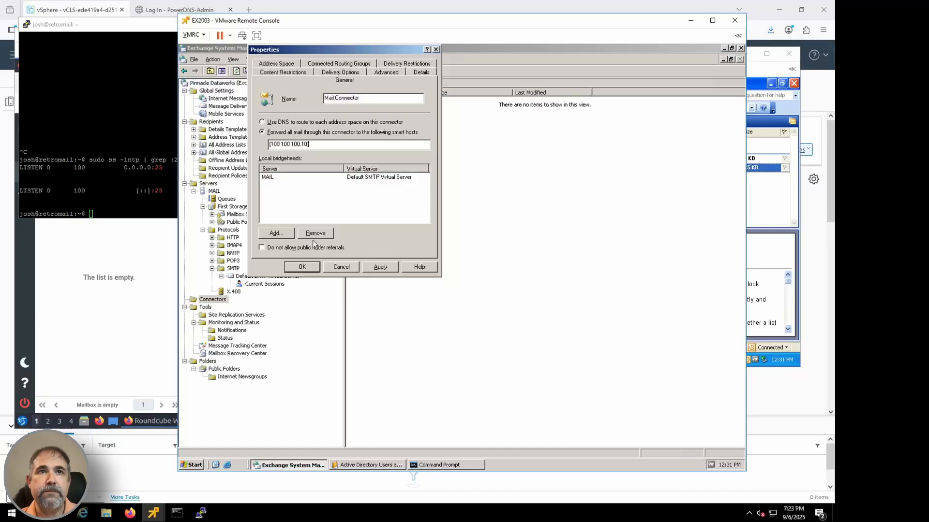
Step: Add an SMTP address space covering all domains (*) to Mail Connector
left_click(280, 64)
left_click(276, 204)
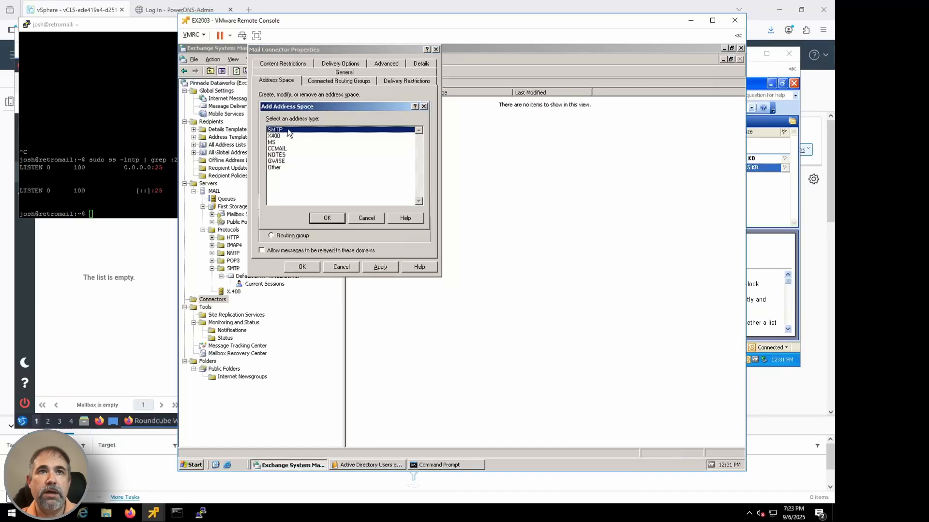
double_click(288, 130)
left_click(301, 262)
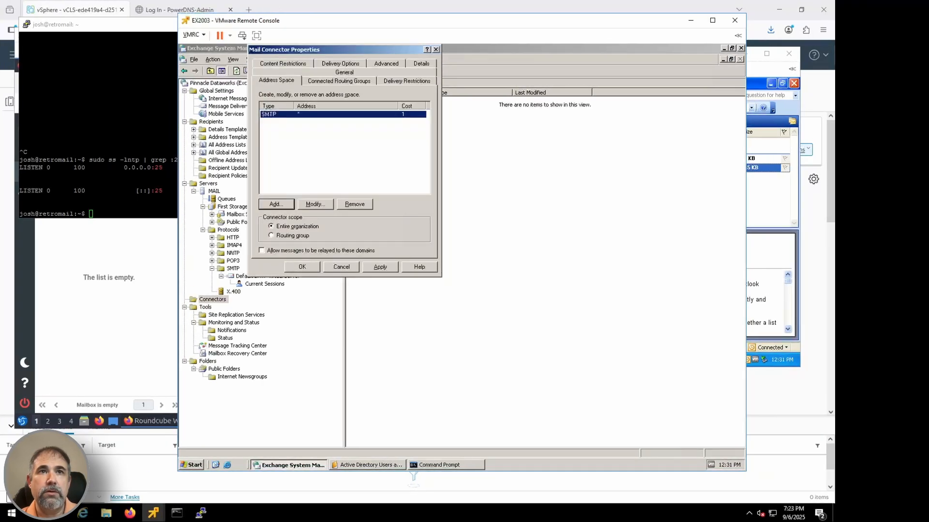
Step: Allow messages to be relayed to the connector's domains, accept the wildcard relay, and save Mail Connector
left_click(315, 249)
left_click(380, 267)
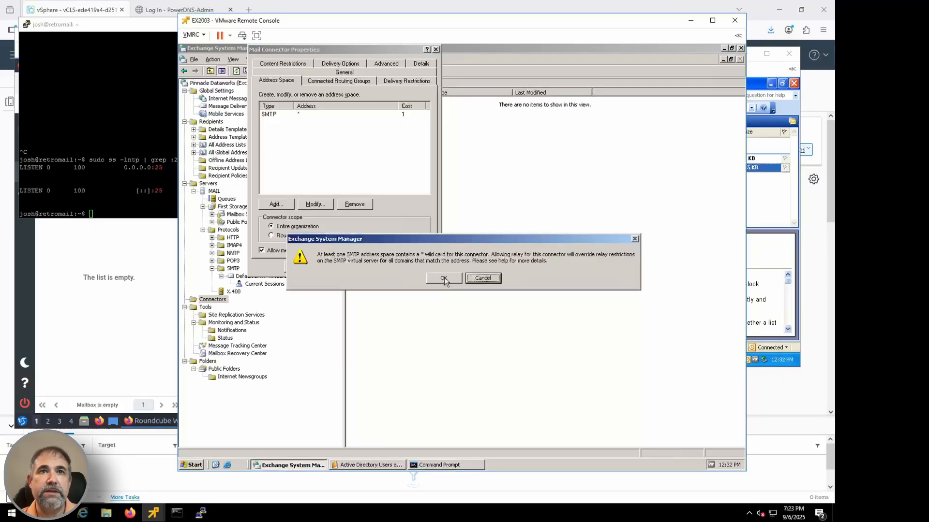
left_click(445, 278)
left_click(302, 267)
left_click(443, 276)
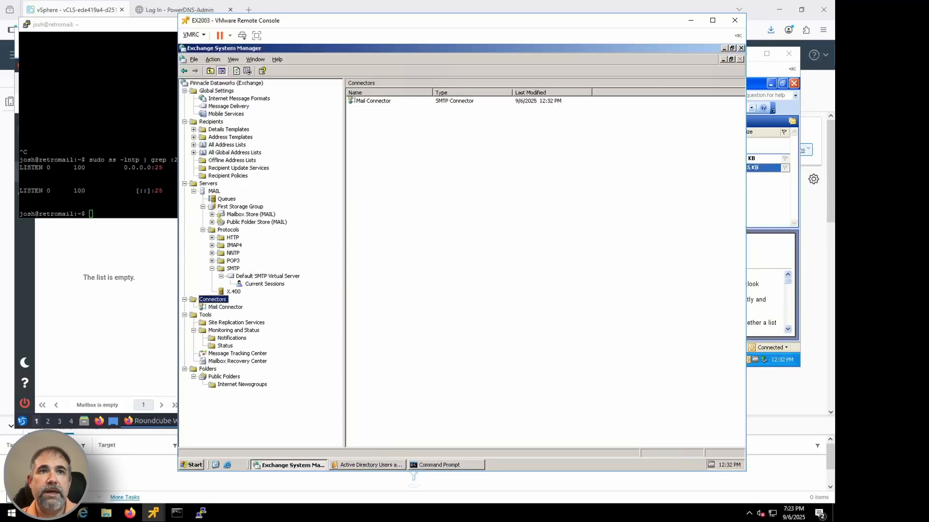
Step: Open Services on the Exchange server and restart the Simple Mail Transfer Protocol (SMTP) service
left_click(192, 465)
mouse_move(318, 289)
left_click(416, 245)
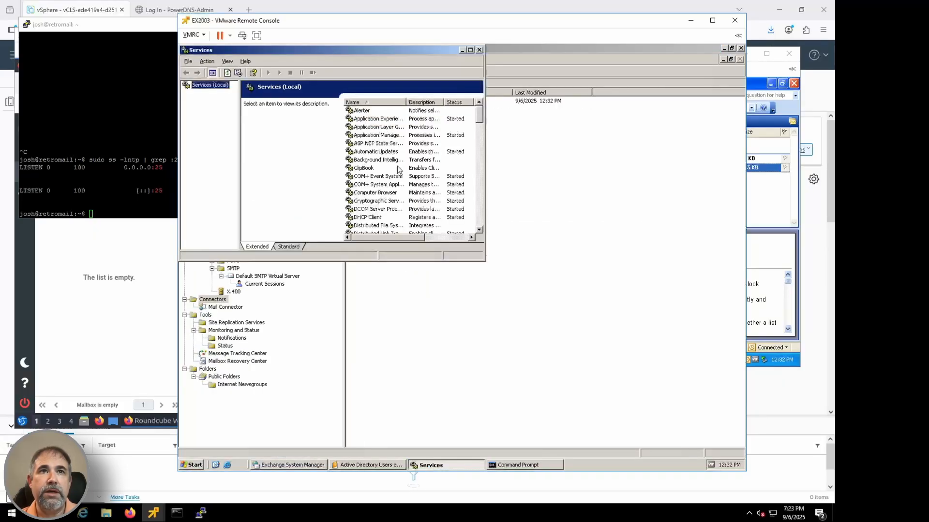
left_click_drag(484, 261, 641, 422)
left_click(375, 248)
type("sm")
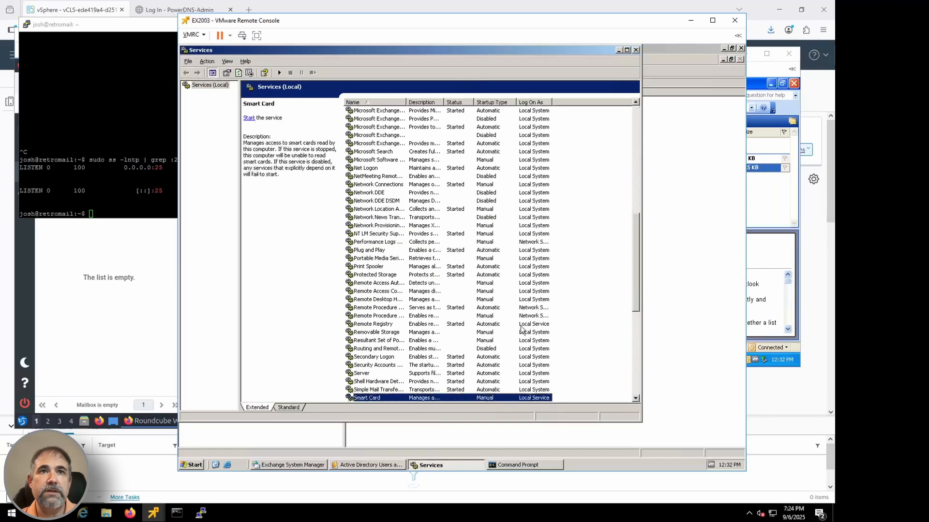
scroll(522, 330, "down", 5)
left_click(377, 266)
right_click(378, 267)
left_click(387, 282)
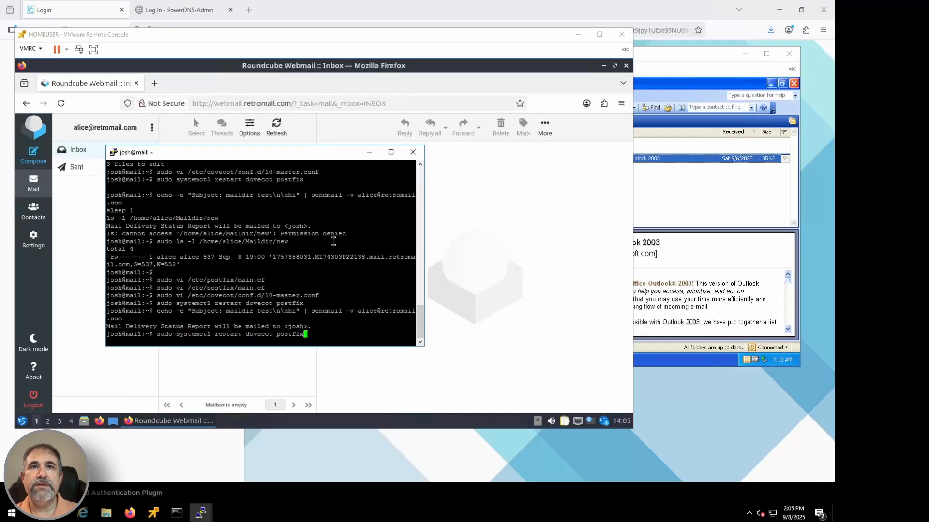
Step: On the mail server, try to list the Roundcube user's Maildir/new folder with the earlier ls -l command, without sudo
key("Up")
key("Up")
key("Up")
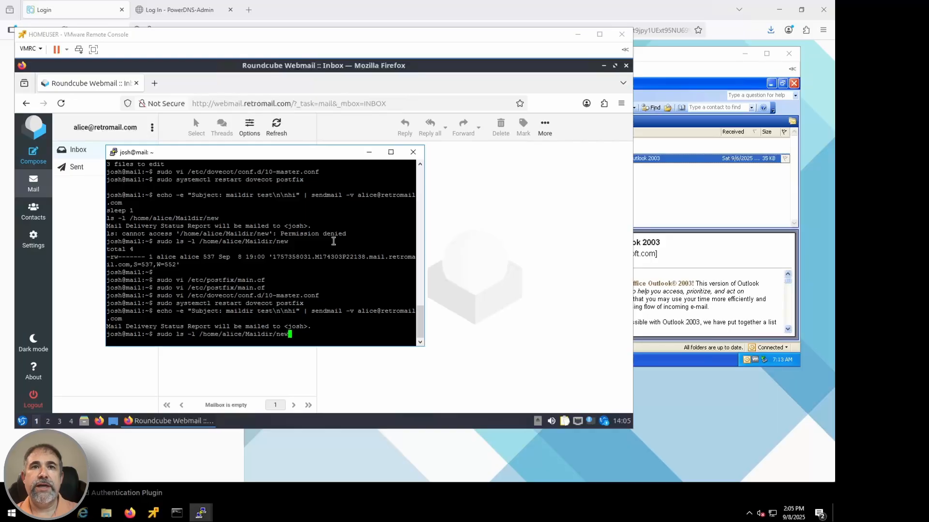
key("Up")
key("Up")
key("Down")
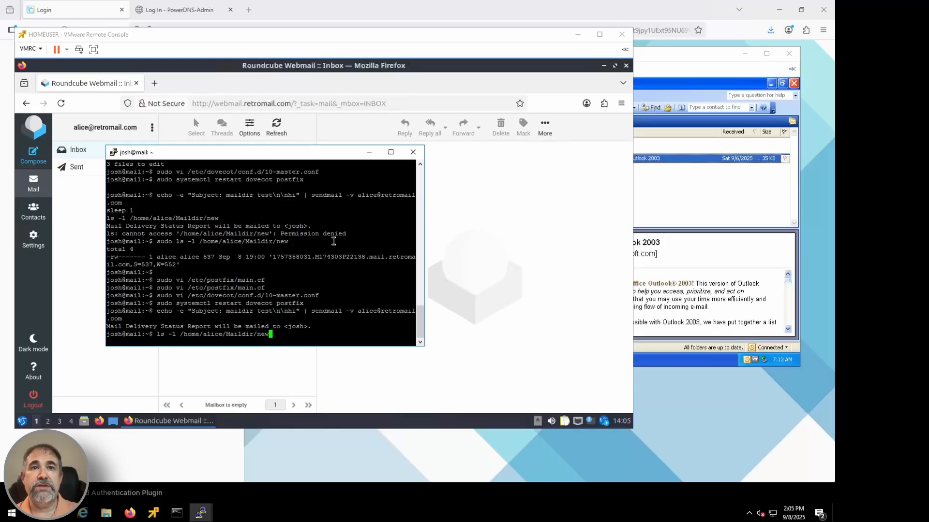
key("Return")
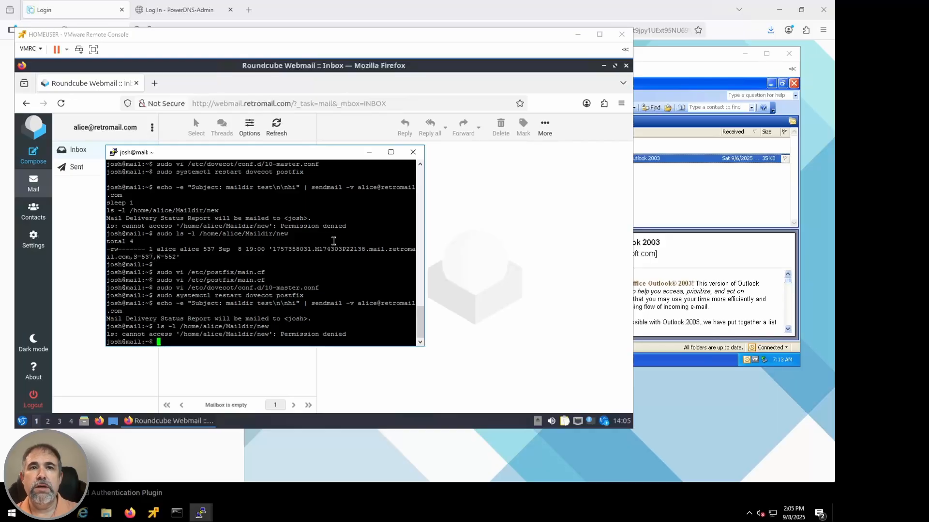
Step: Rerun the ls -l listing of the Roundcube user's Maildir/new folder with sudo
key("Up")
key("ctrl+Left")
key("ctrl+Left")
key("ctrl+alt+Left")
key("ctrl+alt+Left")
key("ctrl+alt+Left")
key("ctrl+alt+Left")
key("ctrl+alt+Left")
key("ctrl+alt+Left")
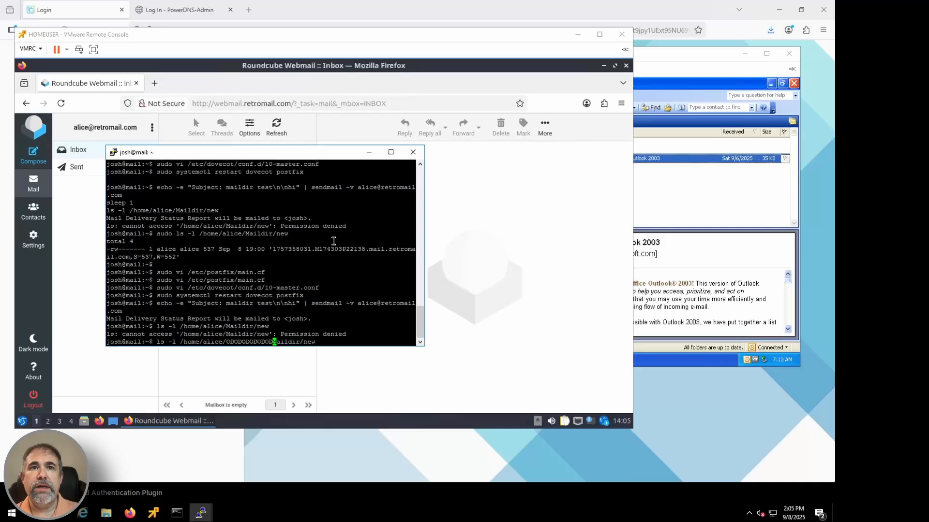
key("BackSpace")
key("BackSpace")
key("BackSpace")
key("BackSpace")
key("BackSpace")
key("BackSpace")
key("BackSpace")
key("BackSpace")
key("BackSpace")
key("BackSpace")
key("BackSpace")
key("BackSpace")
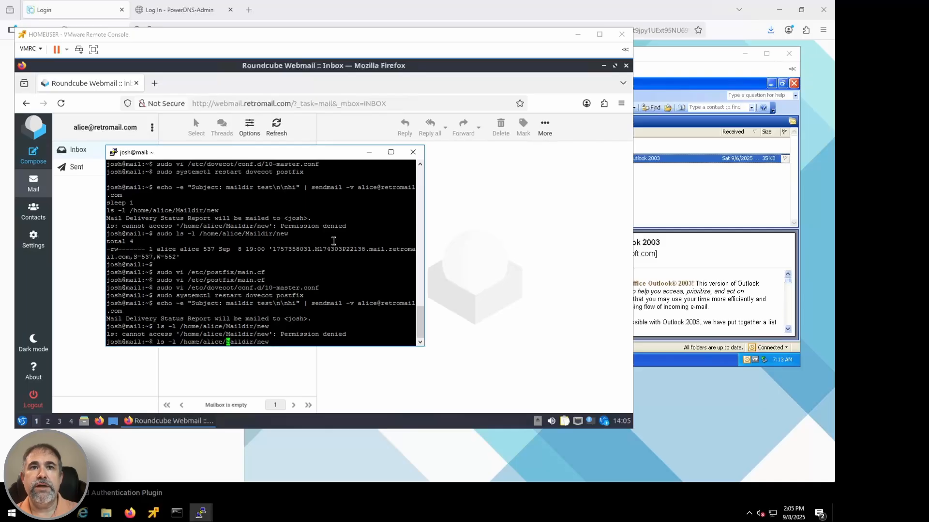
key("ctrl+Left")
key("ctrl+Left")
key("ctrl+Left")
key("ctrl+Left")
type("sudo")
key("Return")
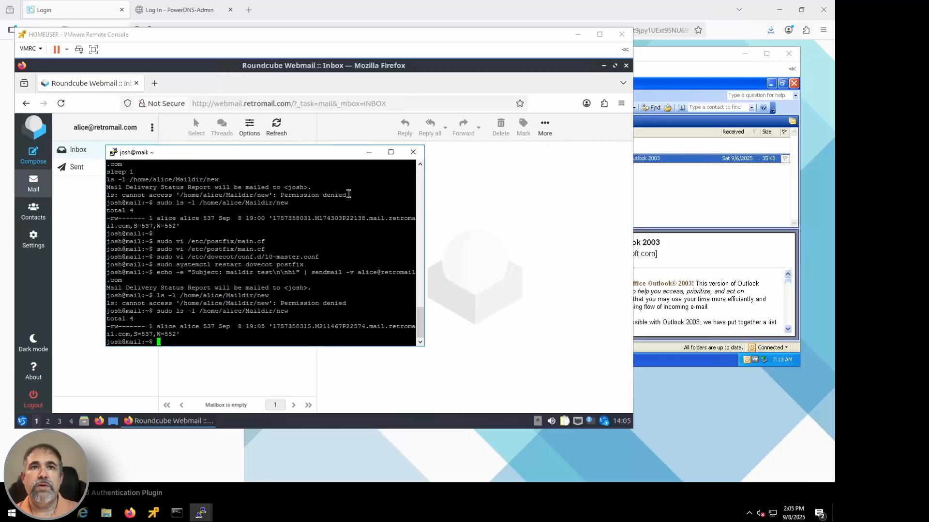
Step: Open the "maildir test" message in the refreshed Roundcube inbox and delete it
left_click(369, 152)
left_click(271, 128)
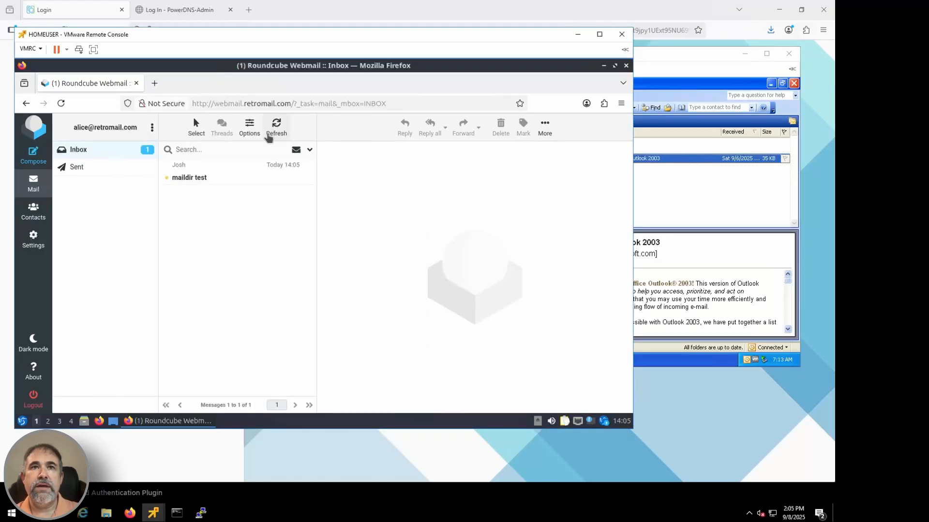
left_click(207, 182)
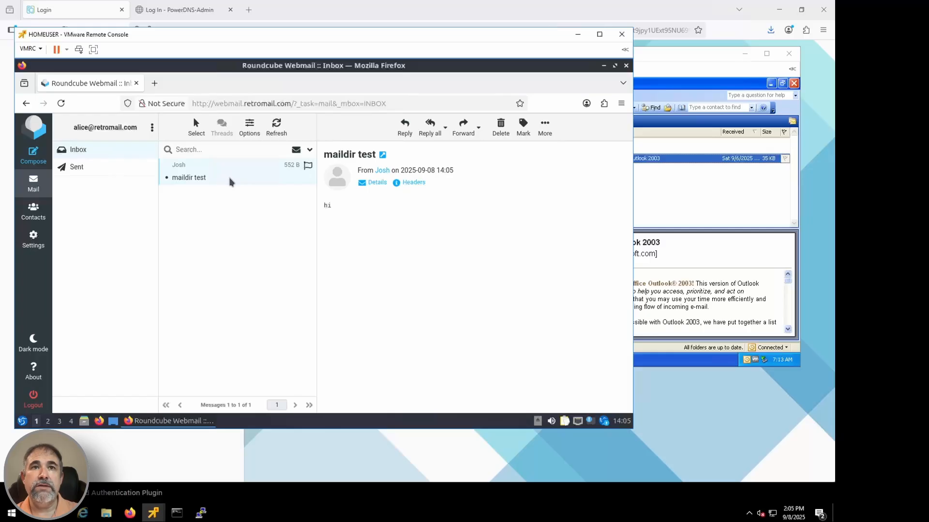
left_click(501, 126)
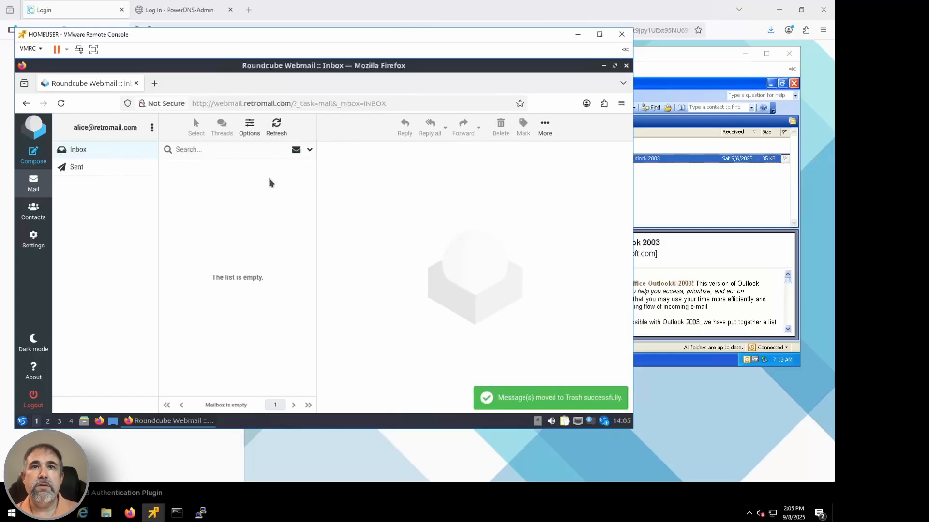
Step: From Outlook, send the Roundcube user a new e-mail with subject "Test Message" and body "This is a test!"
left_click(670, 193)
left_click(432, 108)
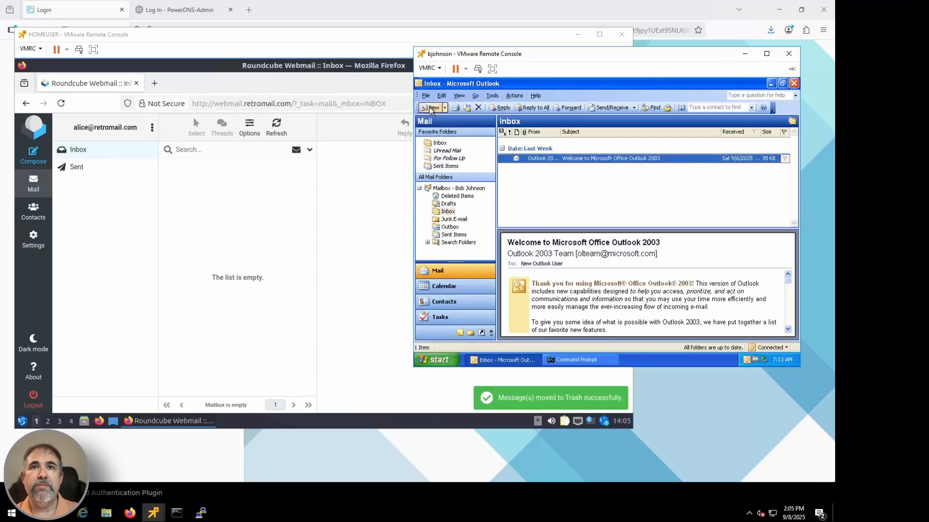
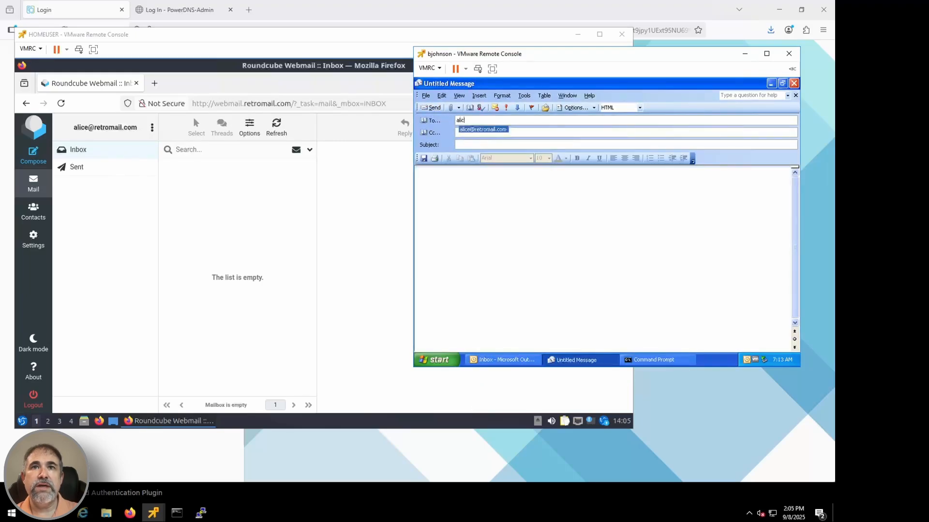
left_click(489, 131)
left_click(488, 145)
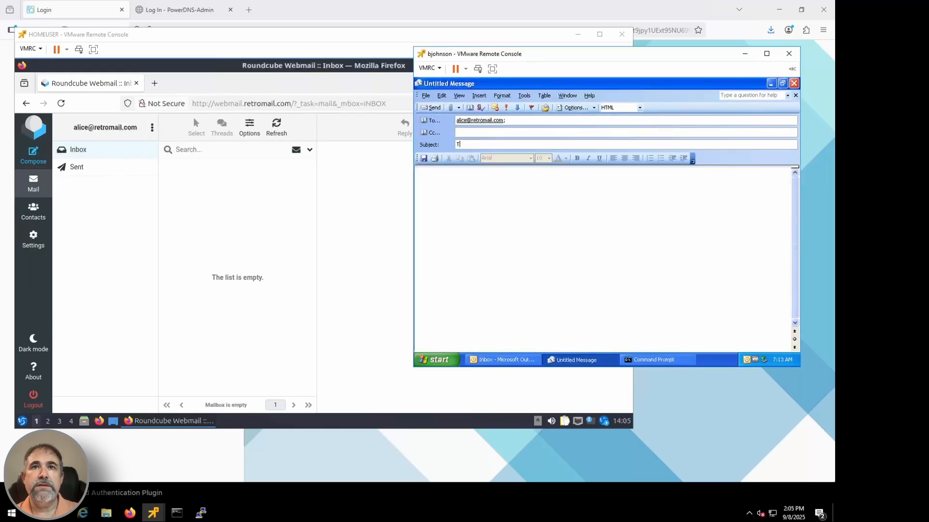
type("est Message")
left_click(487, 172)
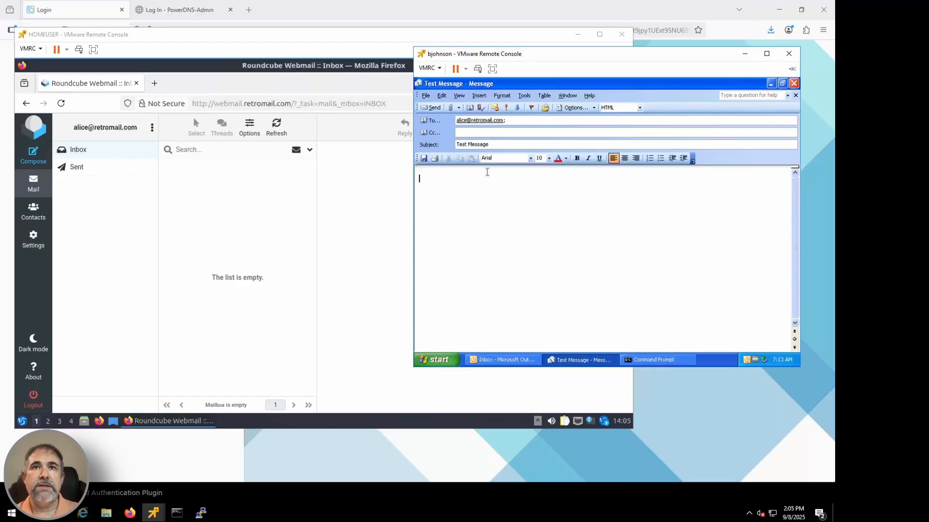
type("This is a test!")
left_click(430, 107)
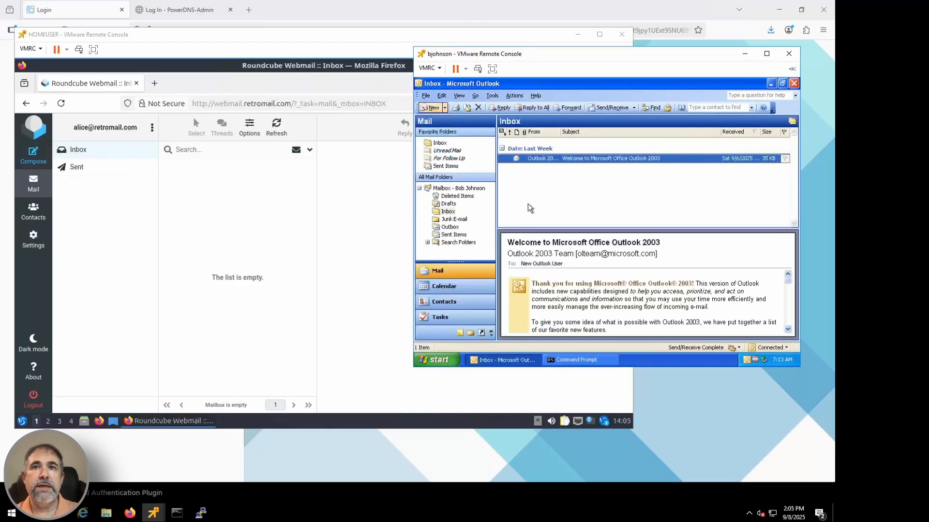
Step: Refresh the Roundcube inbox and open the "Test Message" e-mail
left_click(254, 214)
left_click(278, 127)
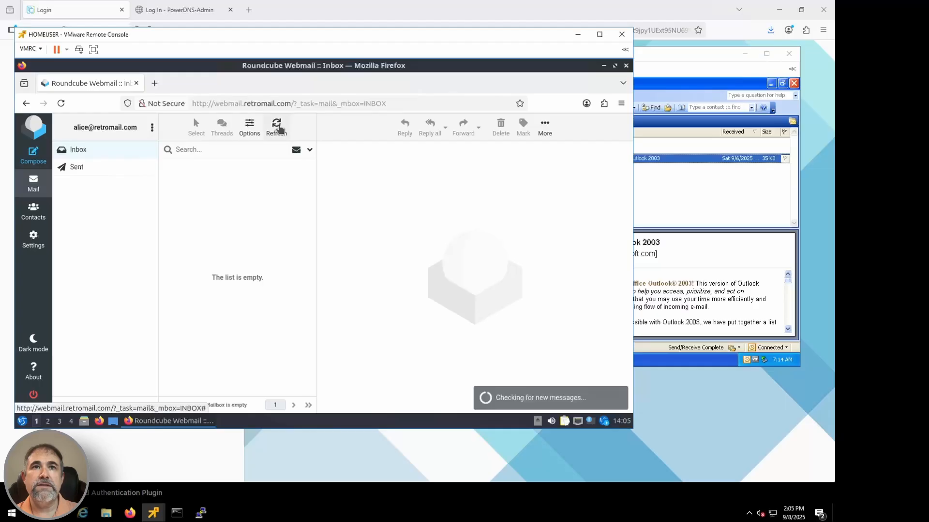
left_click(215, 178)
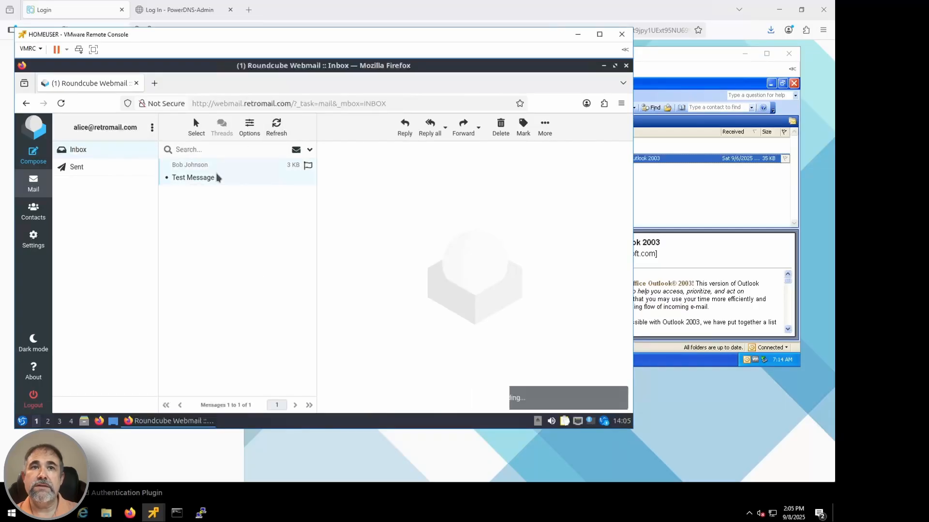
Step: Reply to all on "Test Message" with "I got it!" below the quoted text and send it
left_click(430, 126)
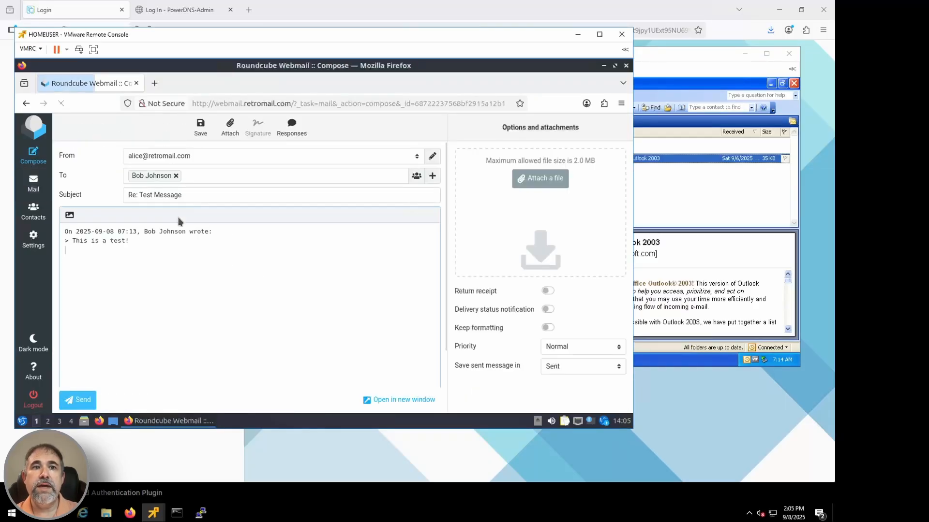
key("Return")
type("I go")
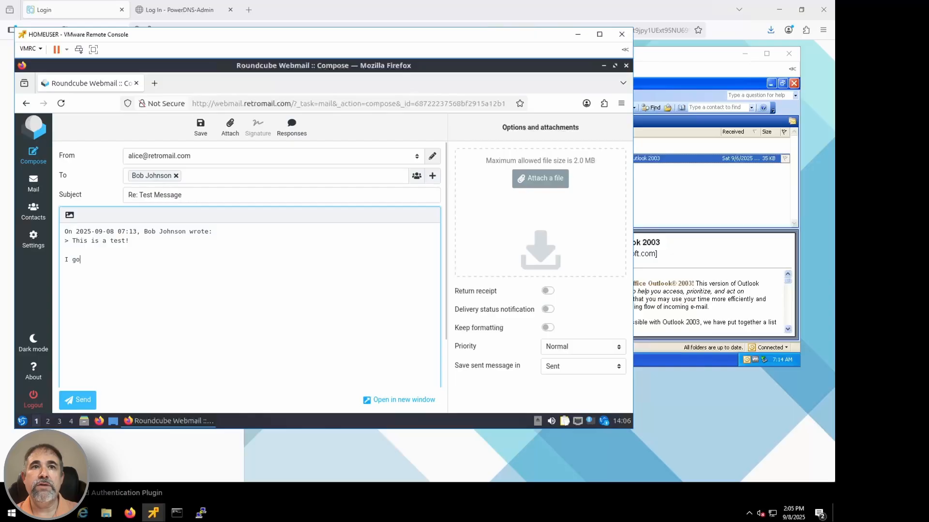
type("t it!")
left_click(69, 402)
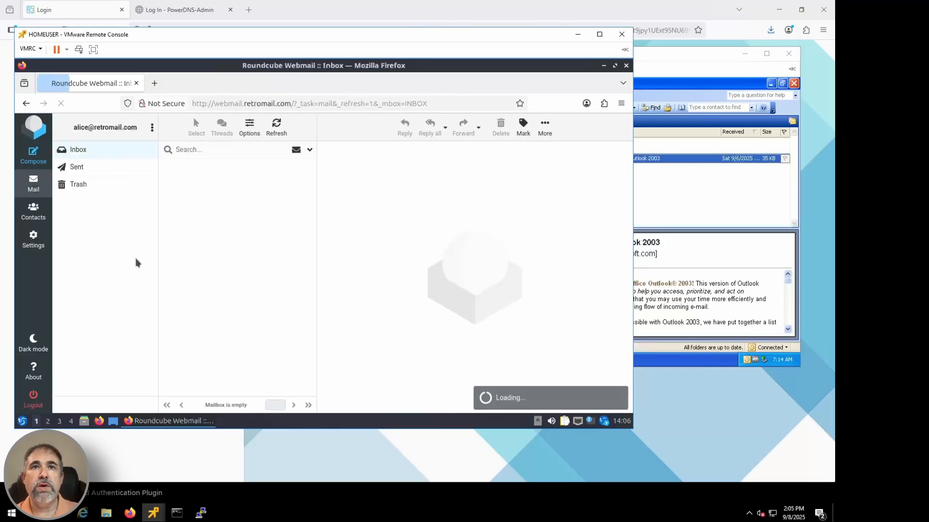
Step: Switch to Outlook and run Send/Receive to check for the reply to "Test Message"
left_click(687, 206)
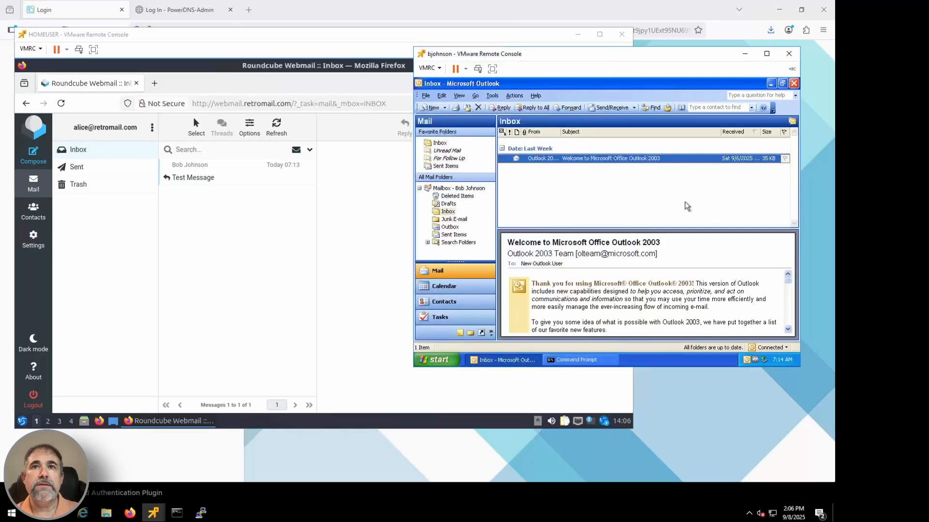
left_click(612, 107)
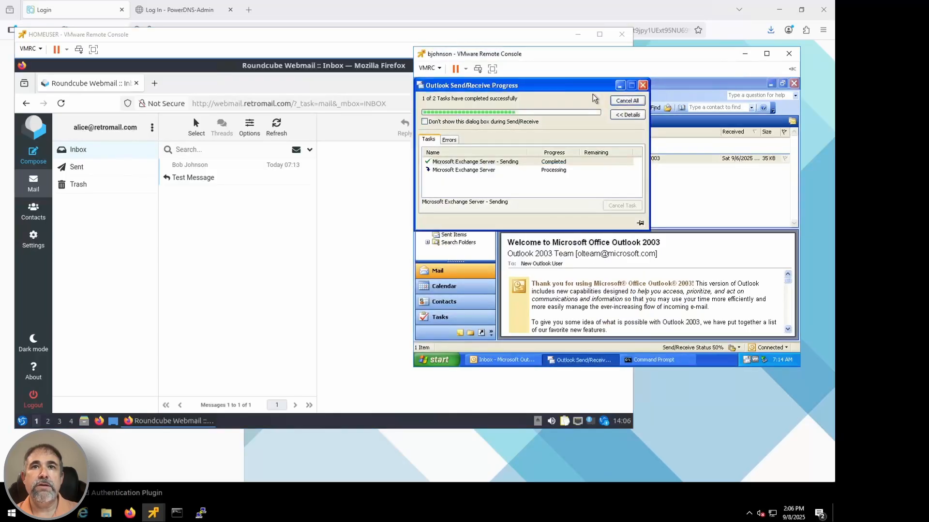
left_click(586, 160)
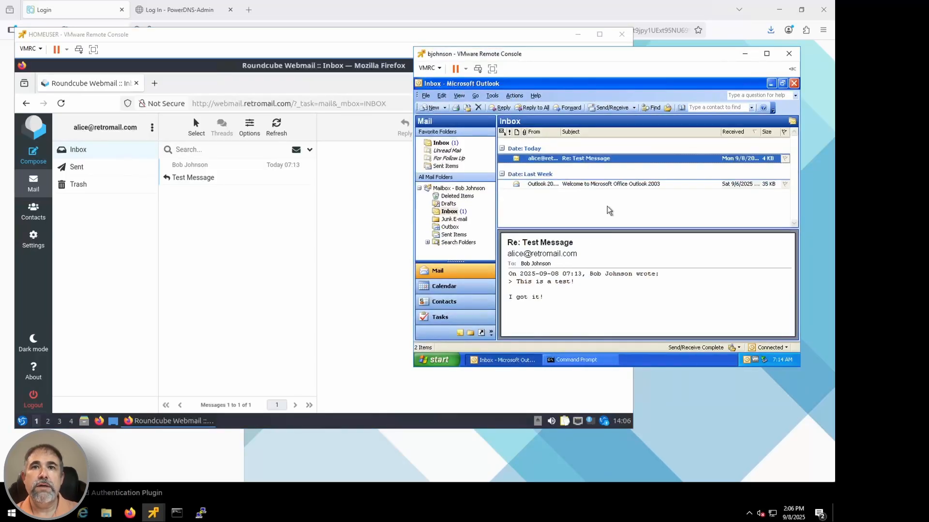
left_click(614, 108)
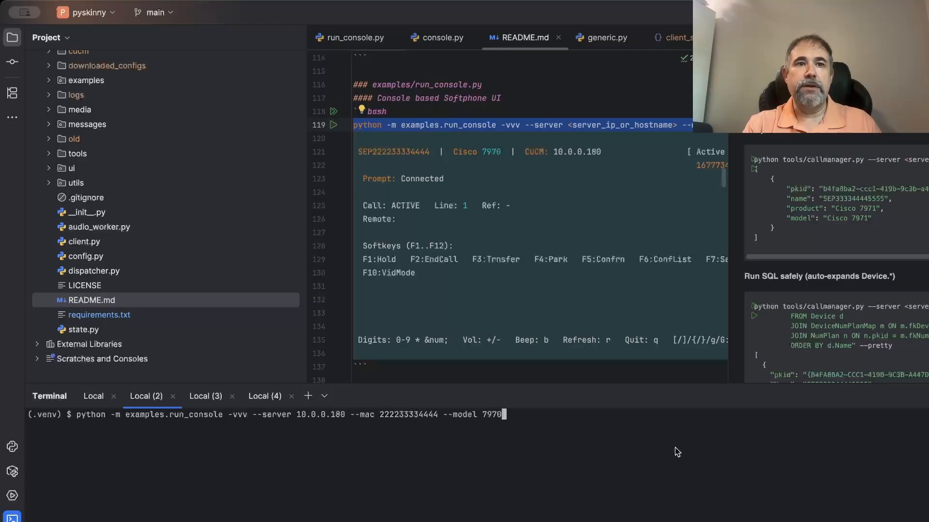
Step: In the pyskinny terminal, run the prepared examples.run_console command for the Cisco 7970 softphone and place a new call to extension 1001
key("Return")
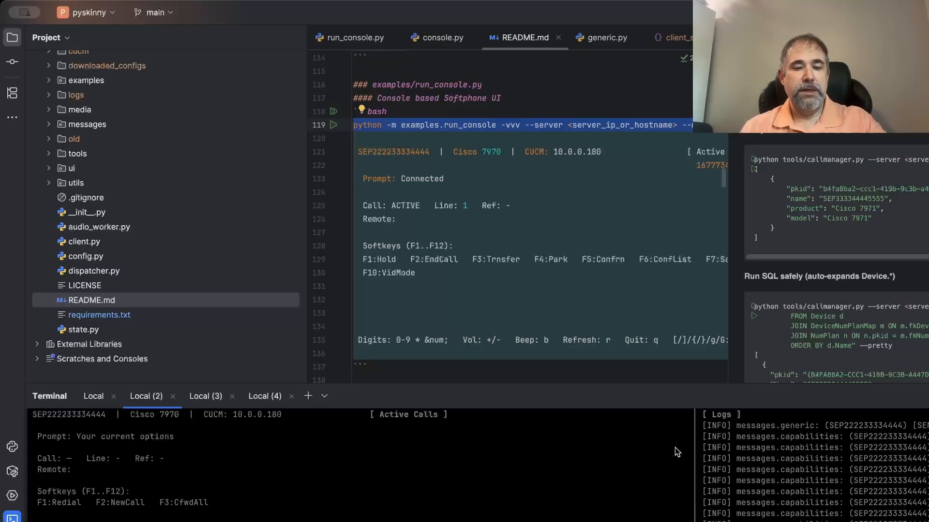
key("F2")
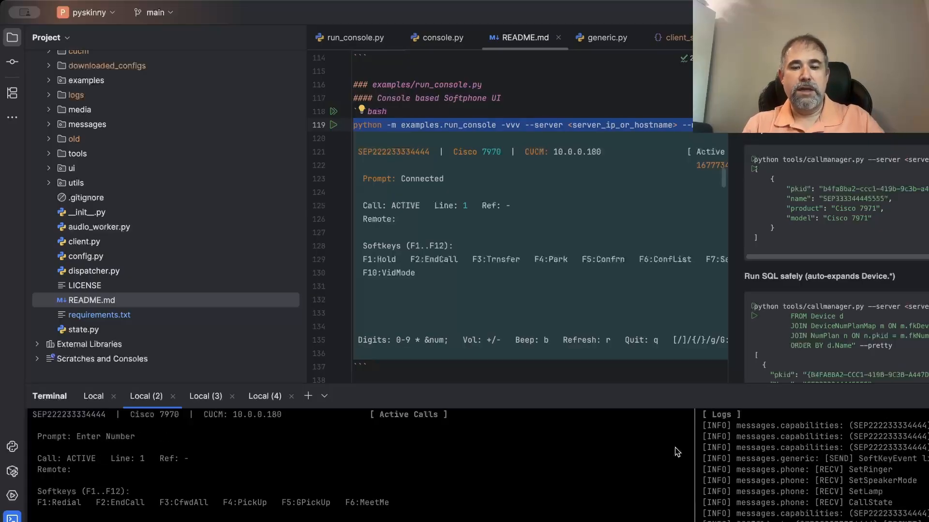
type("1001")
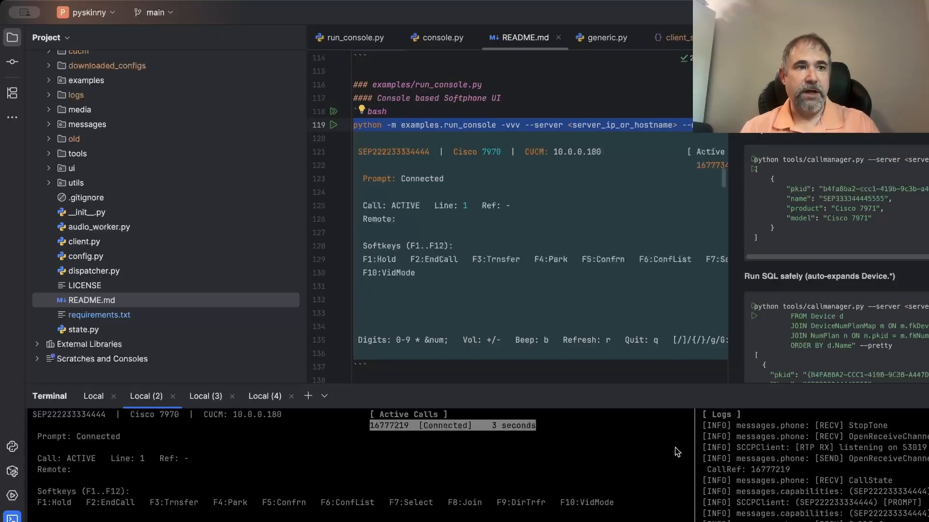
Step: End the active softphone call and quit the console softphone
key("F2")
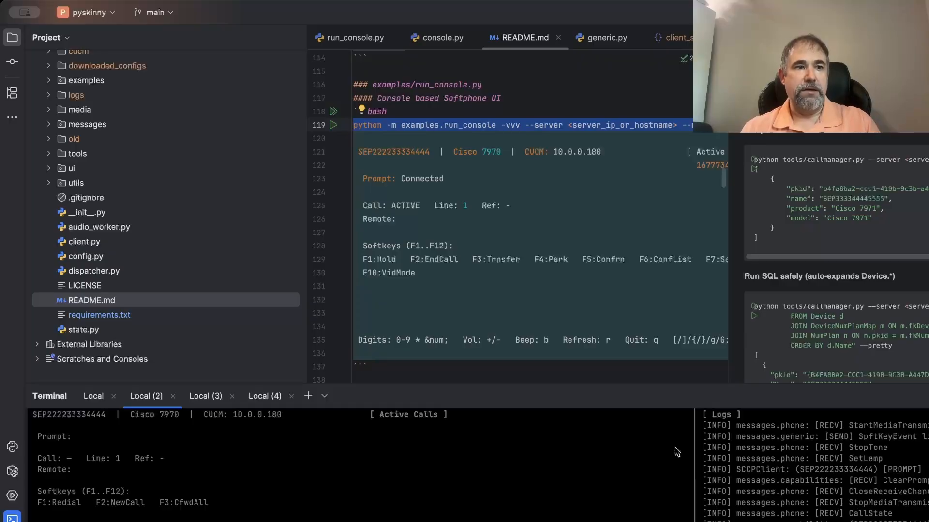
key("q")
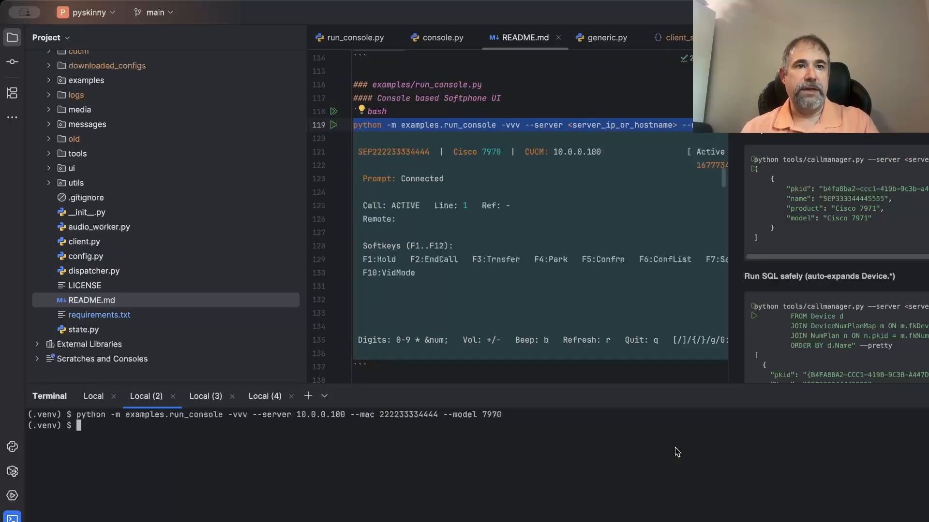